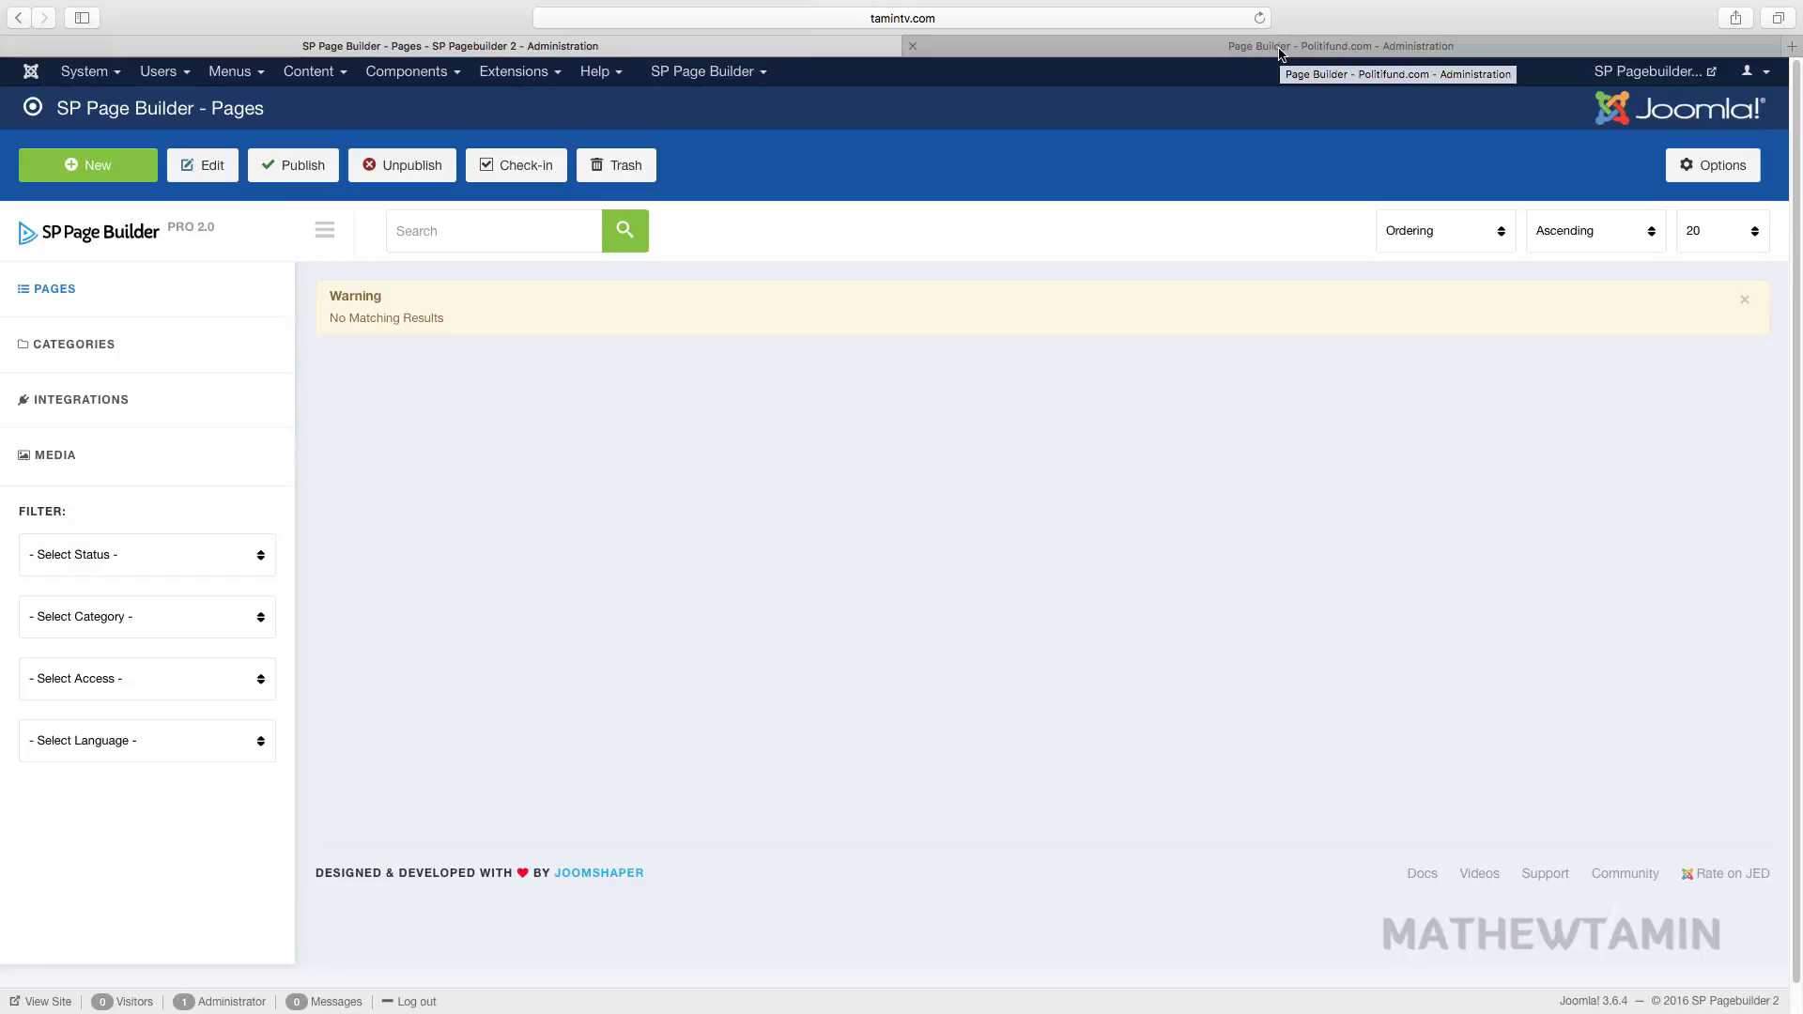
Compare the page lists of the Politifund.com and SP Pagebuilder 2 administrations, ending on the SP Pagebuilder 2 site.
left_click(1280, 54)
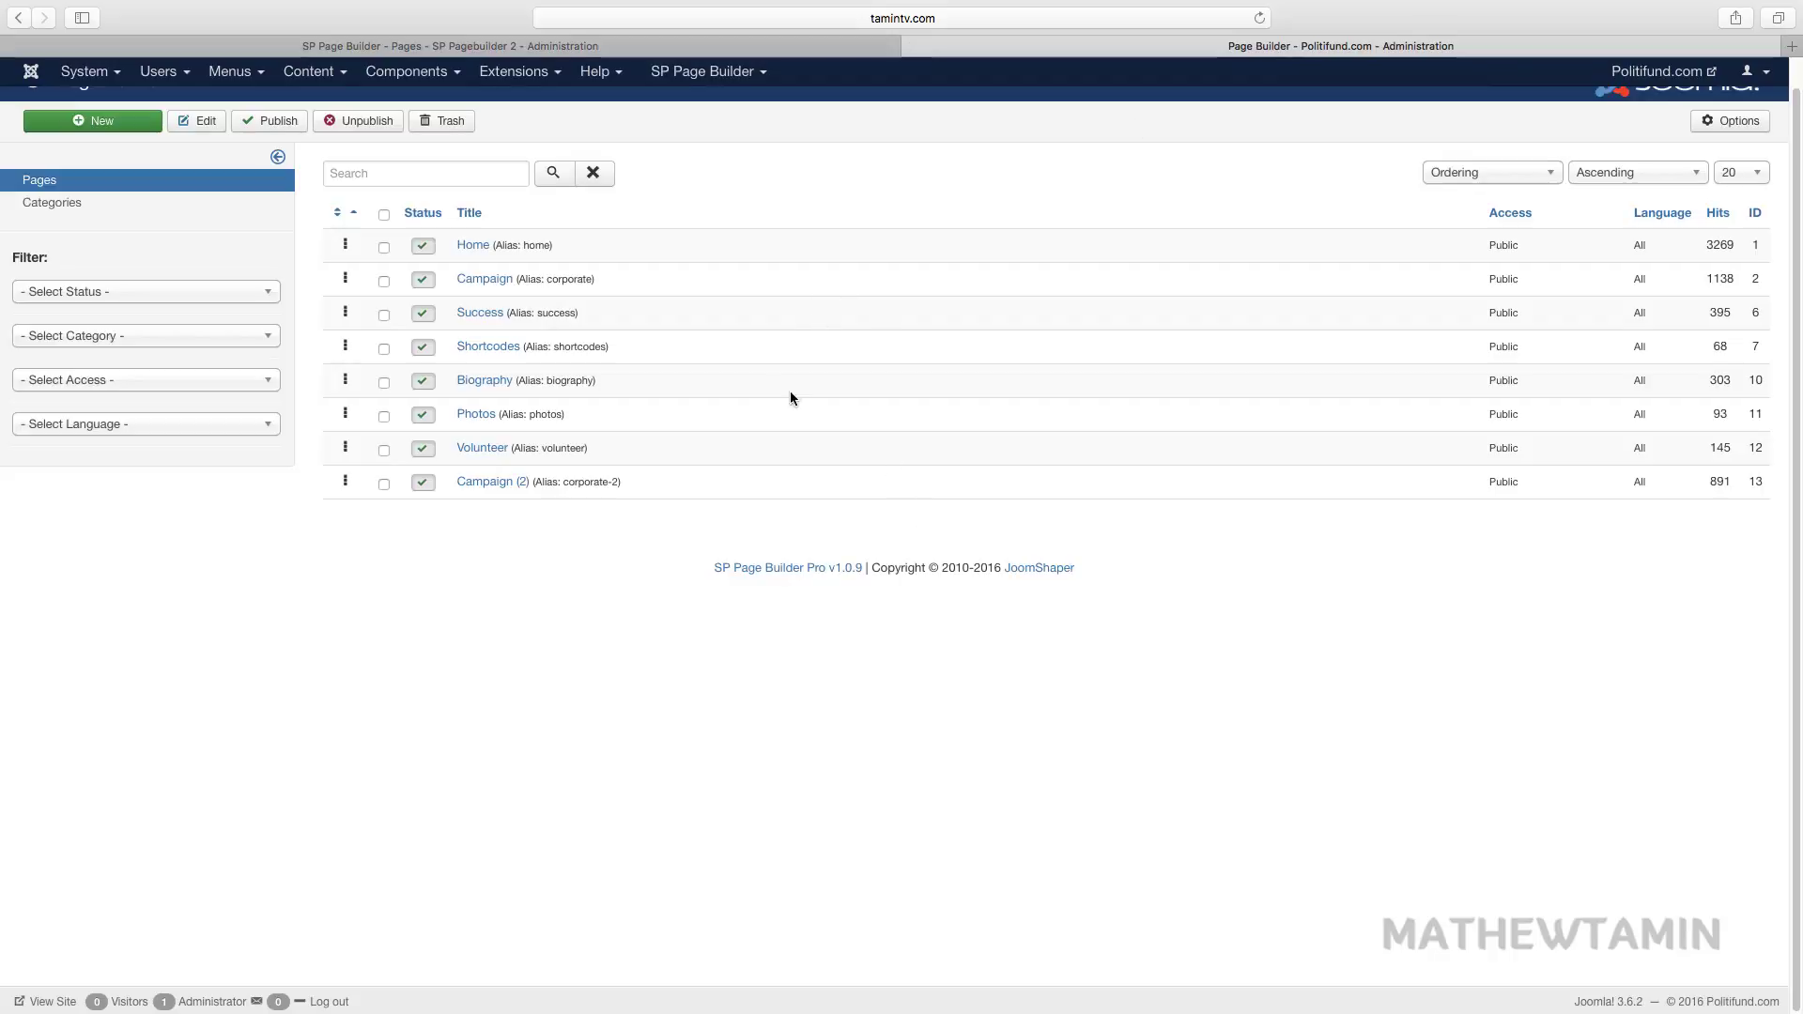
left_click(443, 49)
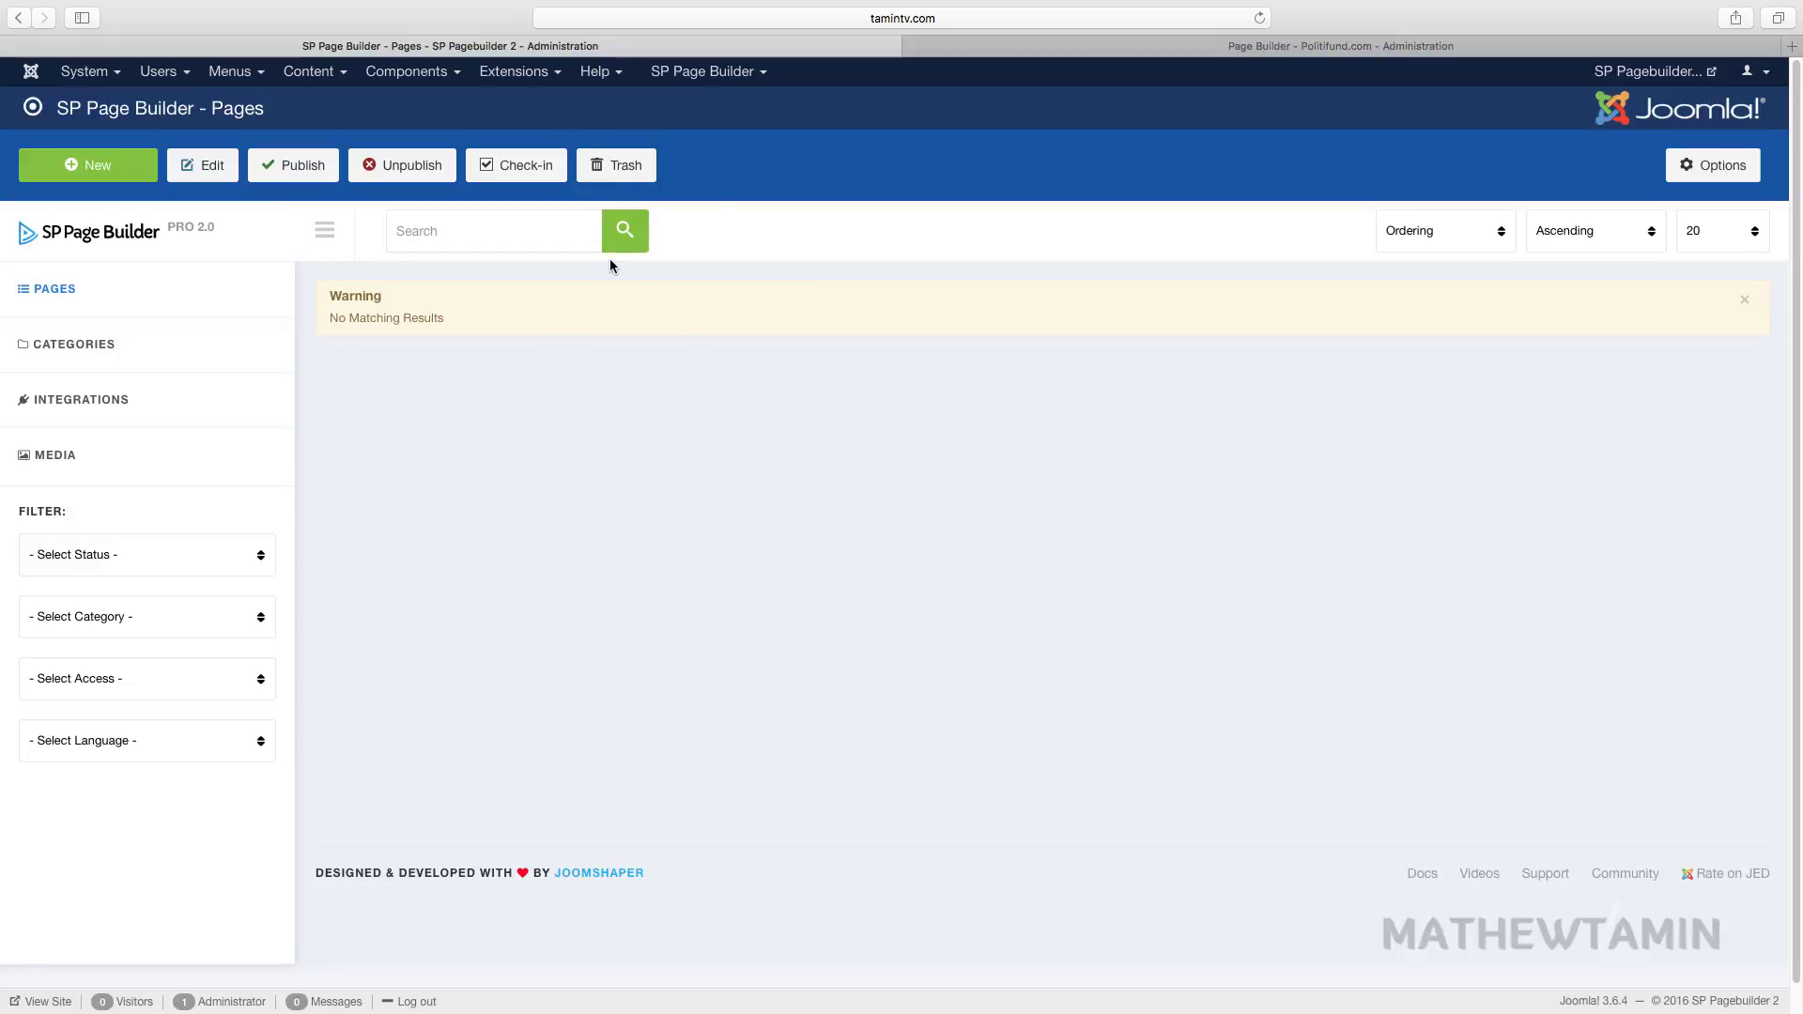
left_click(1174, 47)
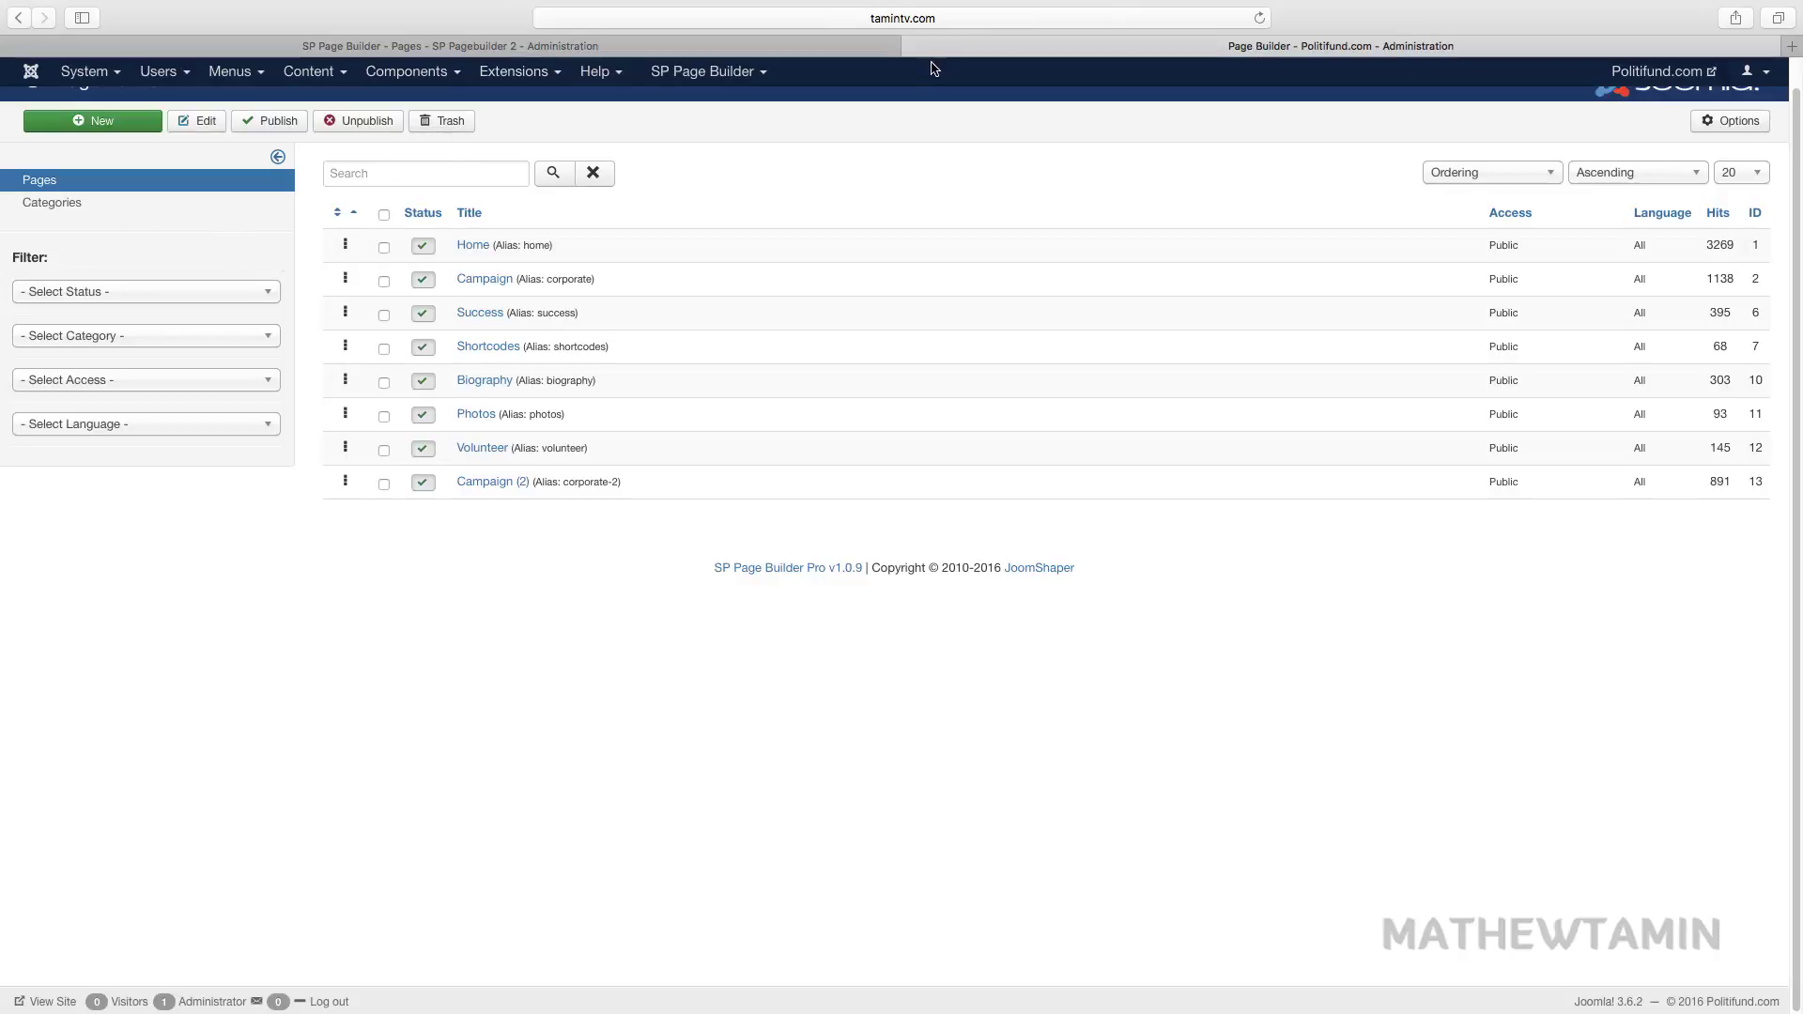
left_click(830, 56)
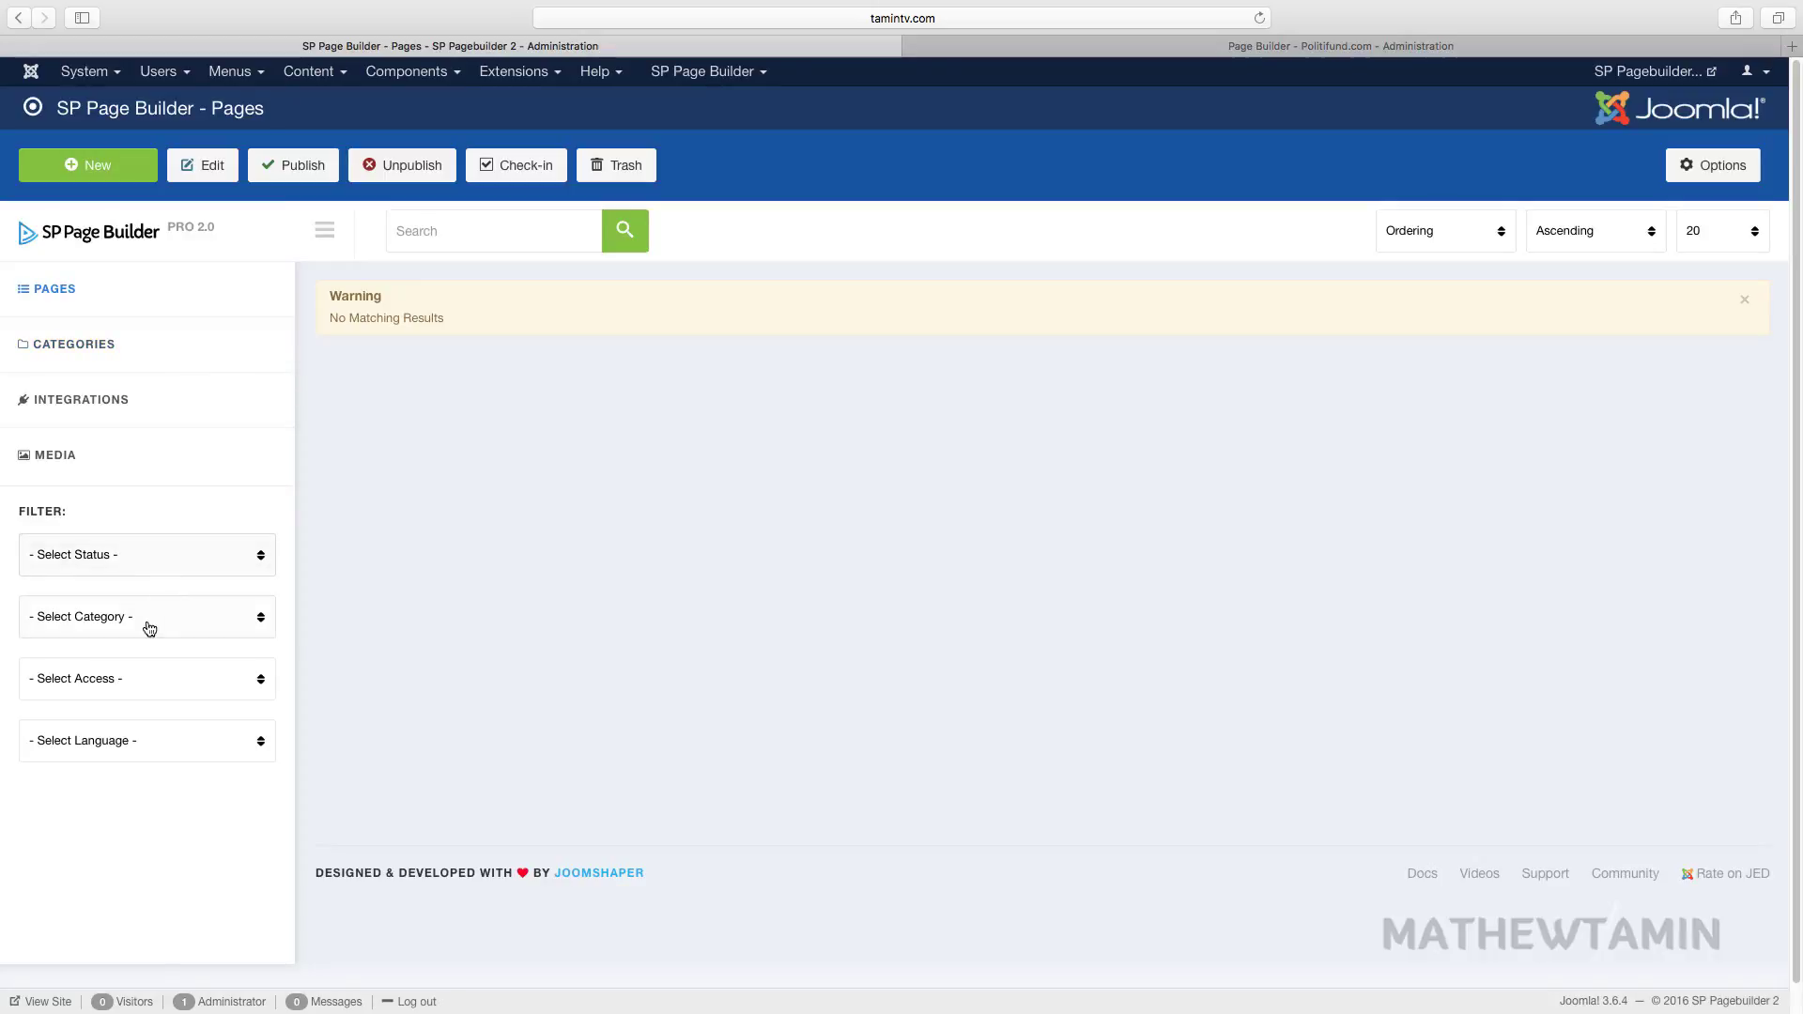
Examine the Media and Integrations sections of SP Pagebuilder 2 against the Politifund.com administration, and return to the page list.
left_click(63, 458)
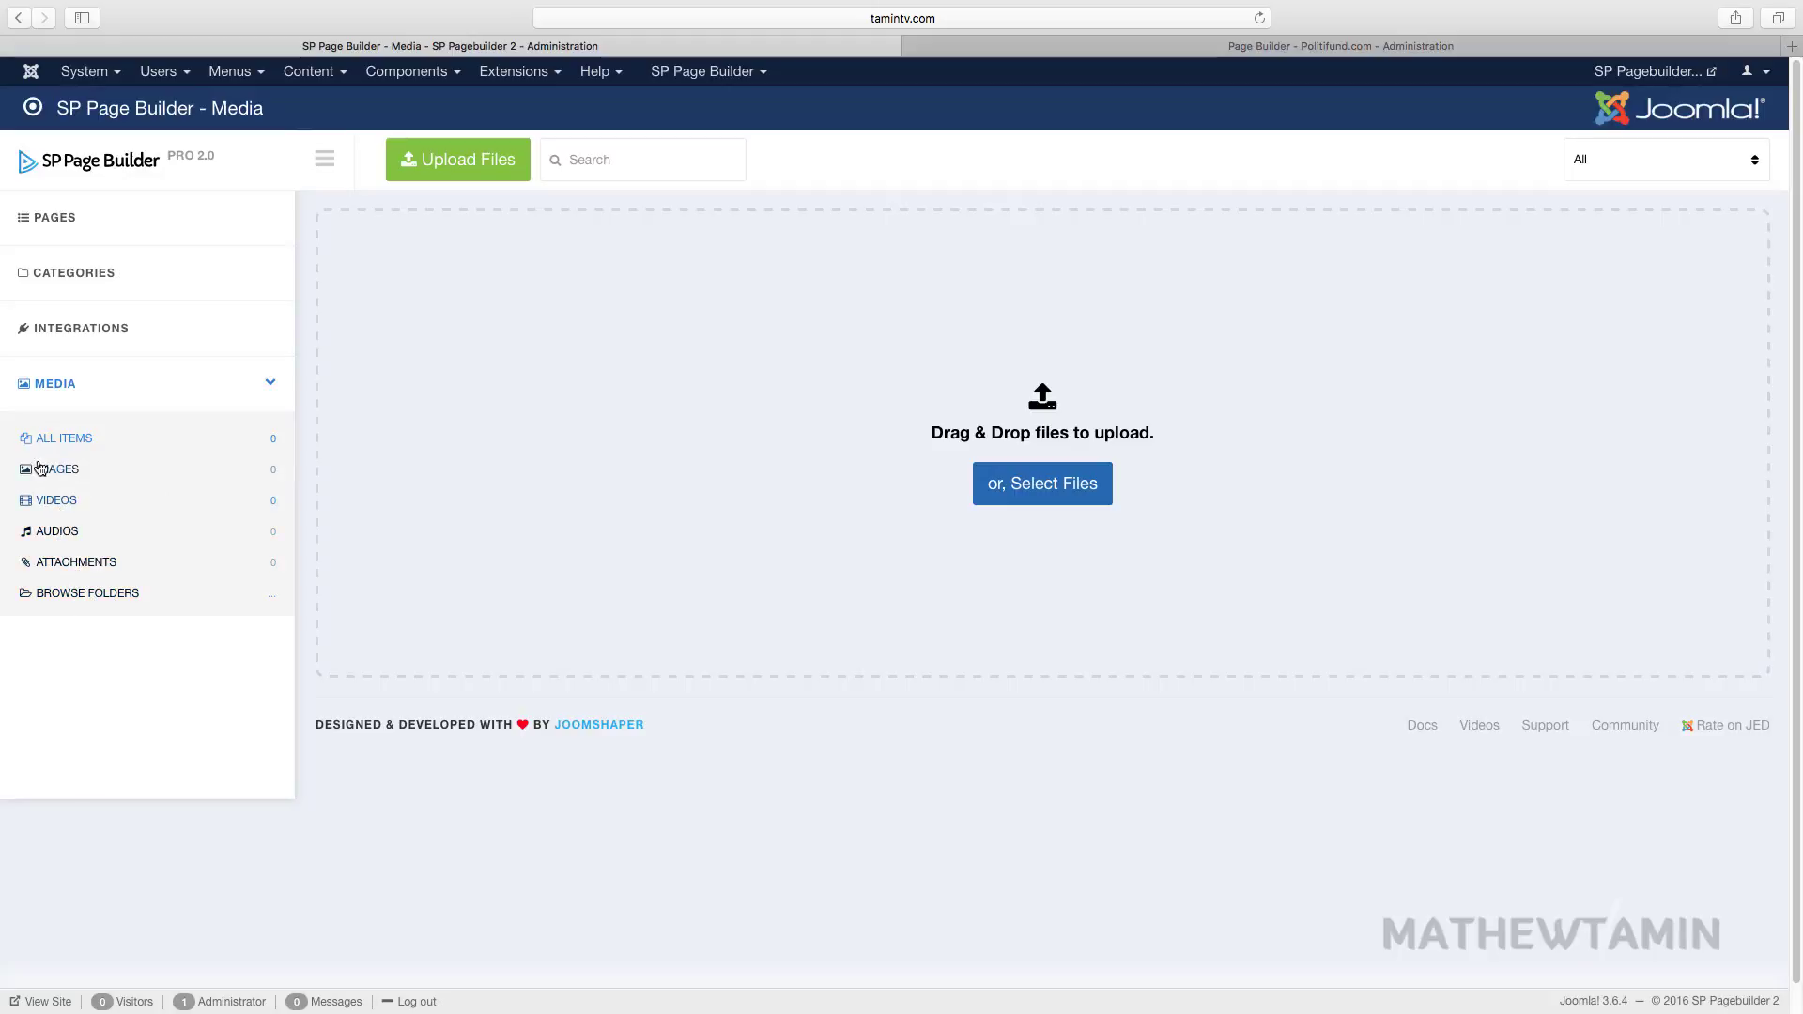
left_click(69, 331)
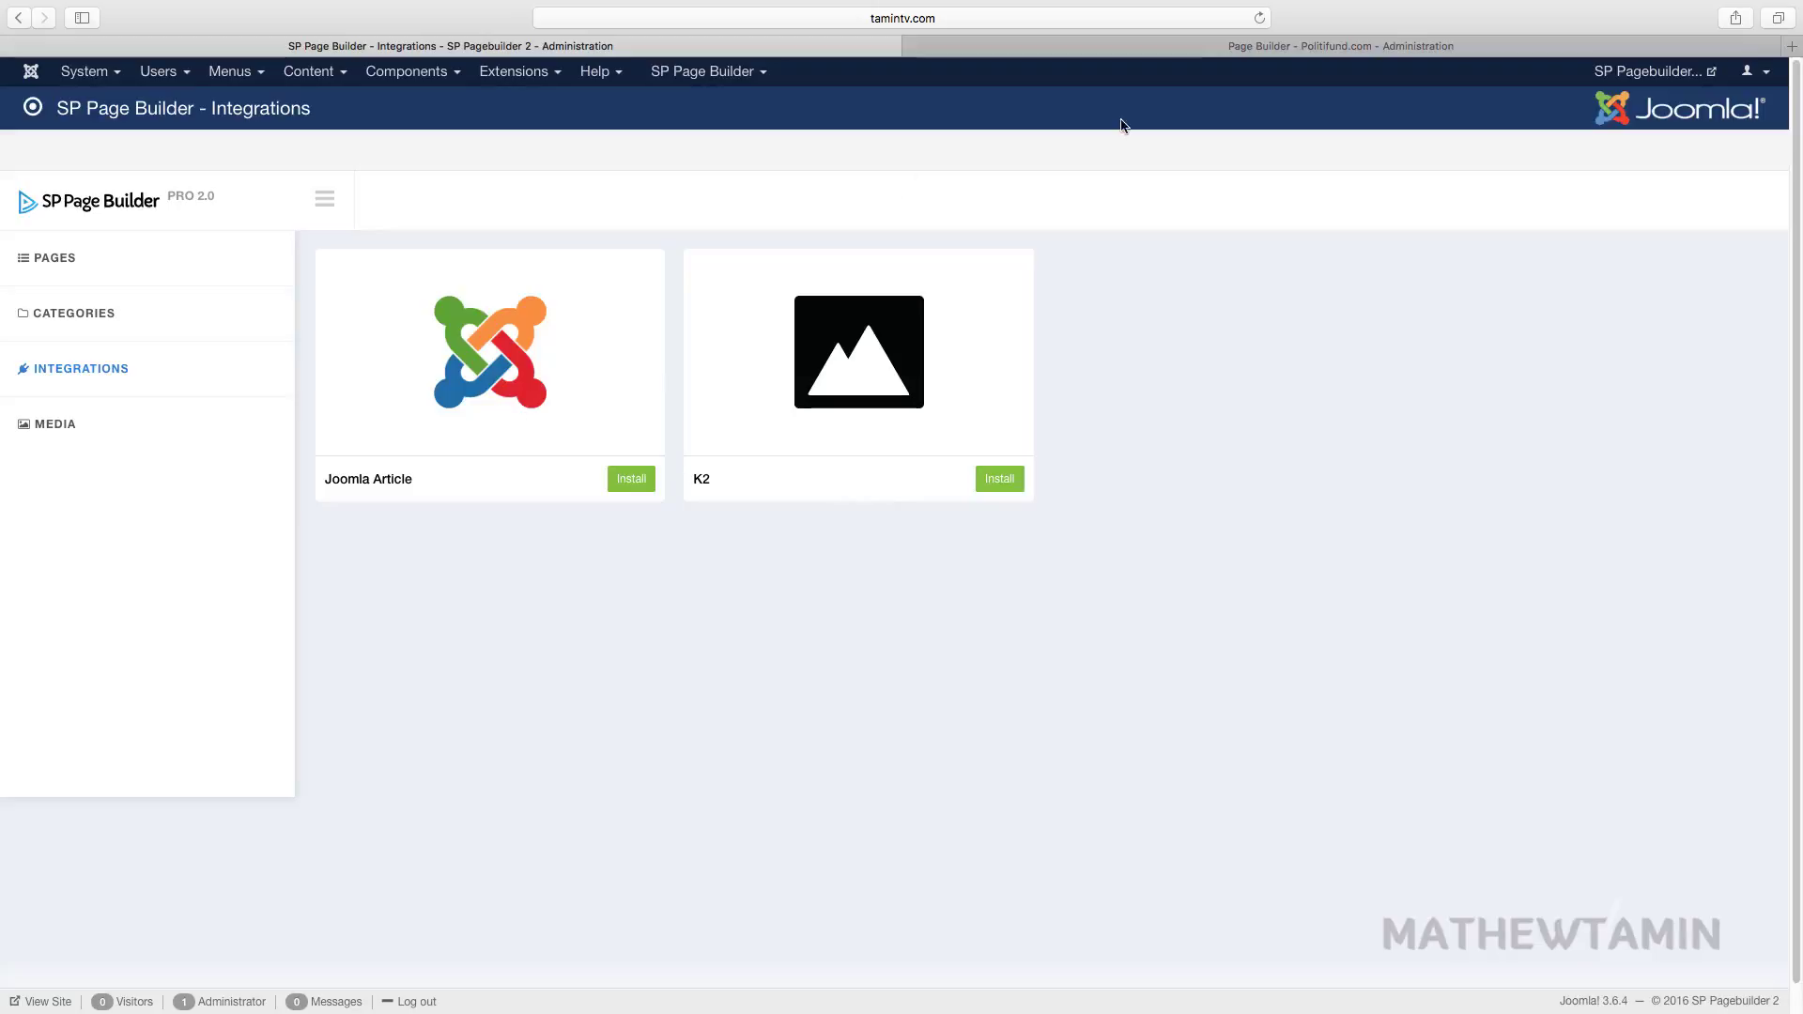
left_click(1188, 43)
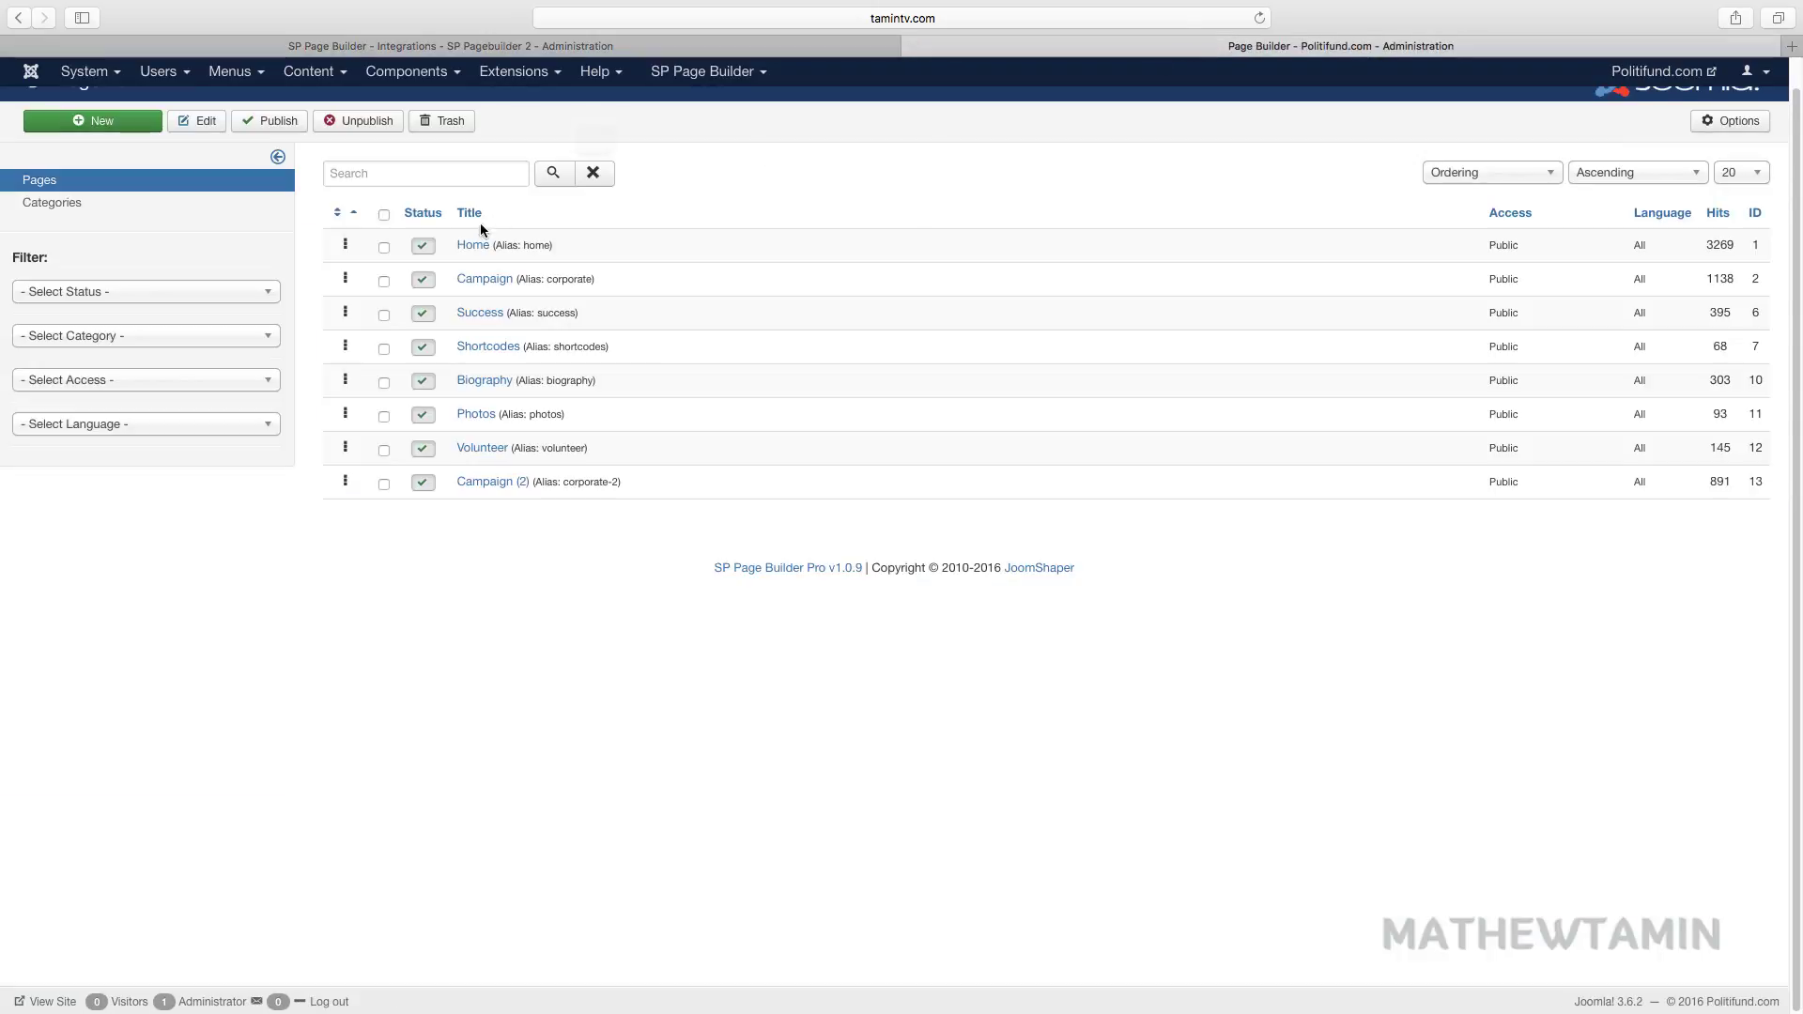
left_click(792, 47)
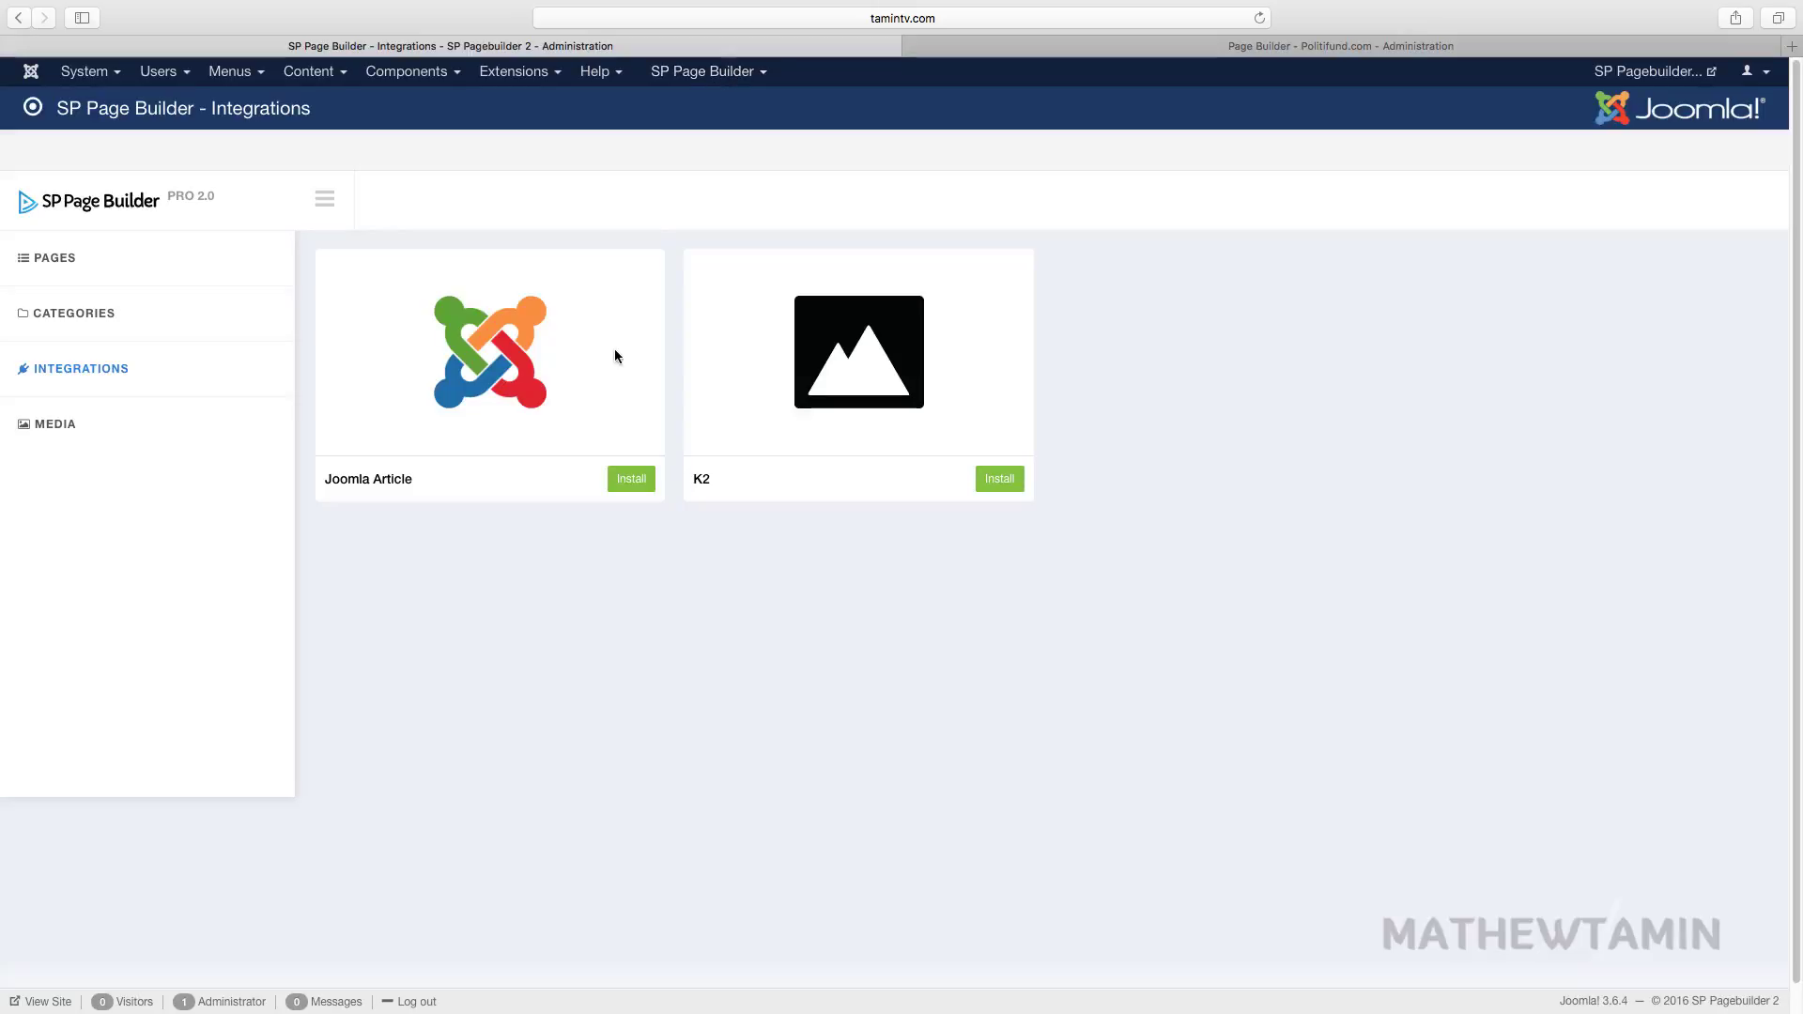
left_click(81, 257)
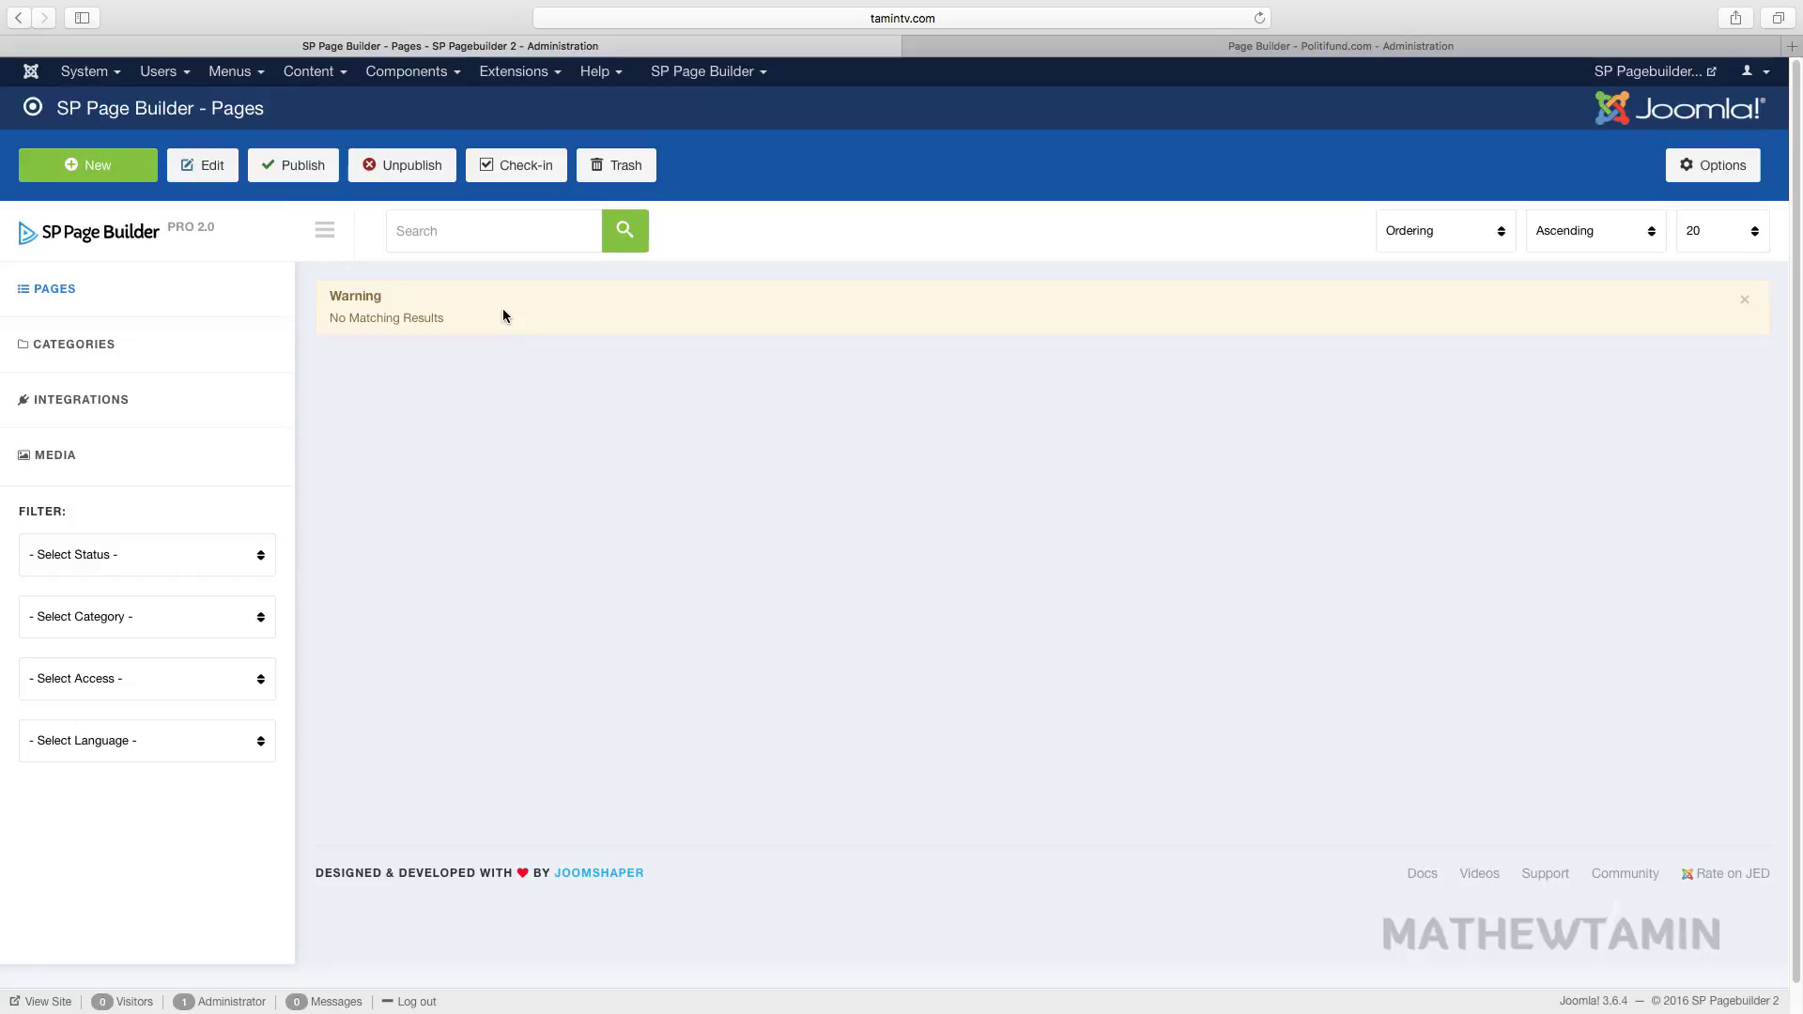
Start a new page in both SP Pagebuilder 2 and Politifund.com to compare their editors, and close the Politifund.com tab.
left_click(84, 169)
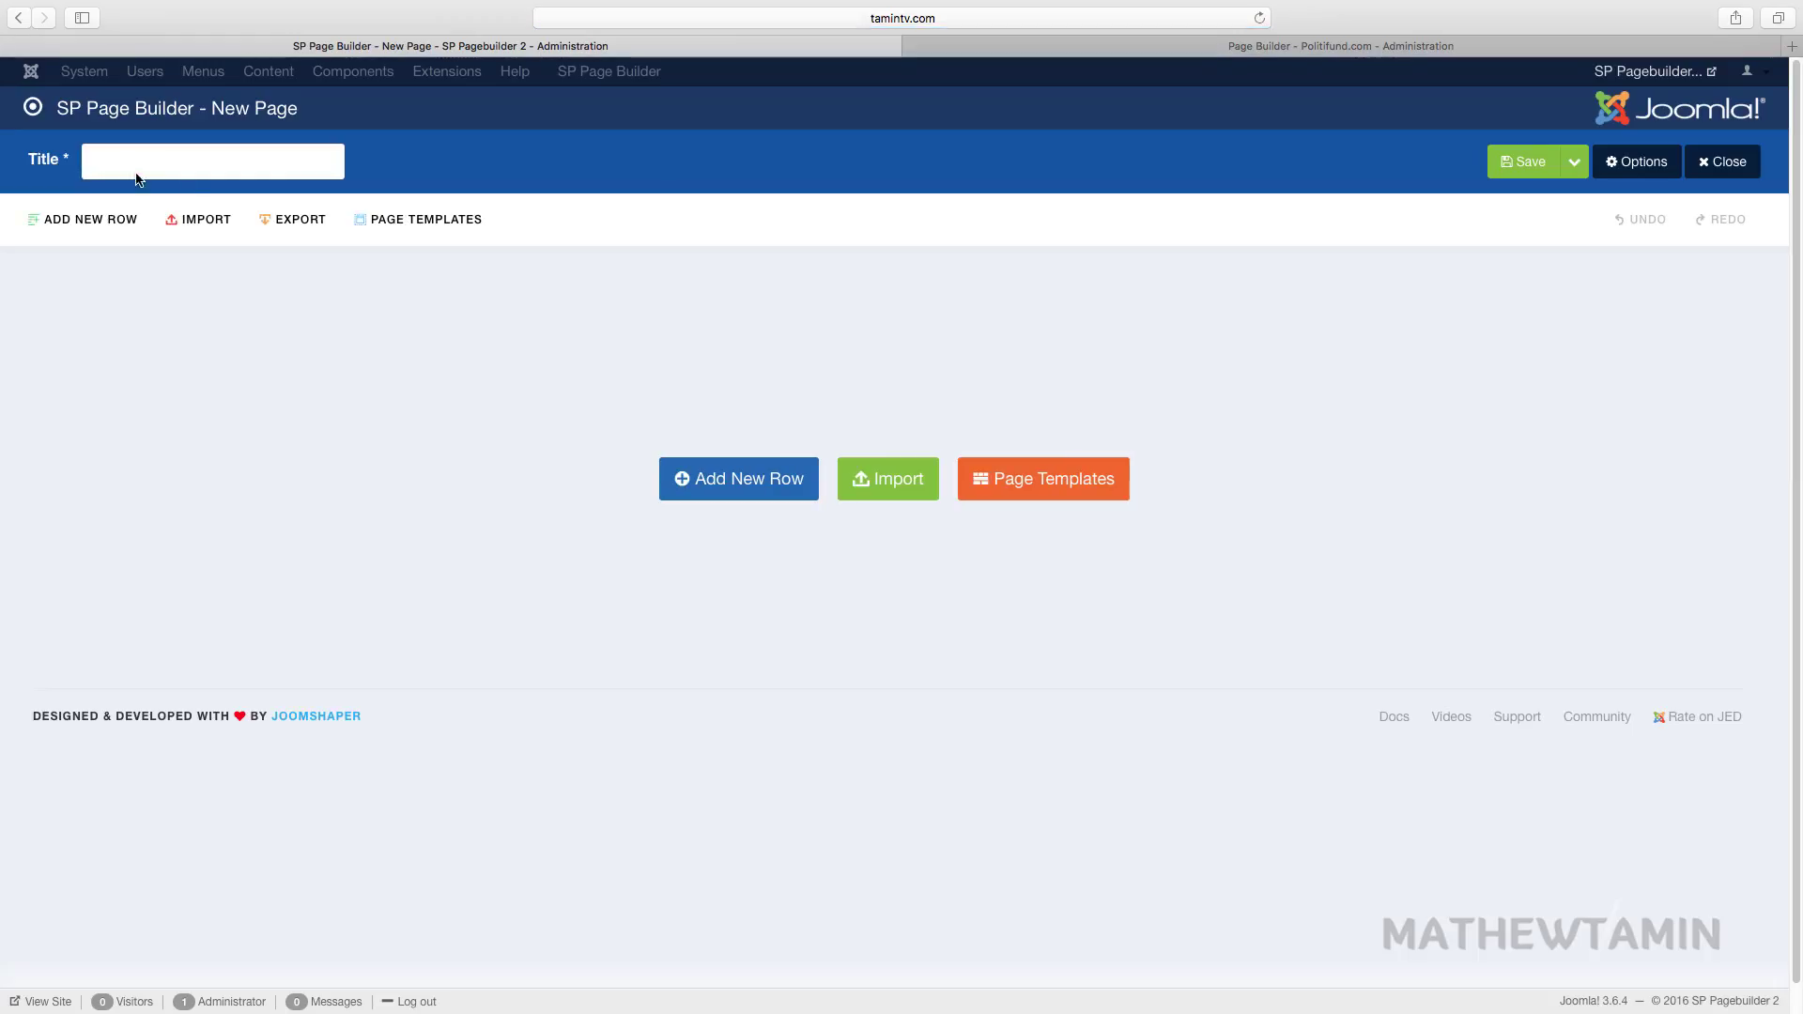
left_click(1186, 52)
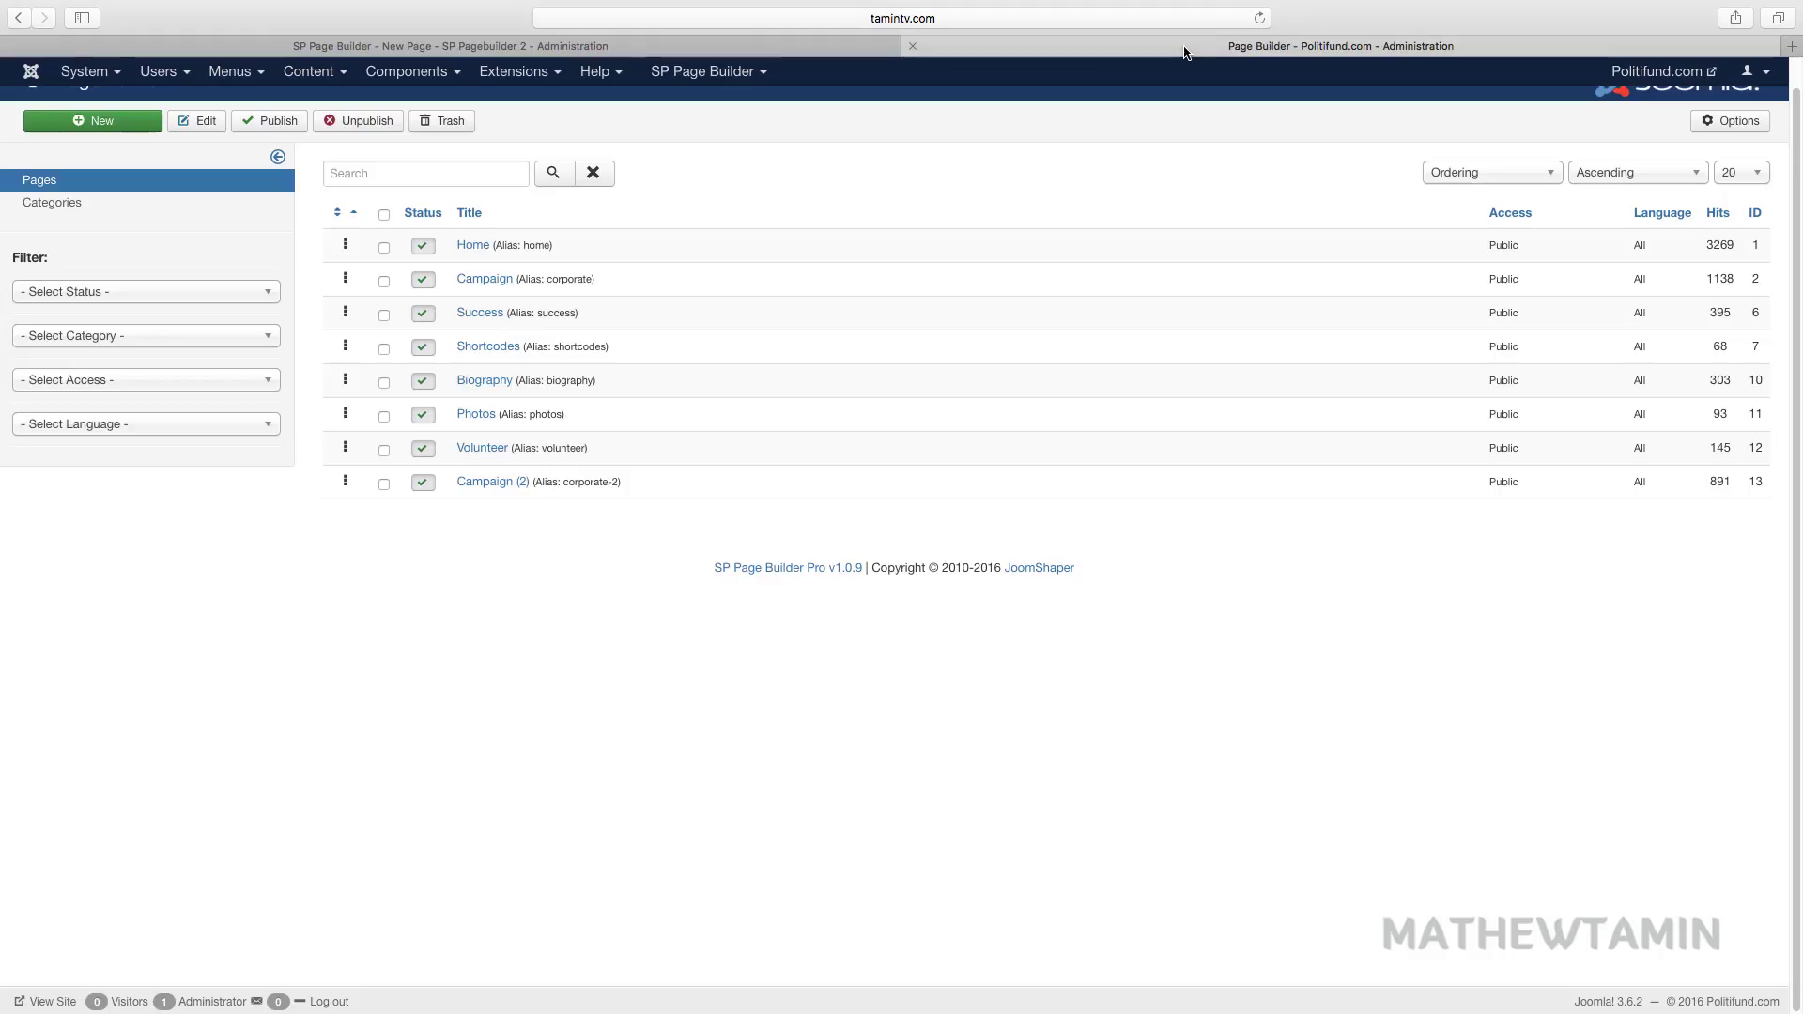
left_click(101, 122)
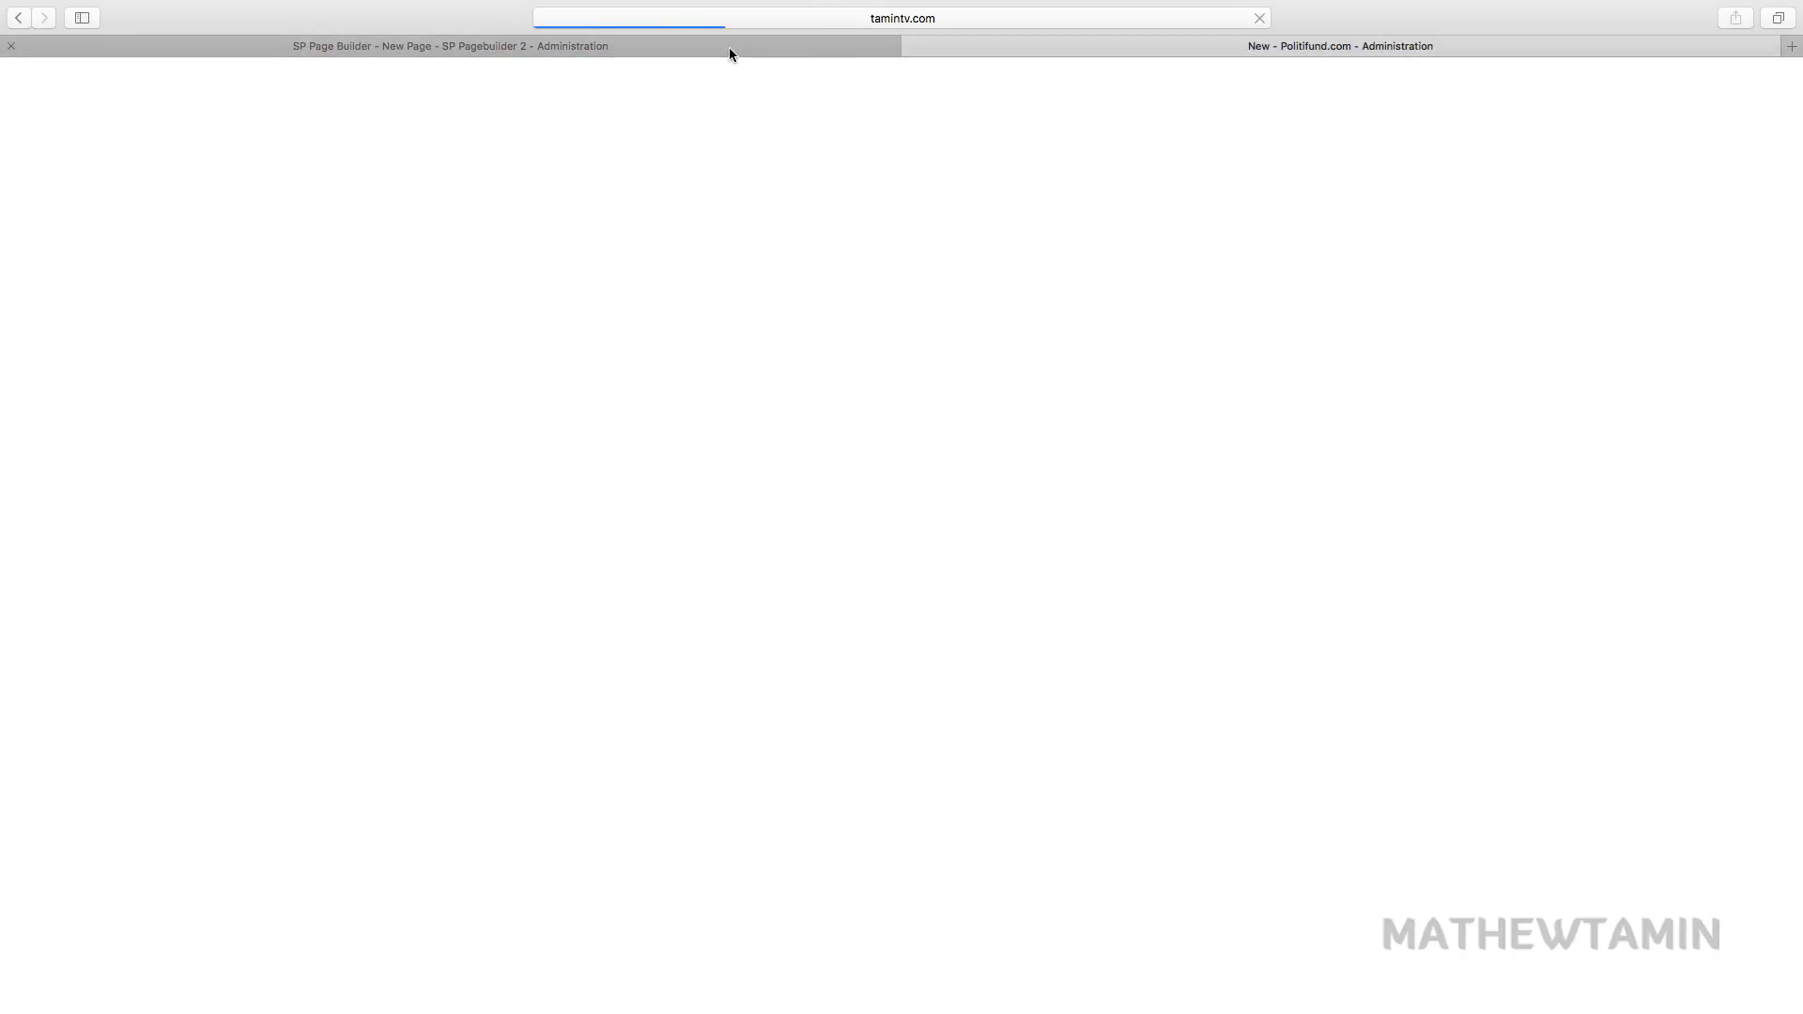
left_click(729, 47)
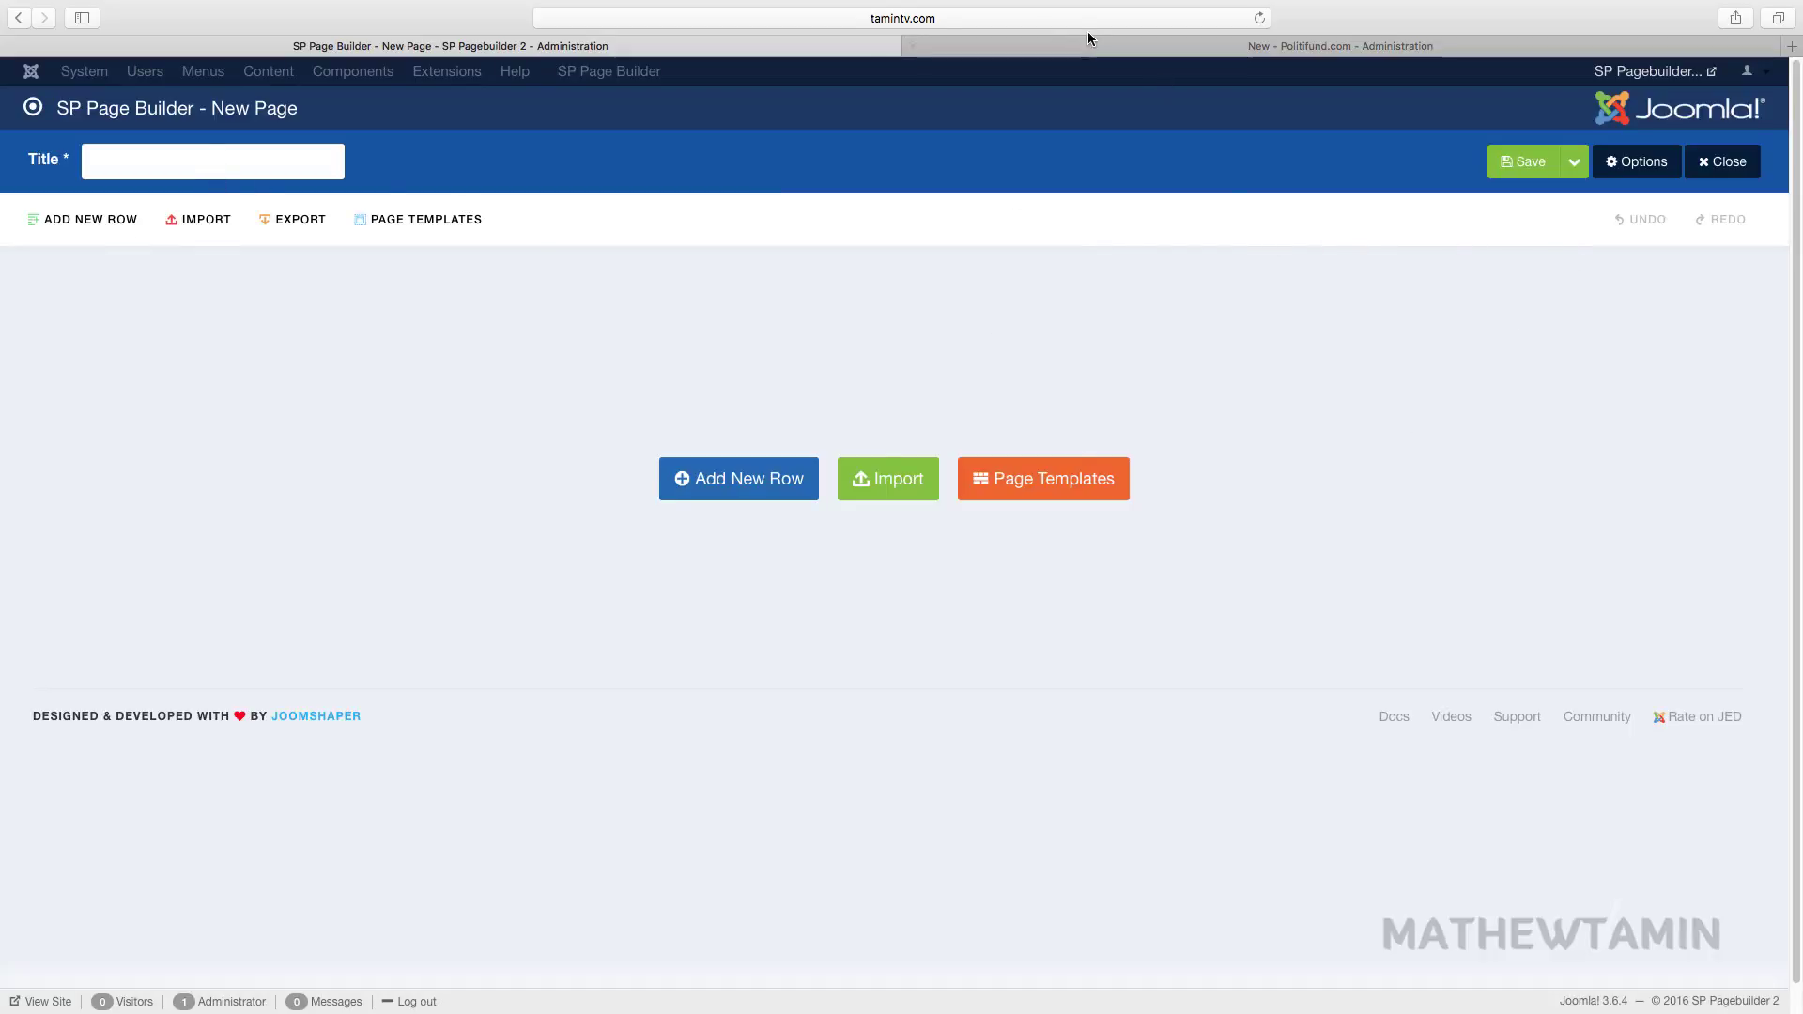
left_click(960, 47)
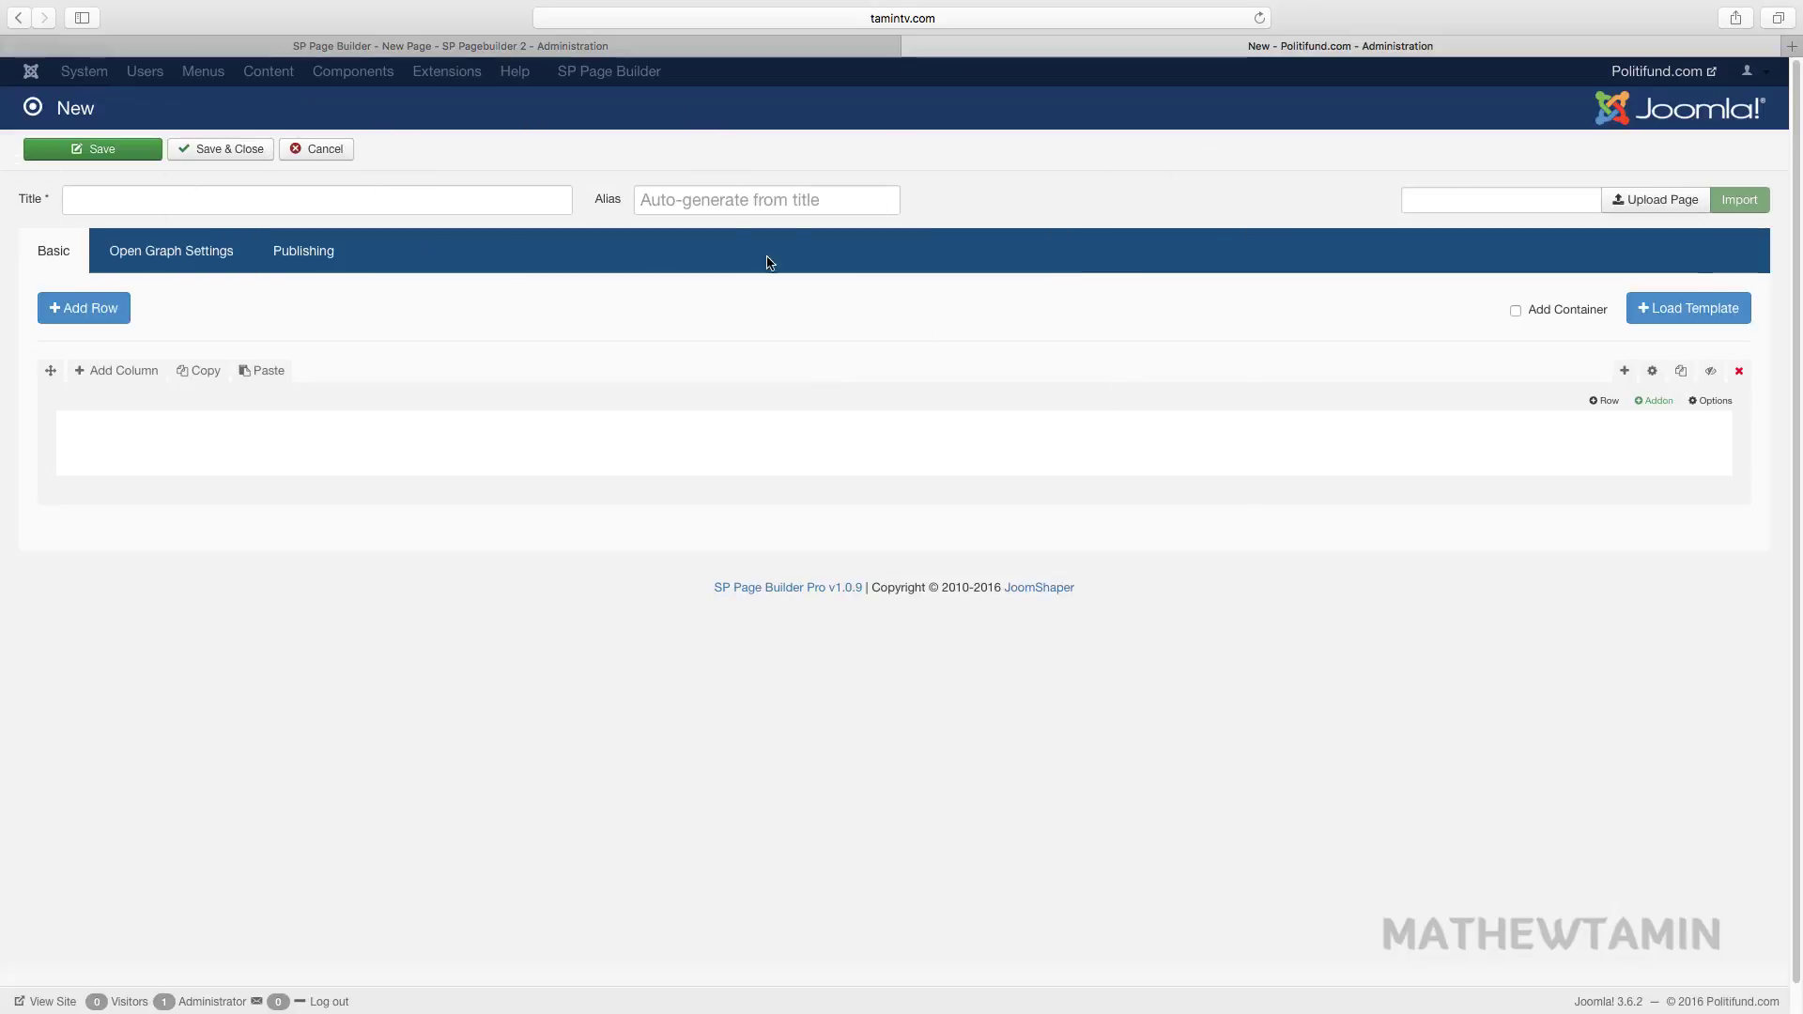
left_click(608, 48)
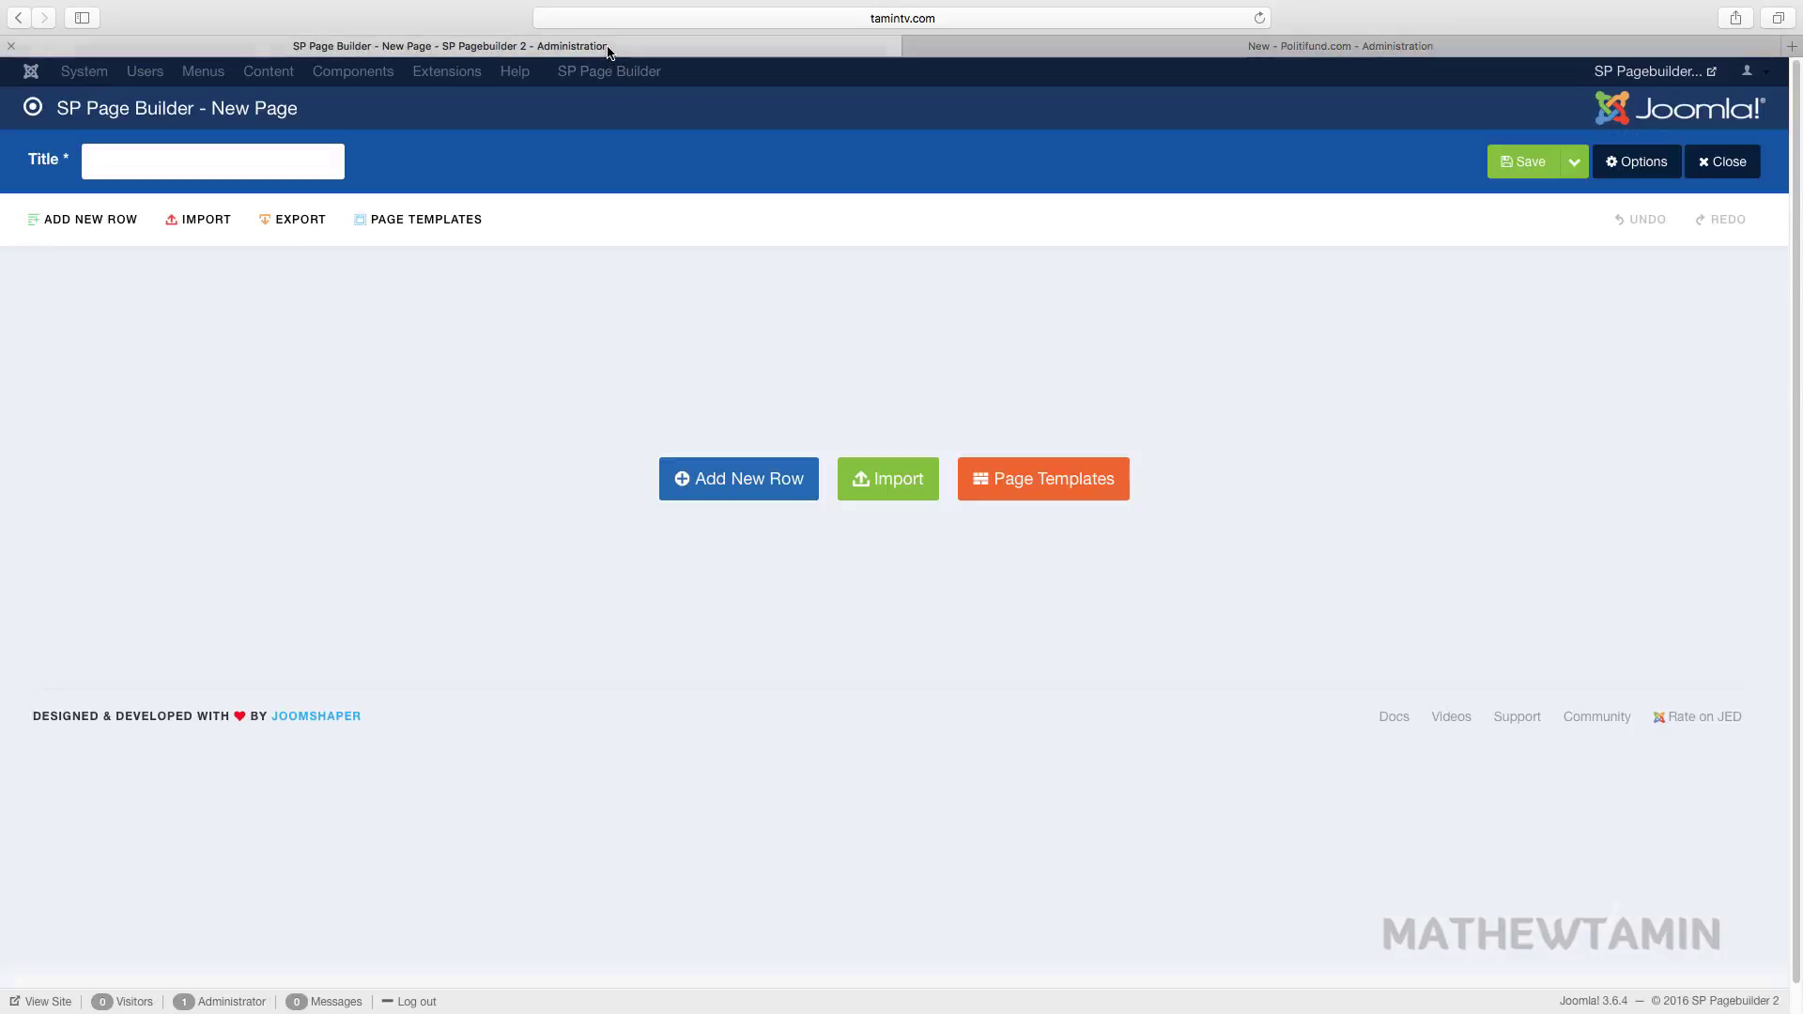
left_click(913, 46)
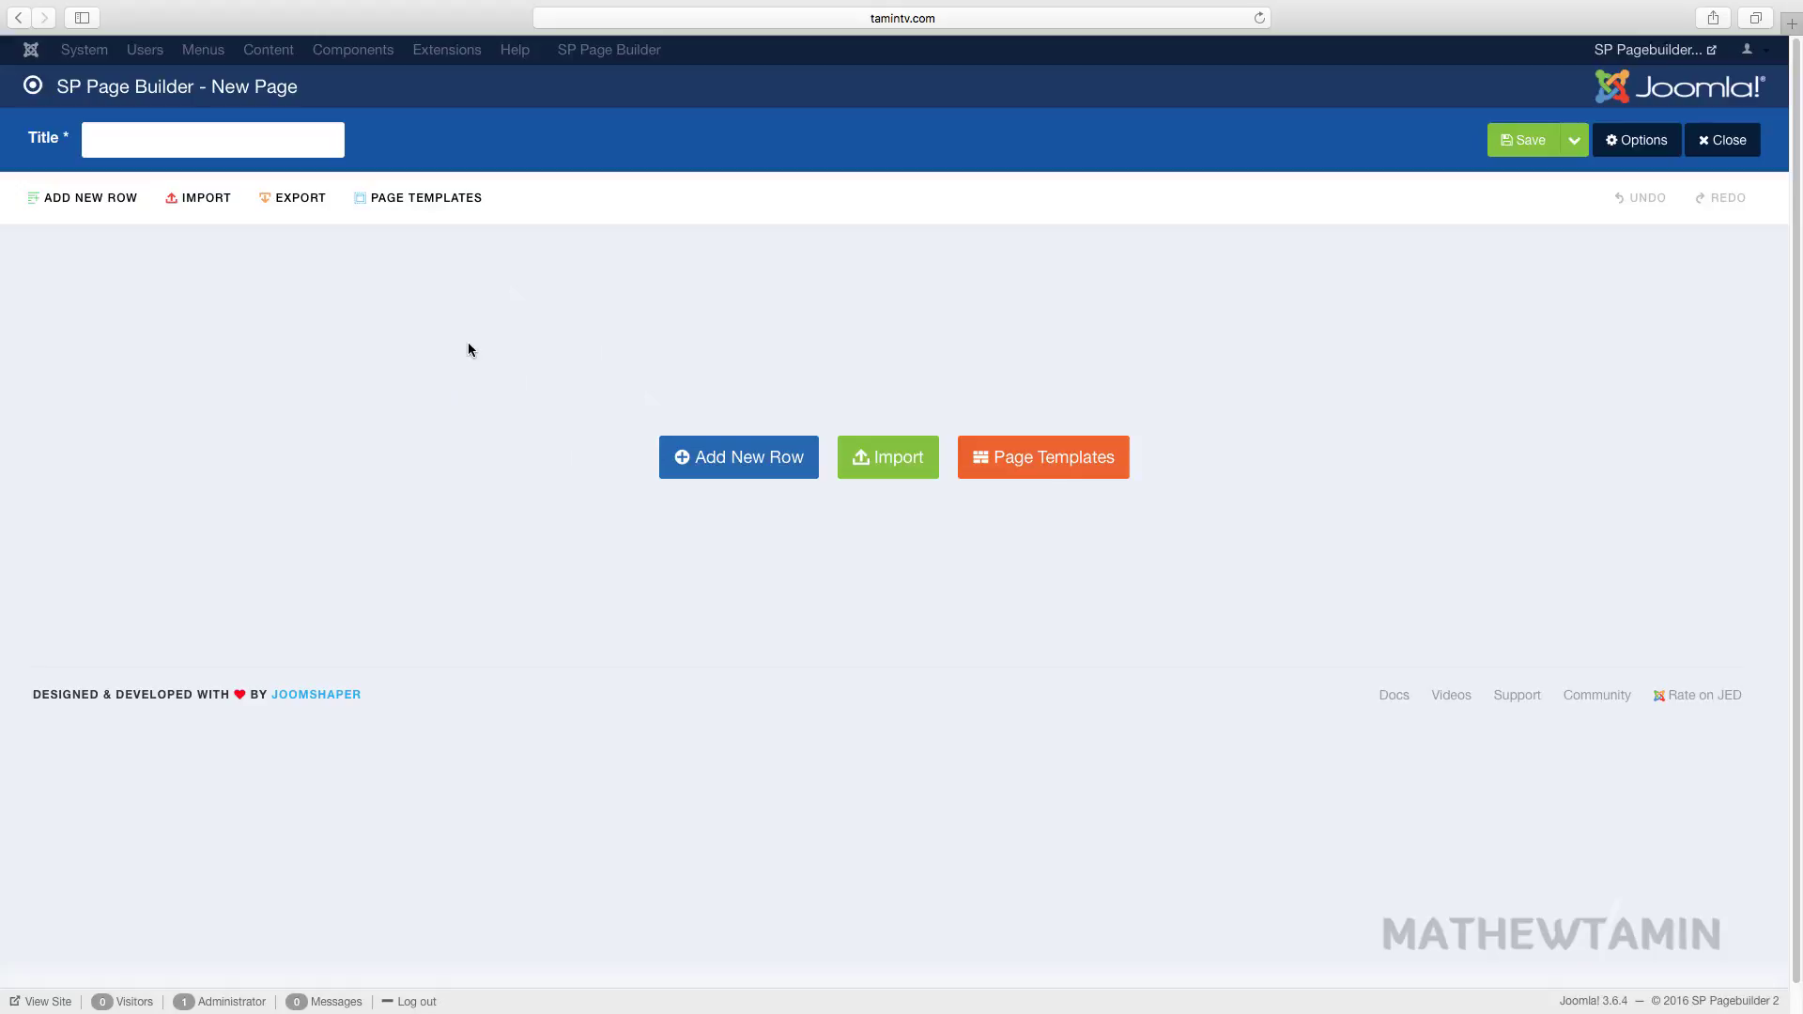
Examine the new page's save choices and the Open Graph, CSS and Publishing sections of its Page Options.
left_click(1576, 142)
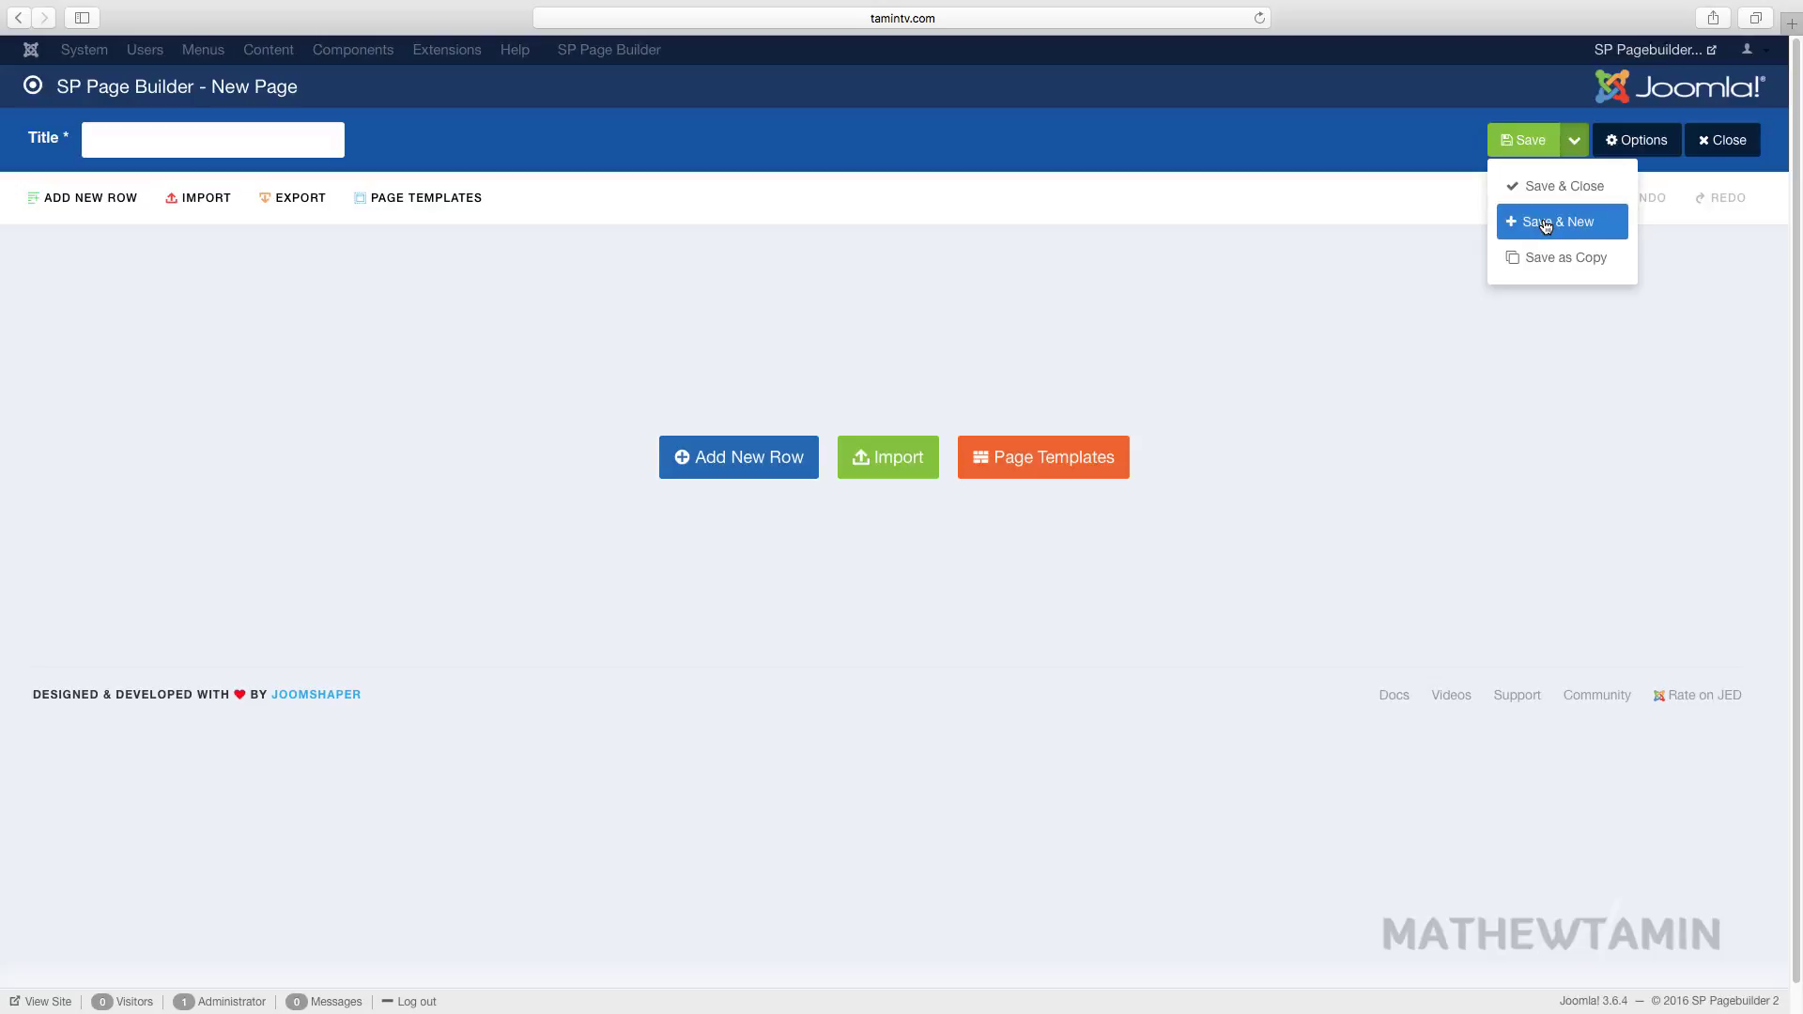
left_click(1630, 142)
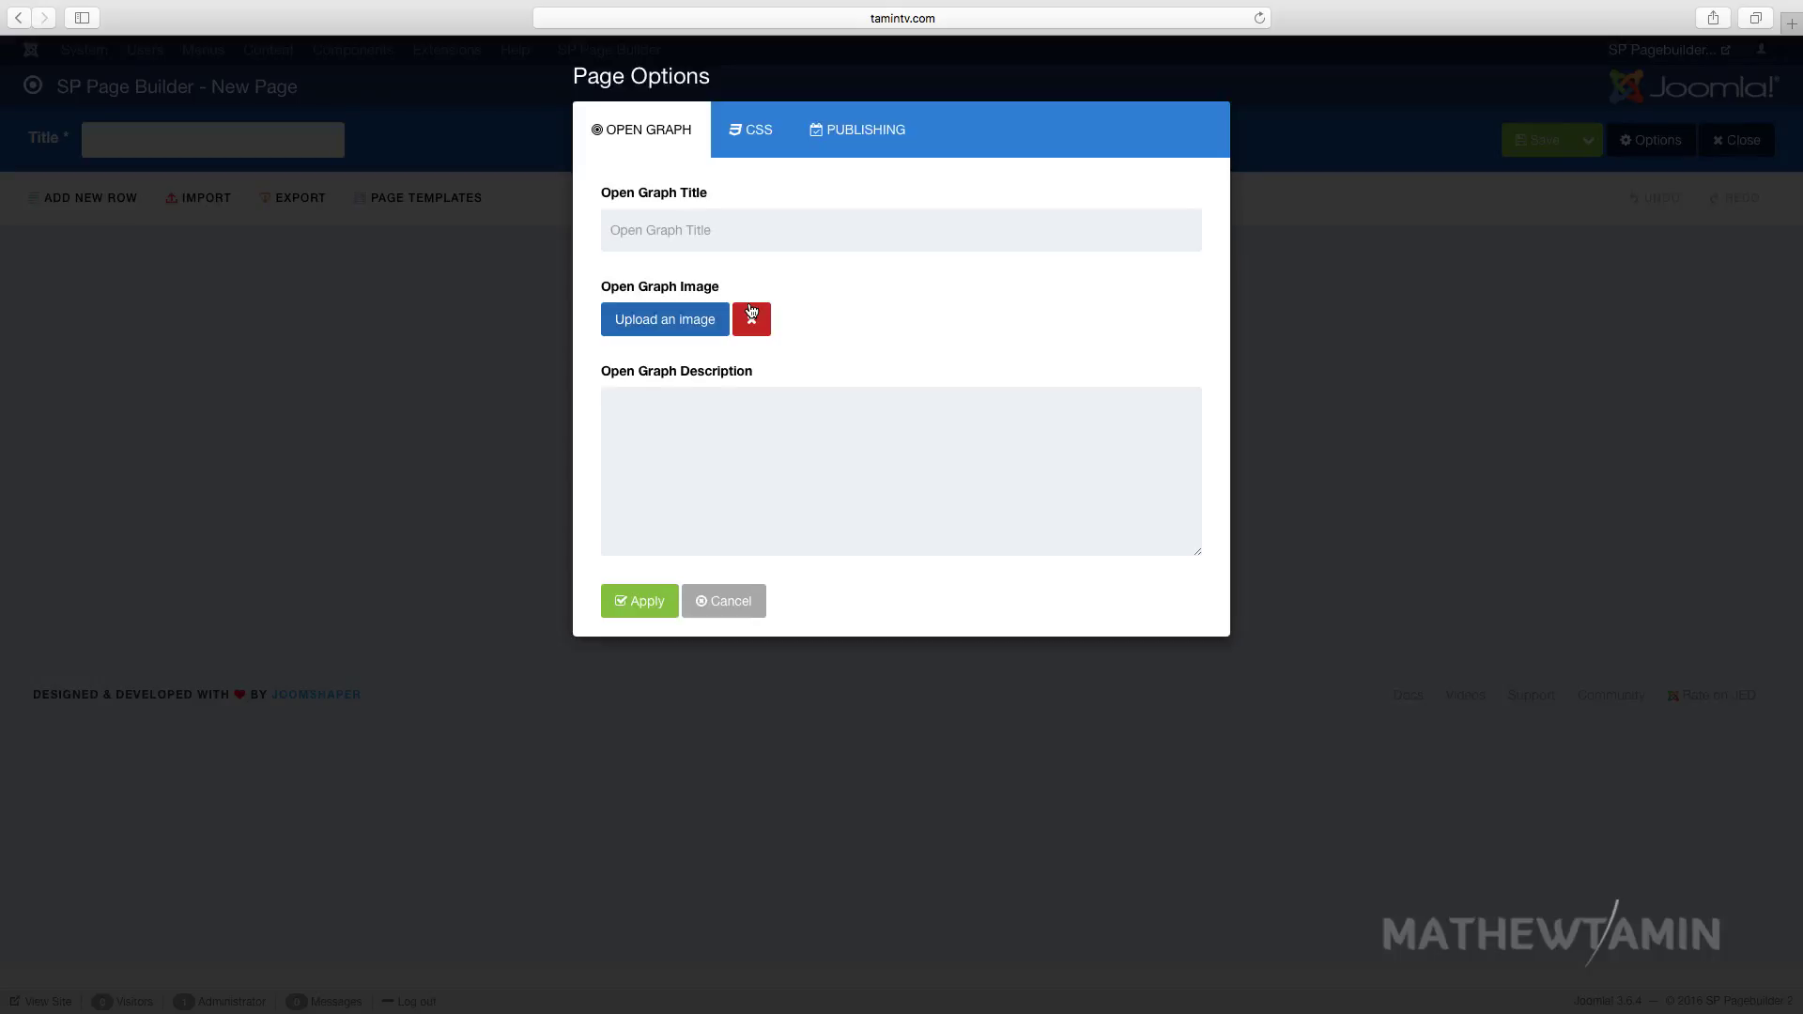
left_click(753, 136)
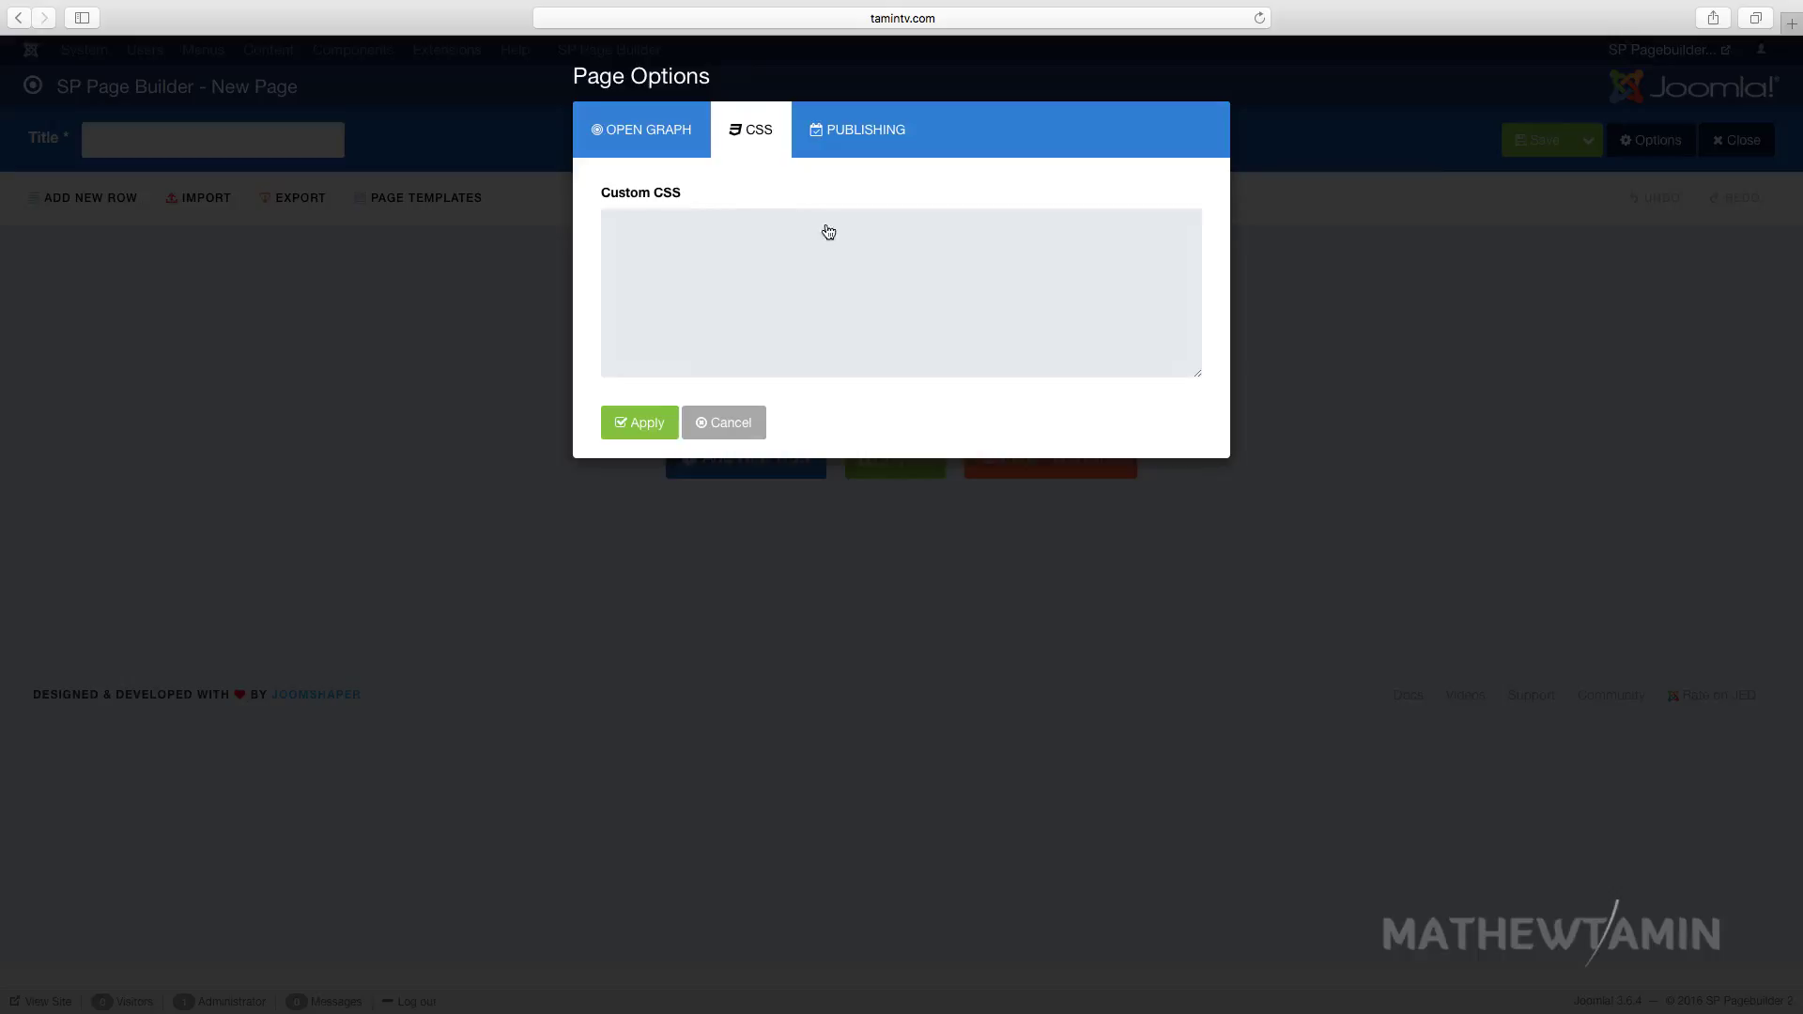
left_click(887, 142)
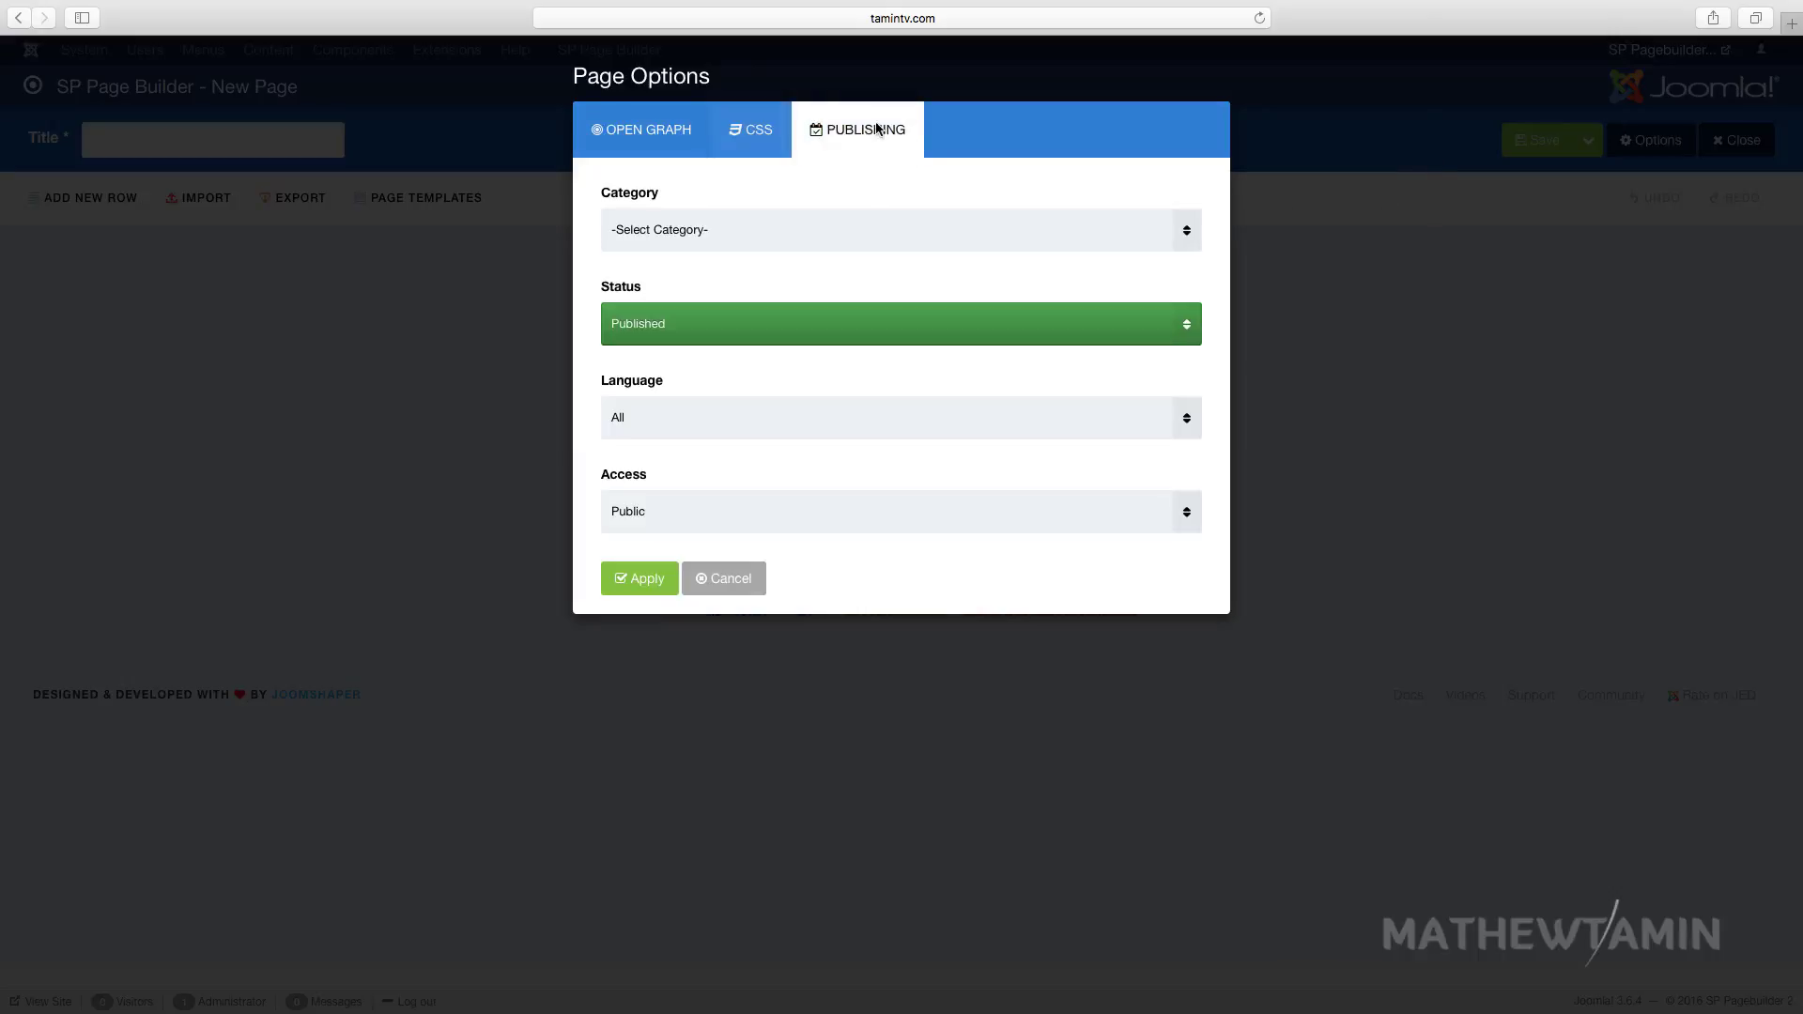
Look through the Category, Language and Access choices in the publishing options, and leave Page Options without applying changes.
left_click(781, 244)
left_click(784, 242)
left_click(703, 434)
left_click(711, 428)
left_click(692, 522)
left_click(703, 521)
mouse_move(798, 483)
left_click(795, 523)
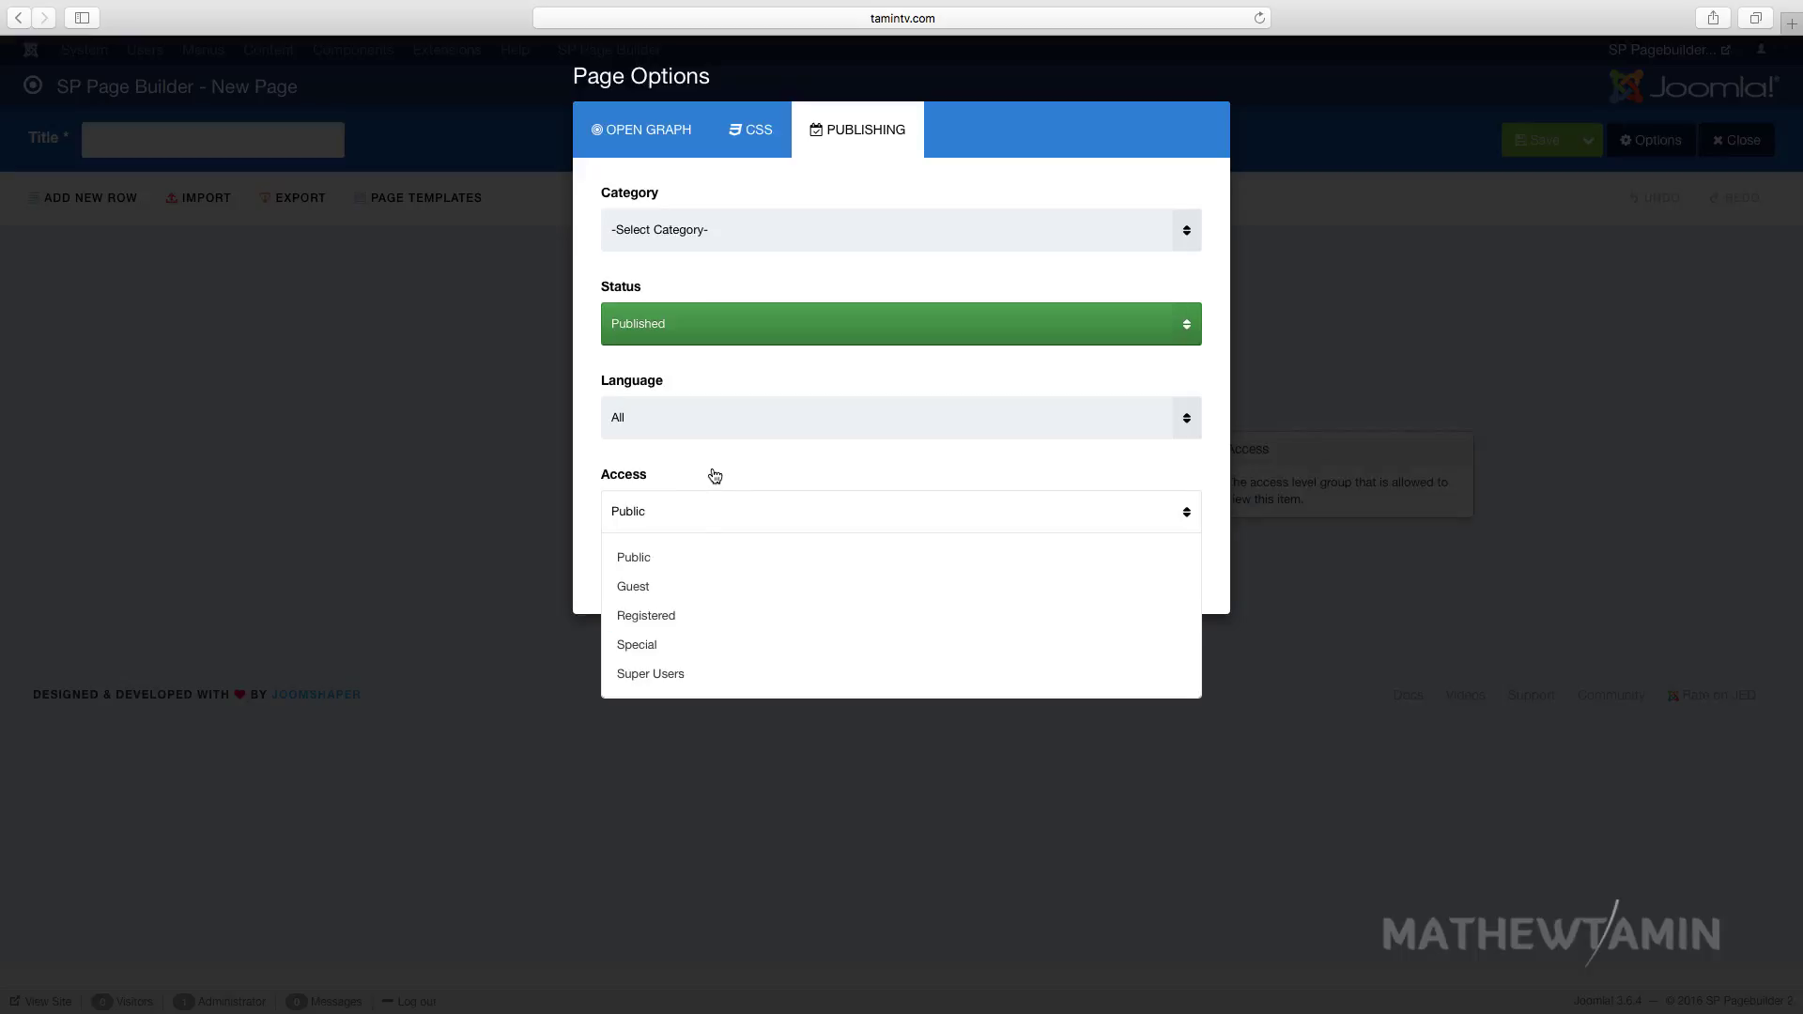
left_click(740, 494)
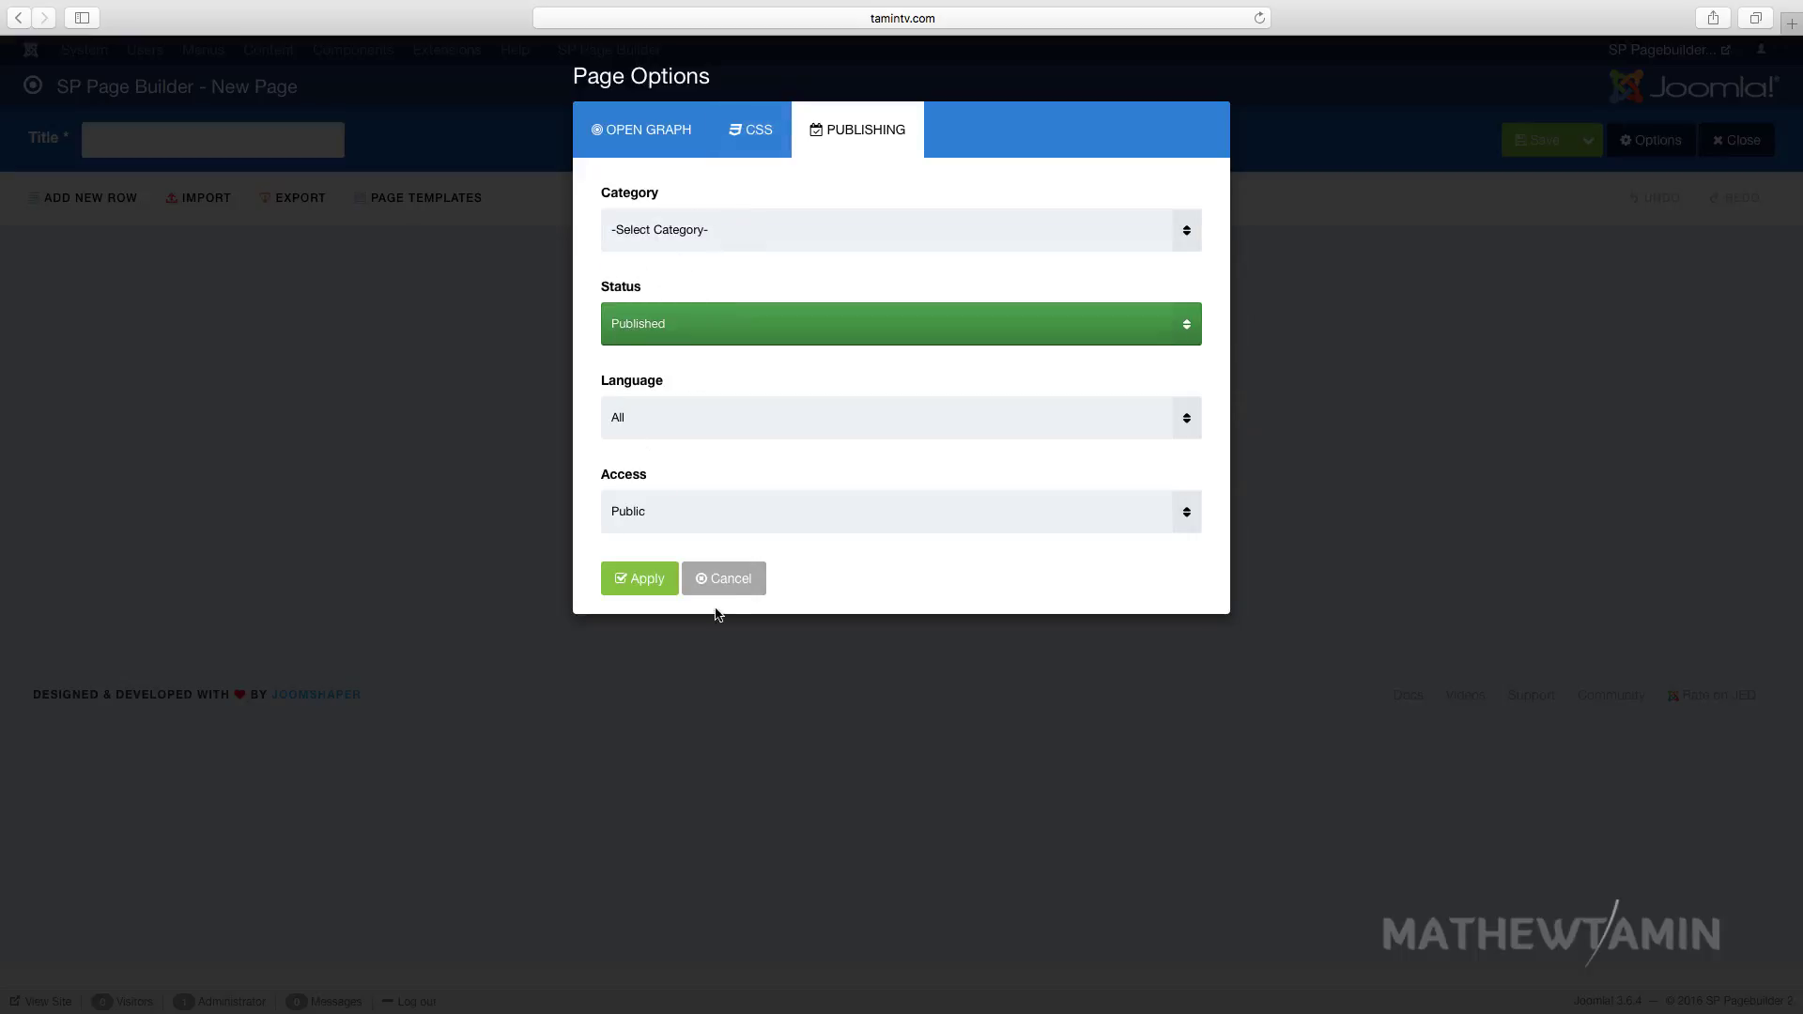
left_click(729, 579)
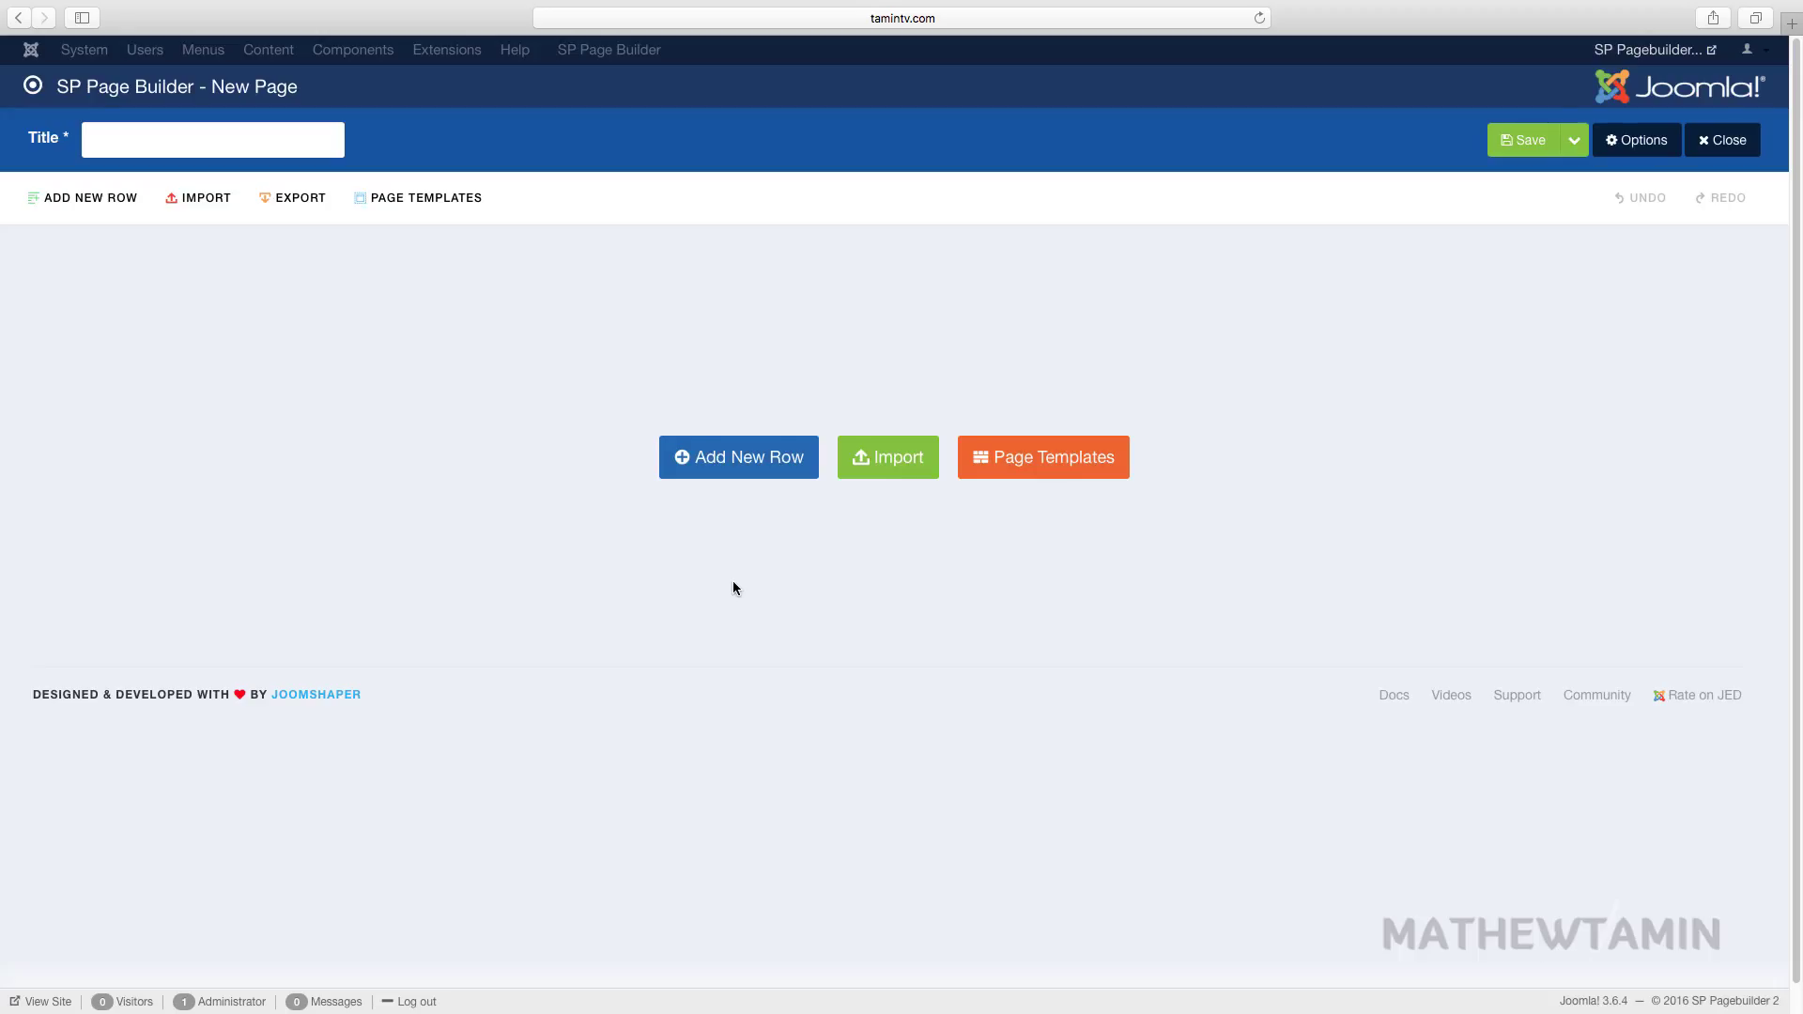
Add a new row to the empty page and title the page "Page 1".
left_click(744, 464)
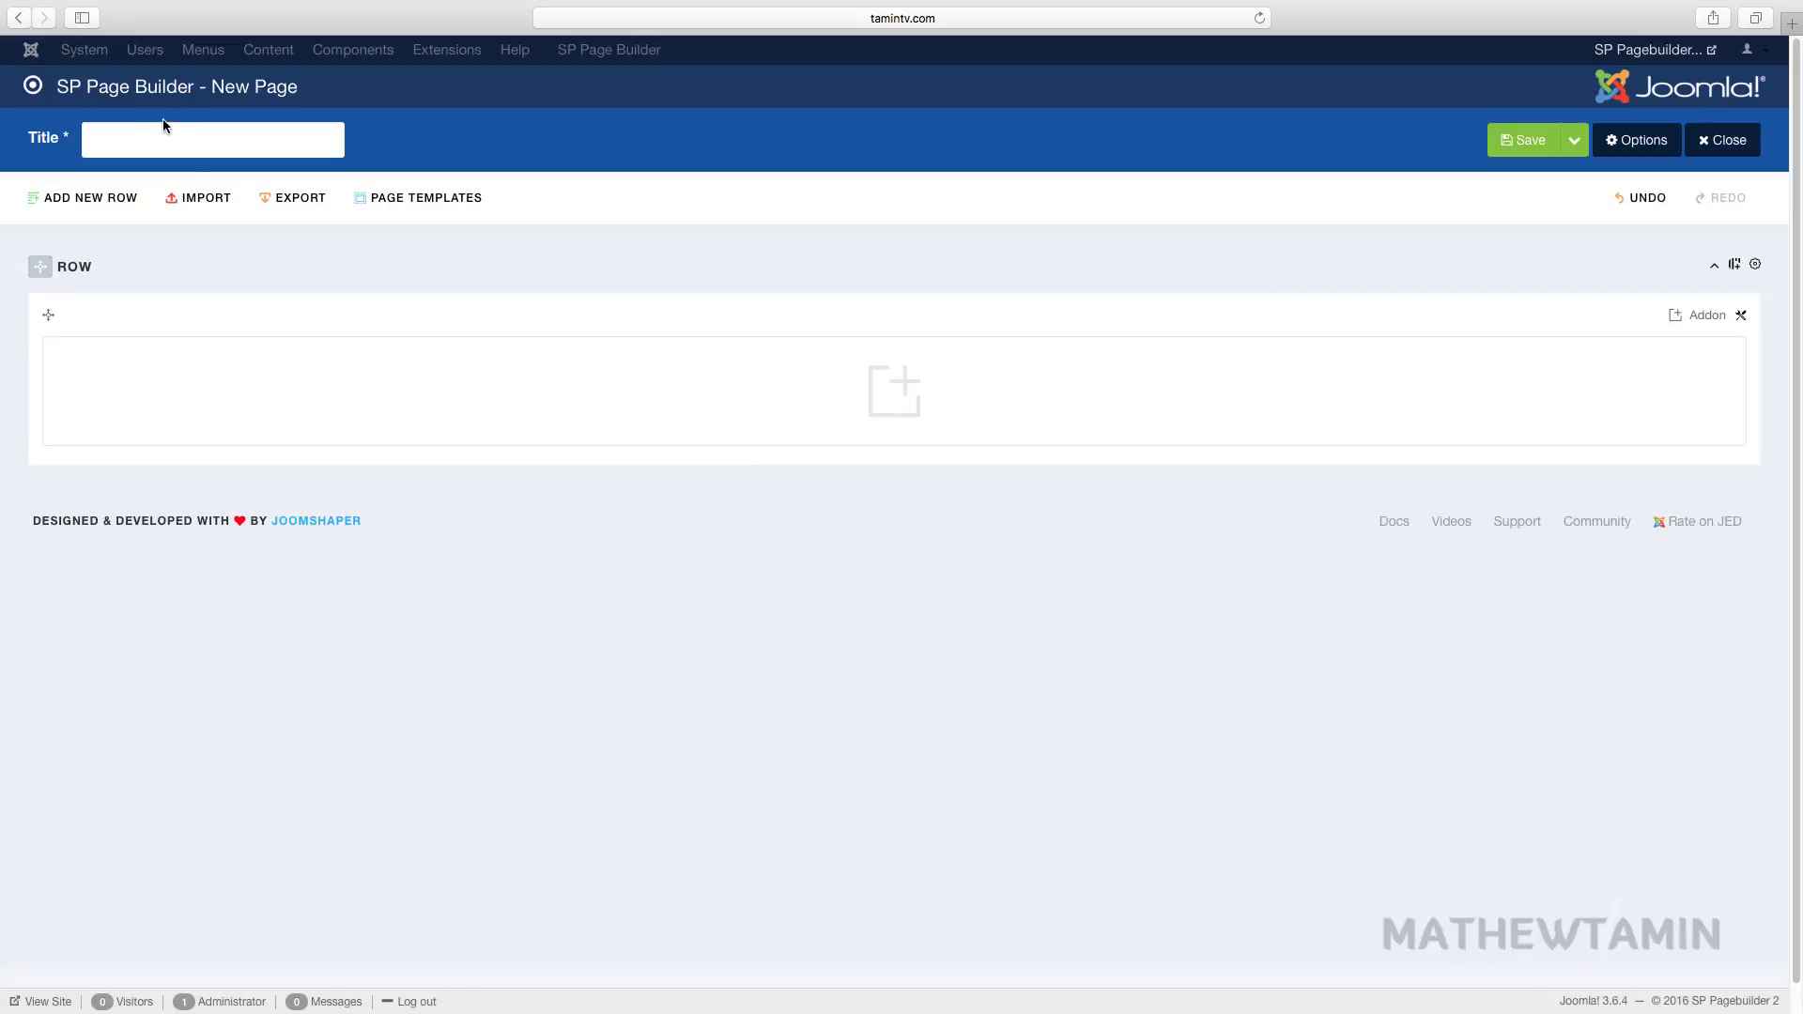
left_click(190, 148)
type("Page 1")
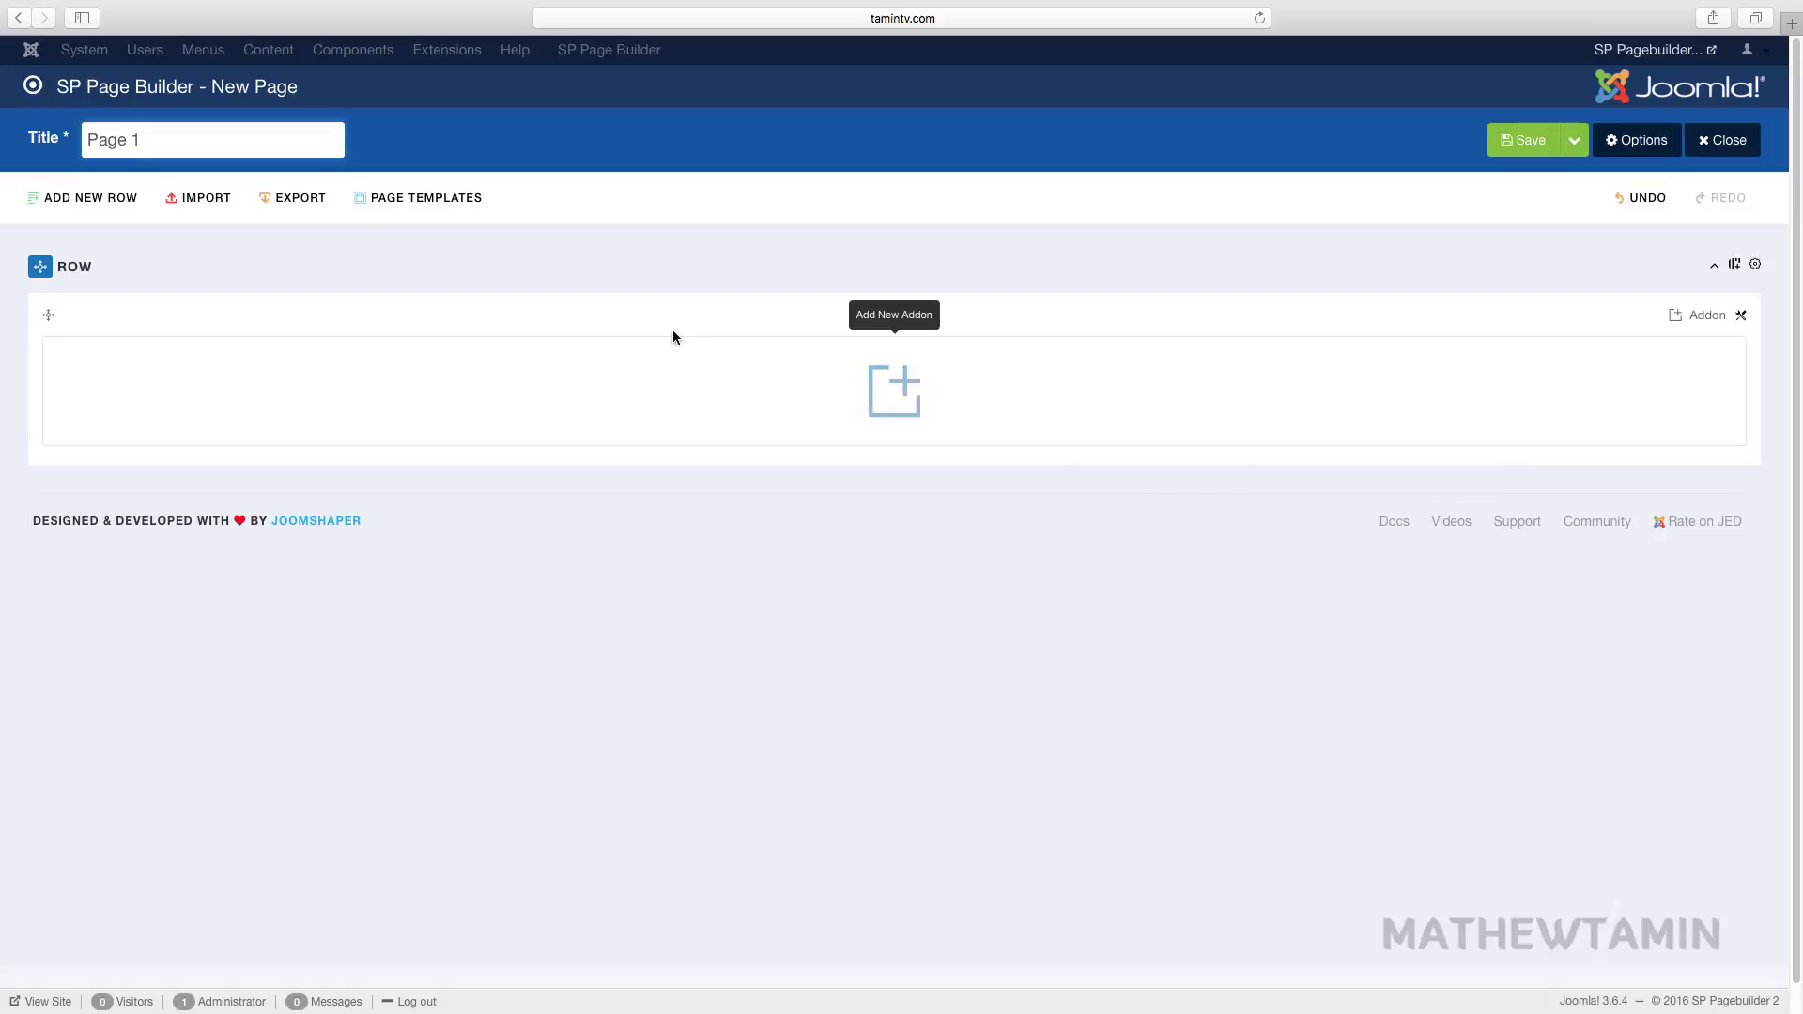
Load the About template from the page templates into Page 1.
left_click(432, 199)
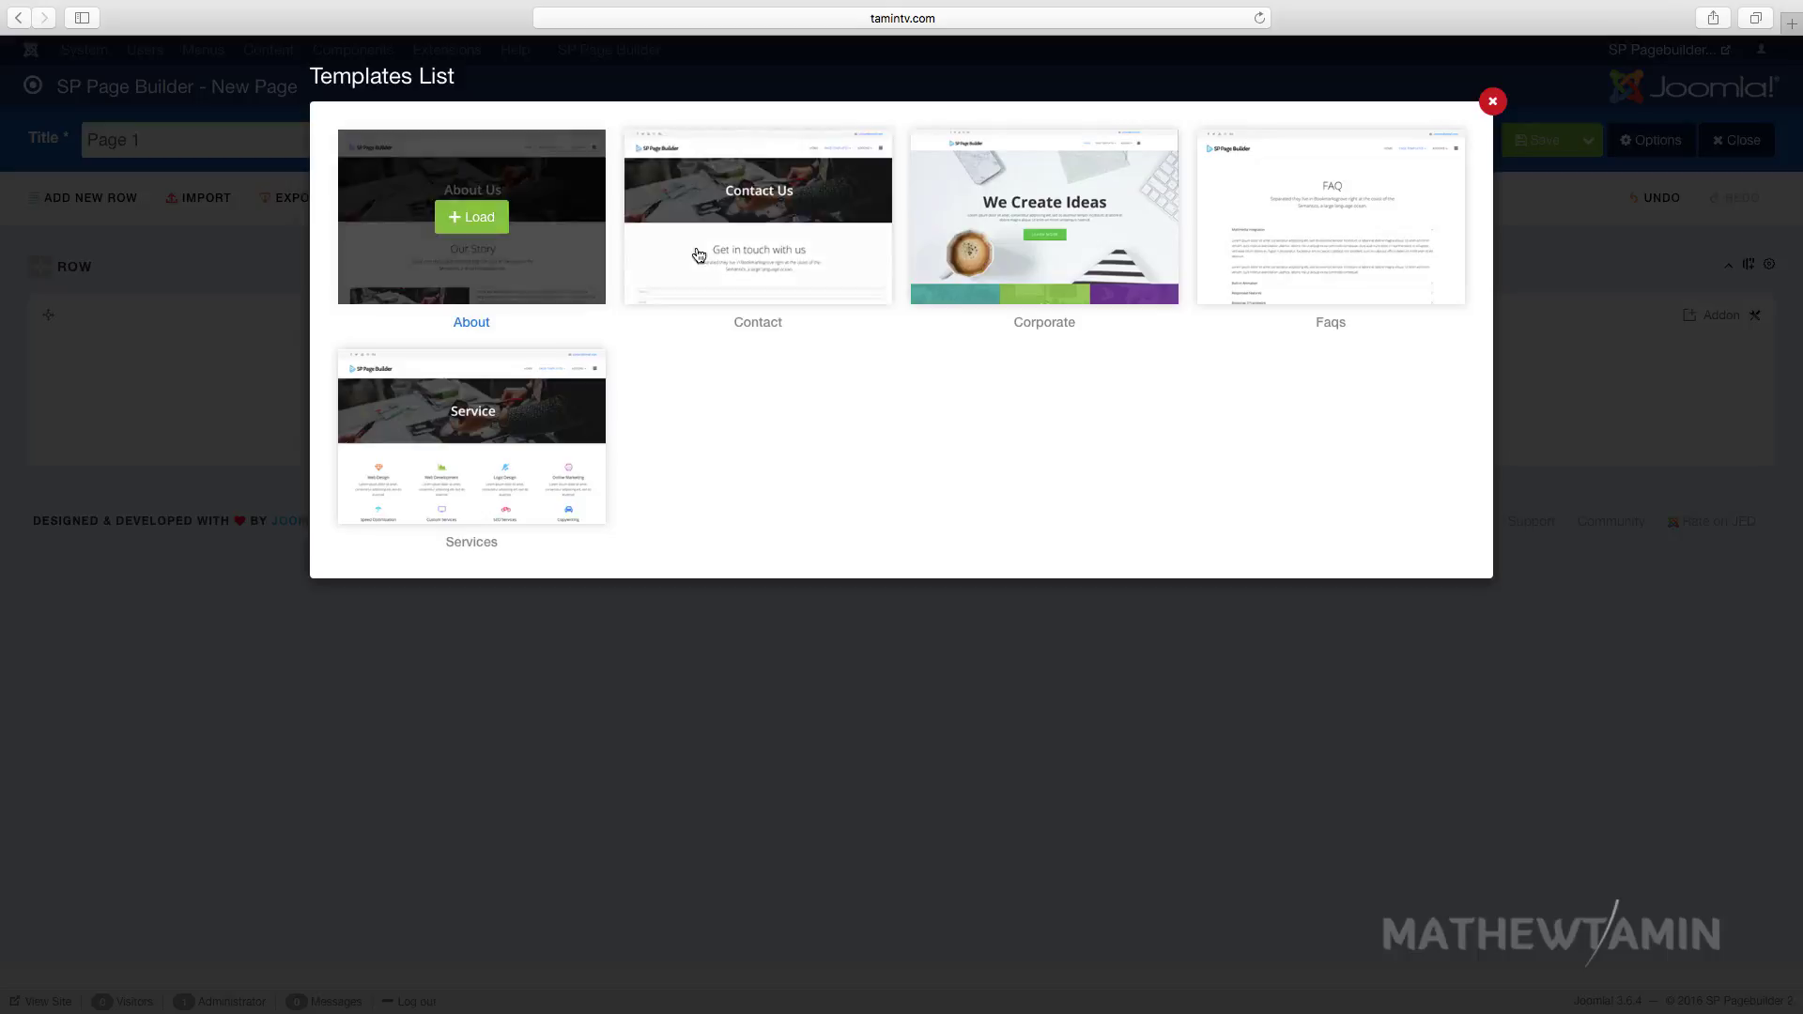
mouse_move(766, 218)
mouse_move(977, 242)
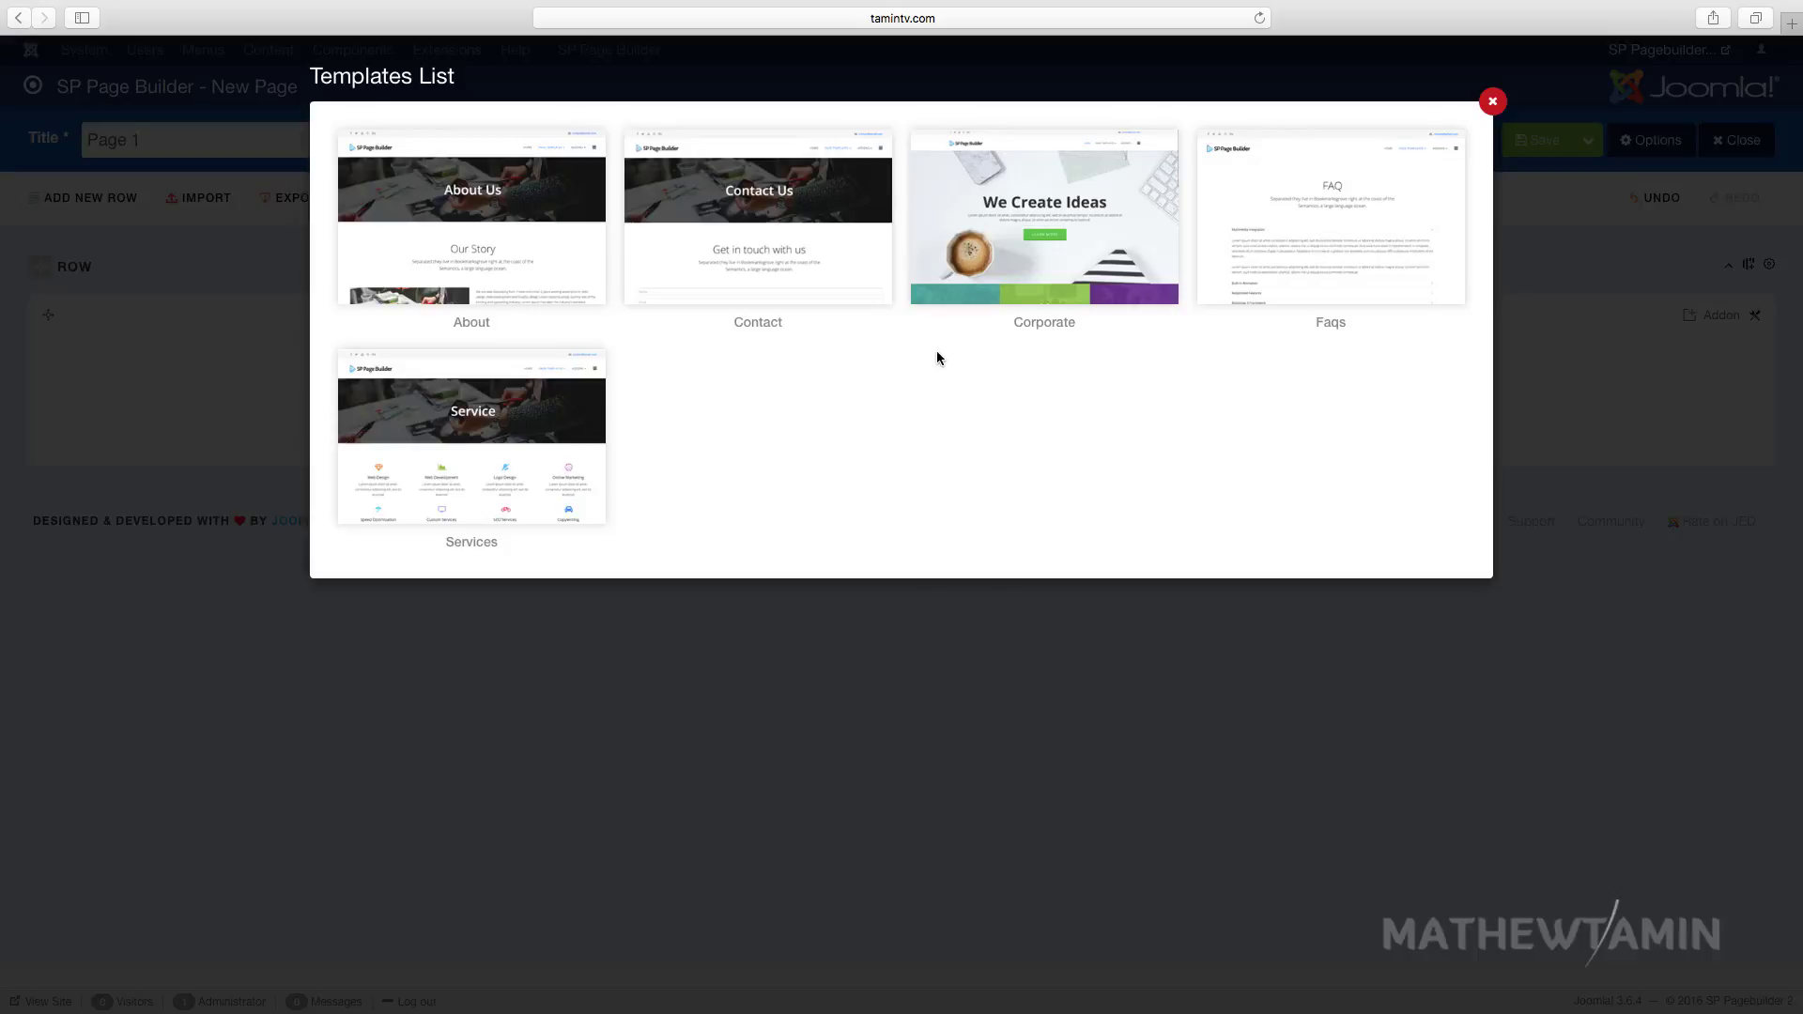
mouse_move(1095, 237)
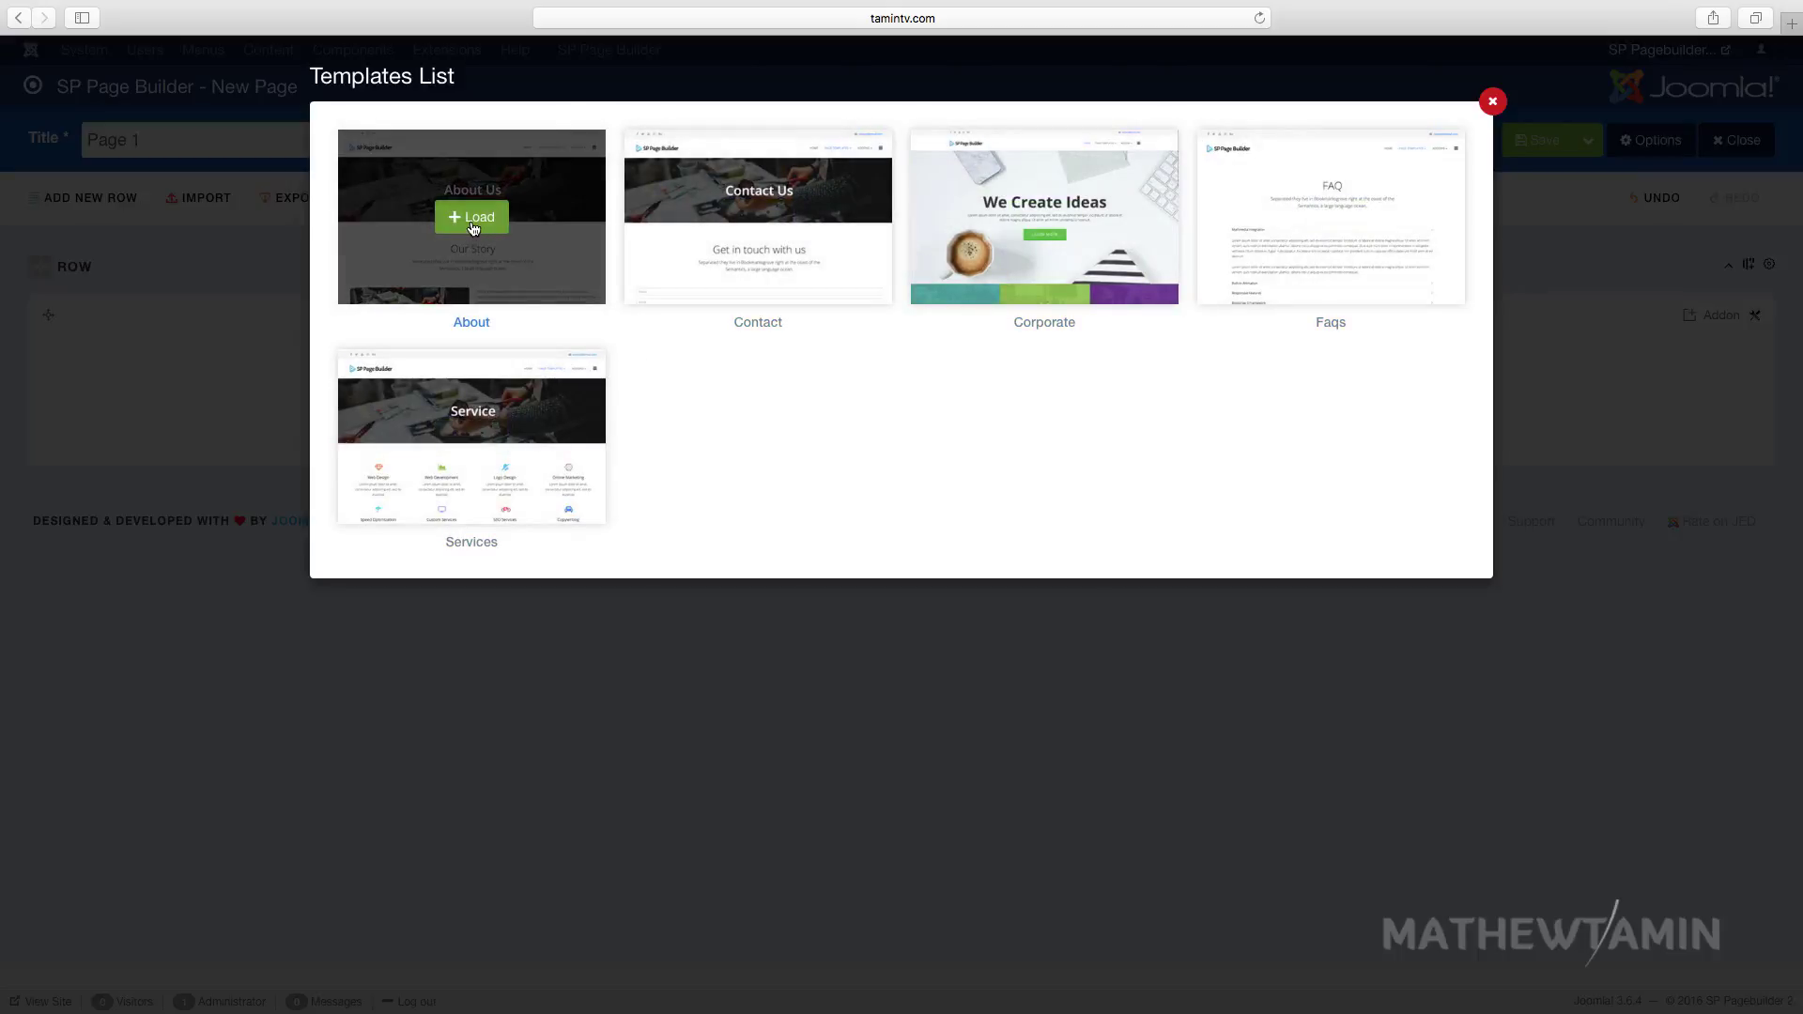
left_click(473, 218)
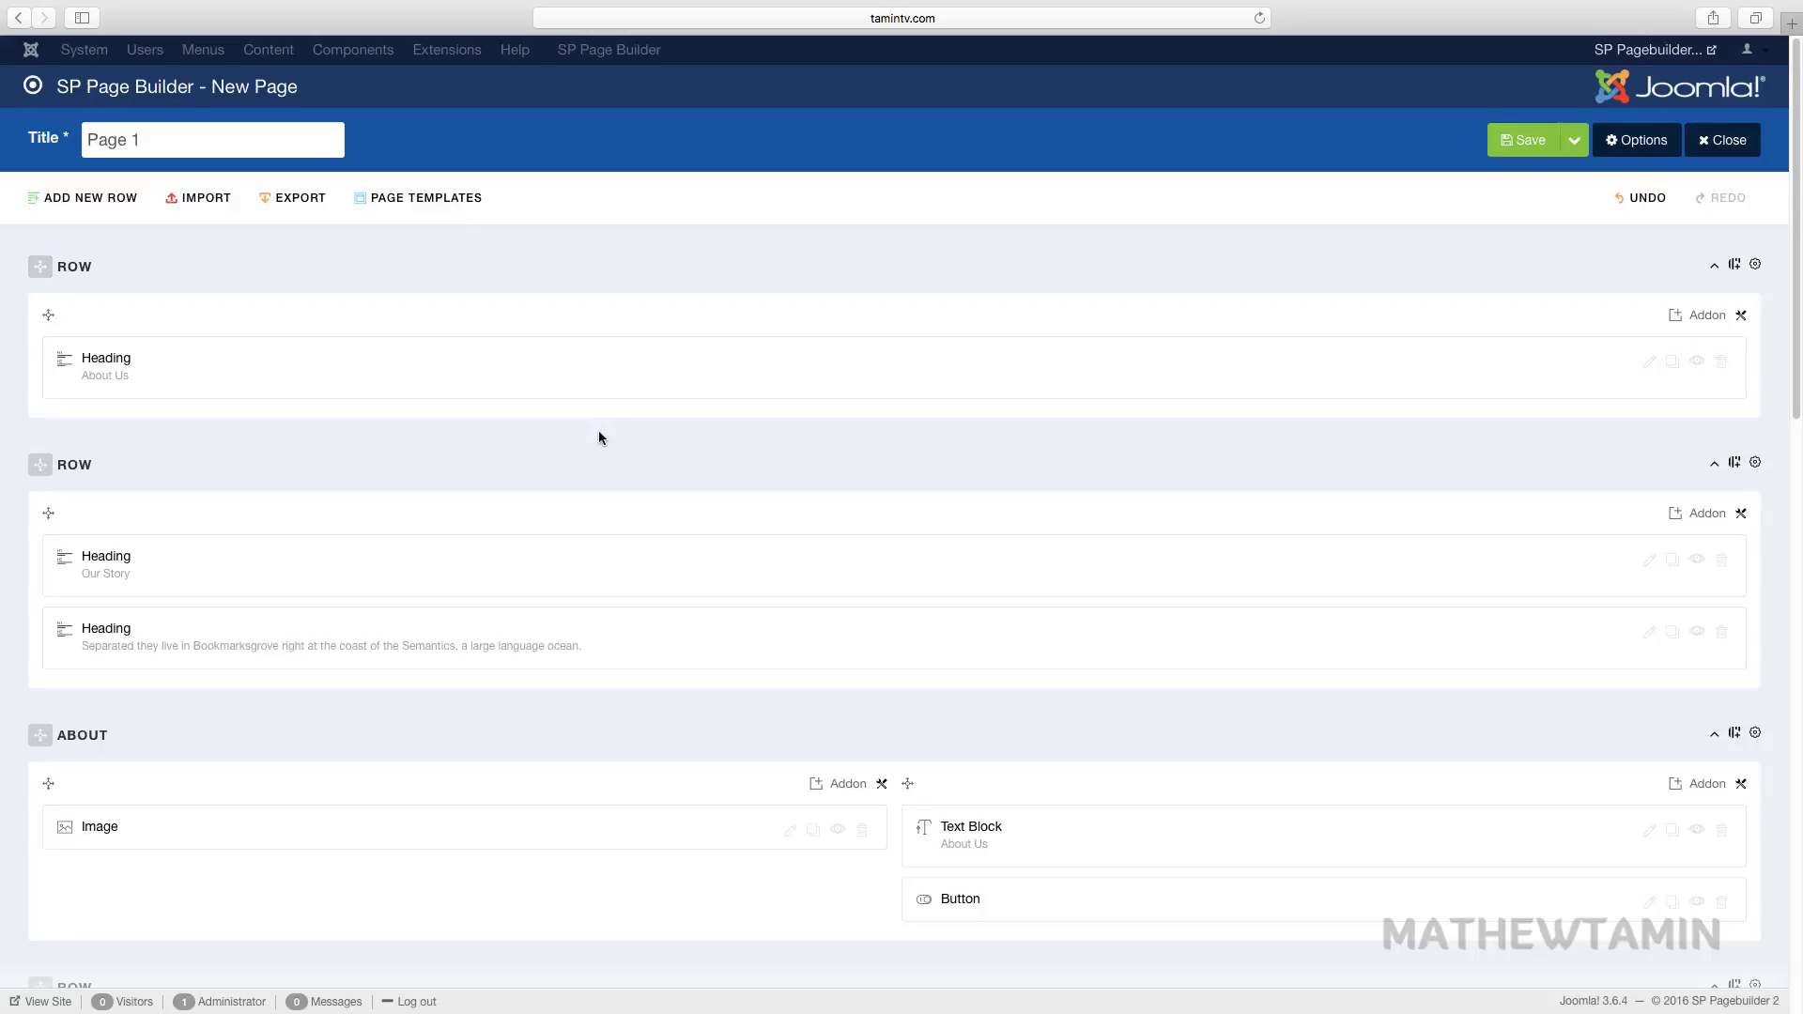
Look over the rows loaded from the About template and save Page 1.
scroll(599, 437, "down", 6)
scroll(610, 446, "down", 5)
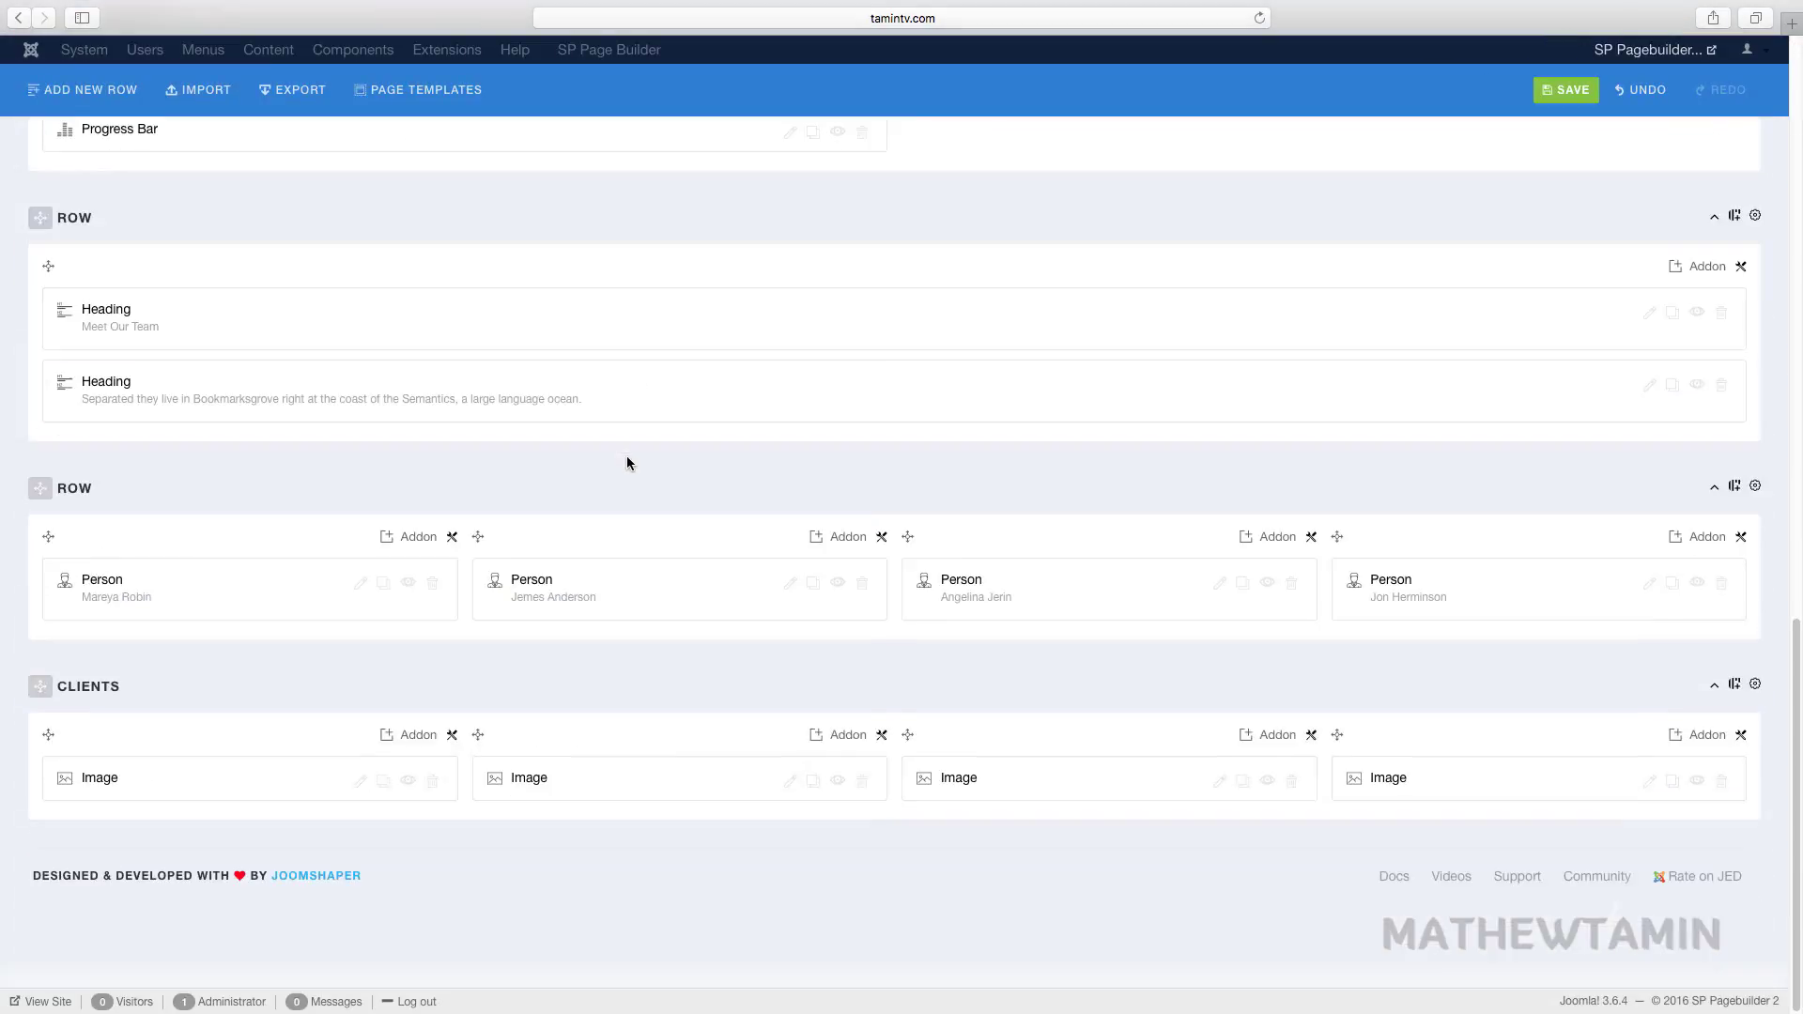
scroll(627, 454, "up", 15)
left_click(1527, 143)
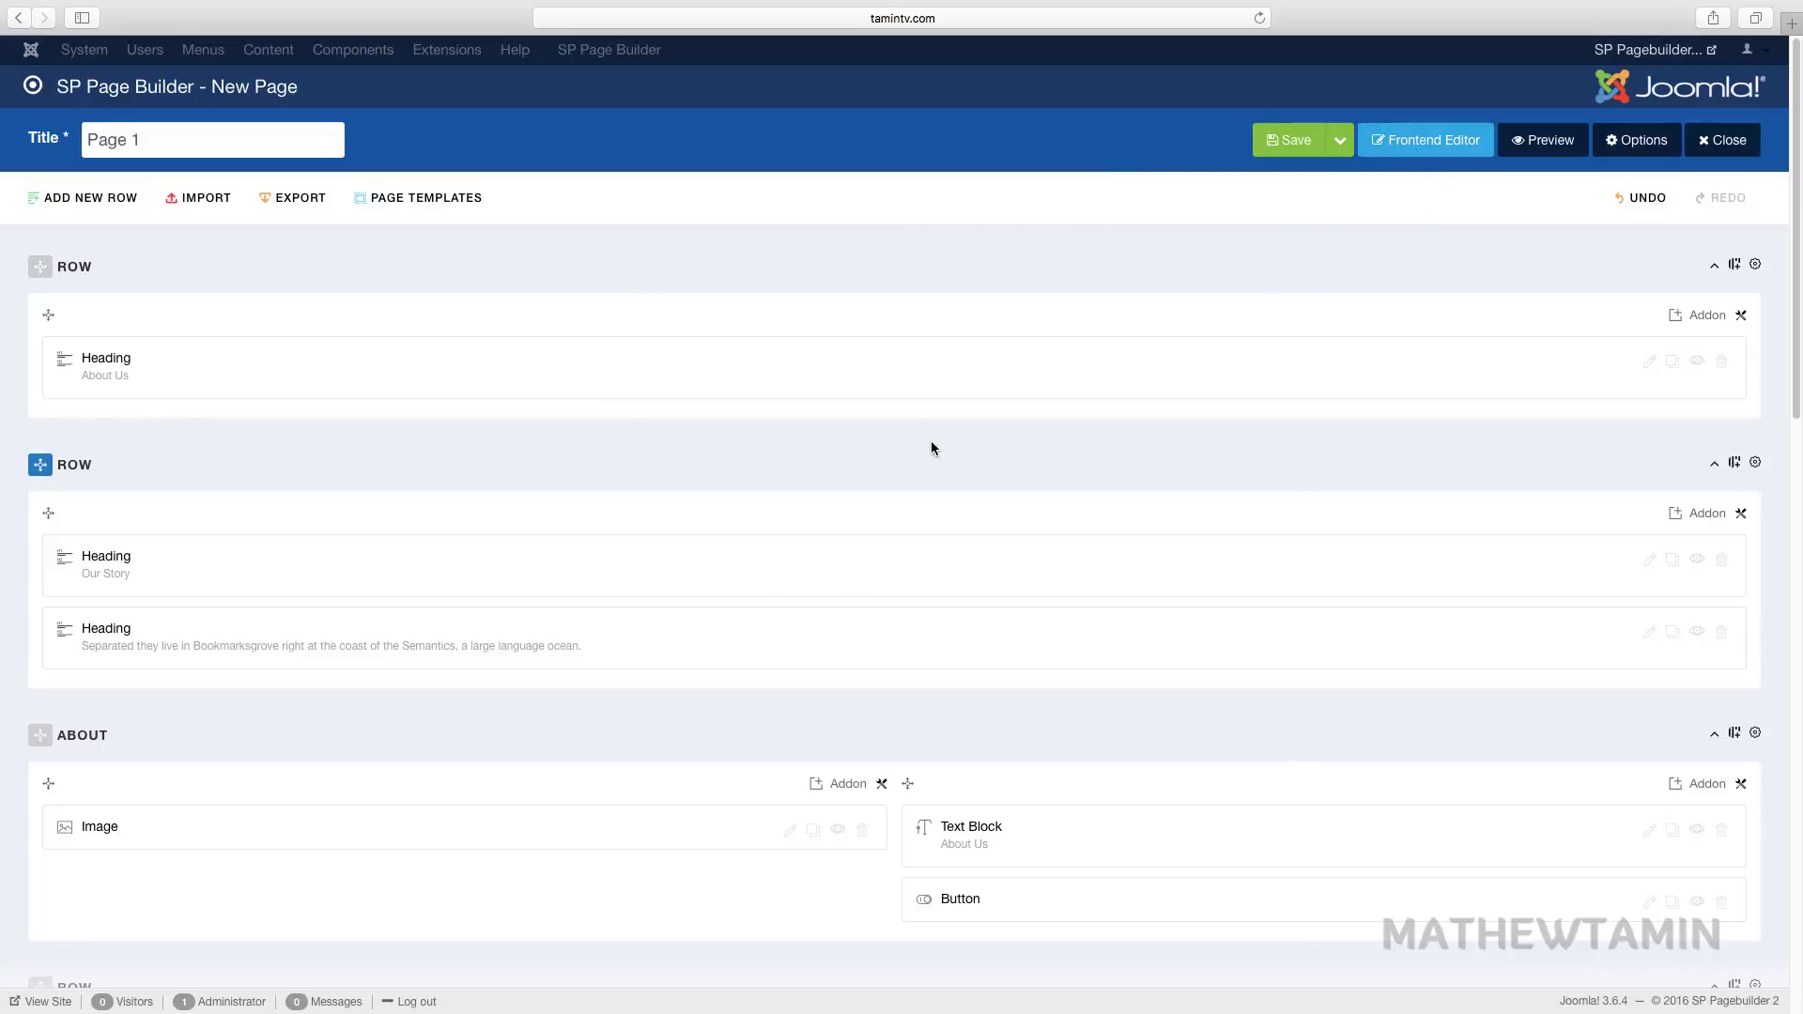
Preview Page 1 on the site and compare the rendered page with its rows in the editor.
scroll(953, 567, "down", 4)
scroll(953, 567, "up", 4)
left_click(1531, 141)
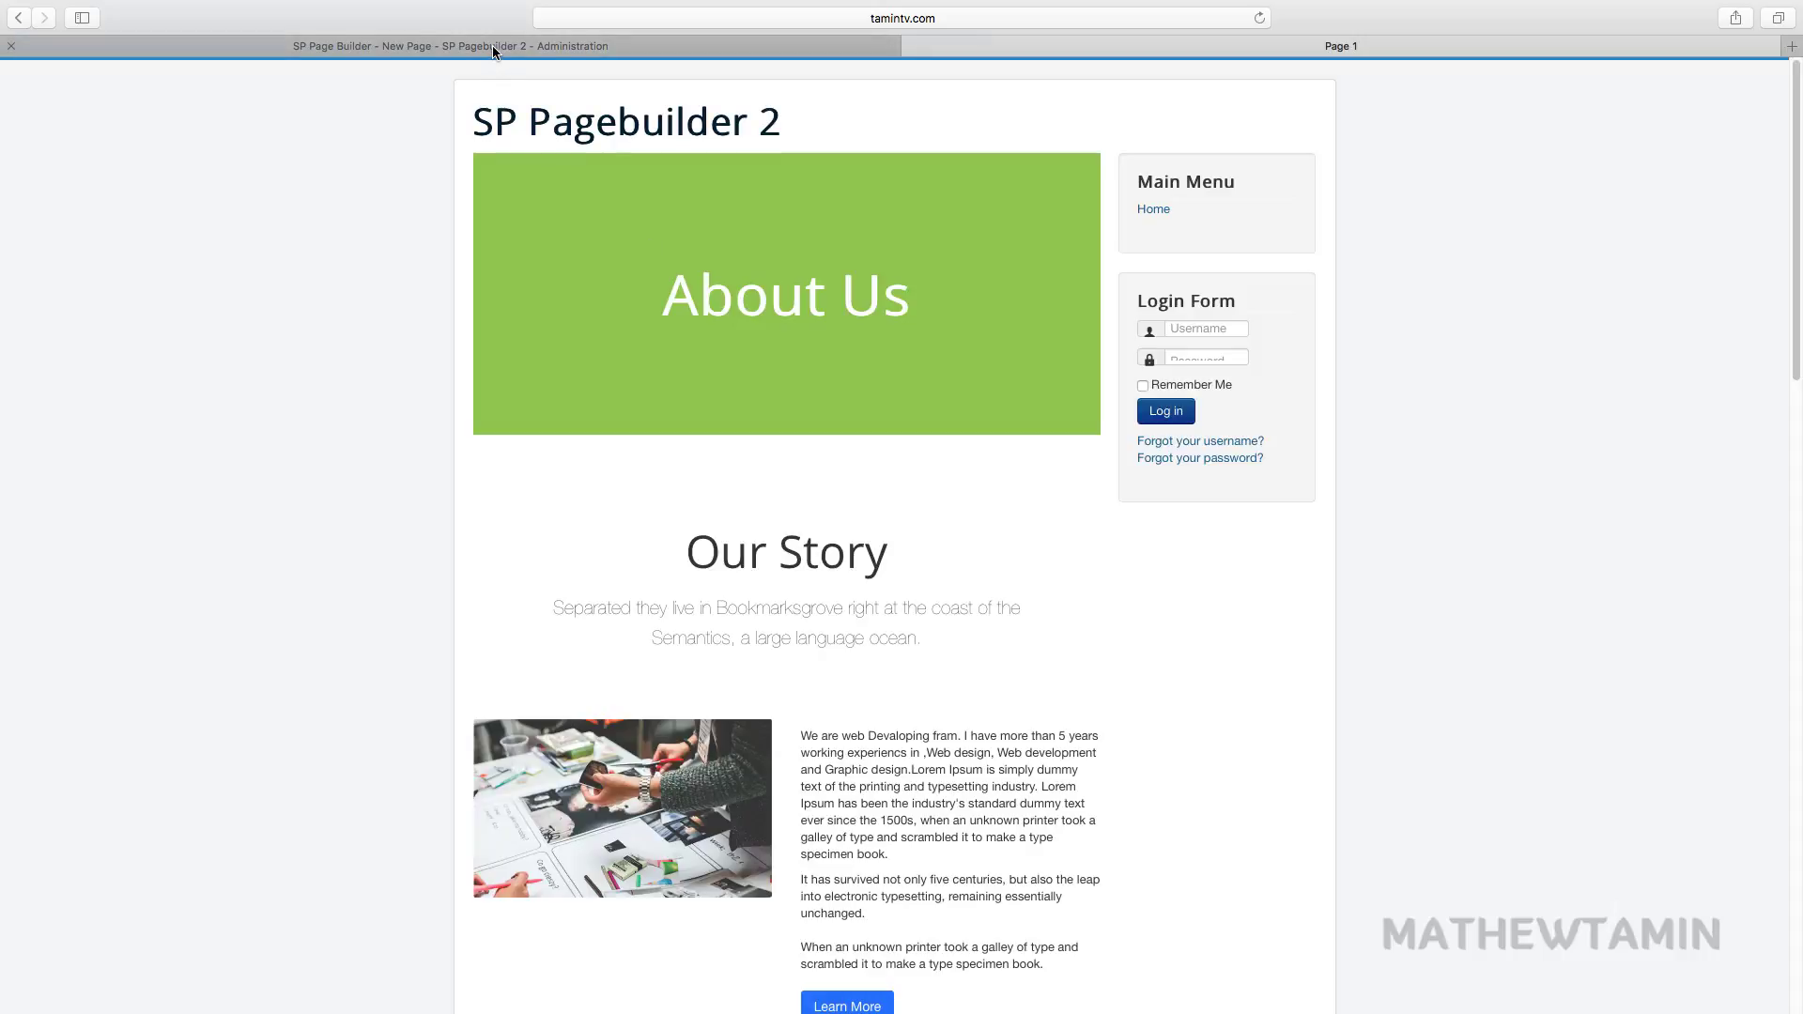
scroll(902, 554, "down", 5)
scroll(897, 576, "up", 5)
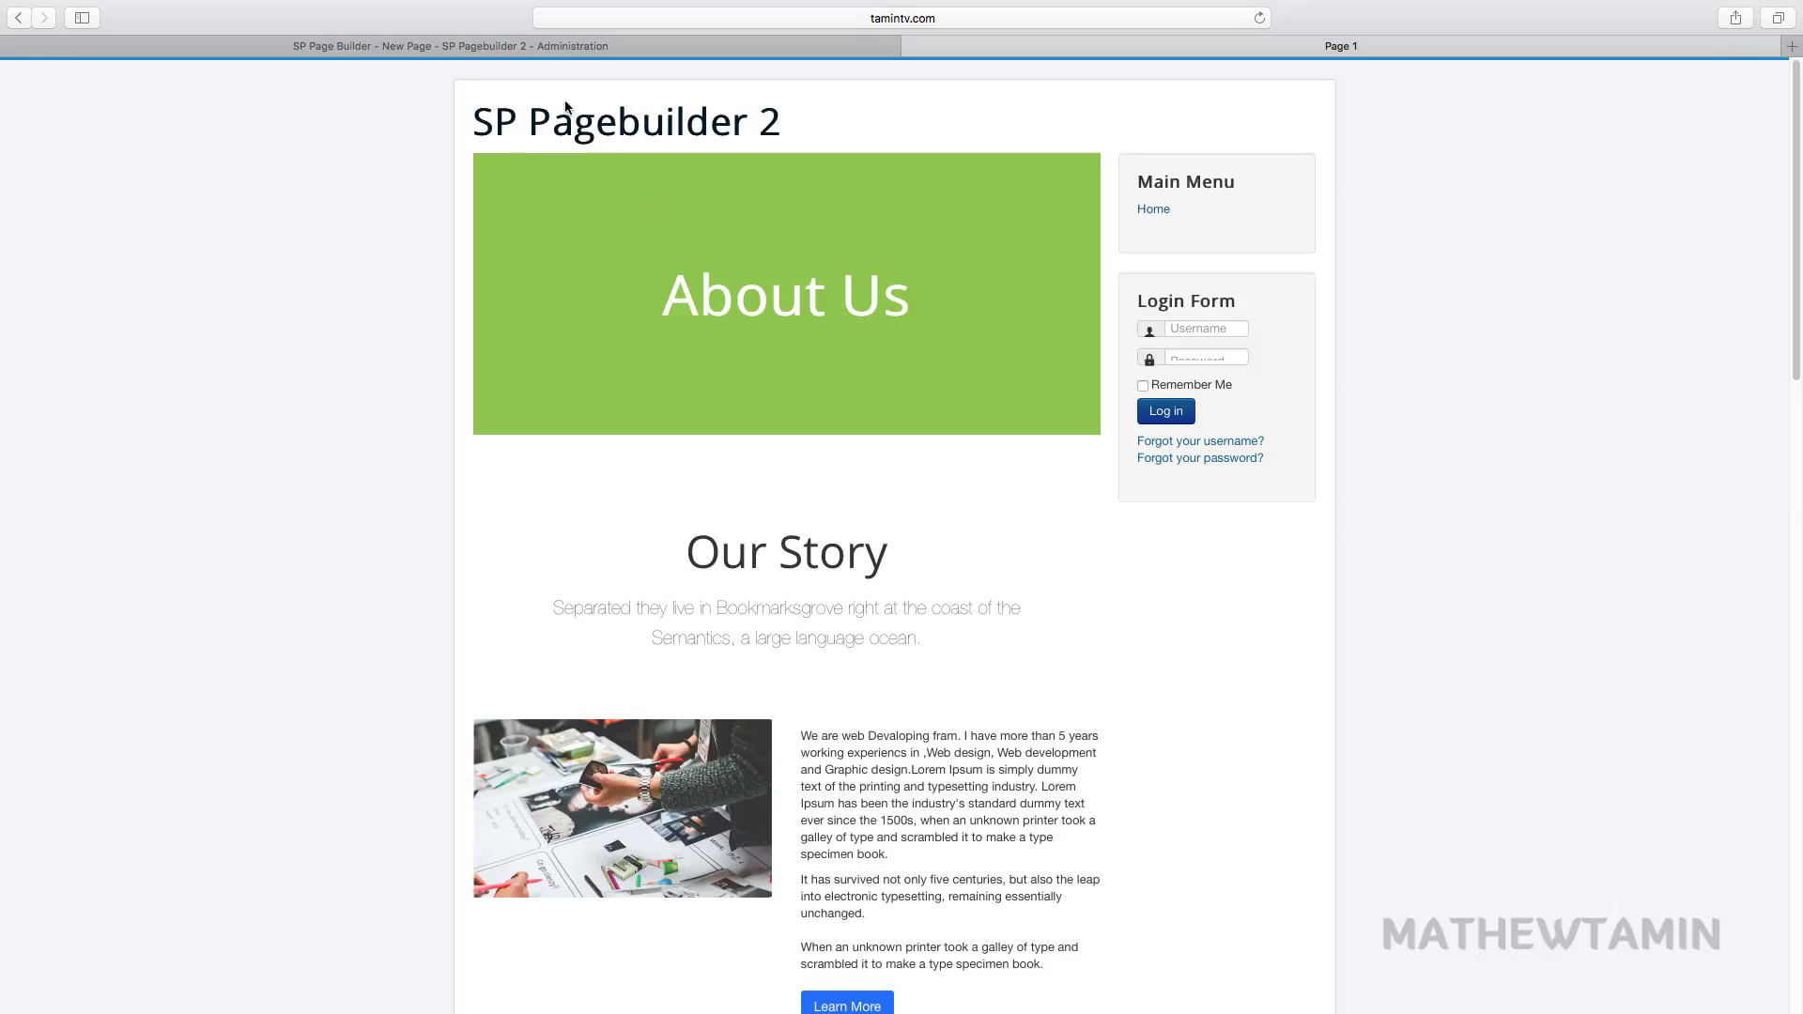
left_click(534, 43)
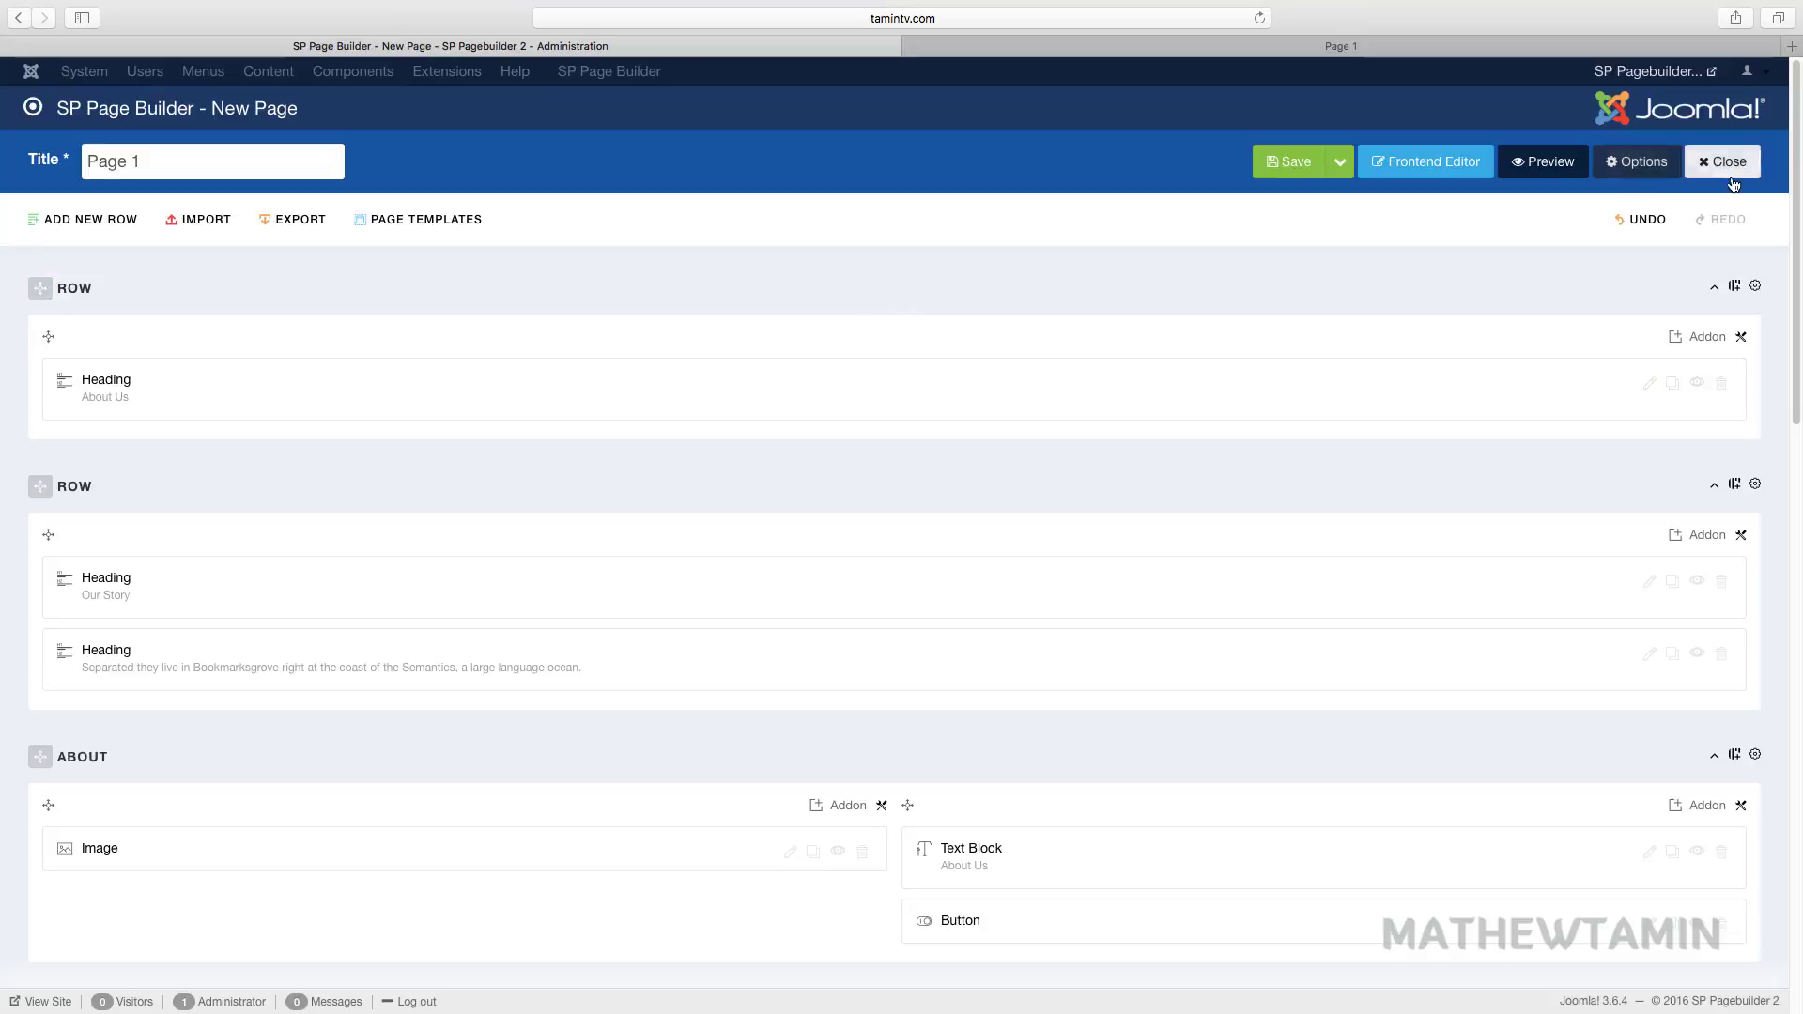
left_click(967, 47)
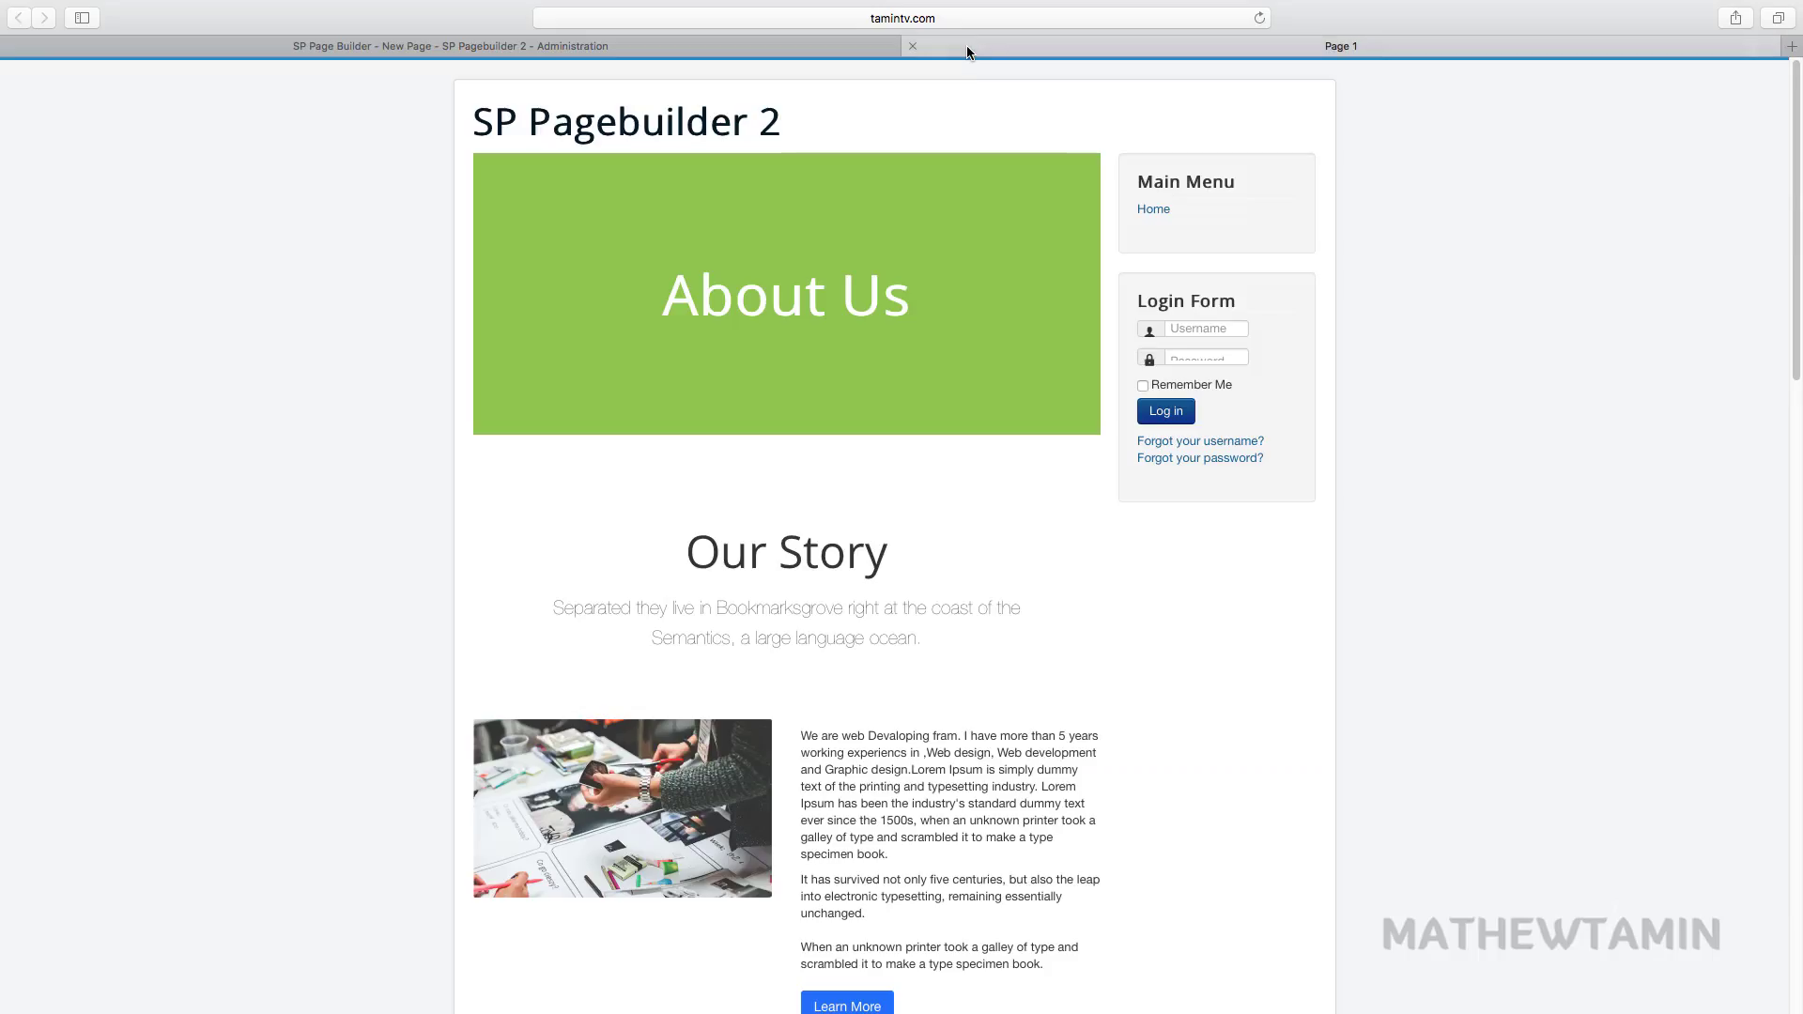
Replace the Page 1 preview's address after tamintv.com/pagebuilder2/ to open the Joomla administration control panel.
left_click(869, 21)
left_click(913, 18)
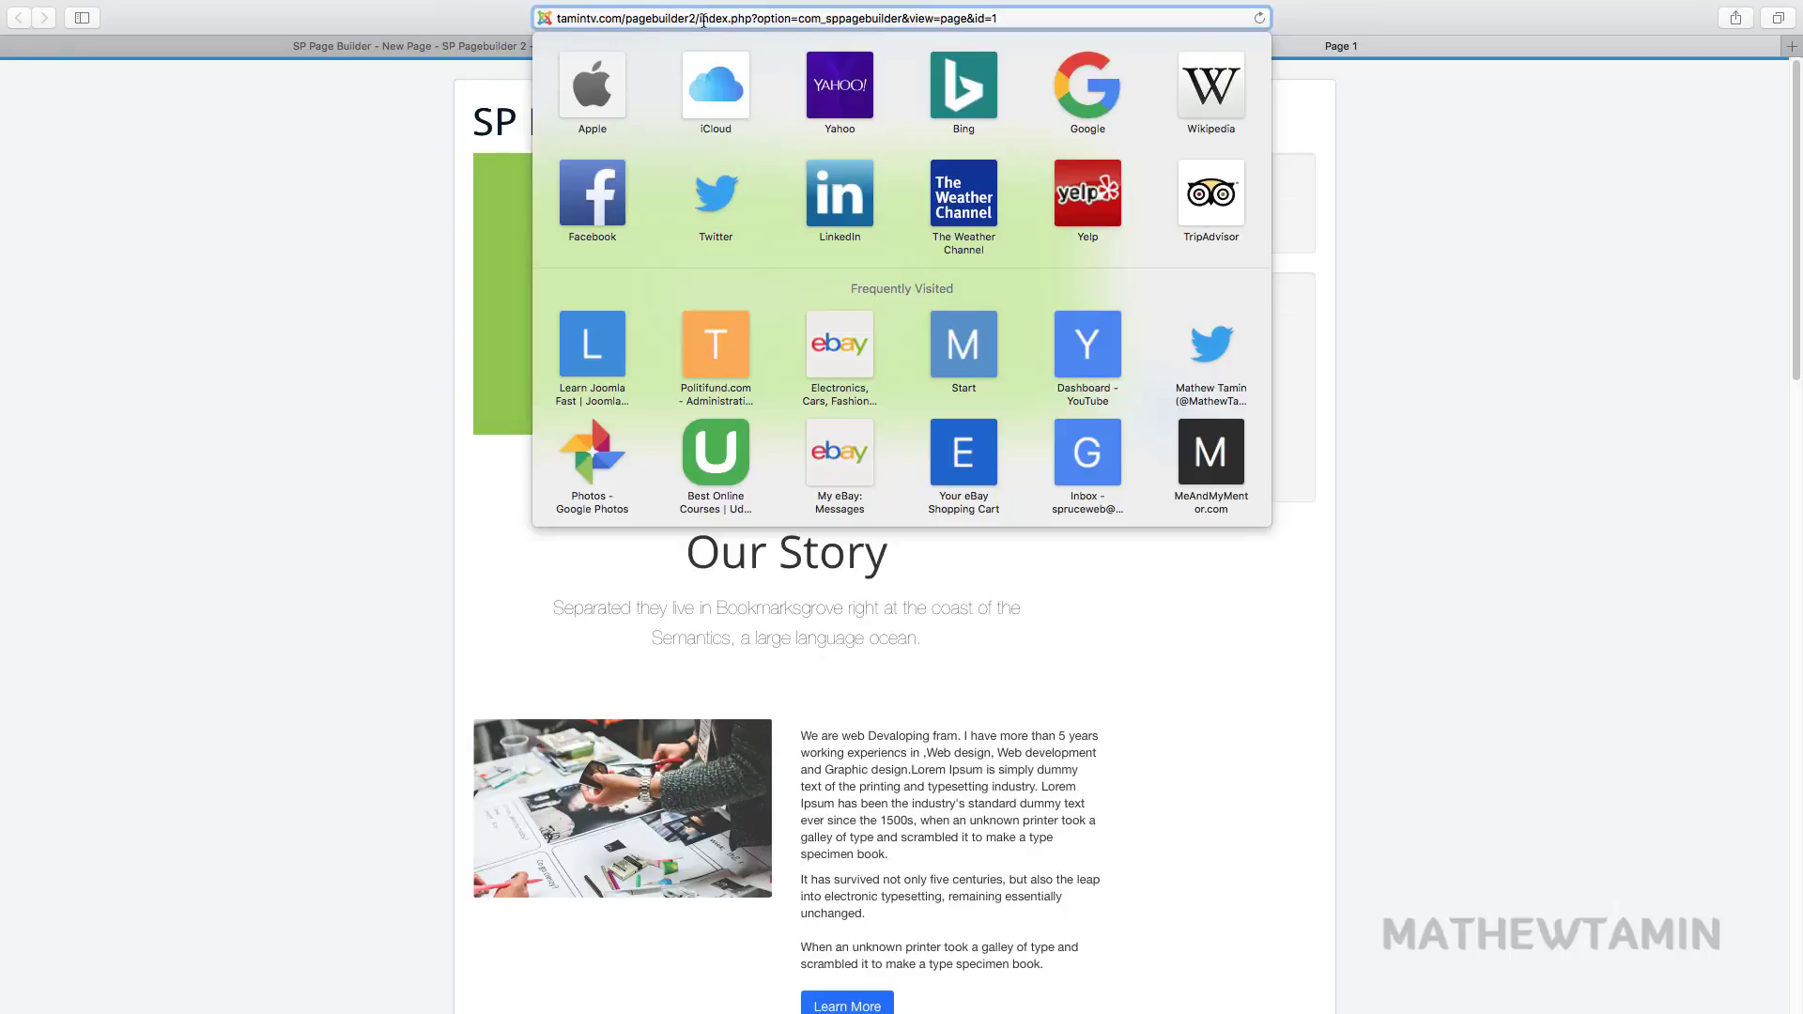
left_click_drag(701, 18, 1032, 5)
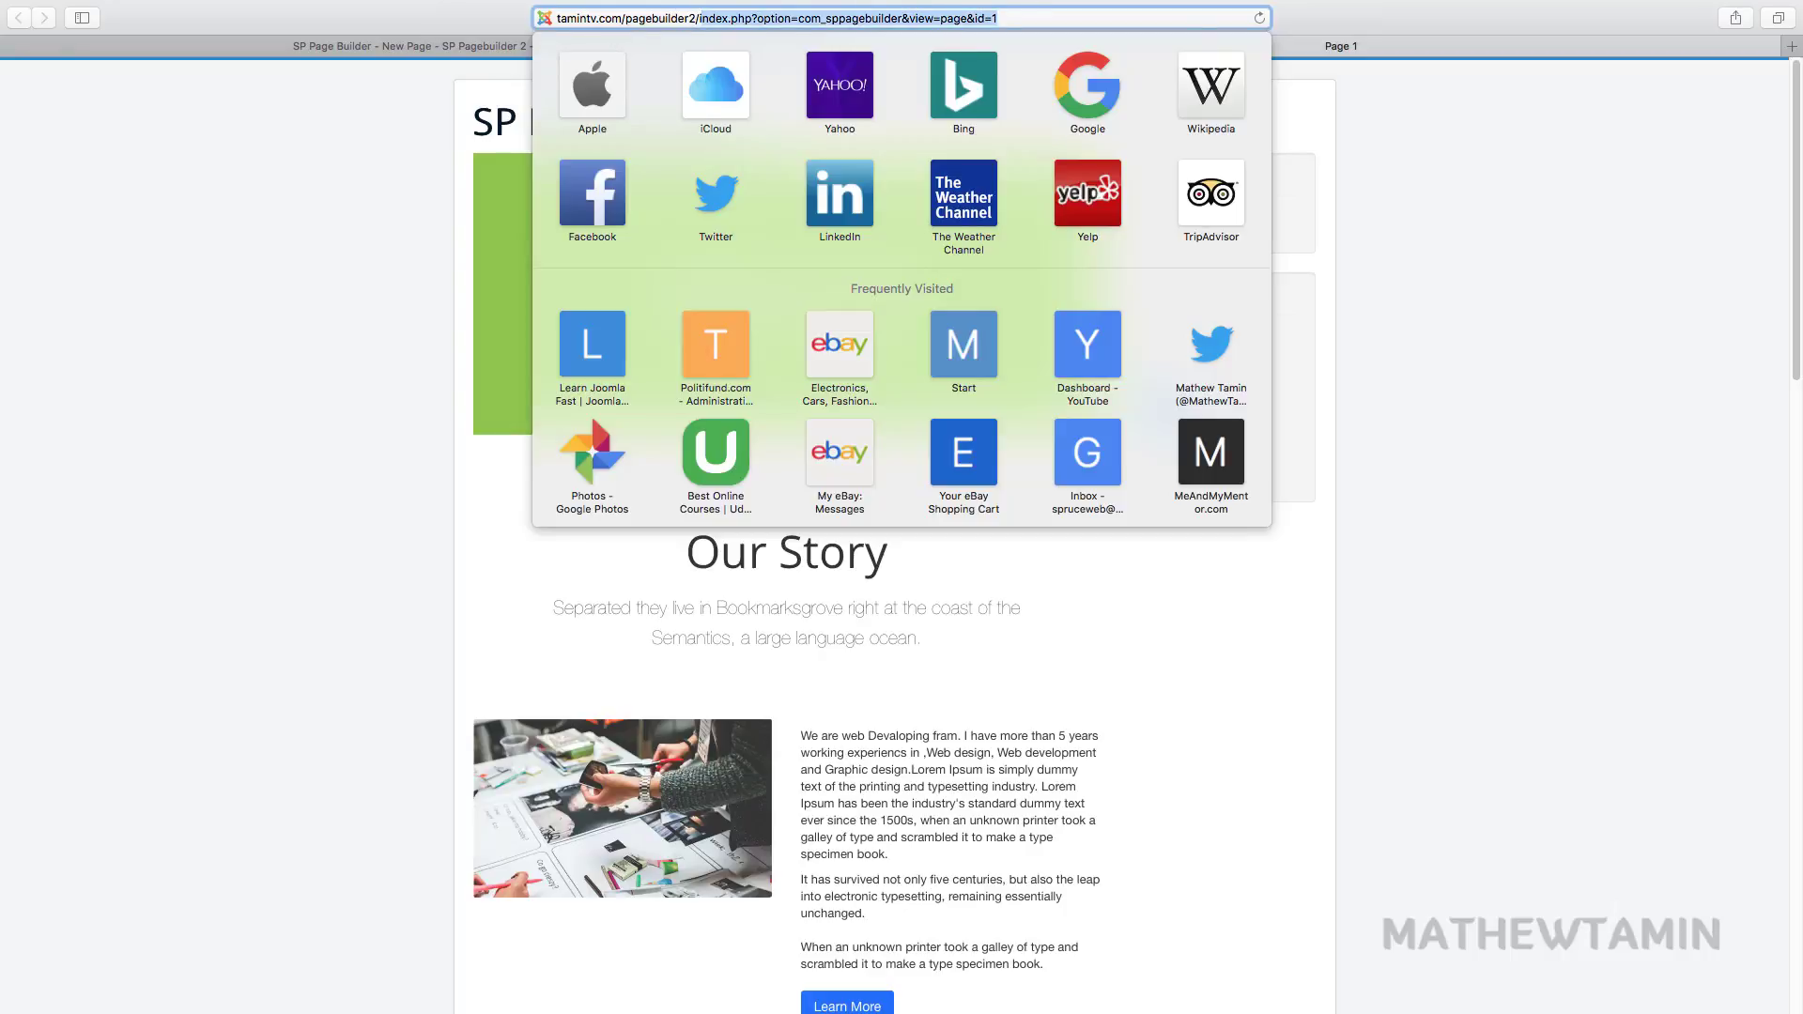
key("BackSpace")
type("a")
key("Return")
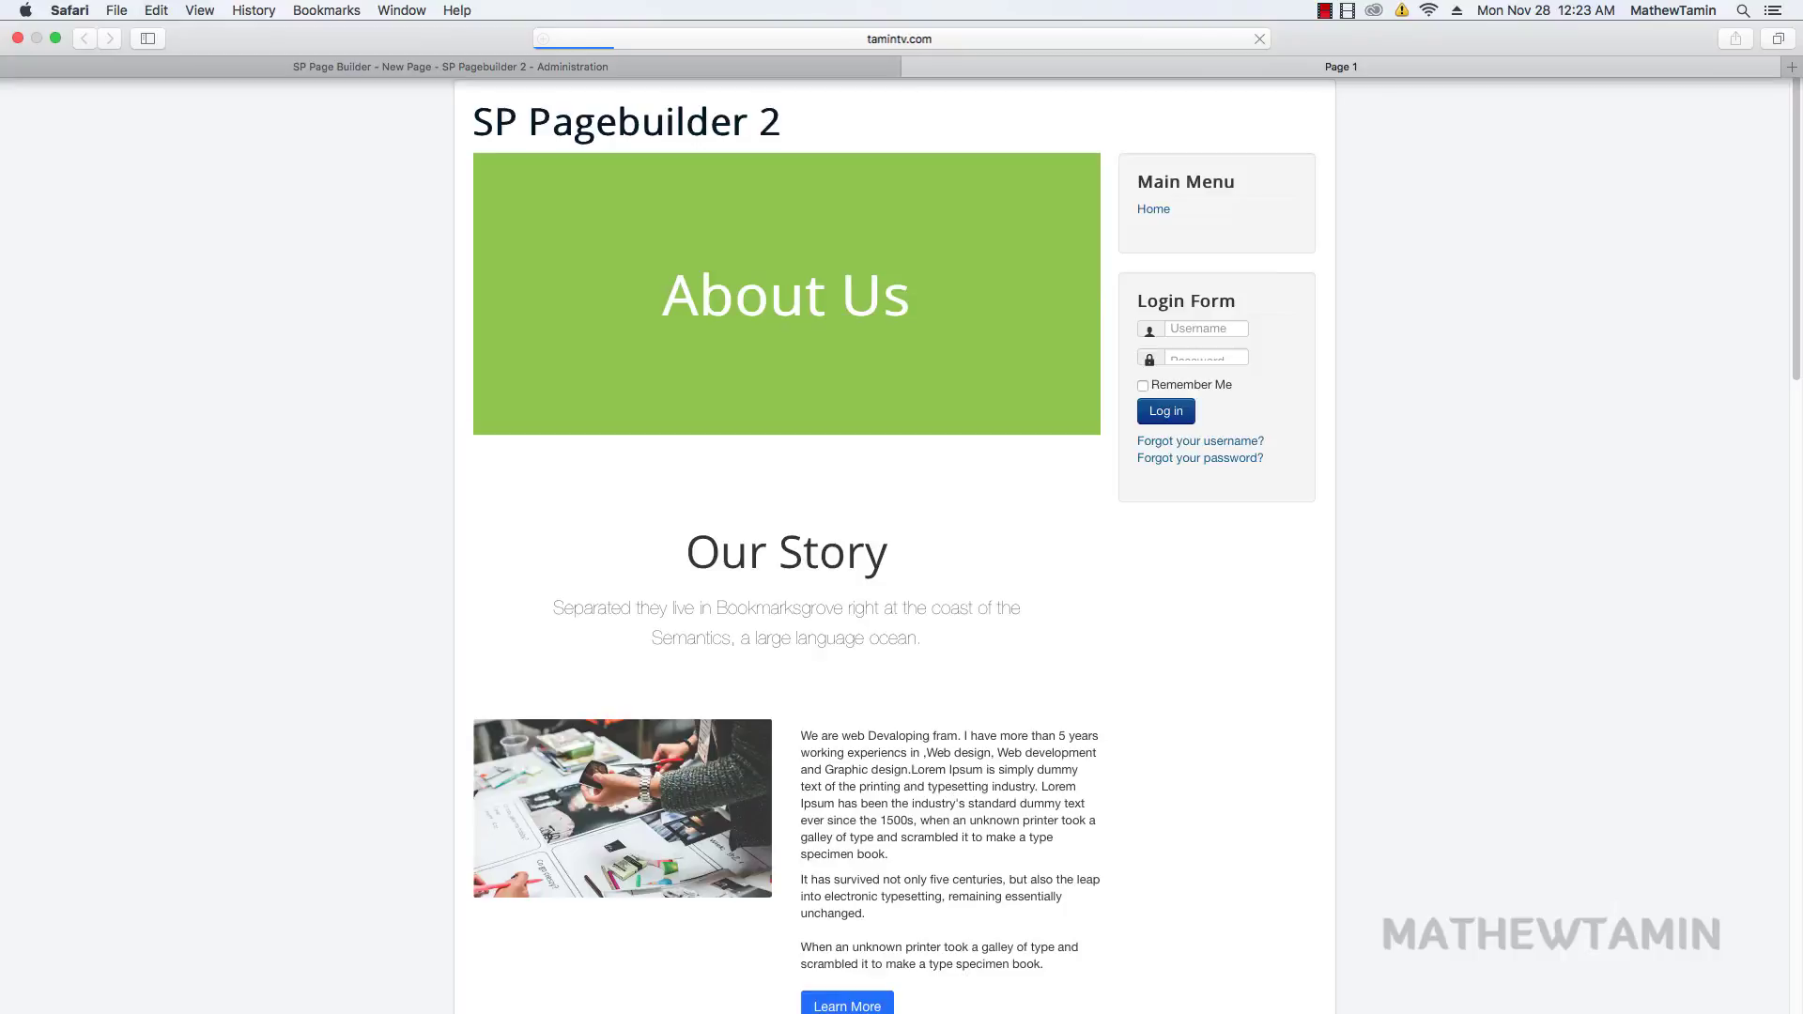
Set shaper_helix3 - Default as the default site template style for all pages.
left_click(542, 71)
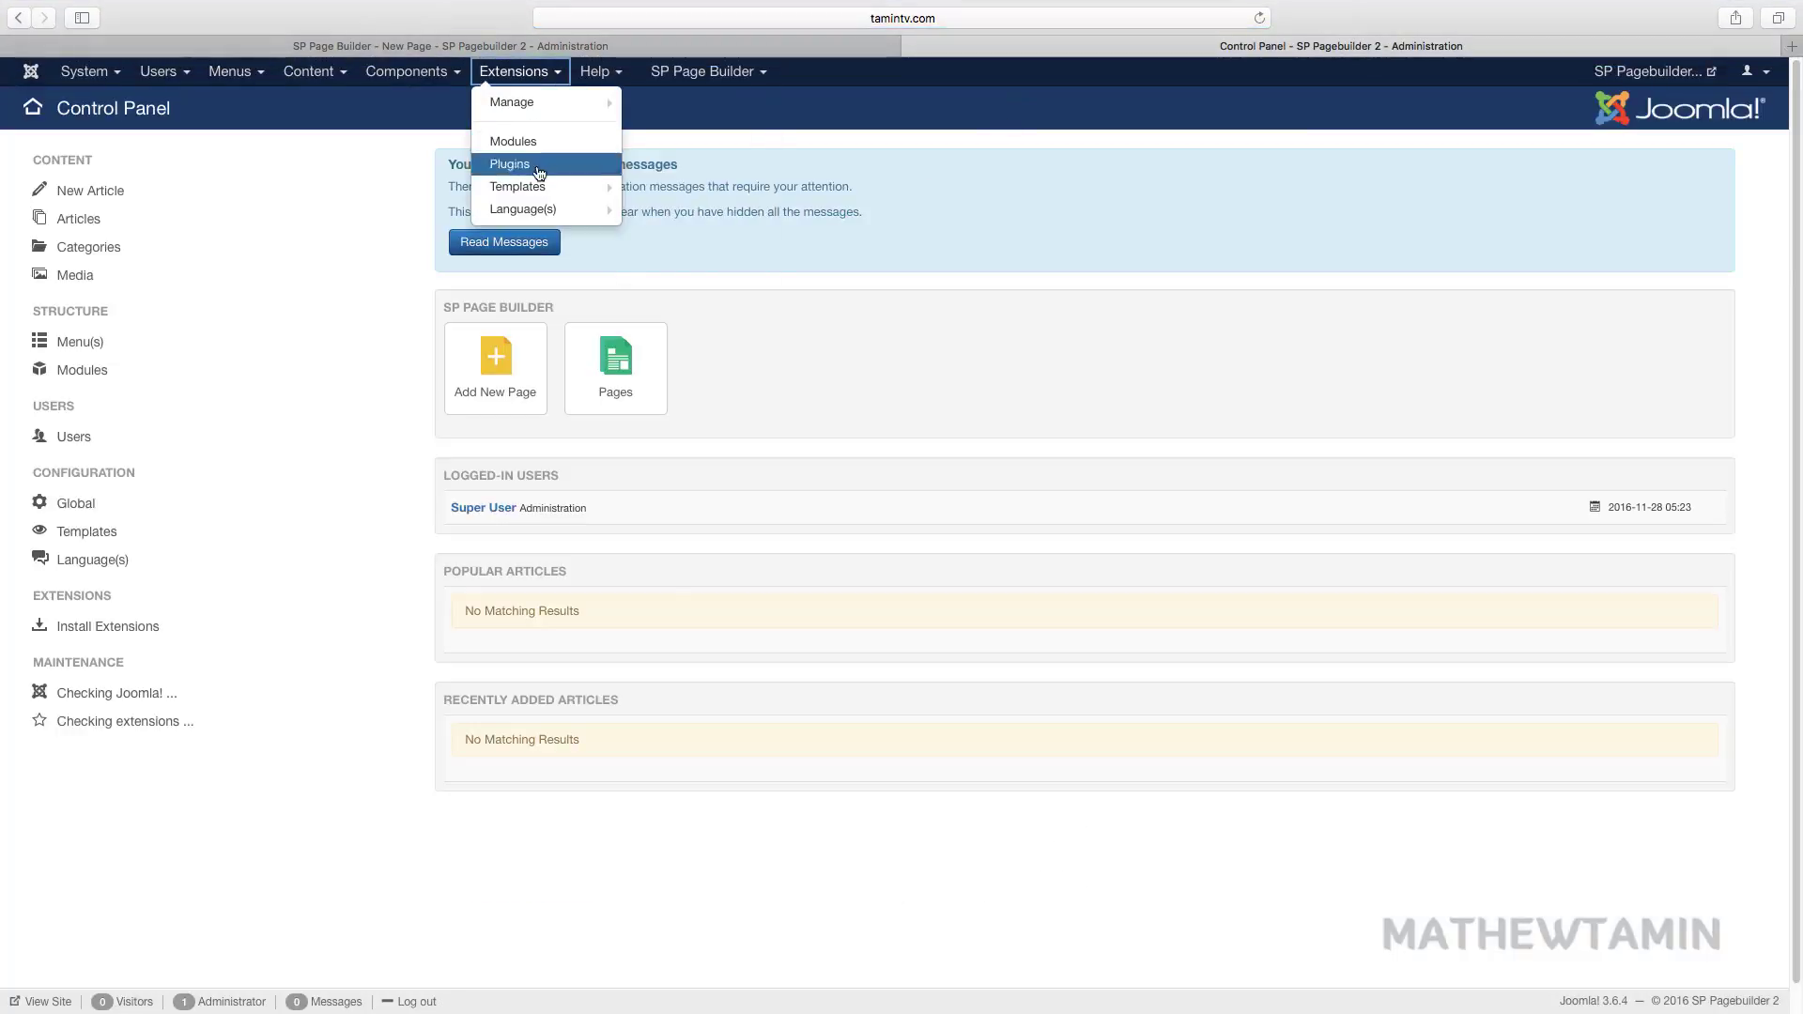
mouse_move(518, 186)
left_click(656, 186)
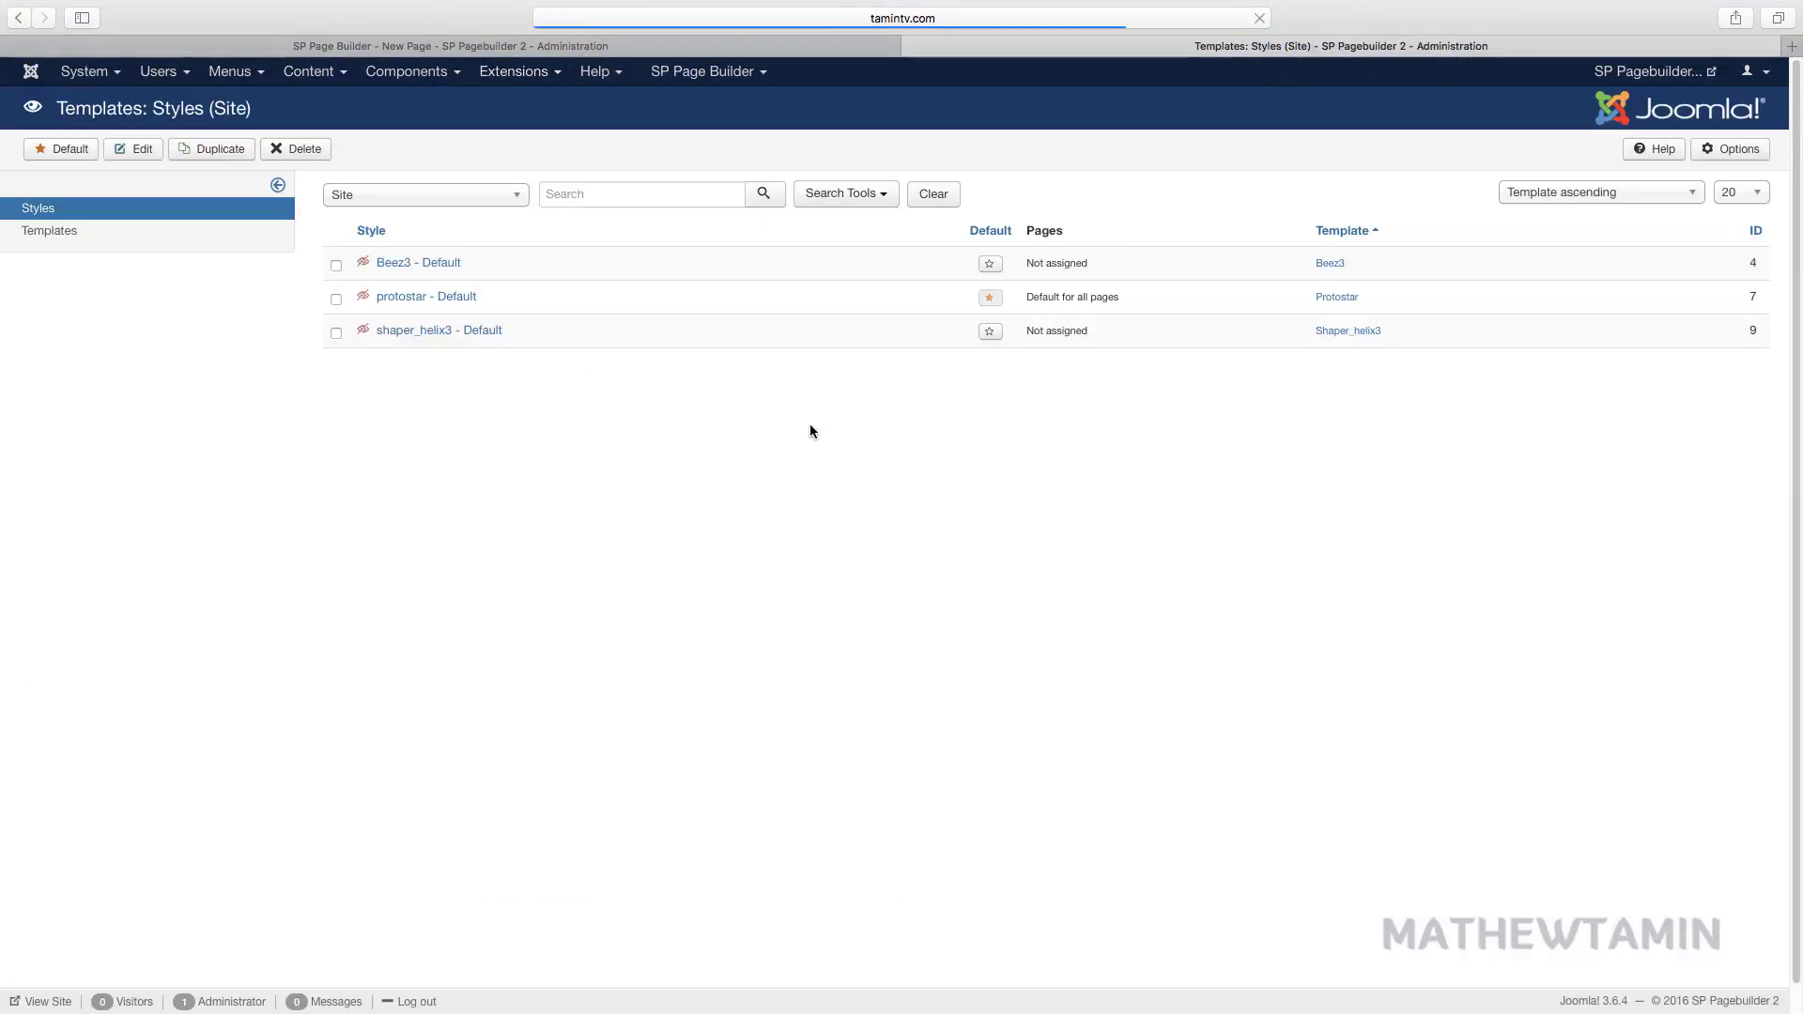
left_click(995, 338)
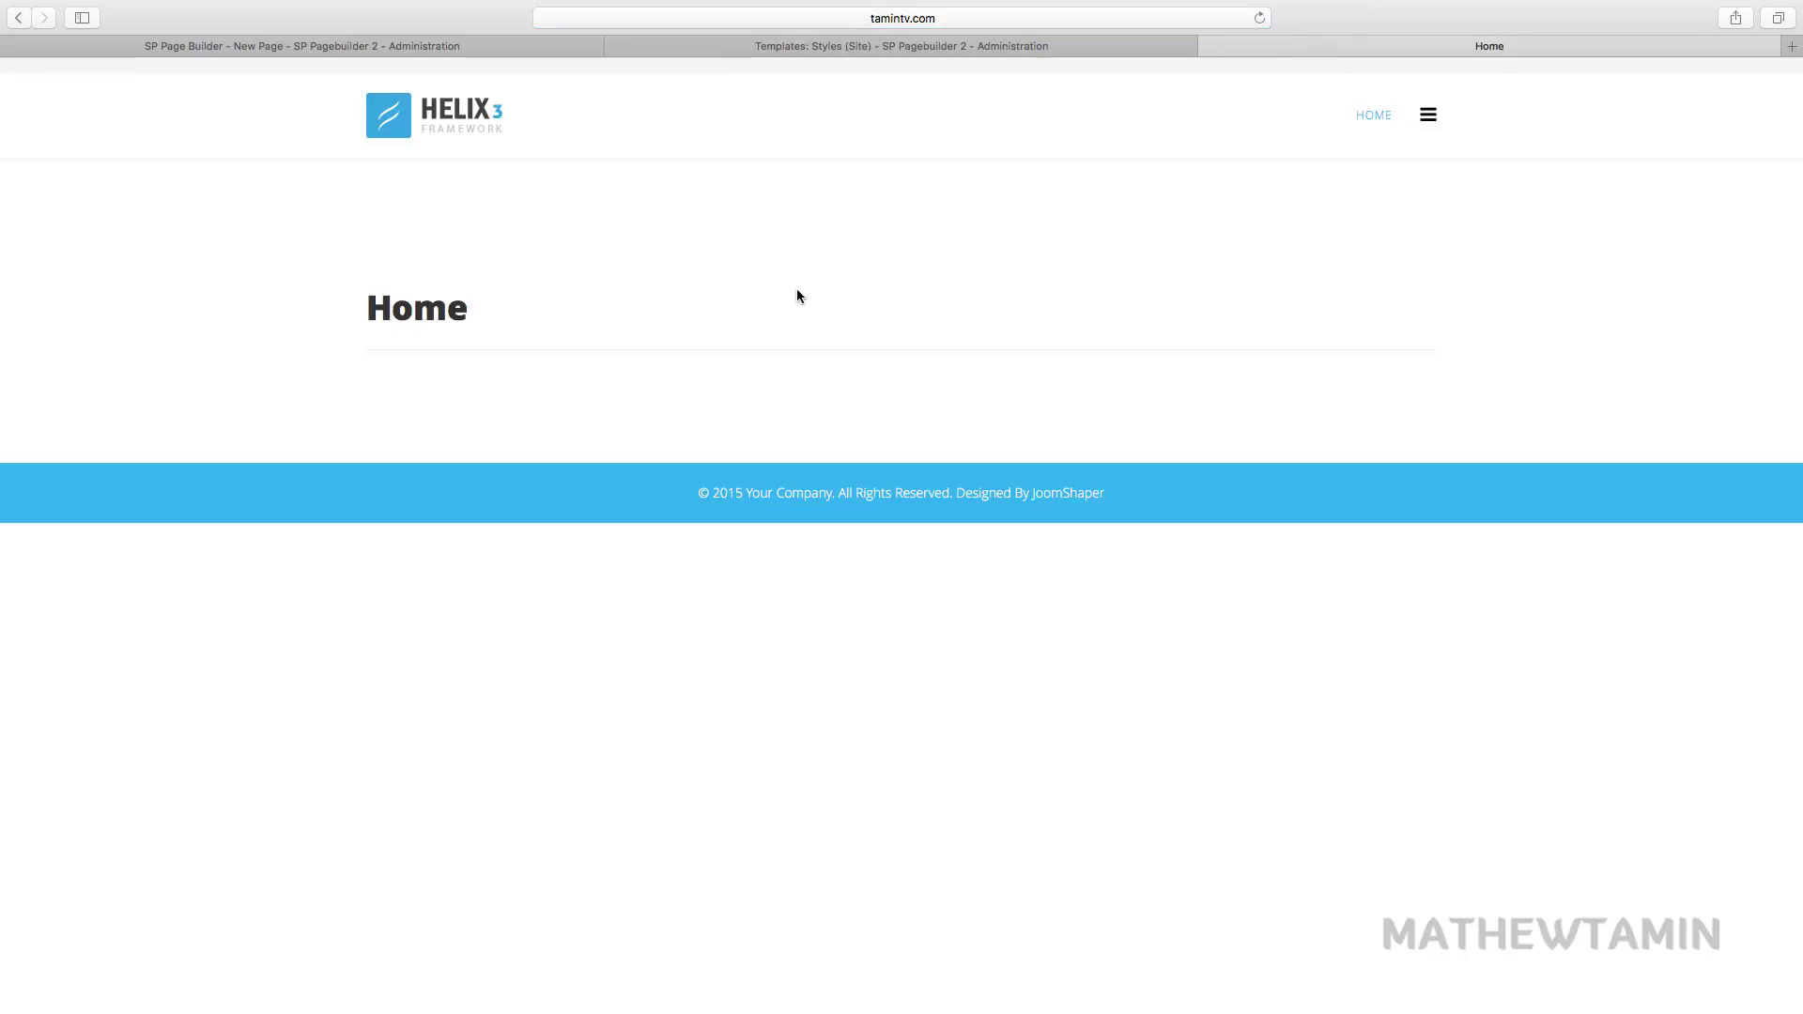
Preview Page 1 from its editor with the Helix3 template and place the preview beside the editor's browser tab.
left_click(770, 46)
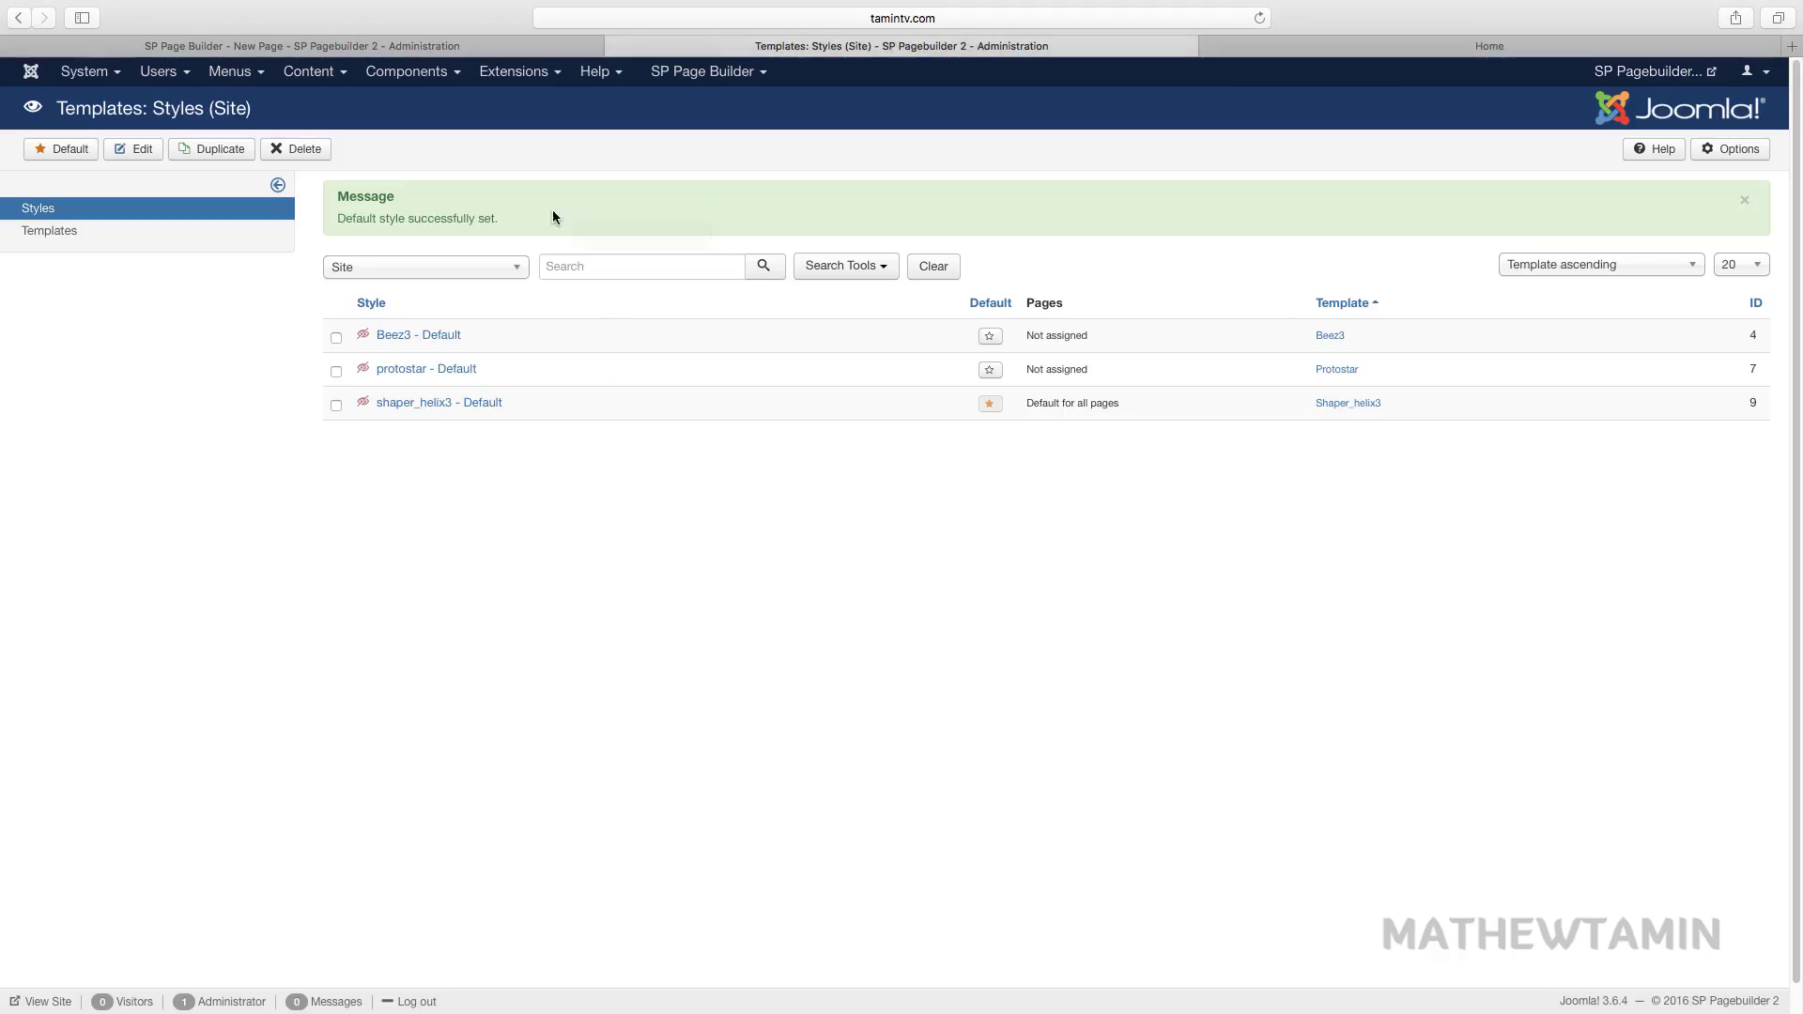
left_click(426, 49)
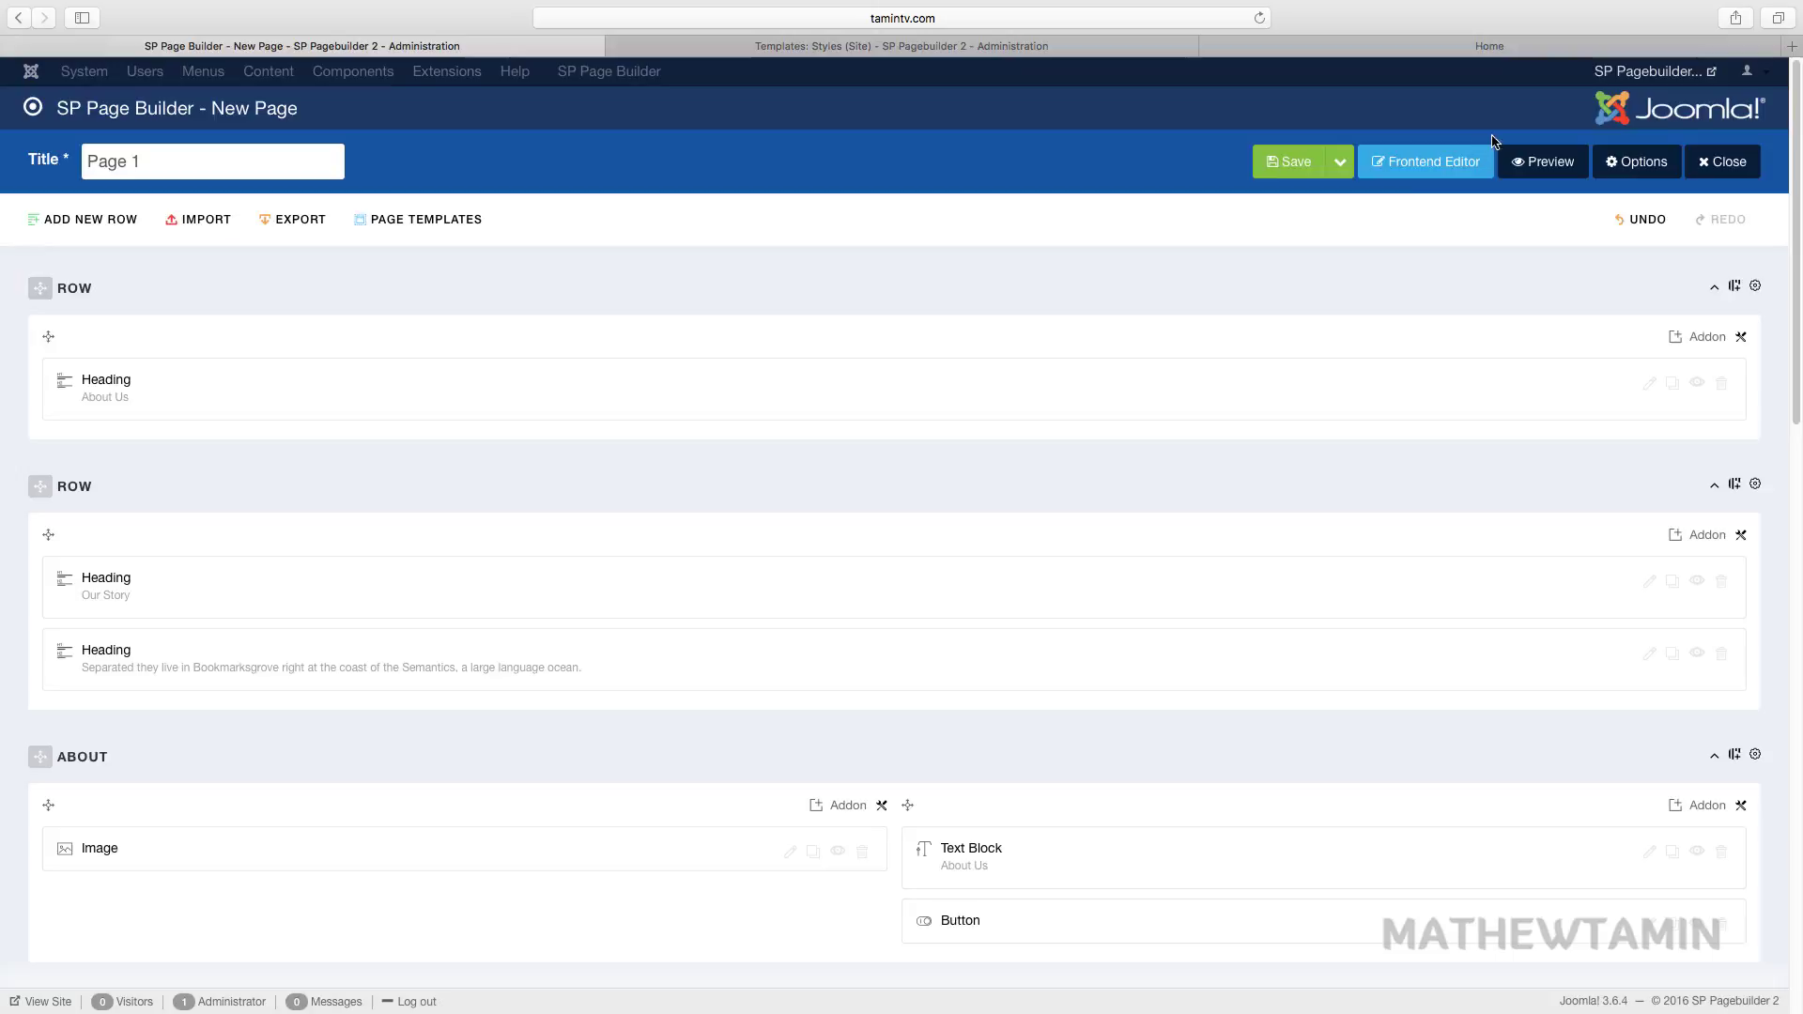
left_click(1543, 161)
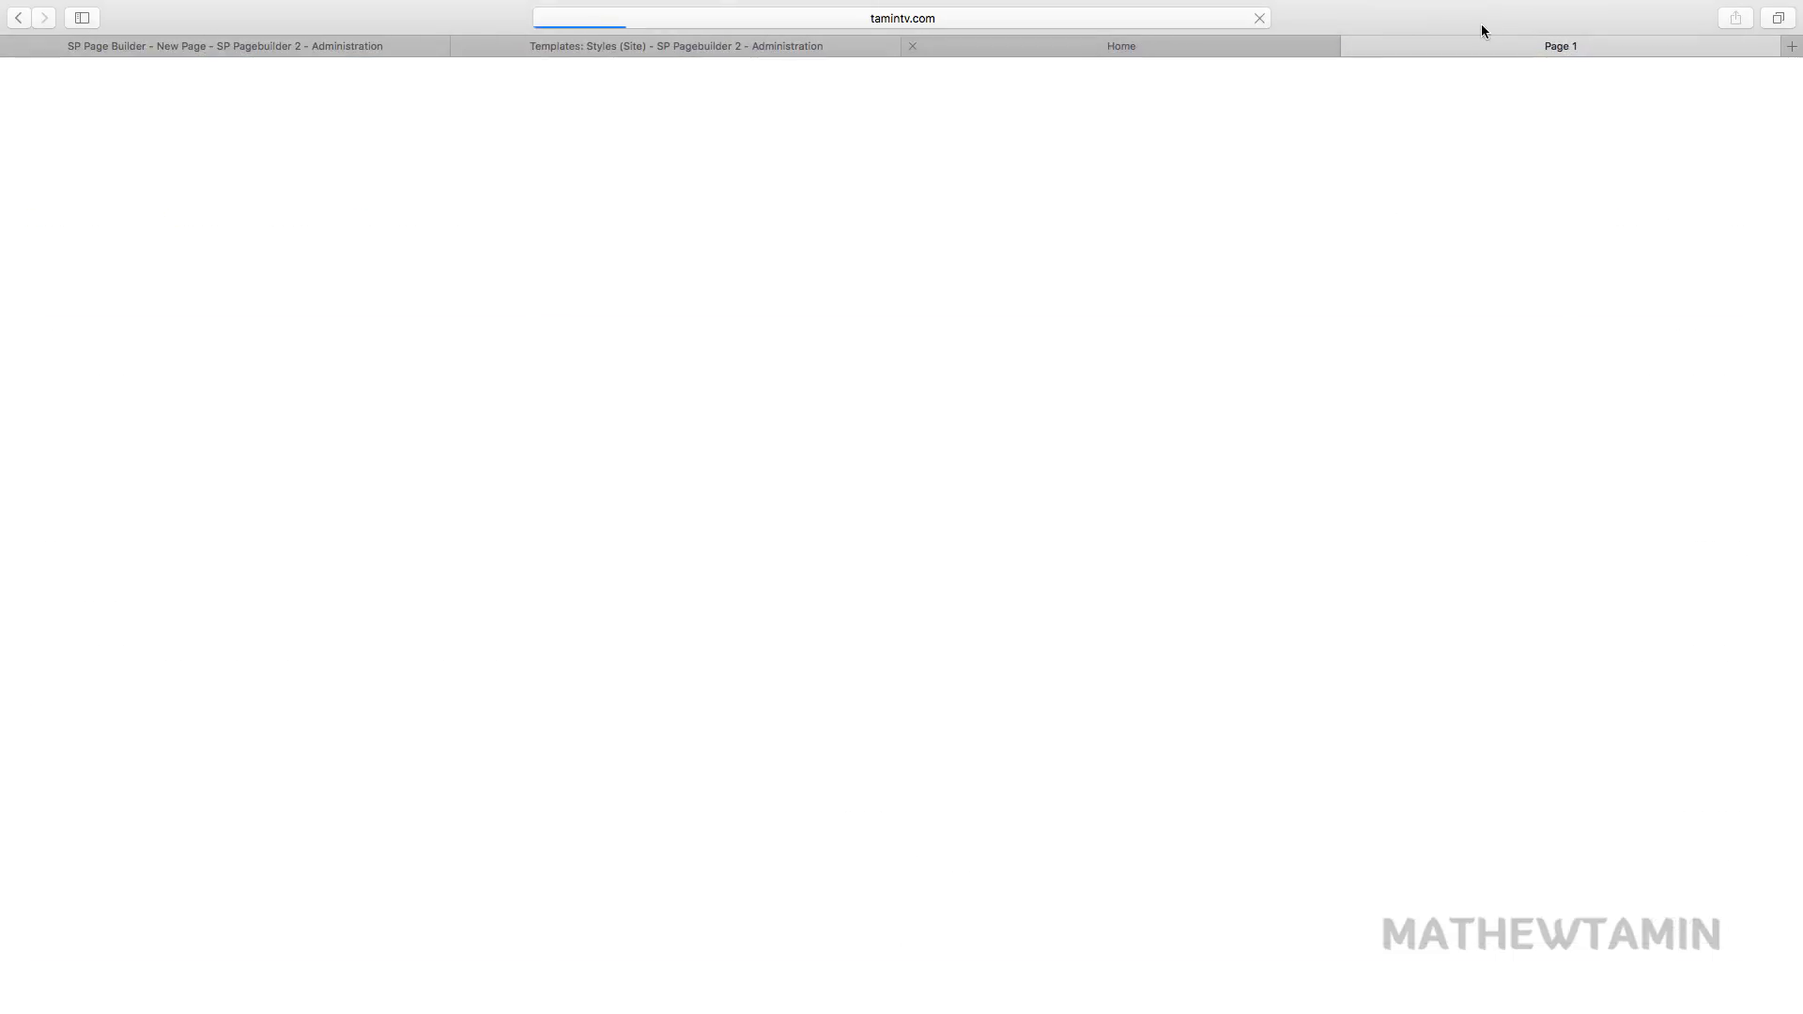
scroll(1265, 335, "down", 20)
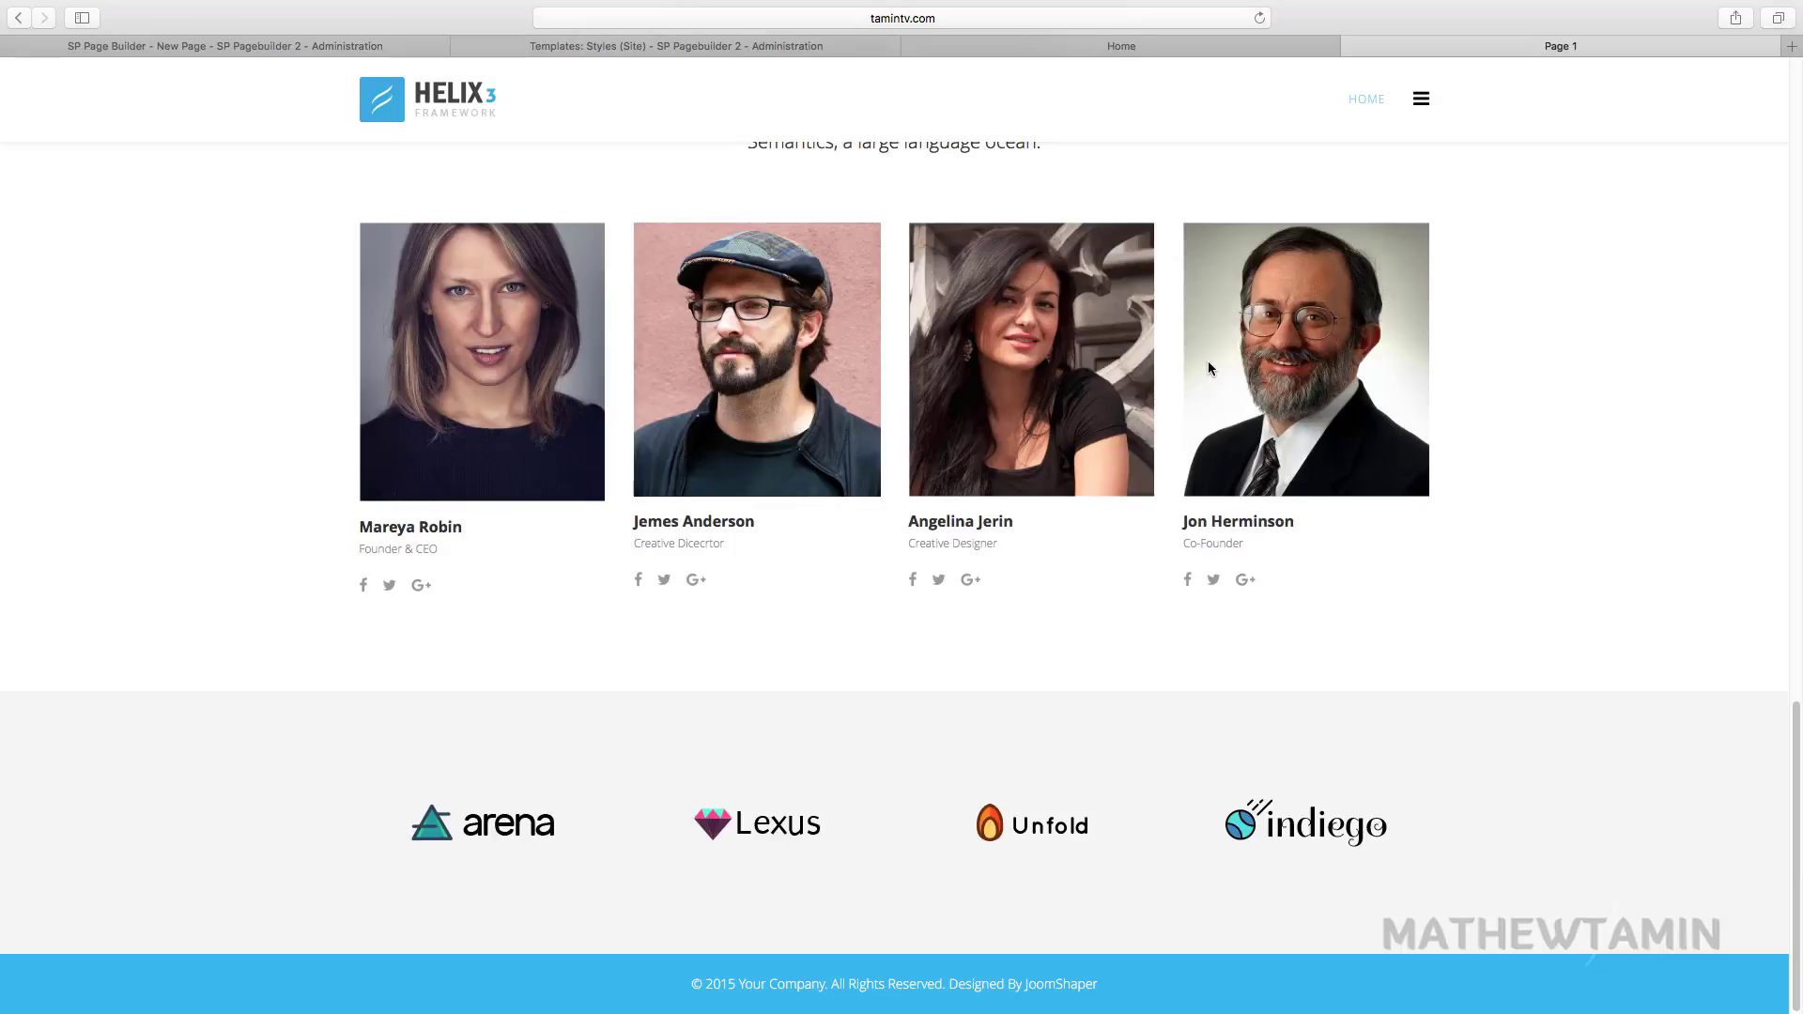
scroll(1208, 360, "up", 20)
mouse_move(1485, 5)
left_click_drag(1459, 58, 714, 113)
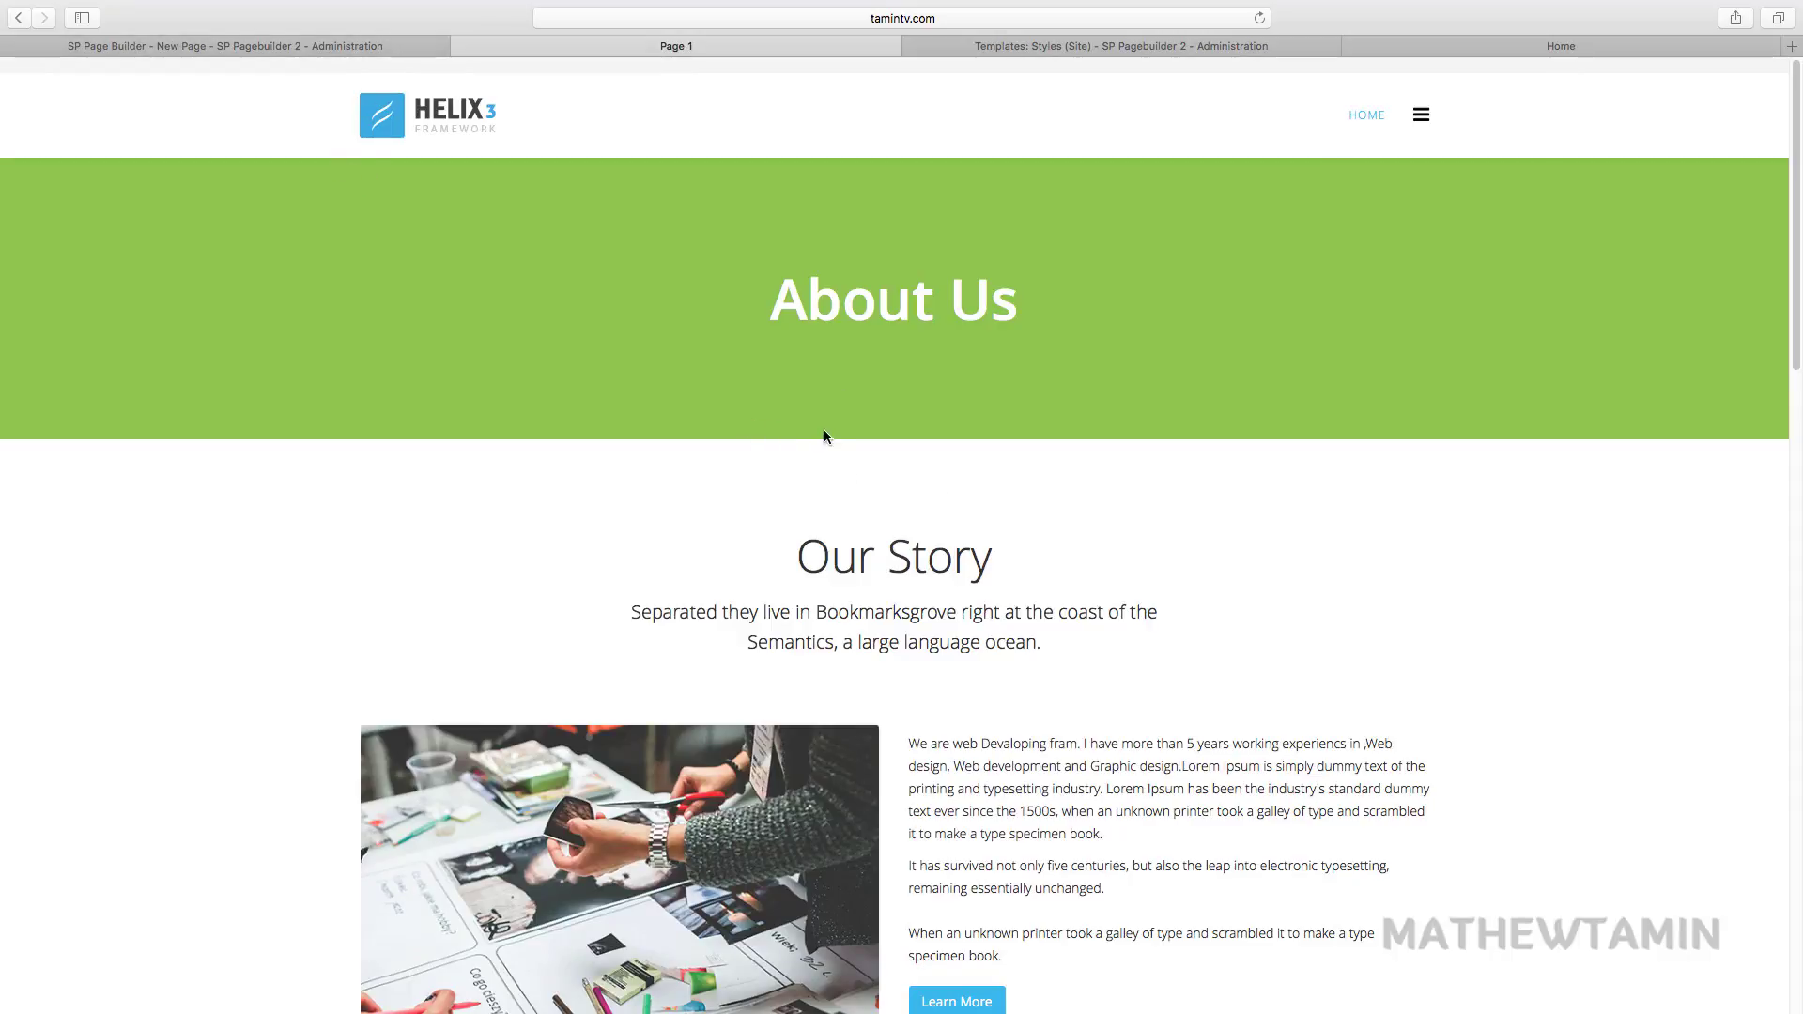
Load the Contact page template into Page 1 in the editor and save the page.
left_click(409, 47)
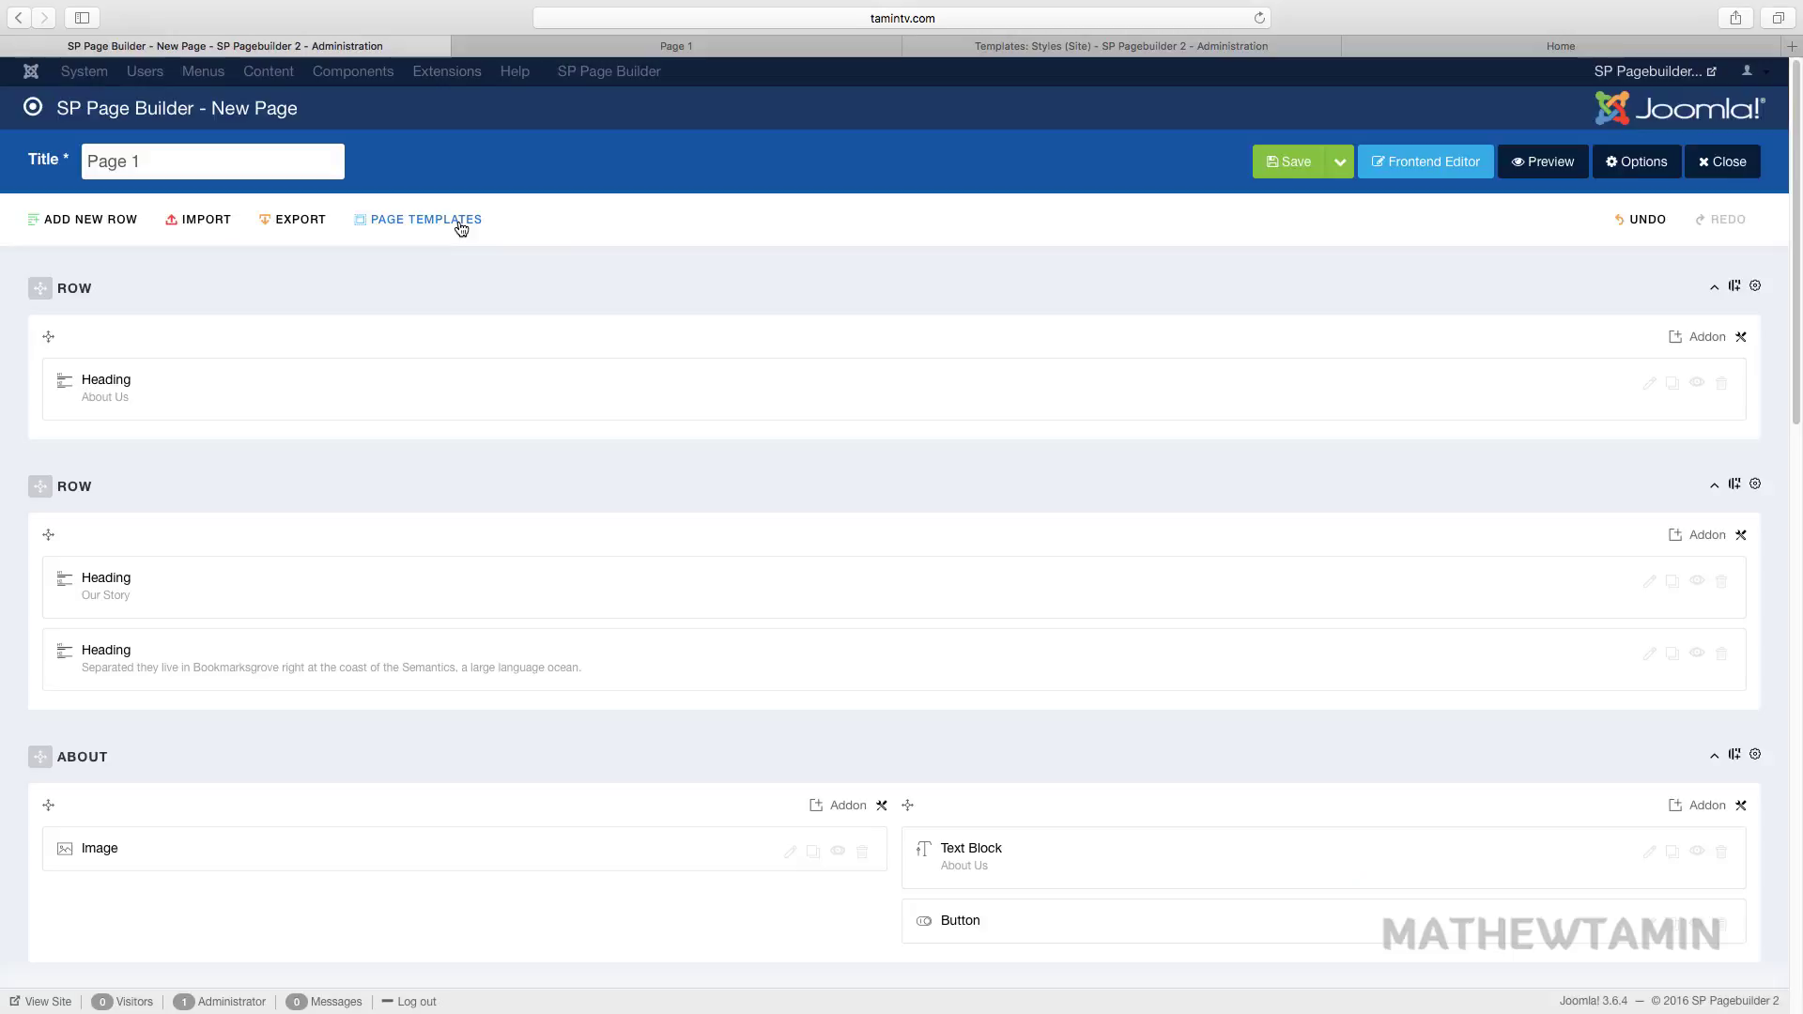
left_click(460, 223)
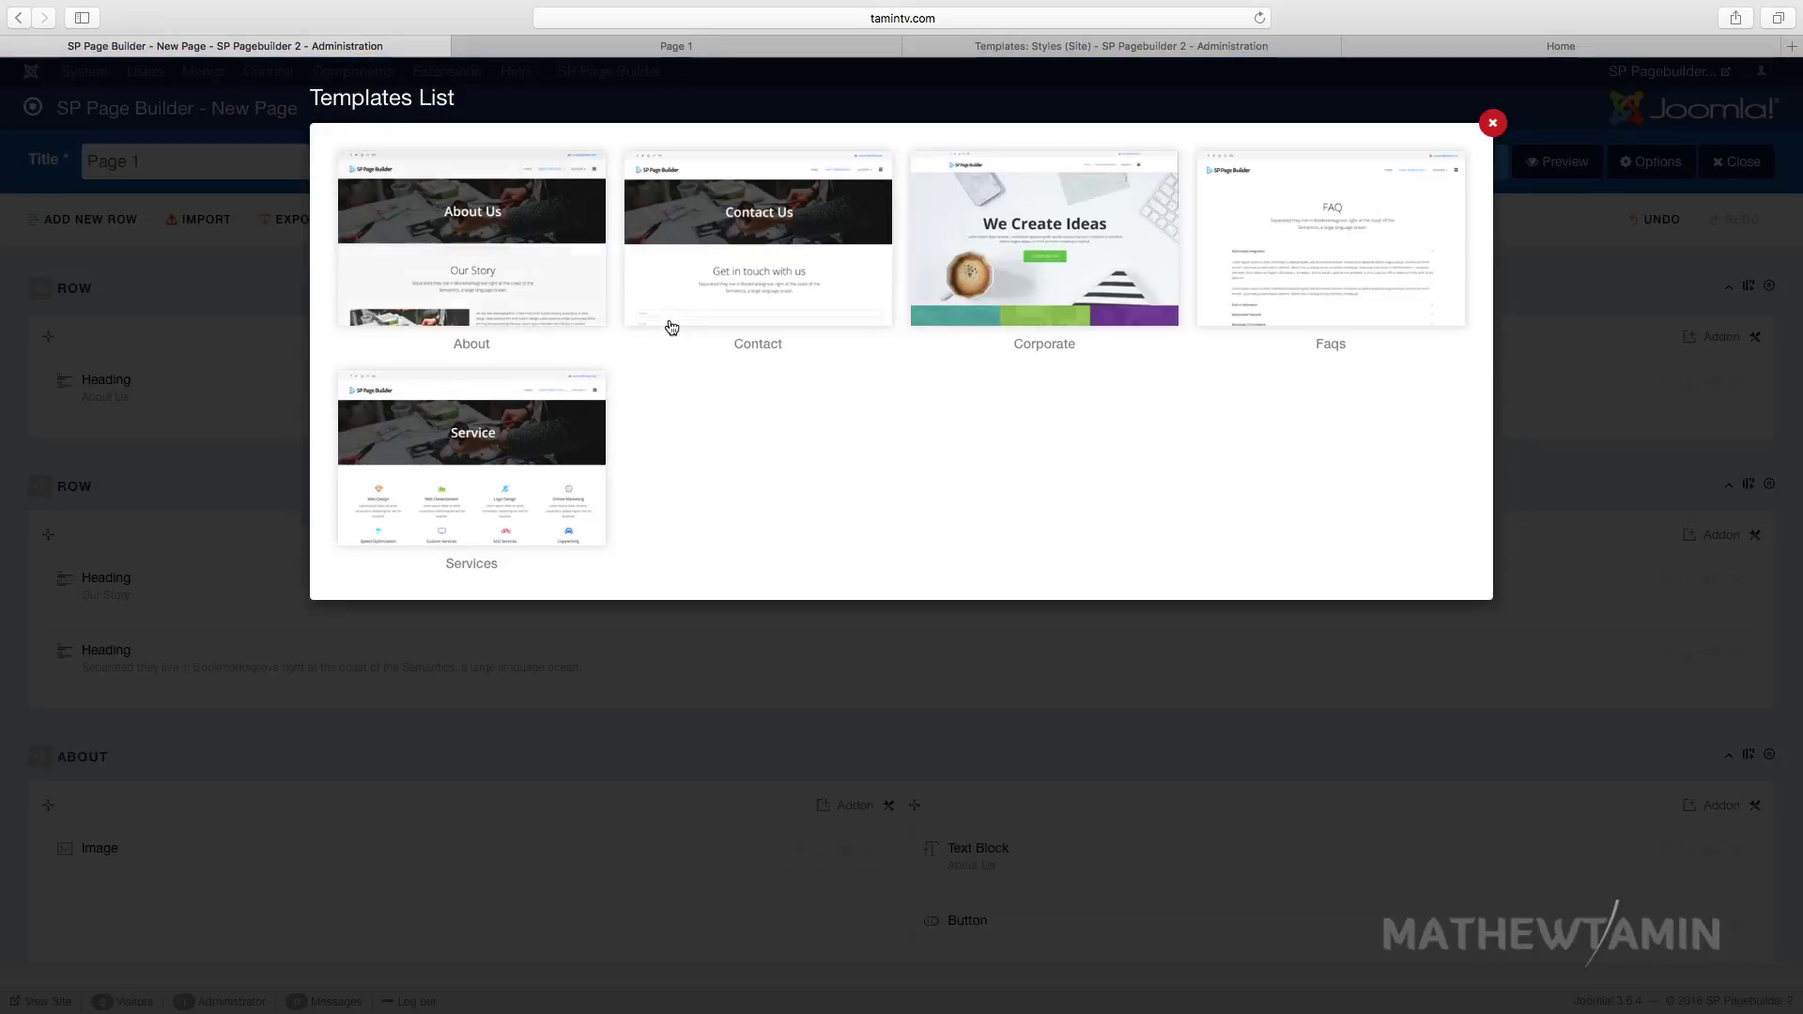
left_click(766, 238)
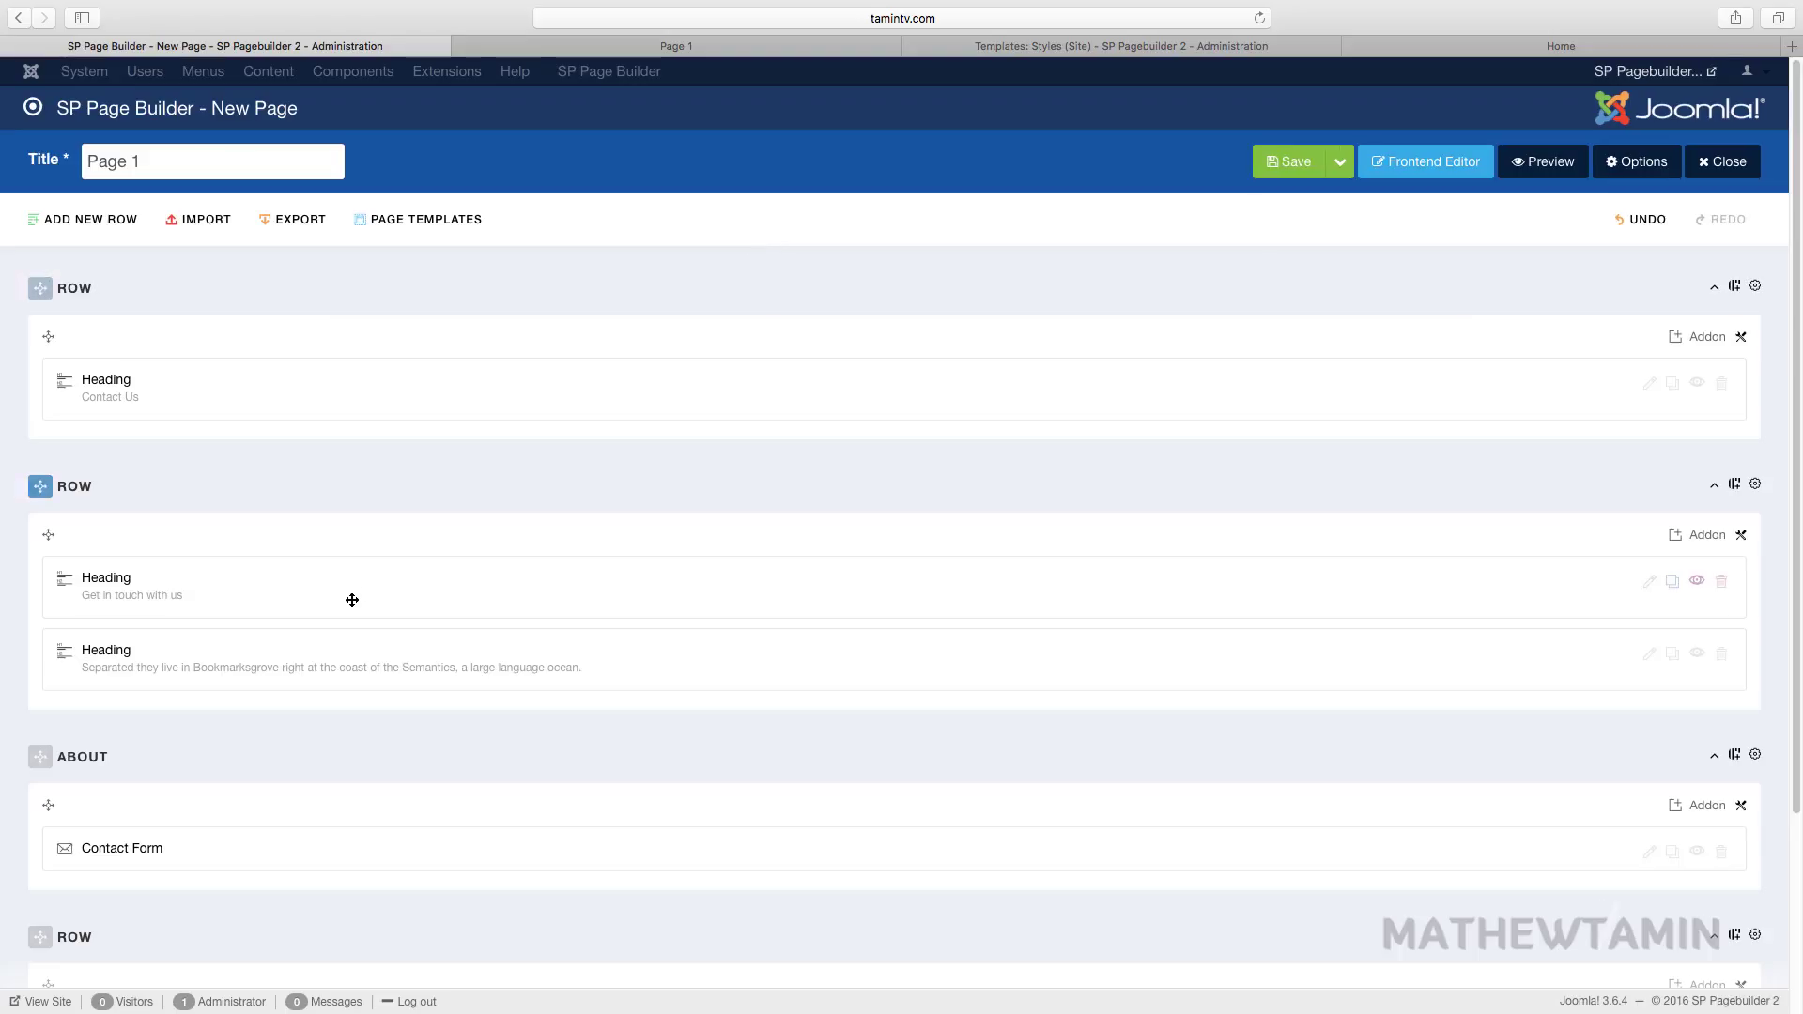
left_click(1288, 161)
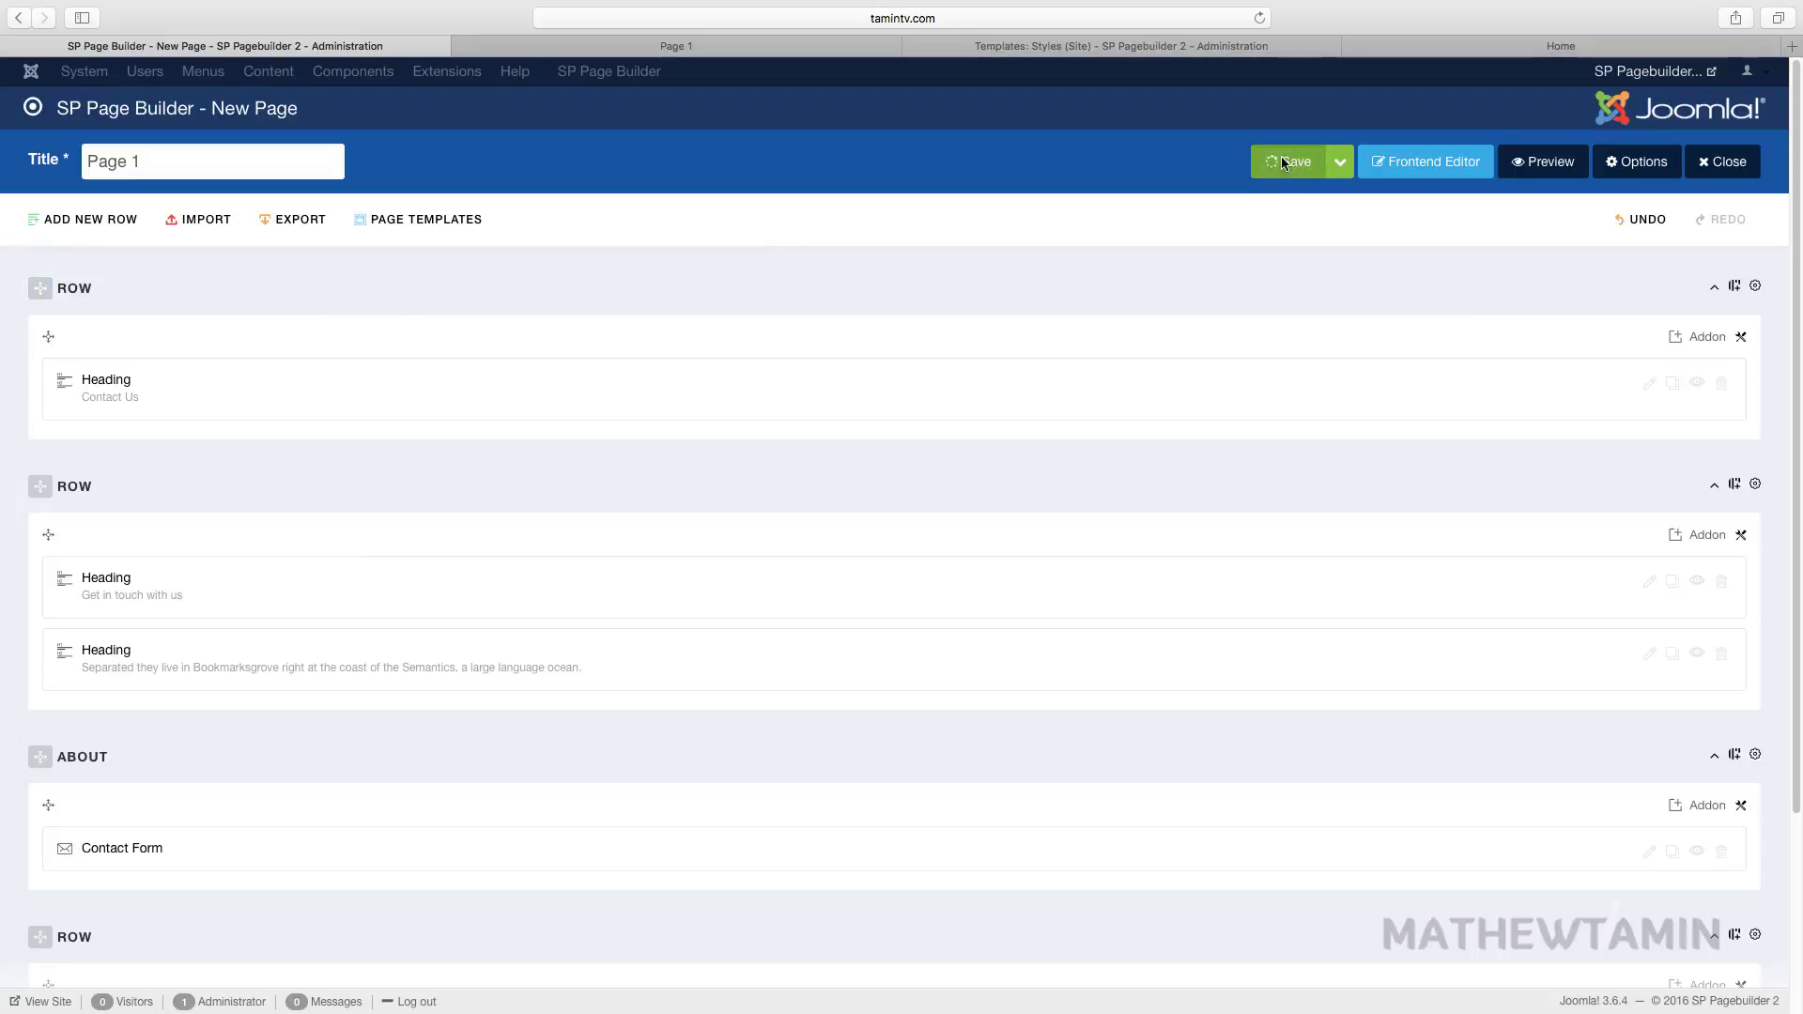
Reload the Page 1 preview and look over the Contact Us layout and its form.
left_click(690, 48)
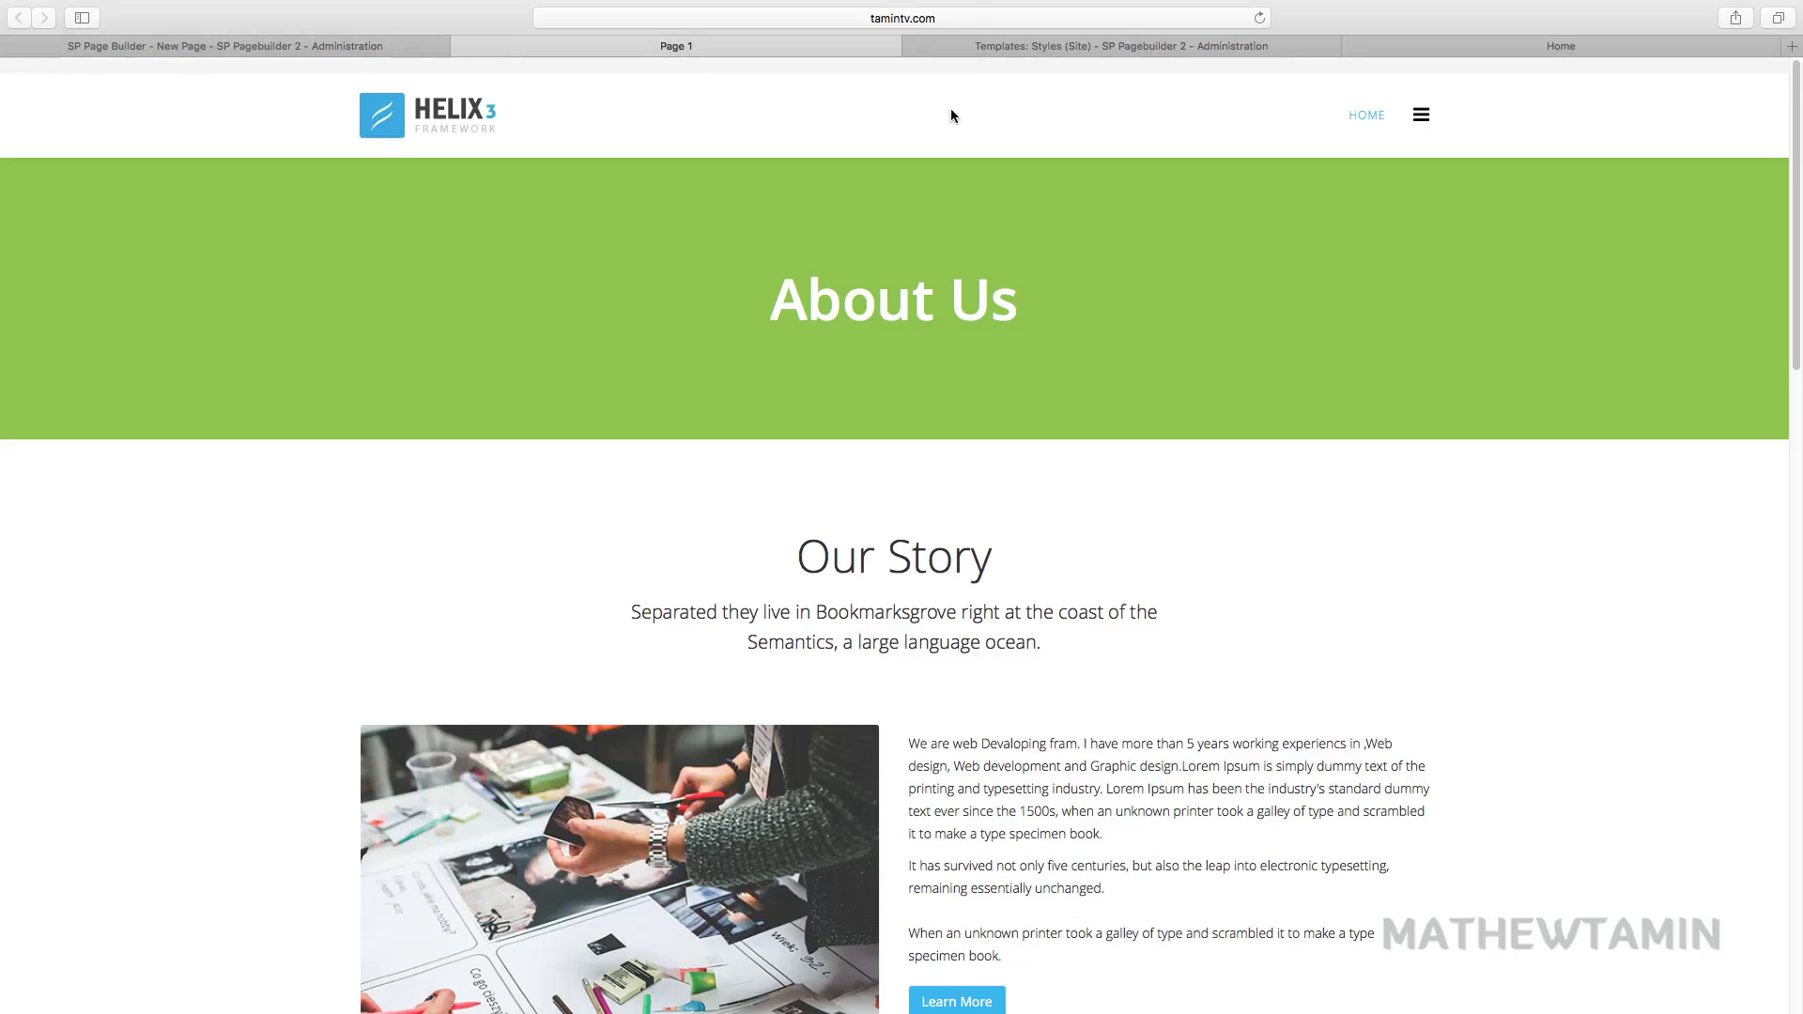
left_click(1259, 18)
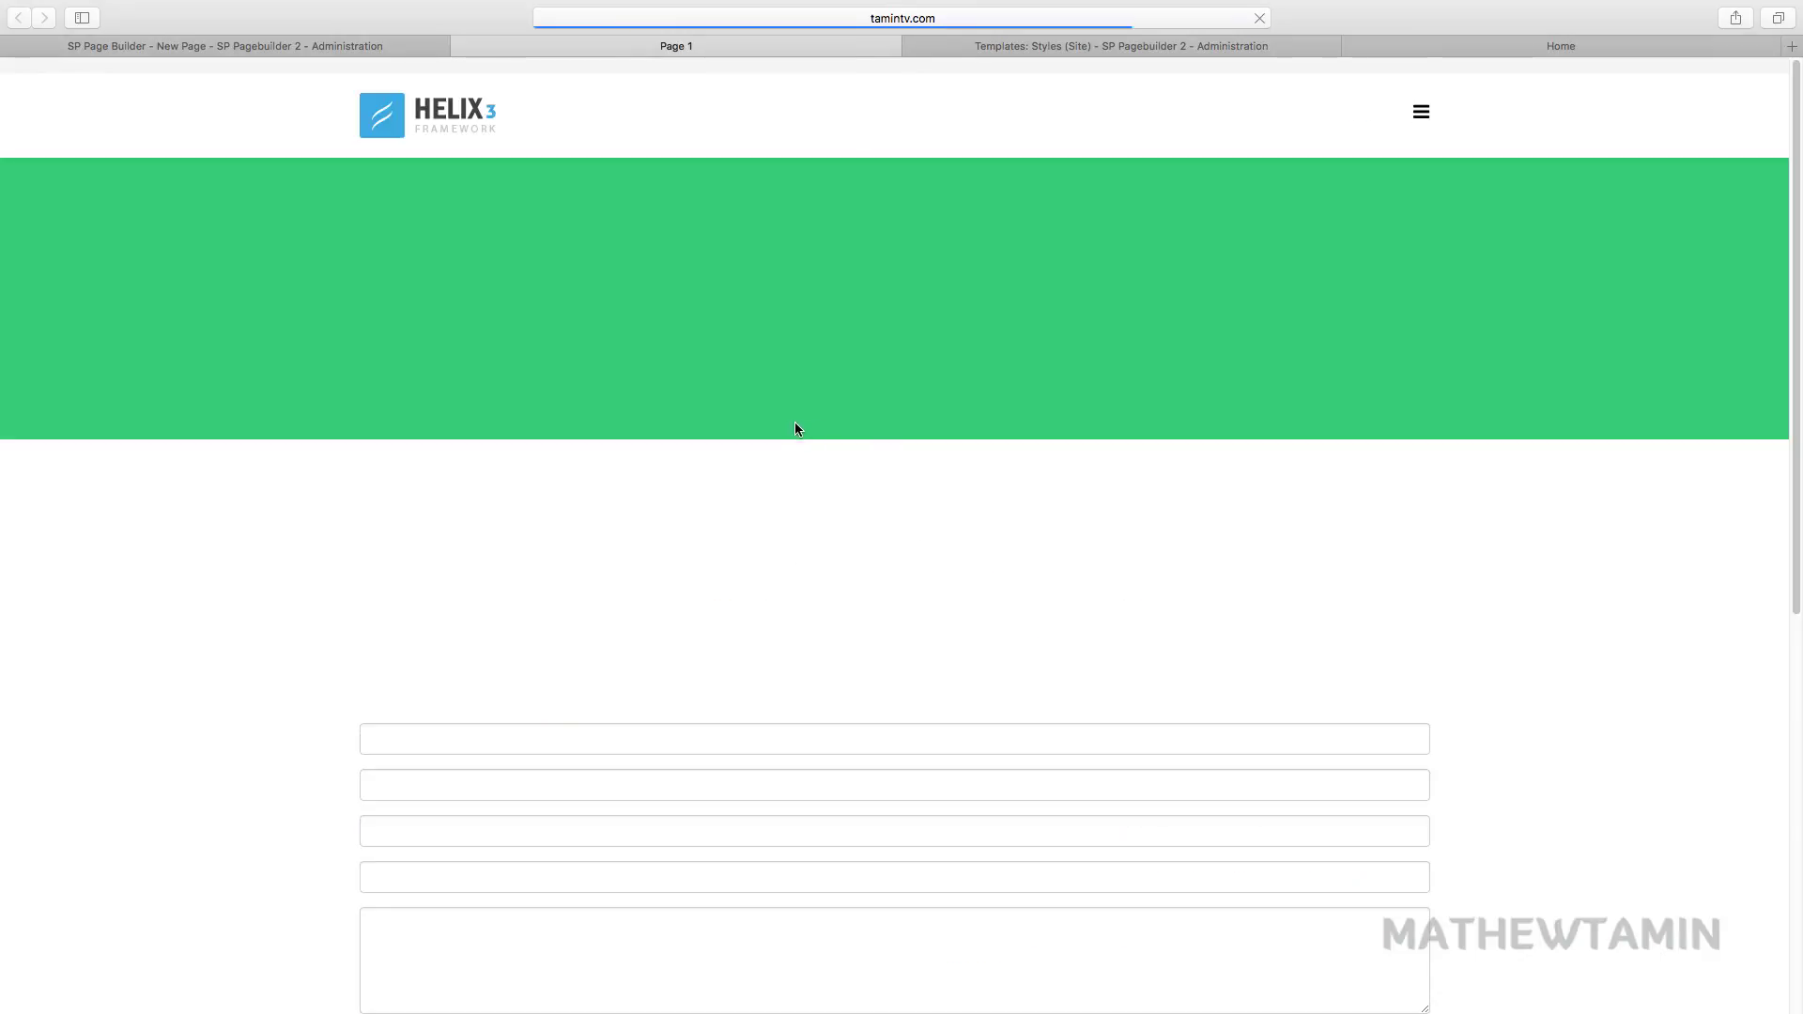
scroll(787, 421, "down", 5)
scroll(776, 438, "up", 5)
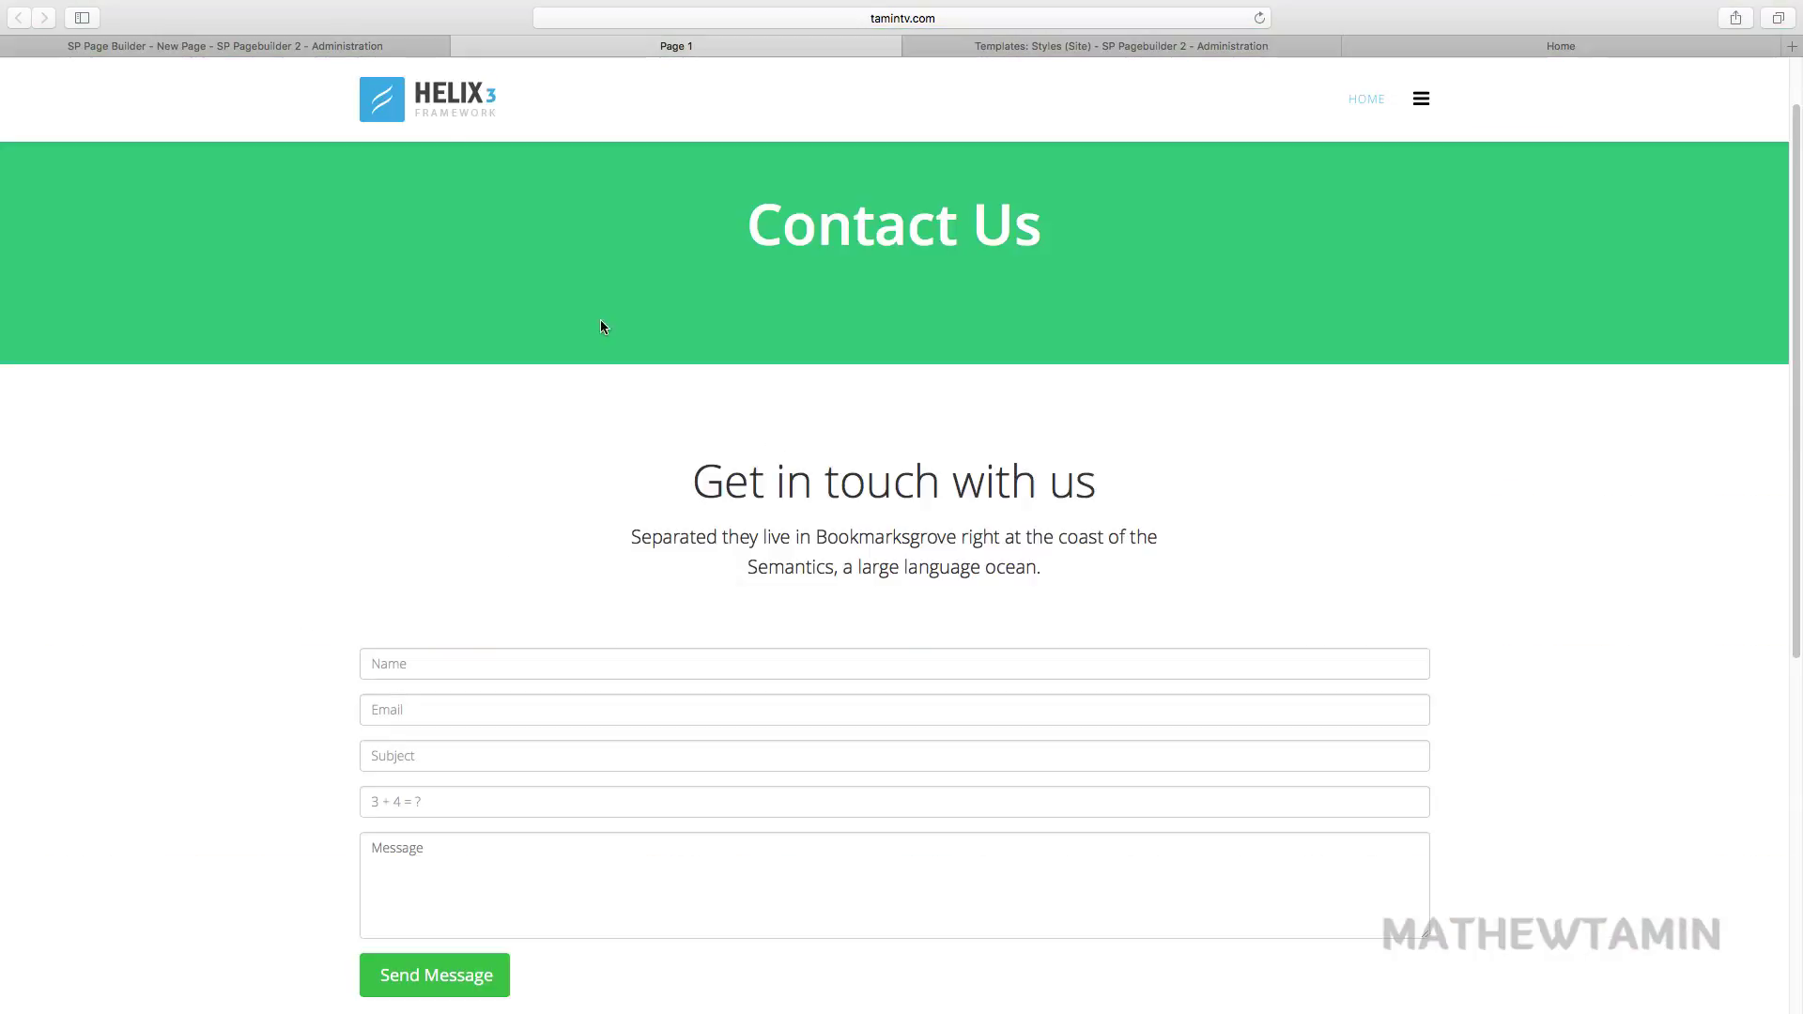
Load the Corporate page template into Page 1 in the editor and save the page.
left_click(363, 48)
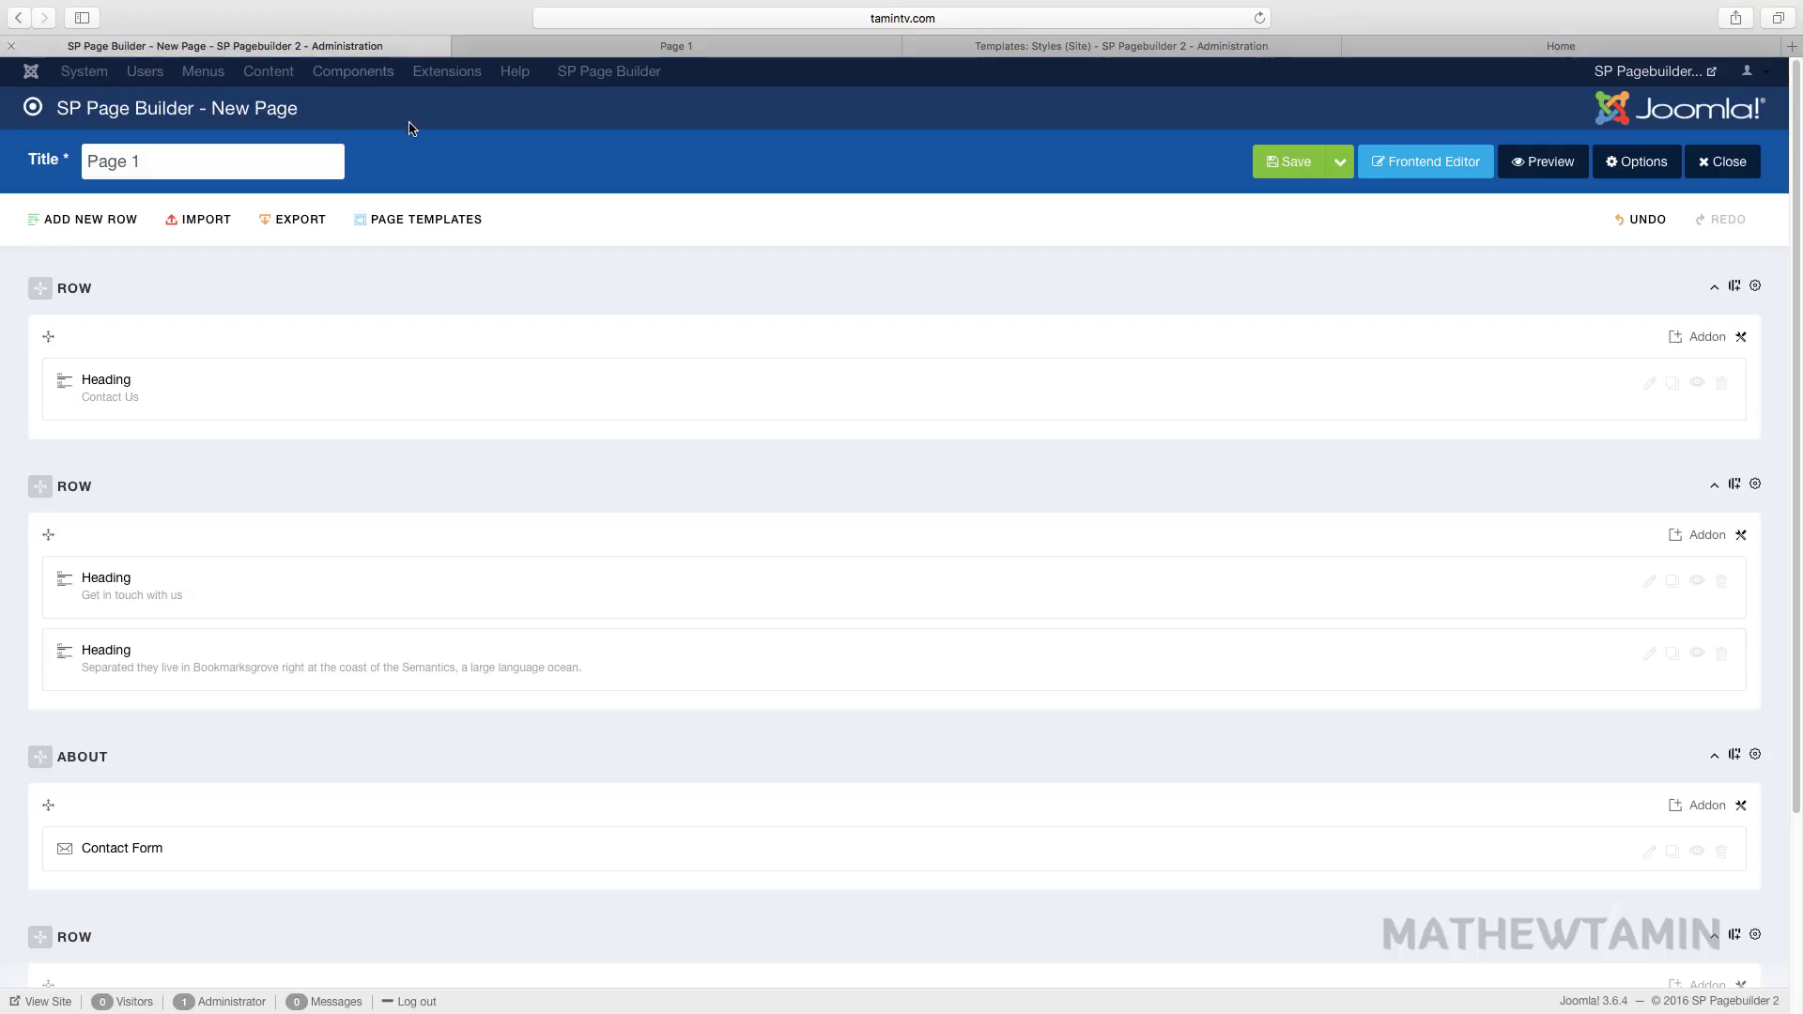
left_click(460, 223)
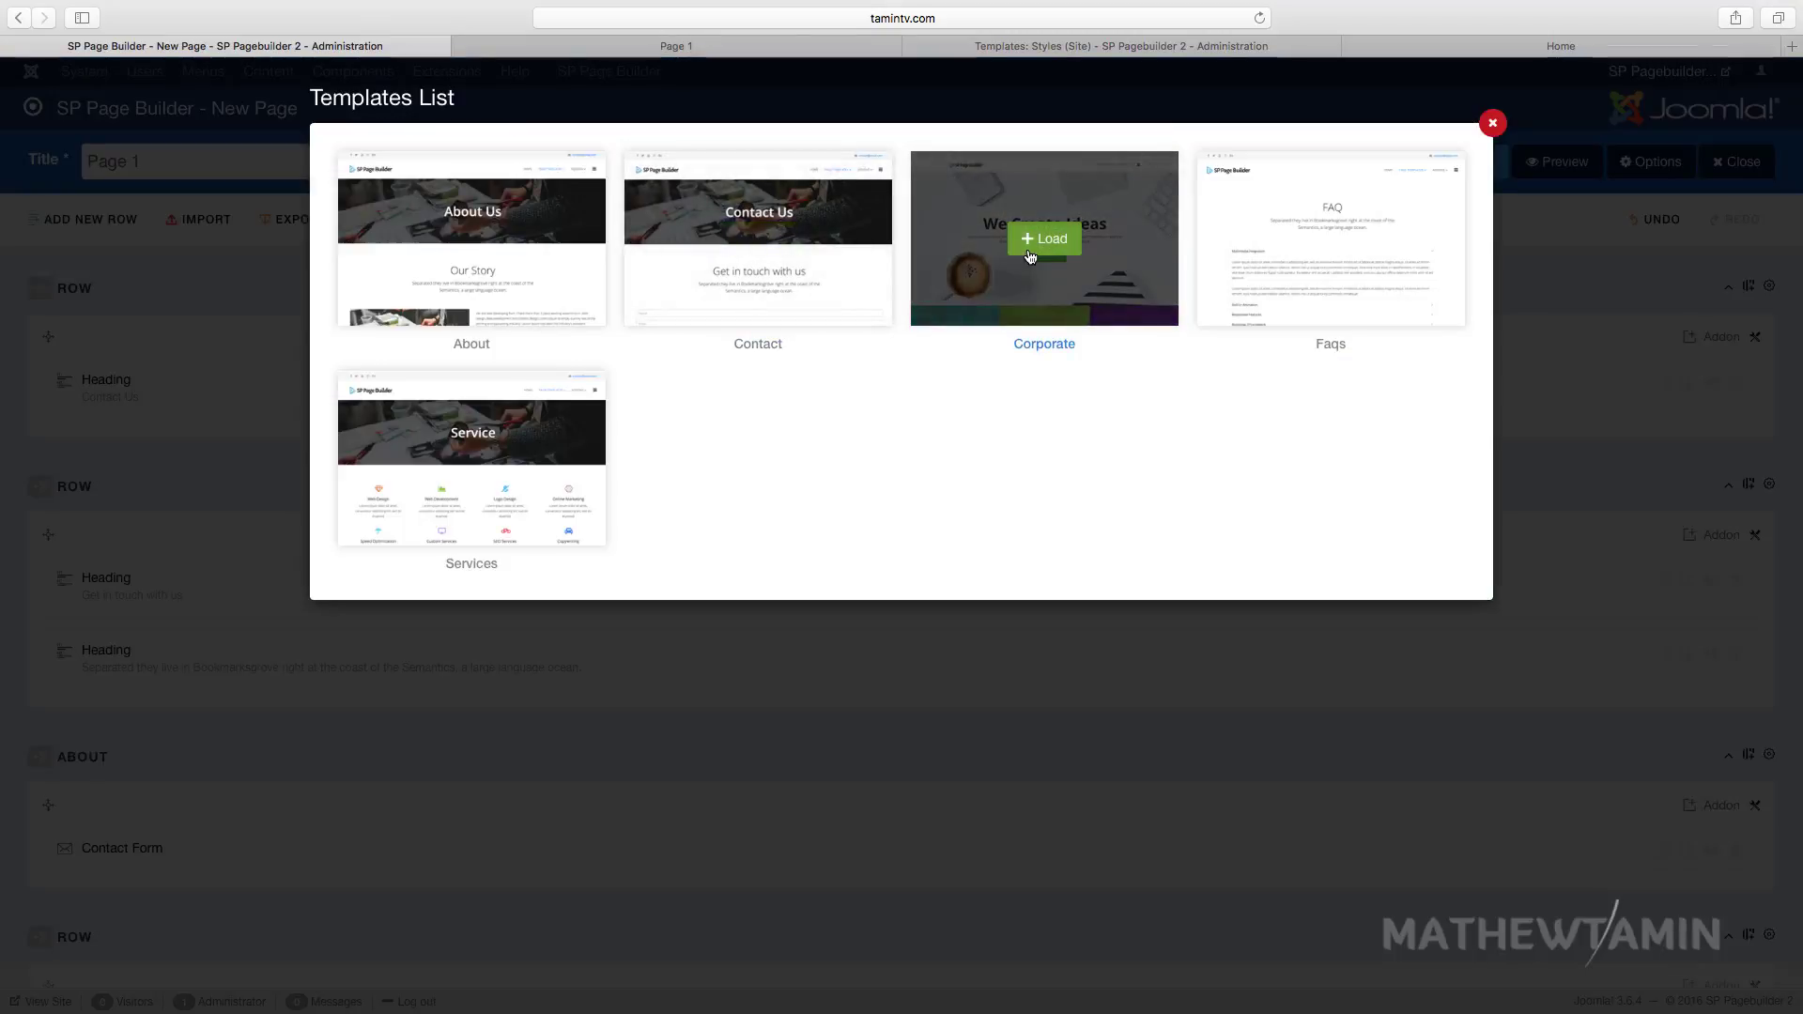
left_click(1044, 241)
left_click(1289, 162)
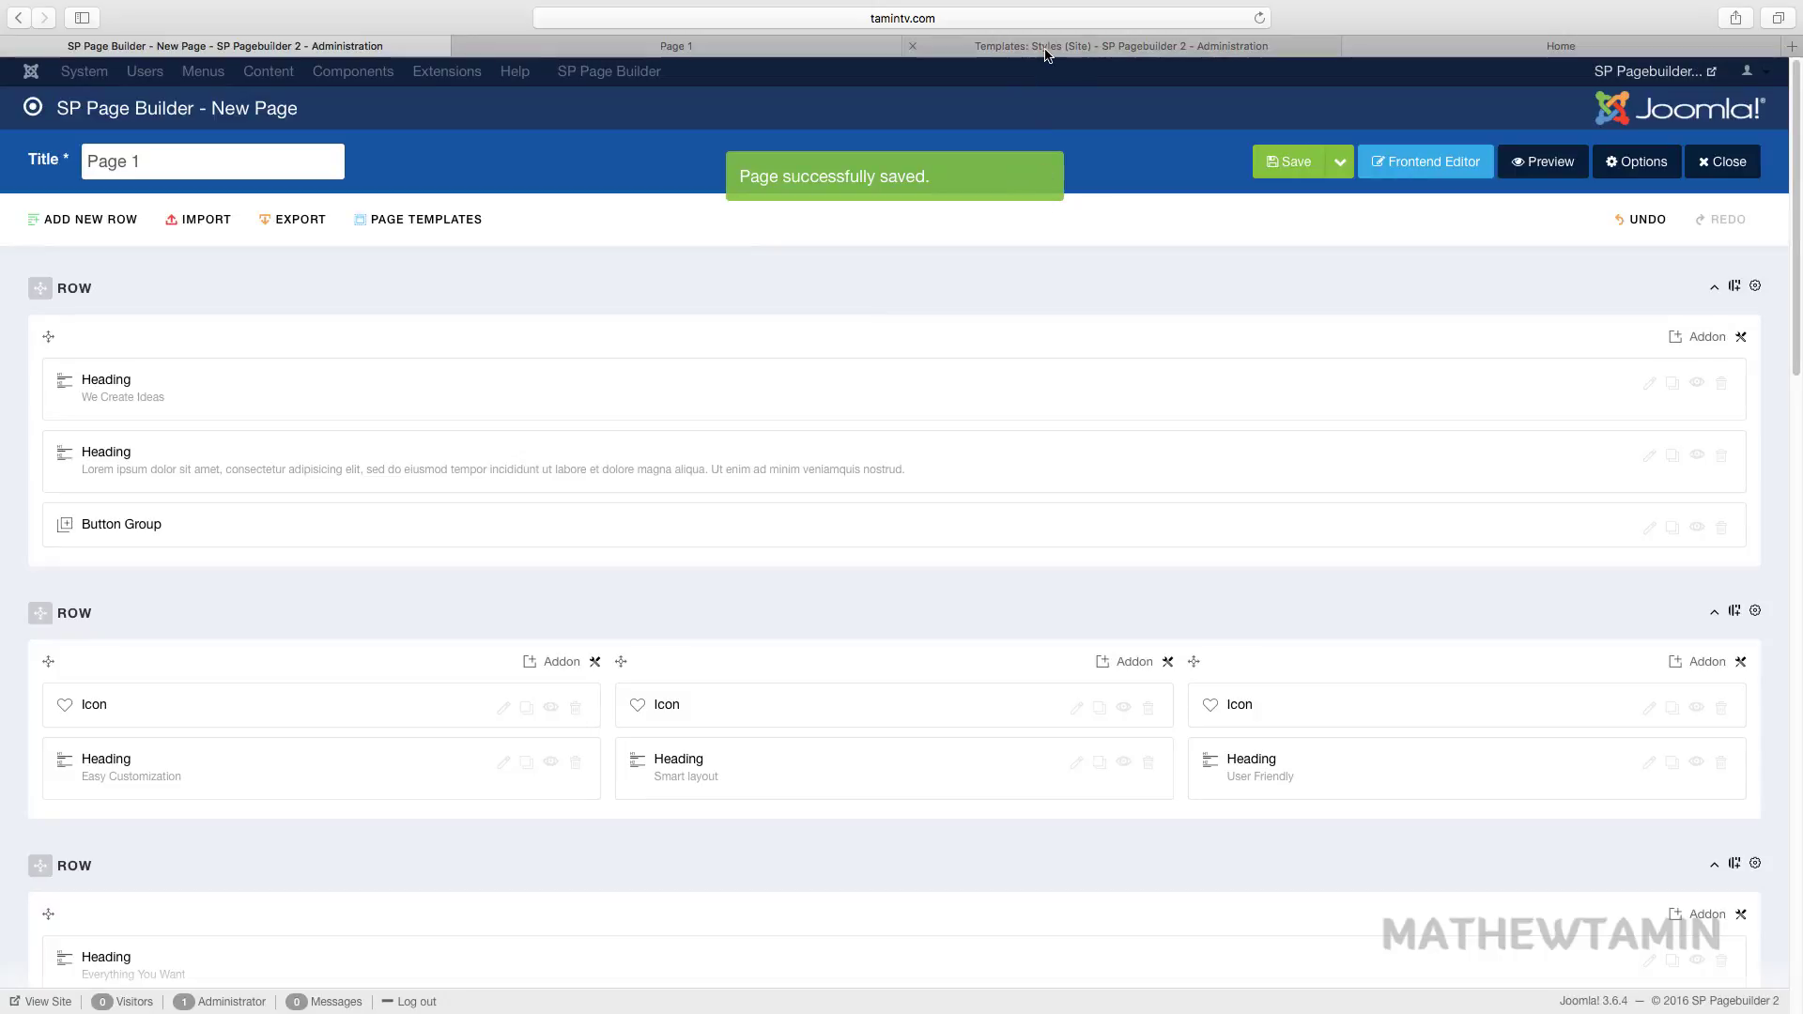
Reload the Page 1 preview and look through the Corporate layout from the We Create Ideas banner to the page end.
left_click(777, 47)
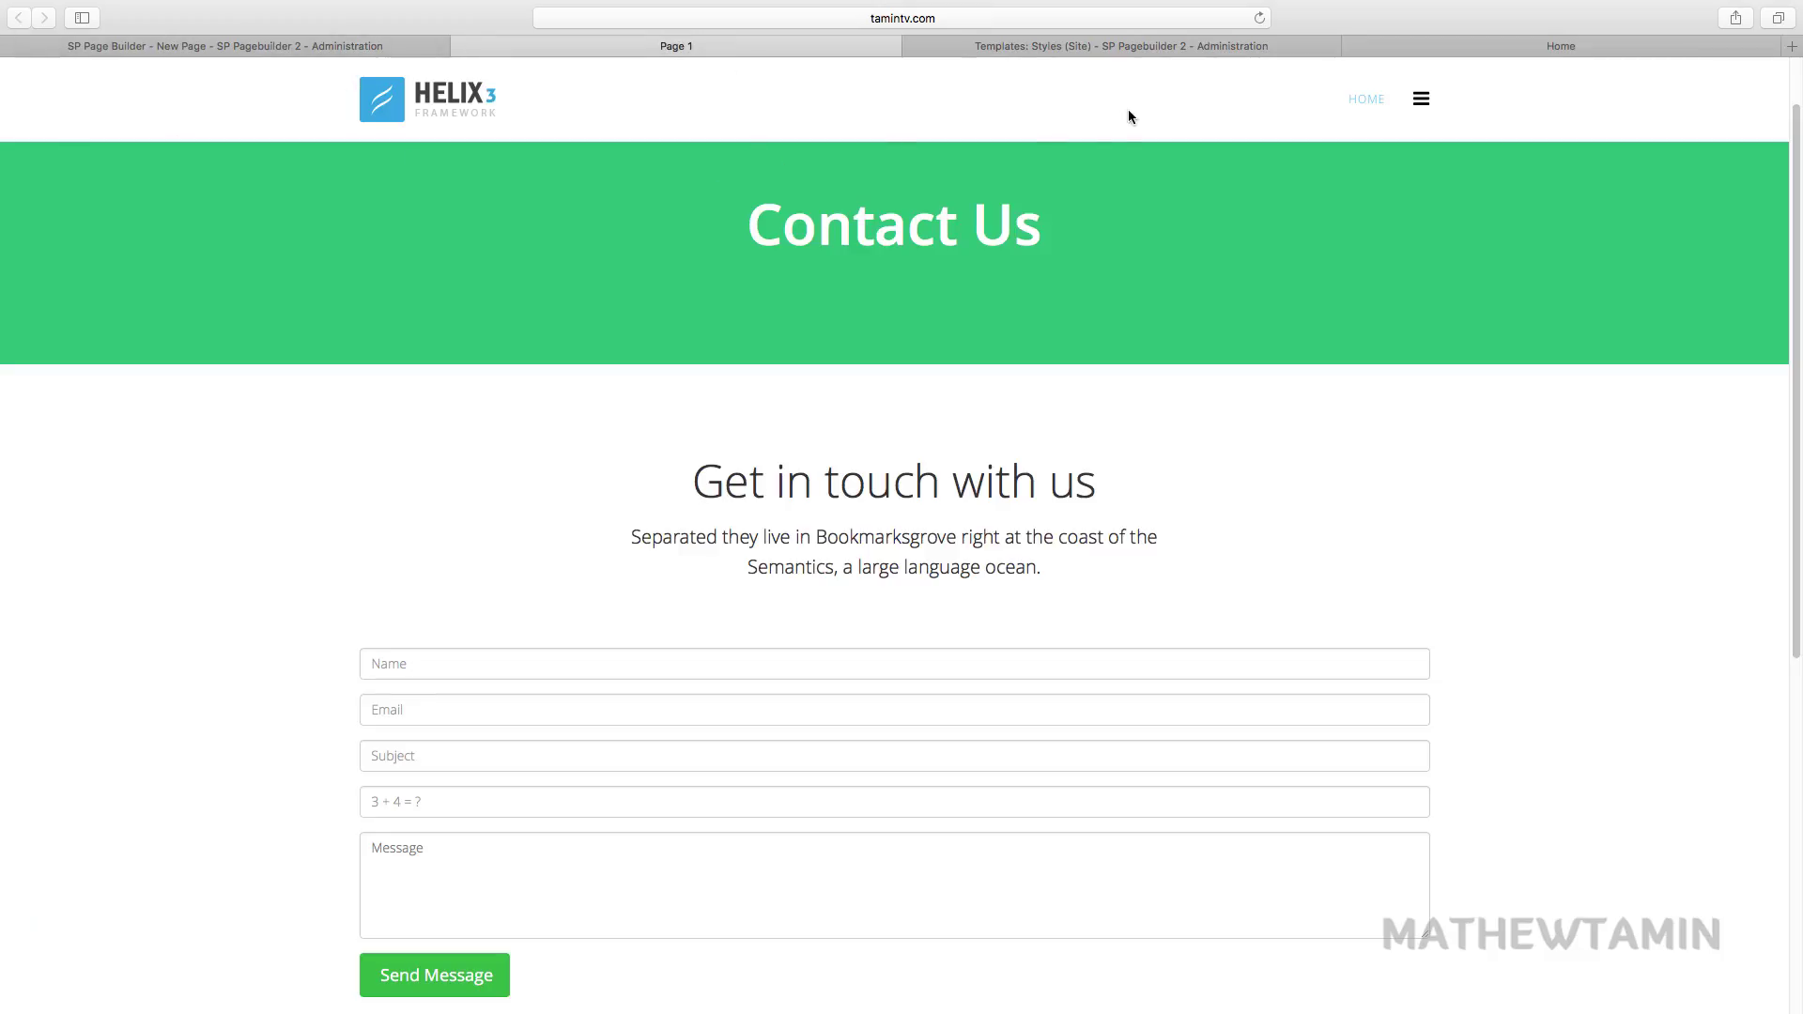
left_click(1260, 18)
scroll(778, 465, "down", 4)
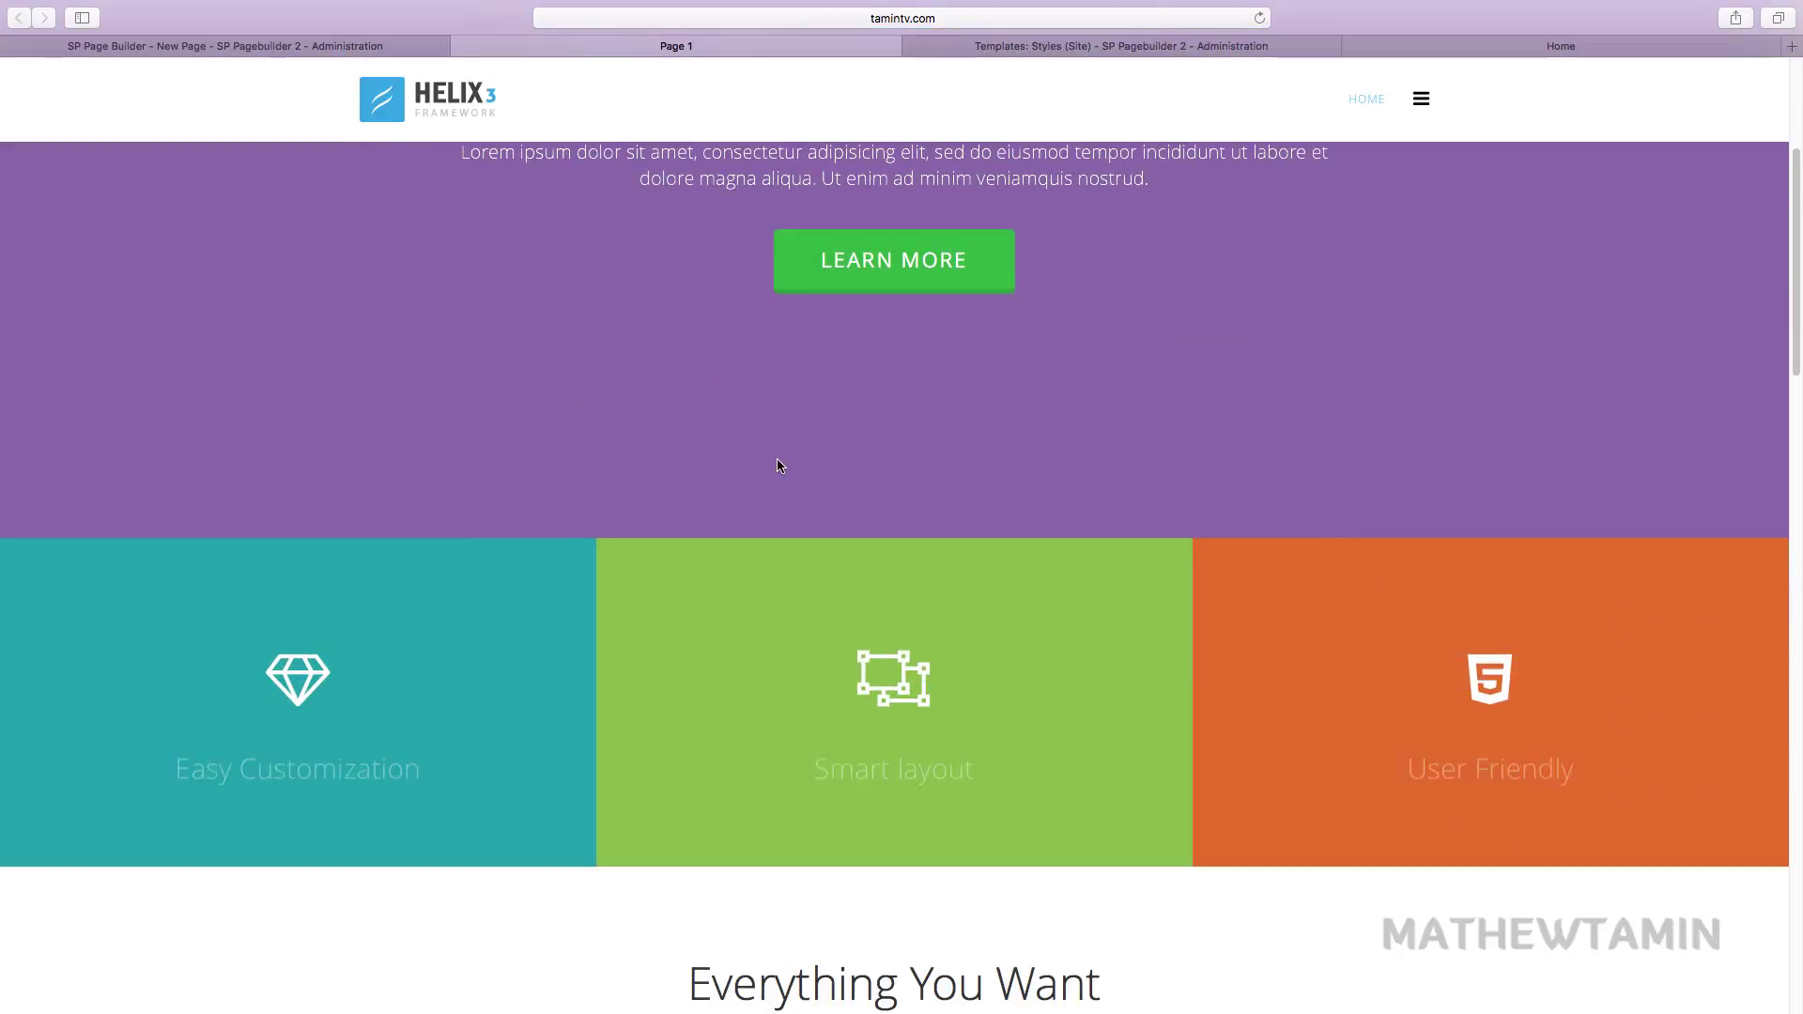
scroll(749, 650, "down", 10)
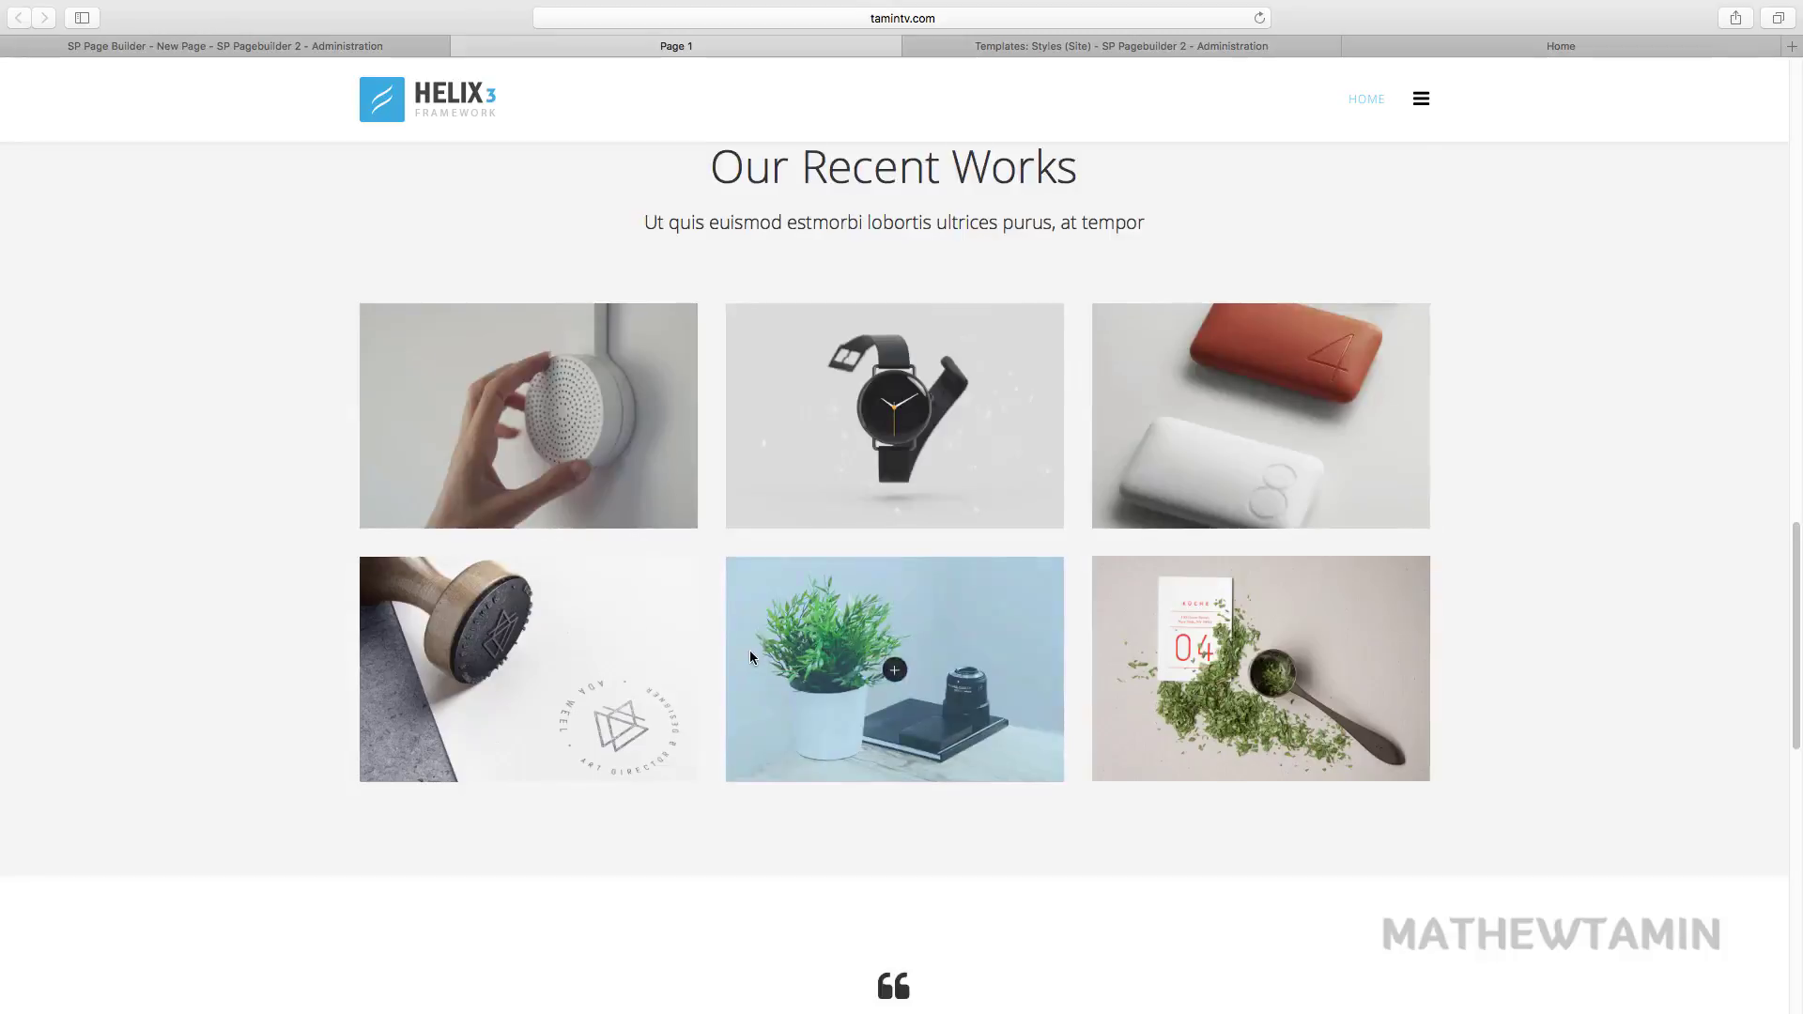
scroll(750, 650, "down", 10)
scroll(750, 662, "down", 2)
scroll(742, 660, "up", 20)
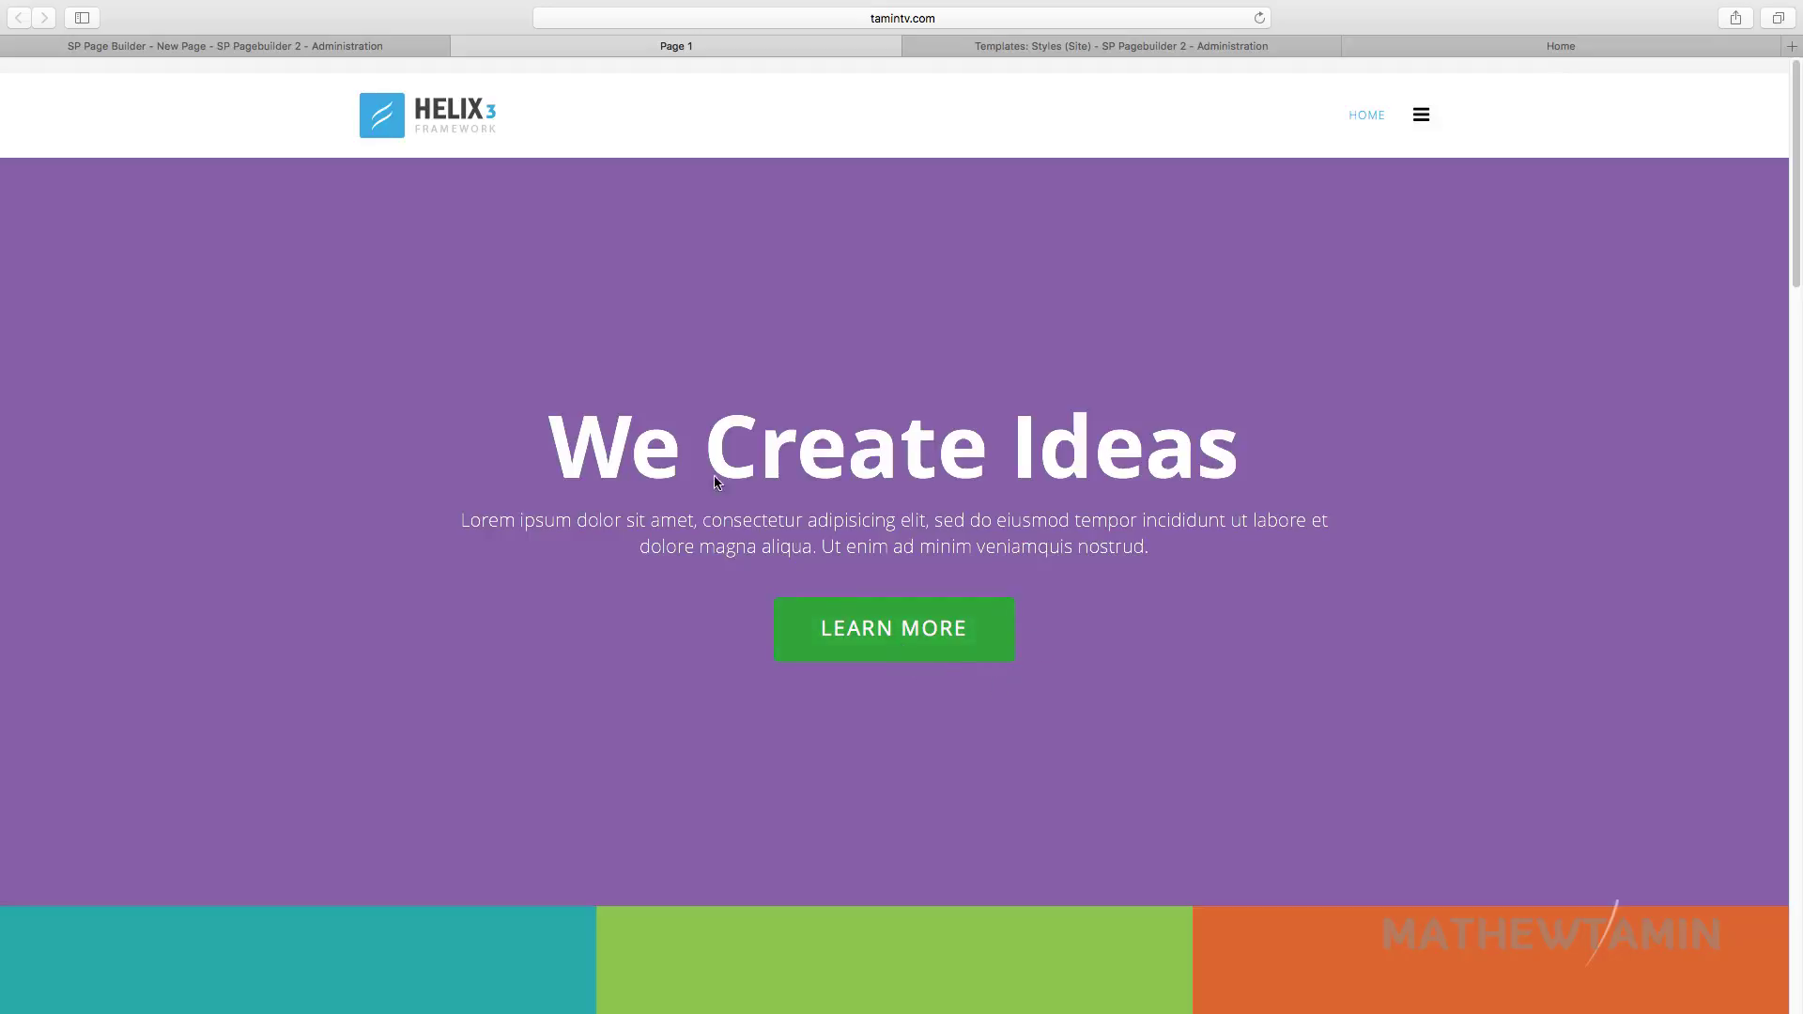
Delete the first row of Page 1, containing the We Create Ideas heading and the Button Group.
left_click(390, 47)
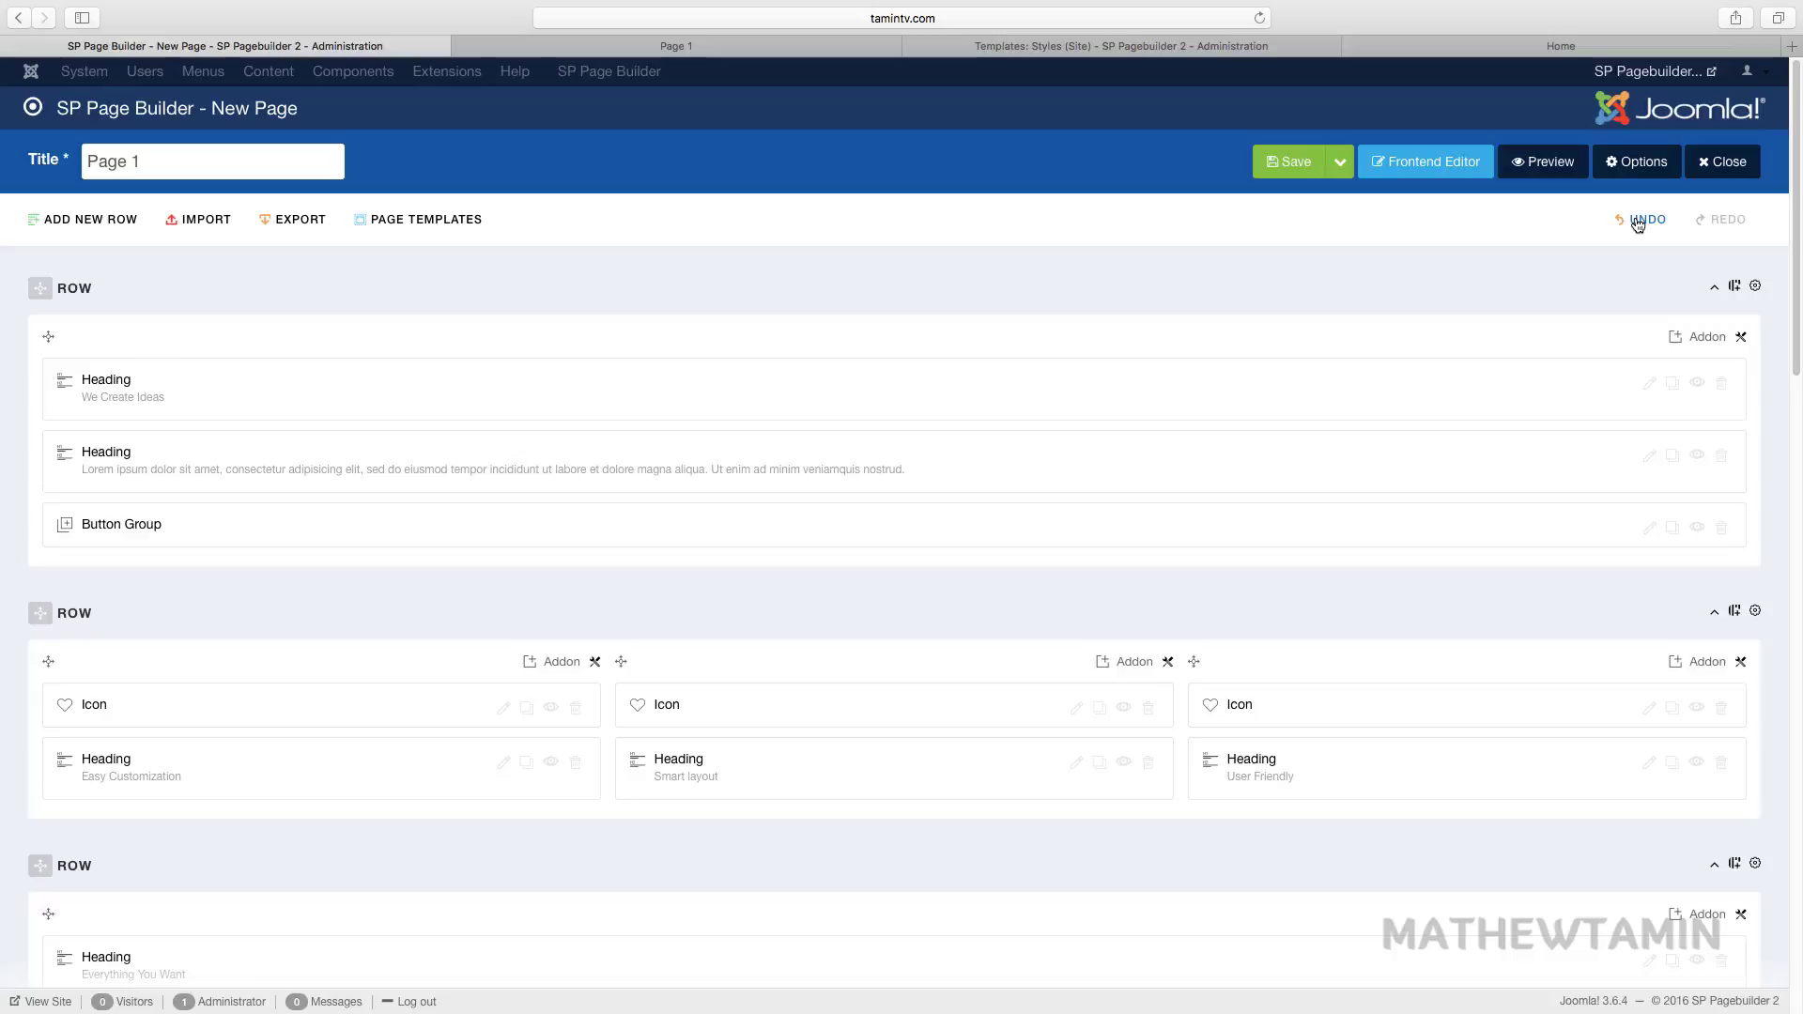
left_click(1756, 285)
left_click(1662, 554)
left_click(1071, 533)
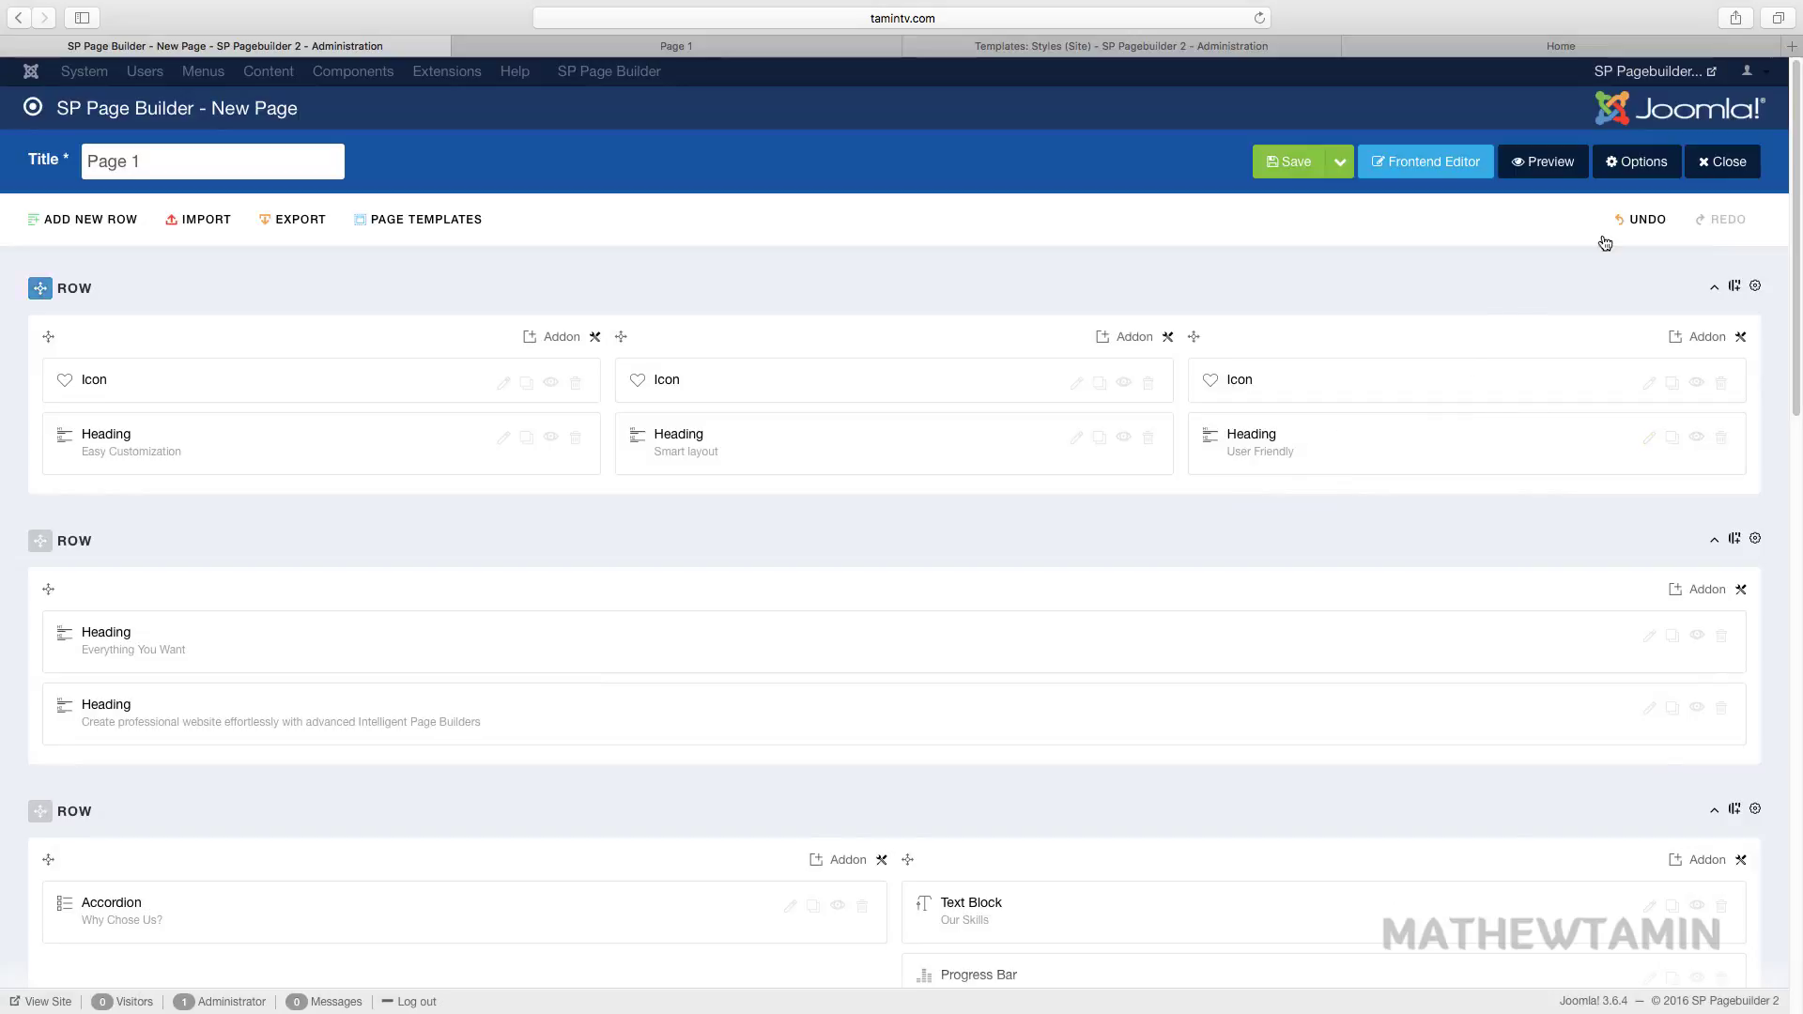
Undo the row deletion, redo it, and undo it once more.
left_click(1631, 222)
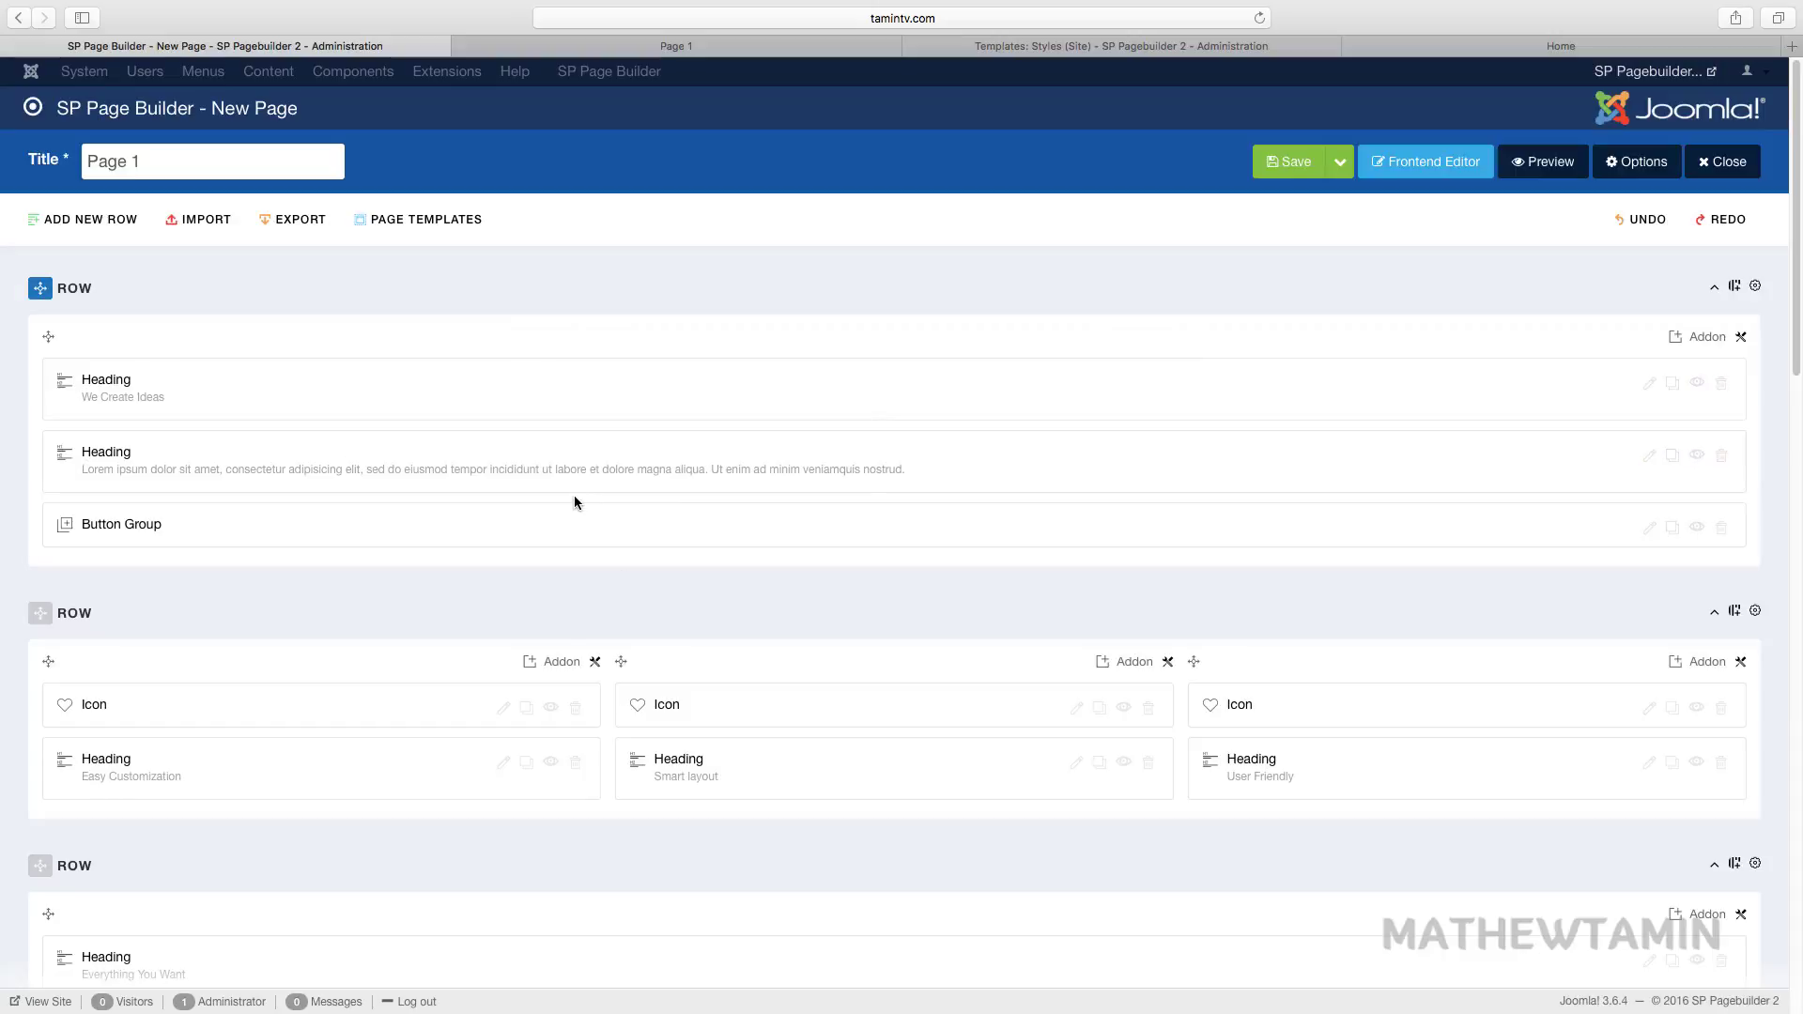
left_click(1726, 221)
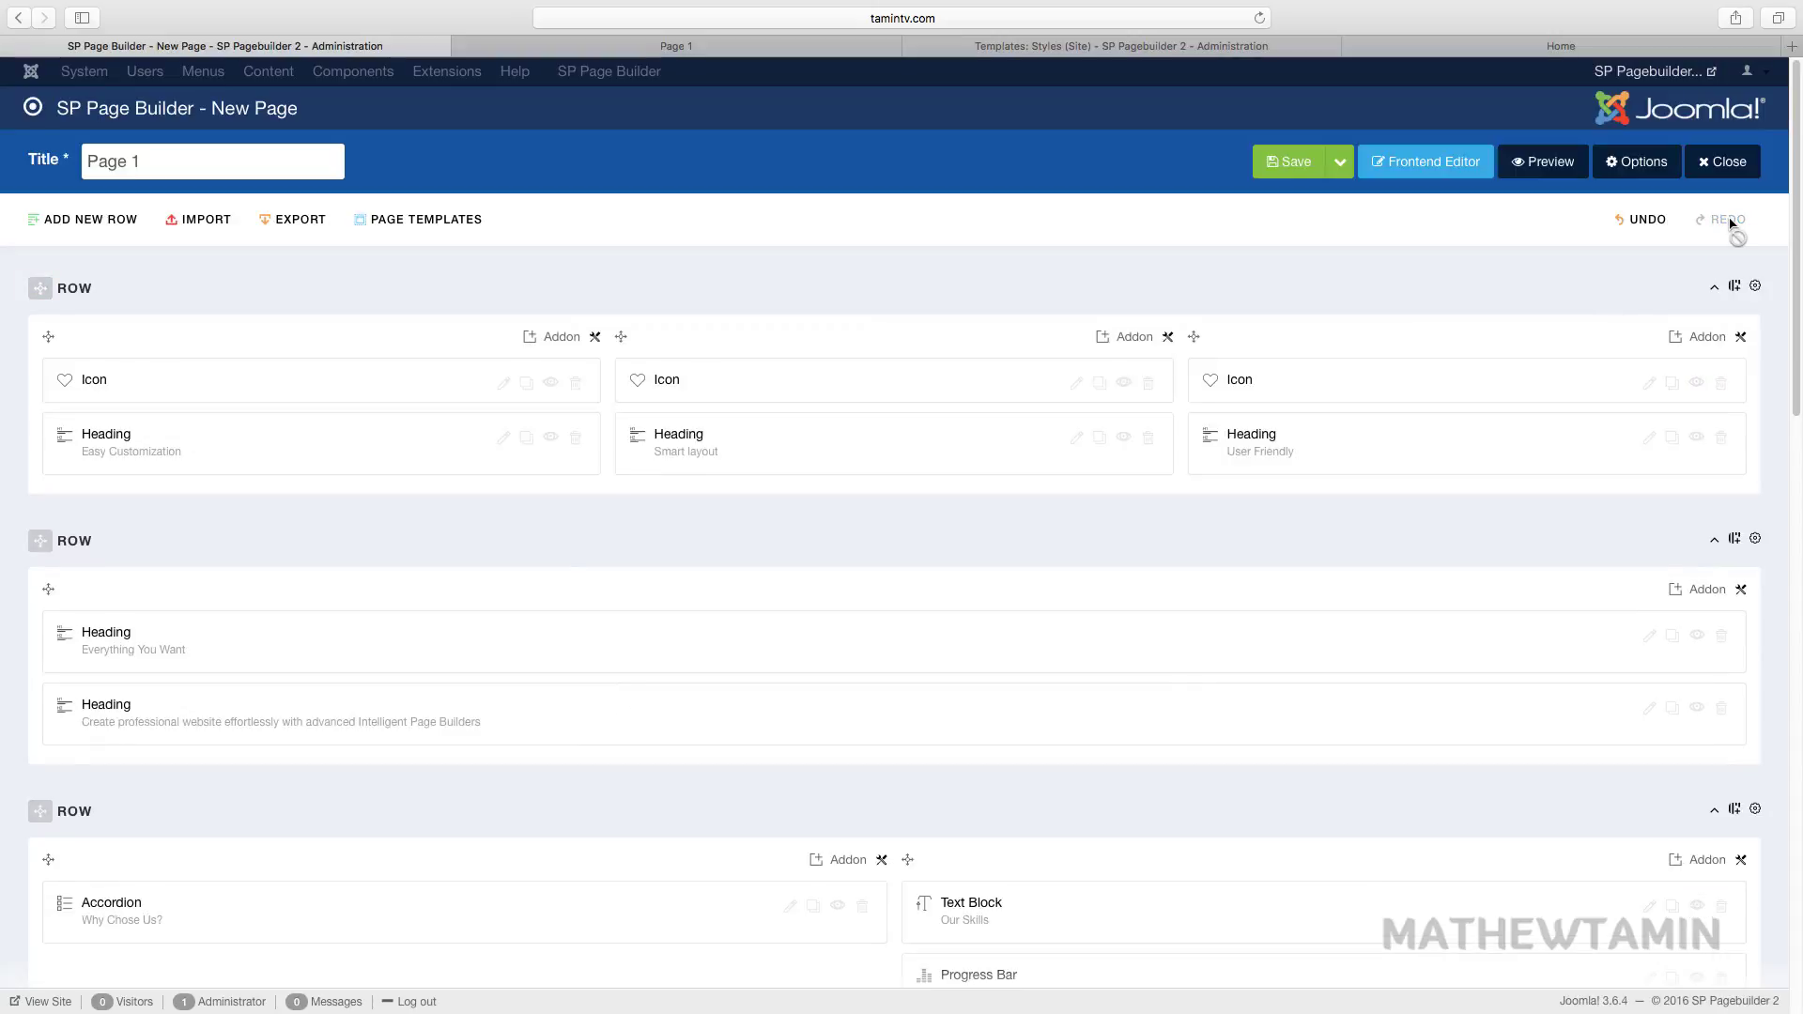
left_click(1651, 222)
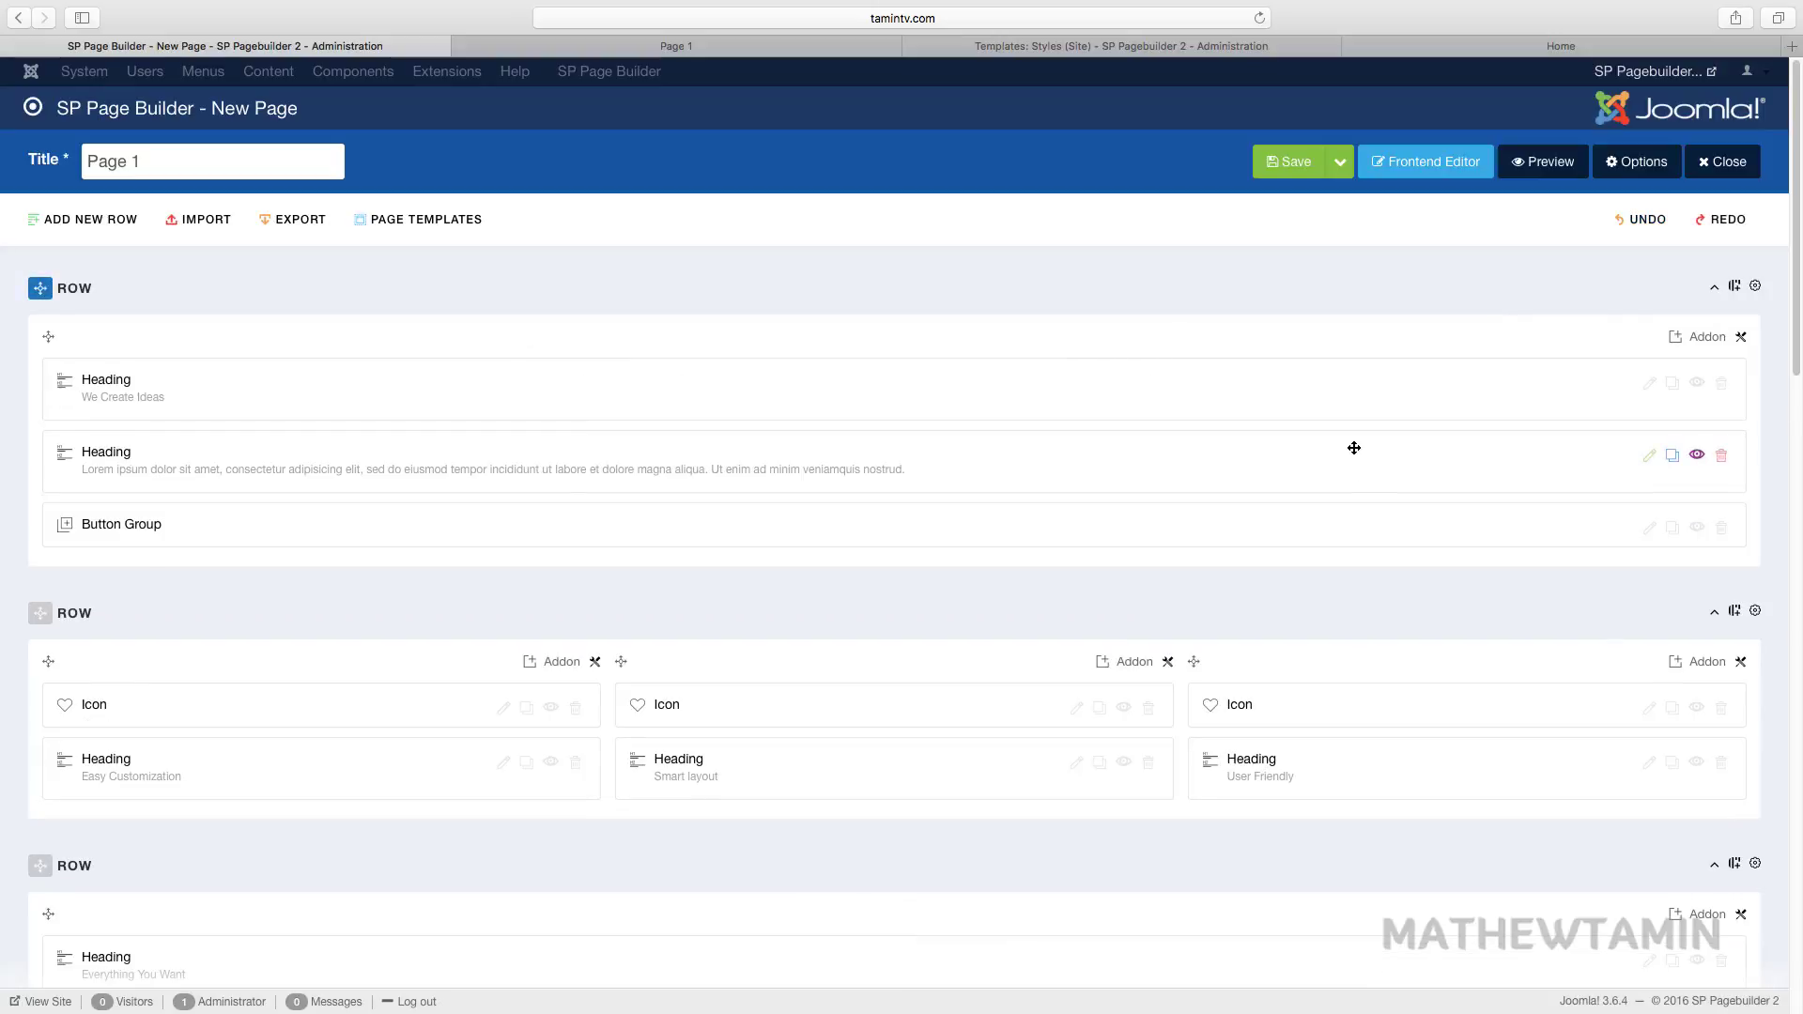
Toggle the second row, with the Easy Customization, Smart layout and User Friendly headings, between collapsed and expanded.
scroll(1355, 448, "down", 2)
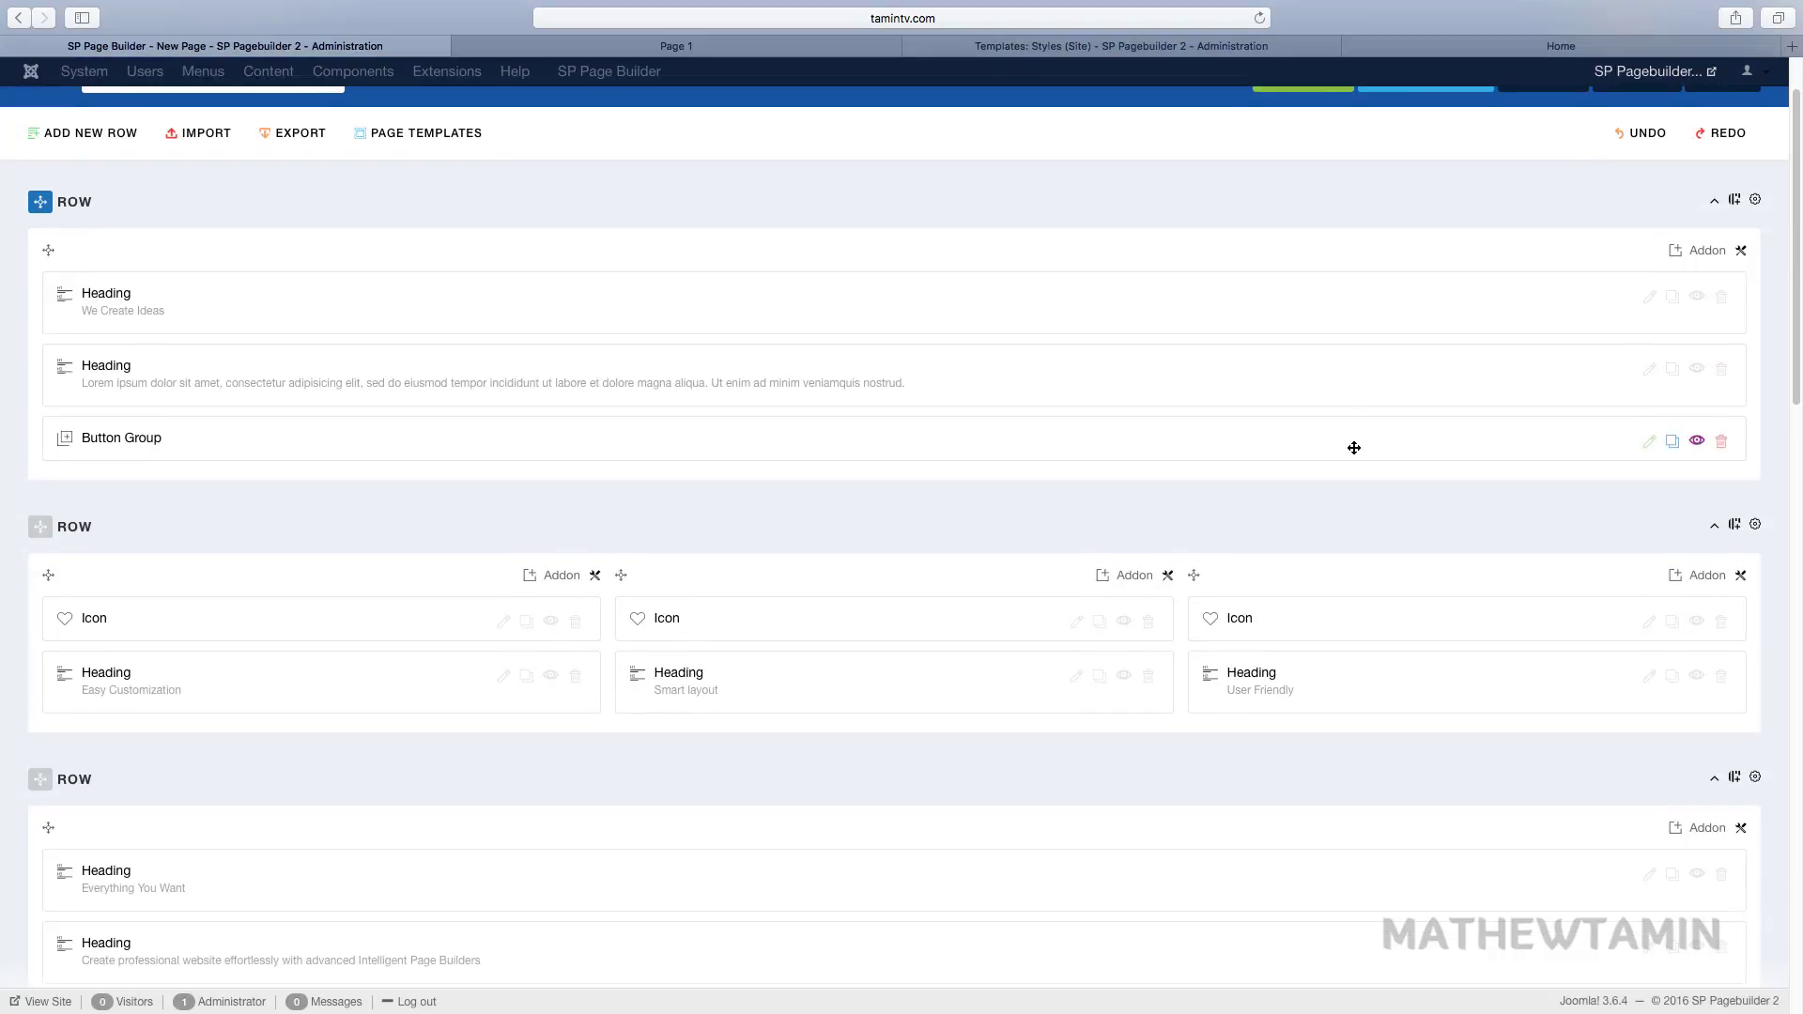
scroll(1354, 448, "up", 2)
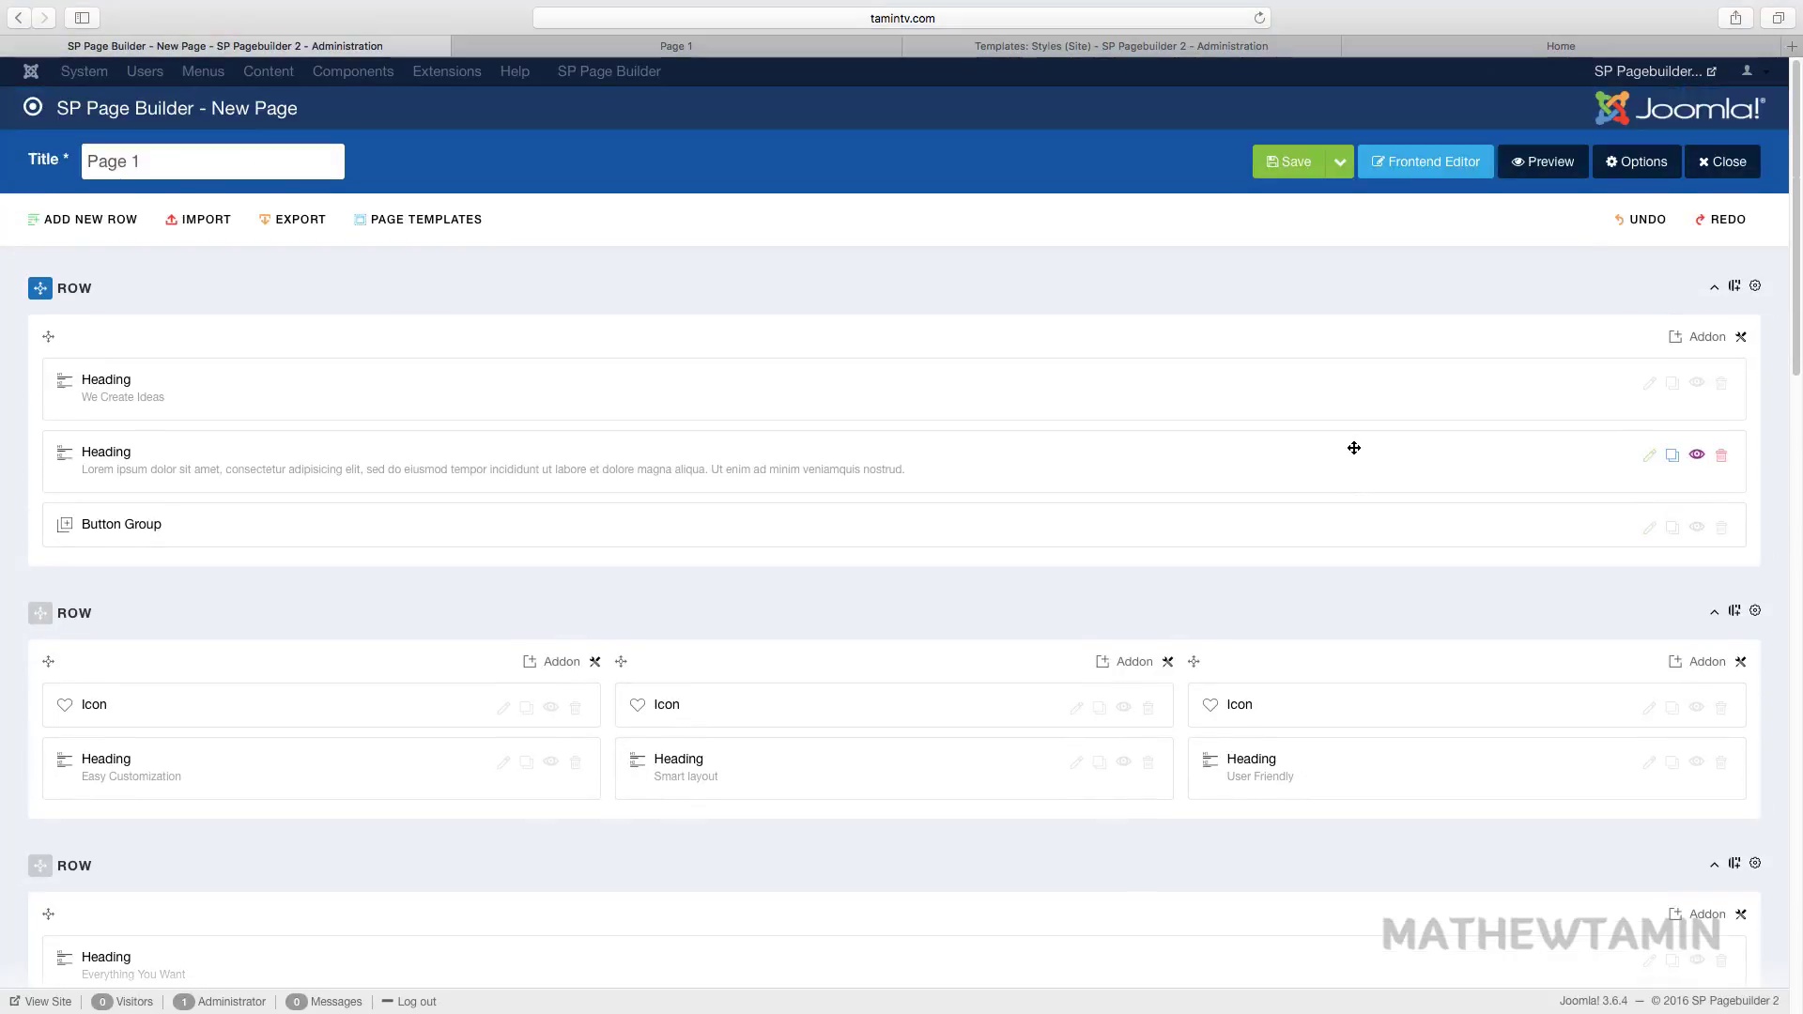
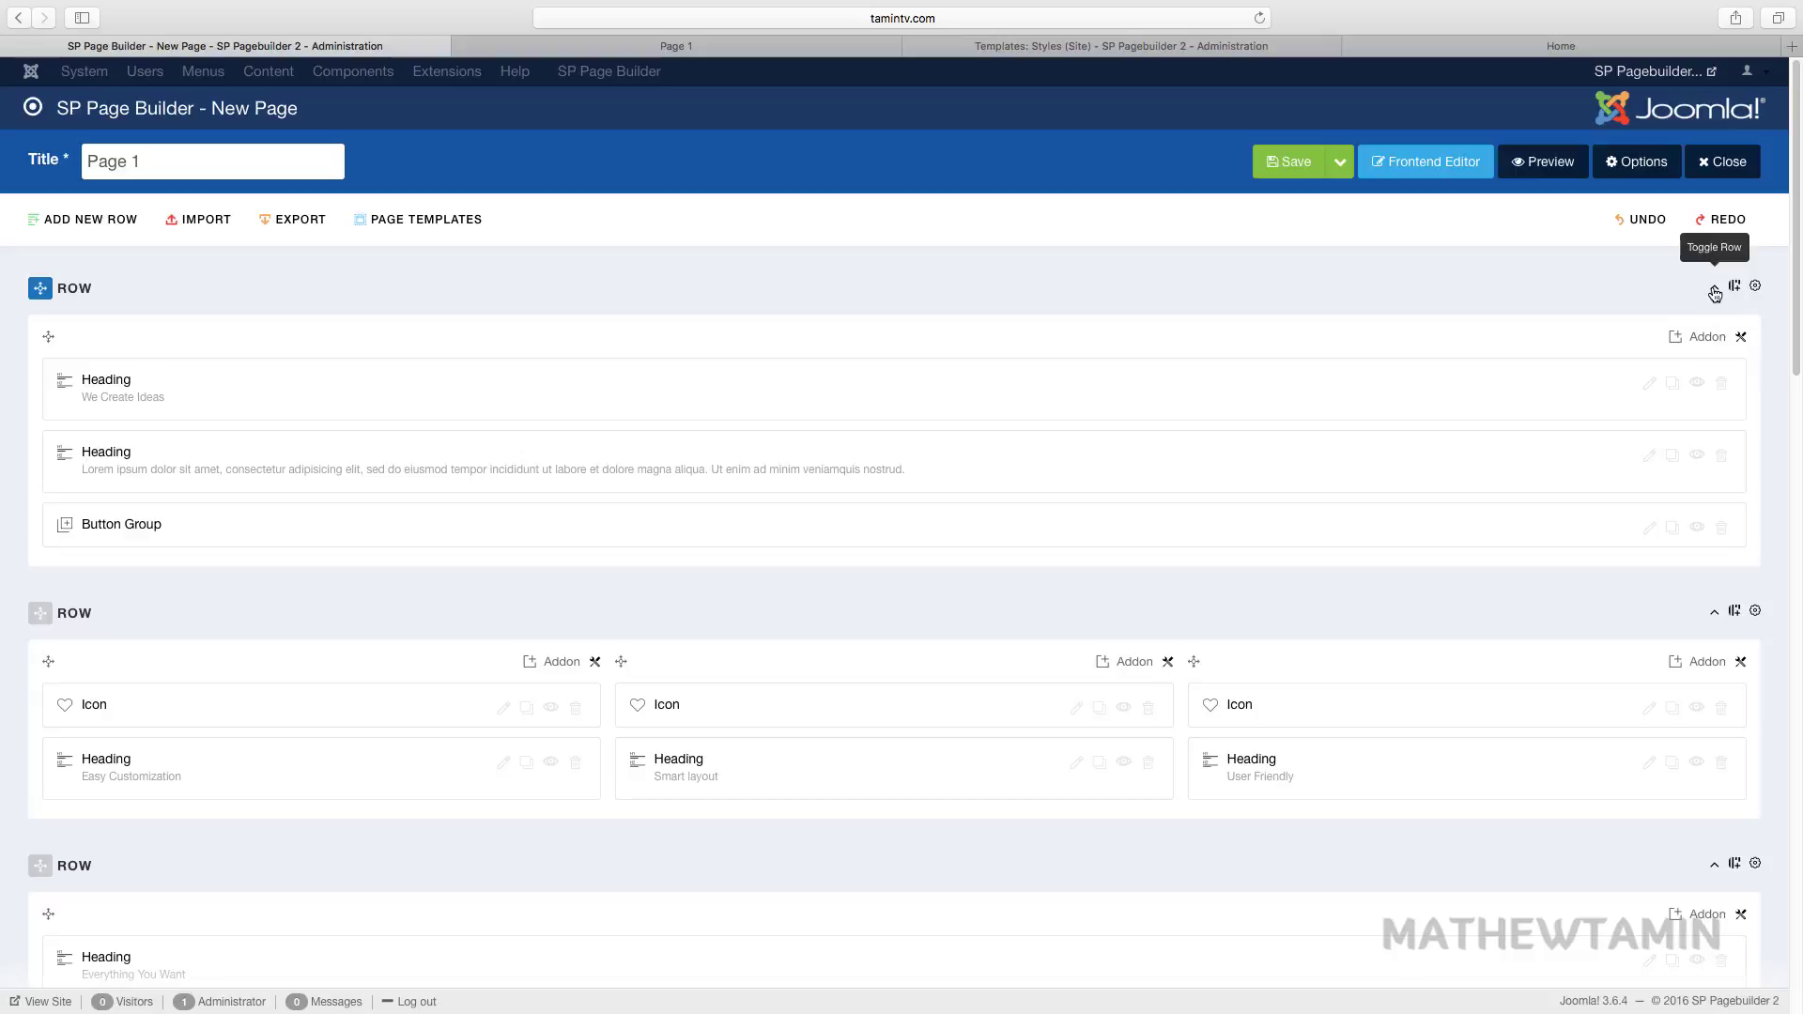
left_click(1714, 613)
left_click(1701, 622)
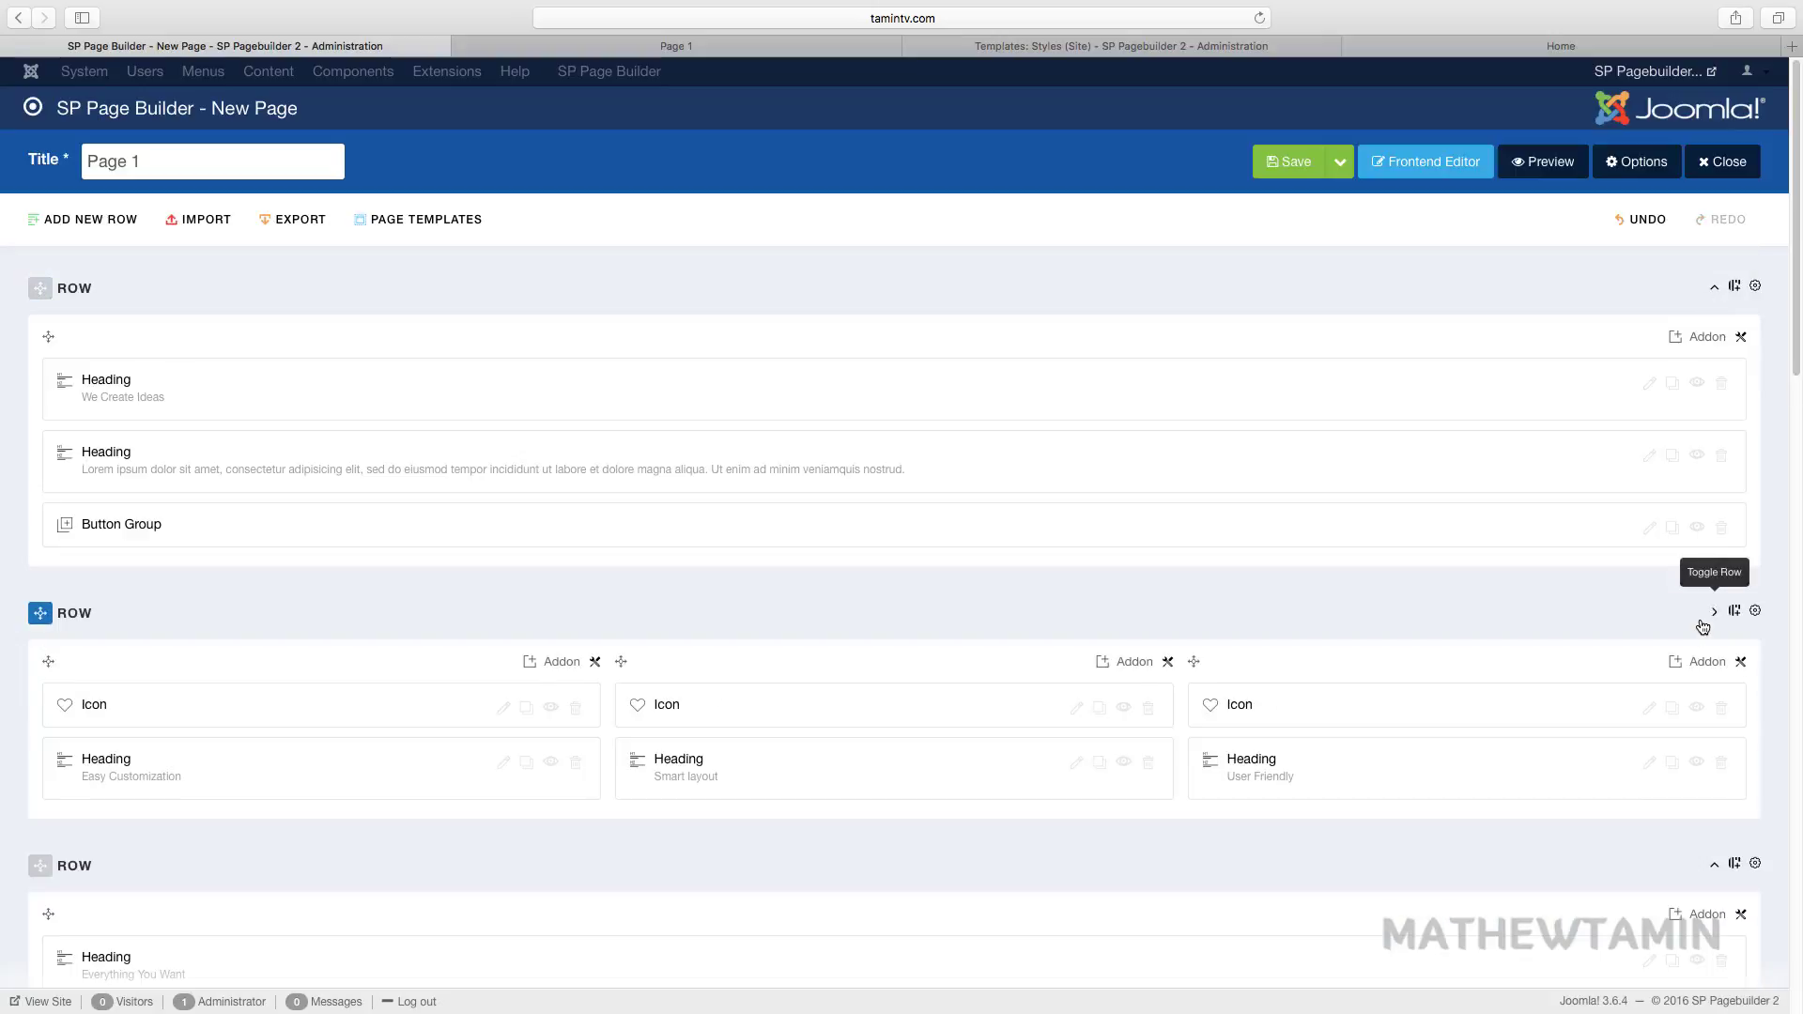
left_click(1701, 620)
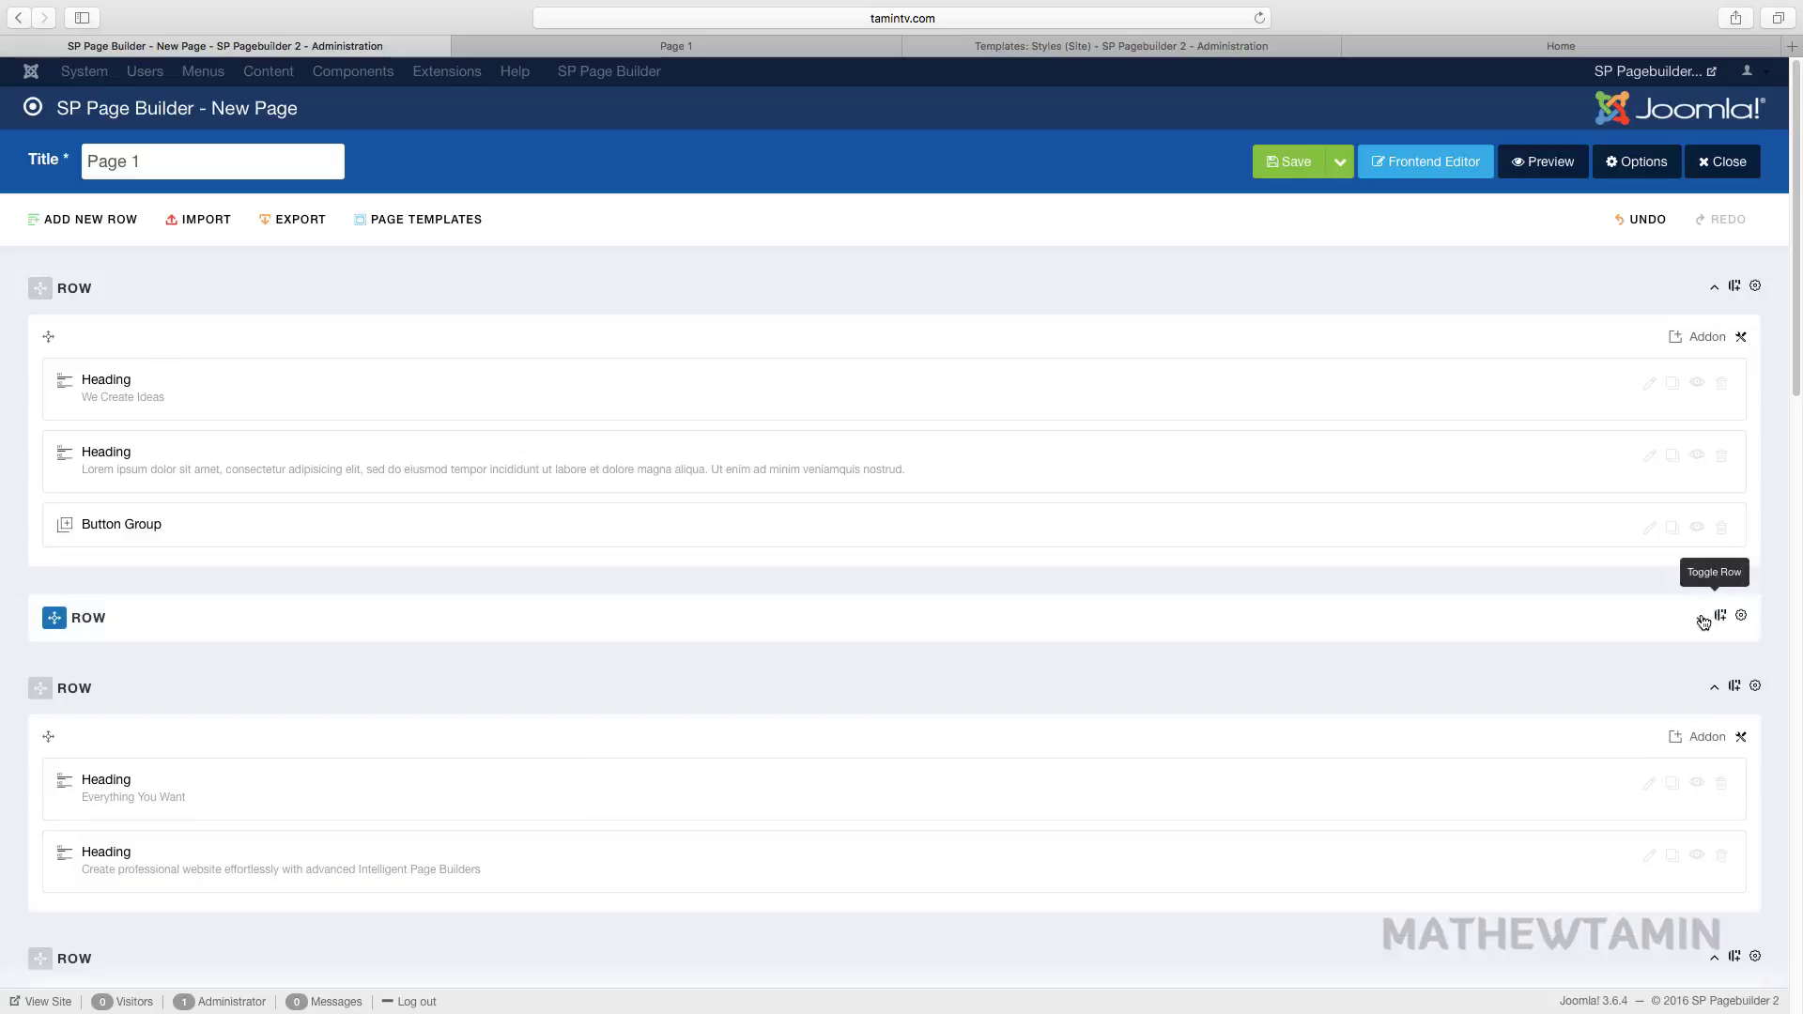
Expand the second row, collapse it again and leave it expanded.
left_click(1702, 621)
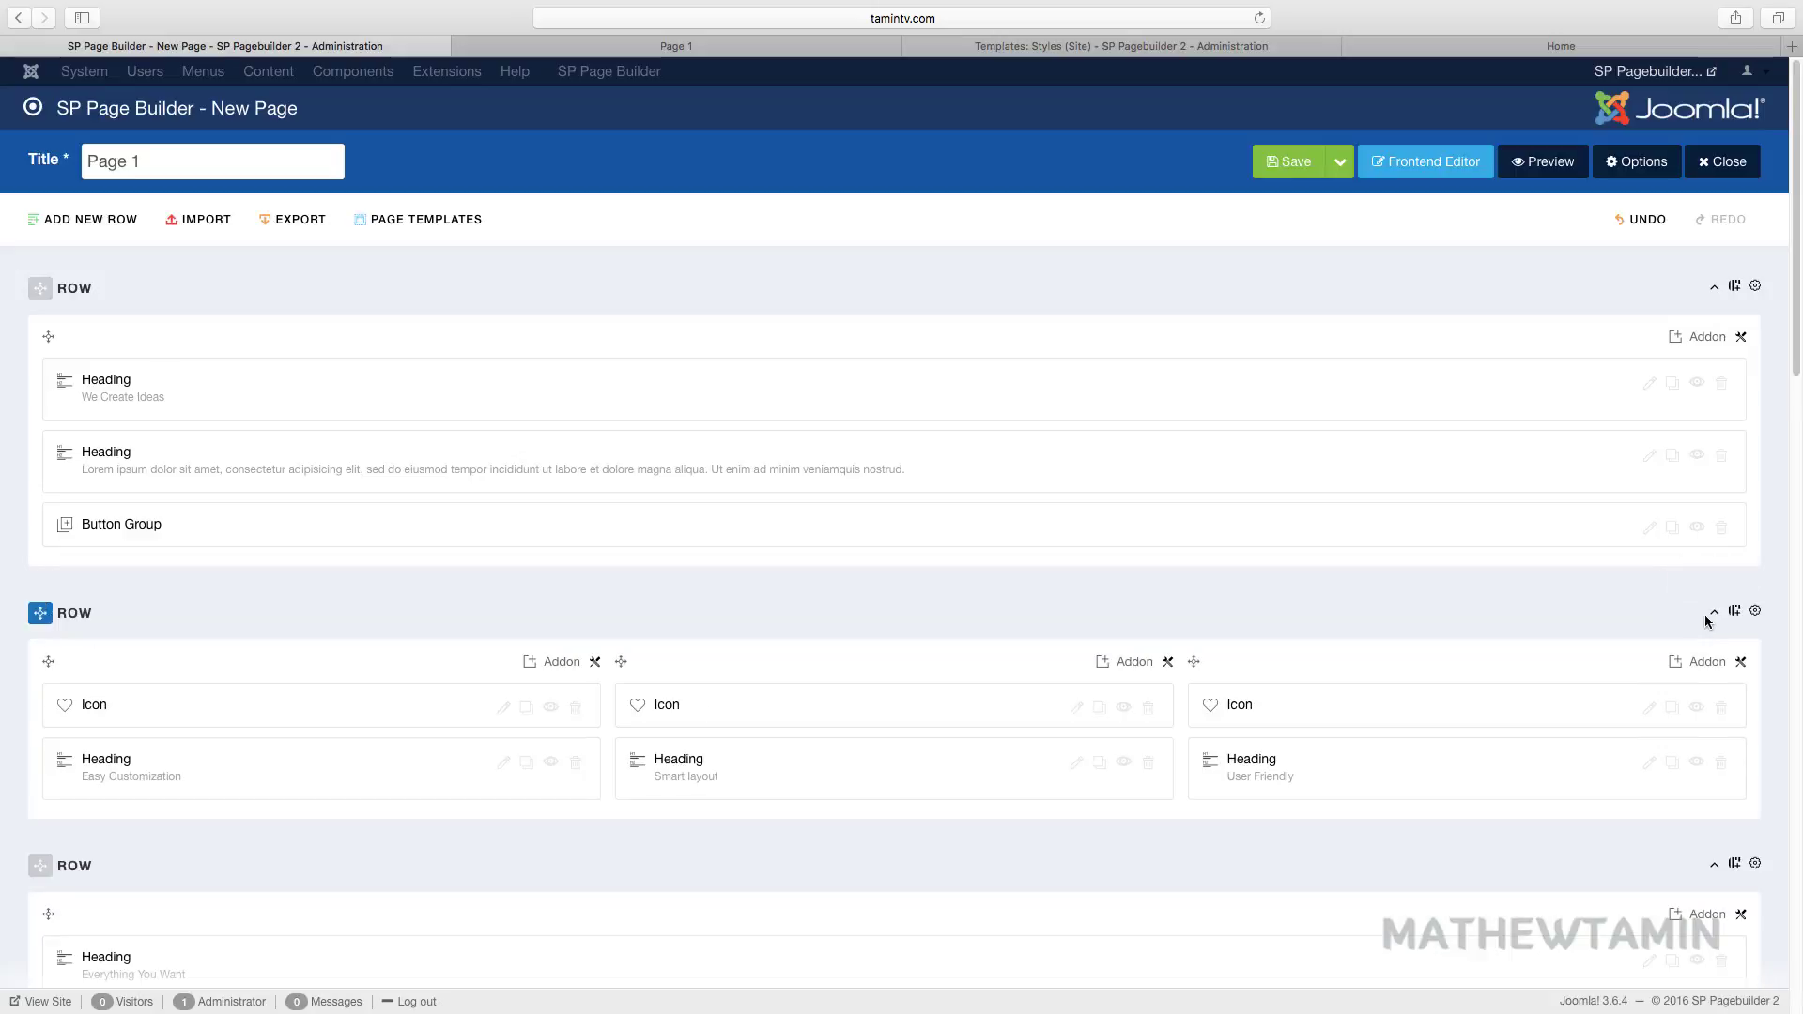
left_click(1702, 622)
left_click(1703, 622)
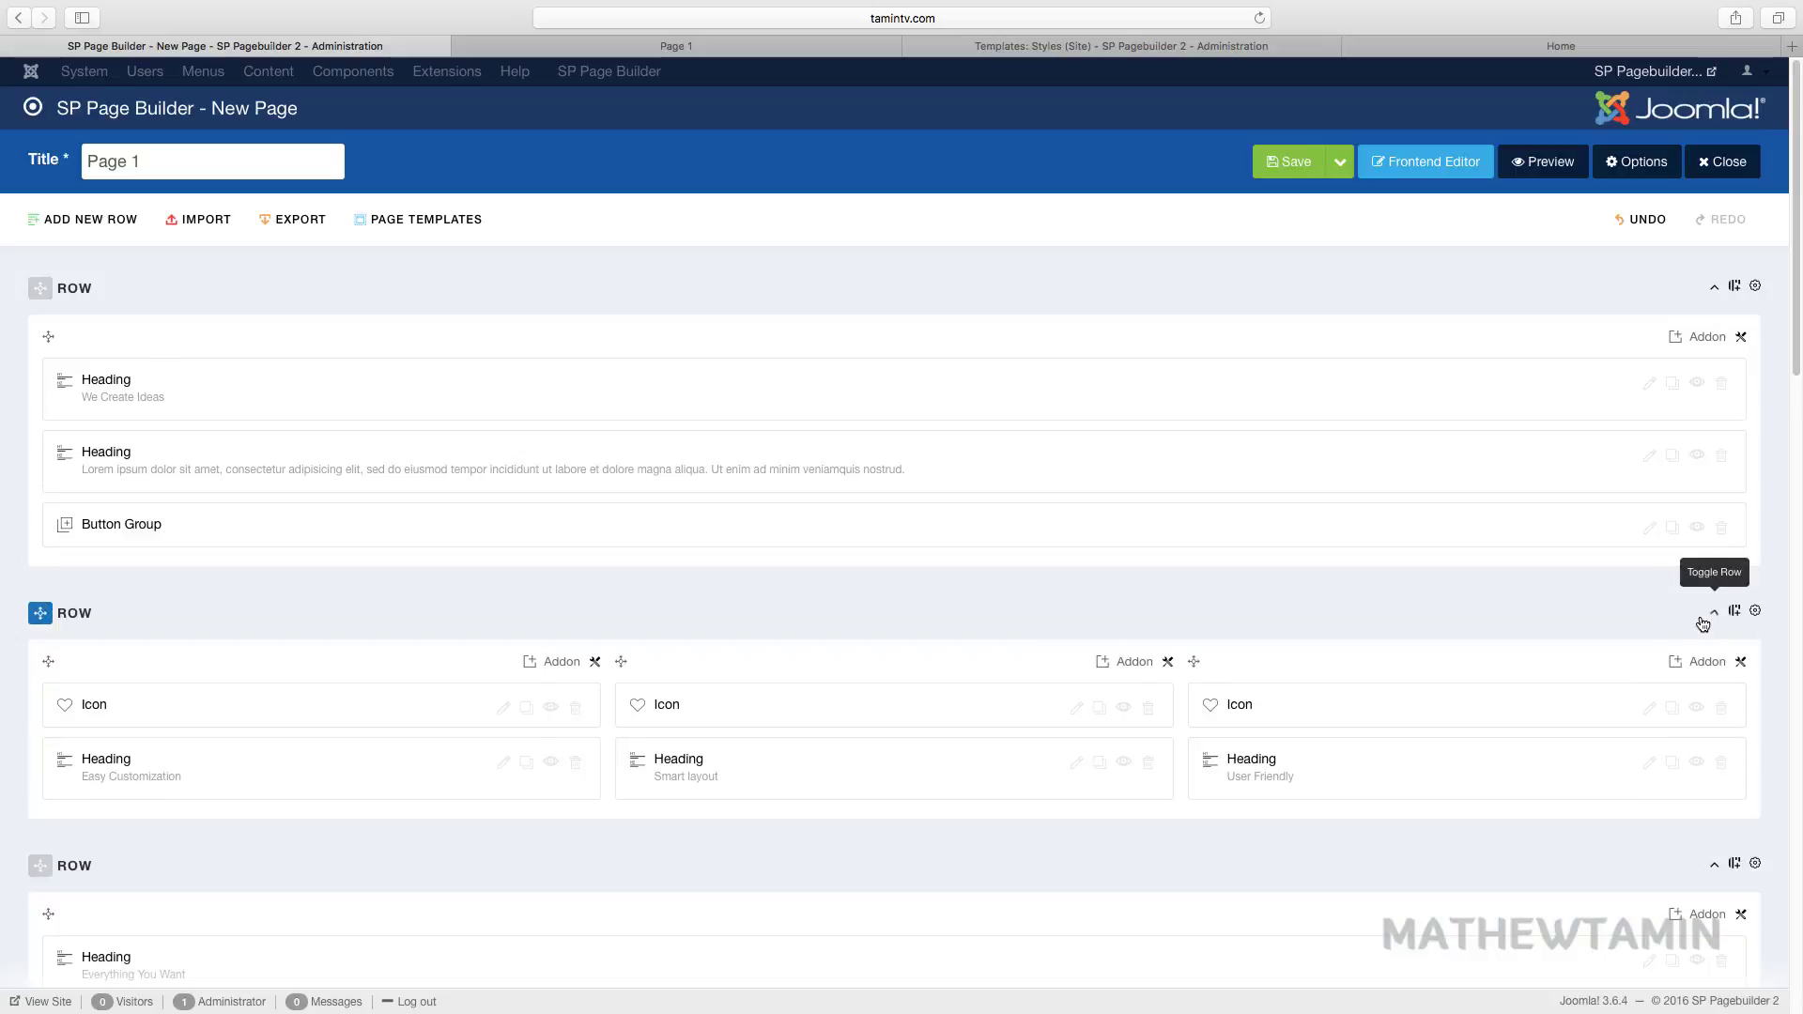
Generate a custom 1+10+1 column layout for the first row and undo it.
left_click(1737, 288)
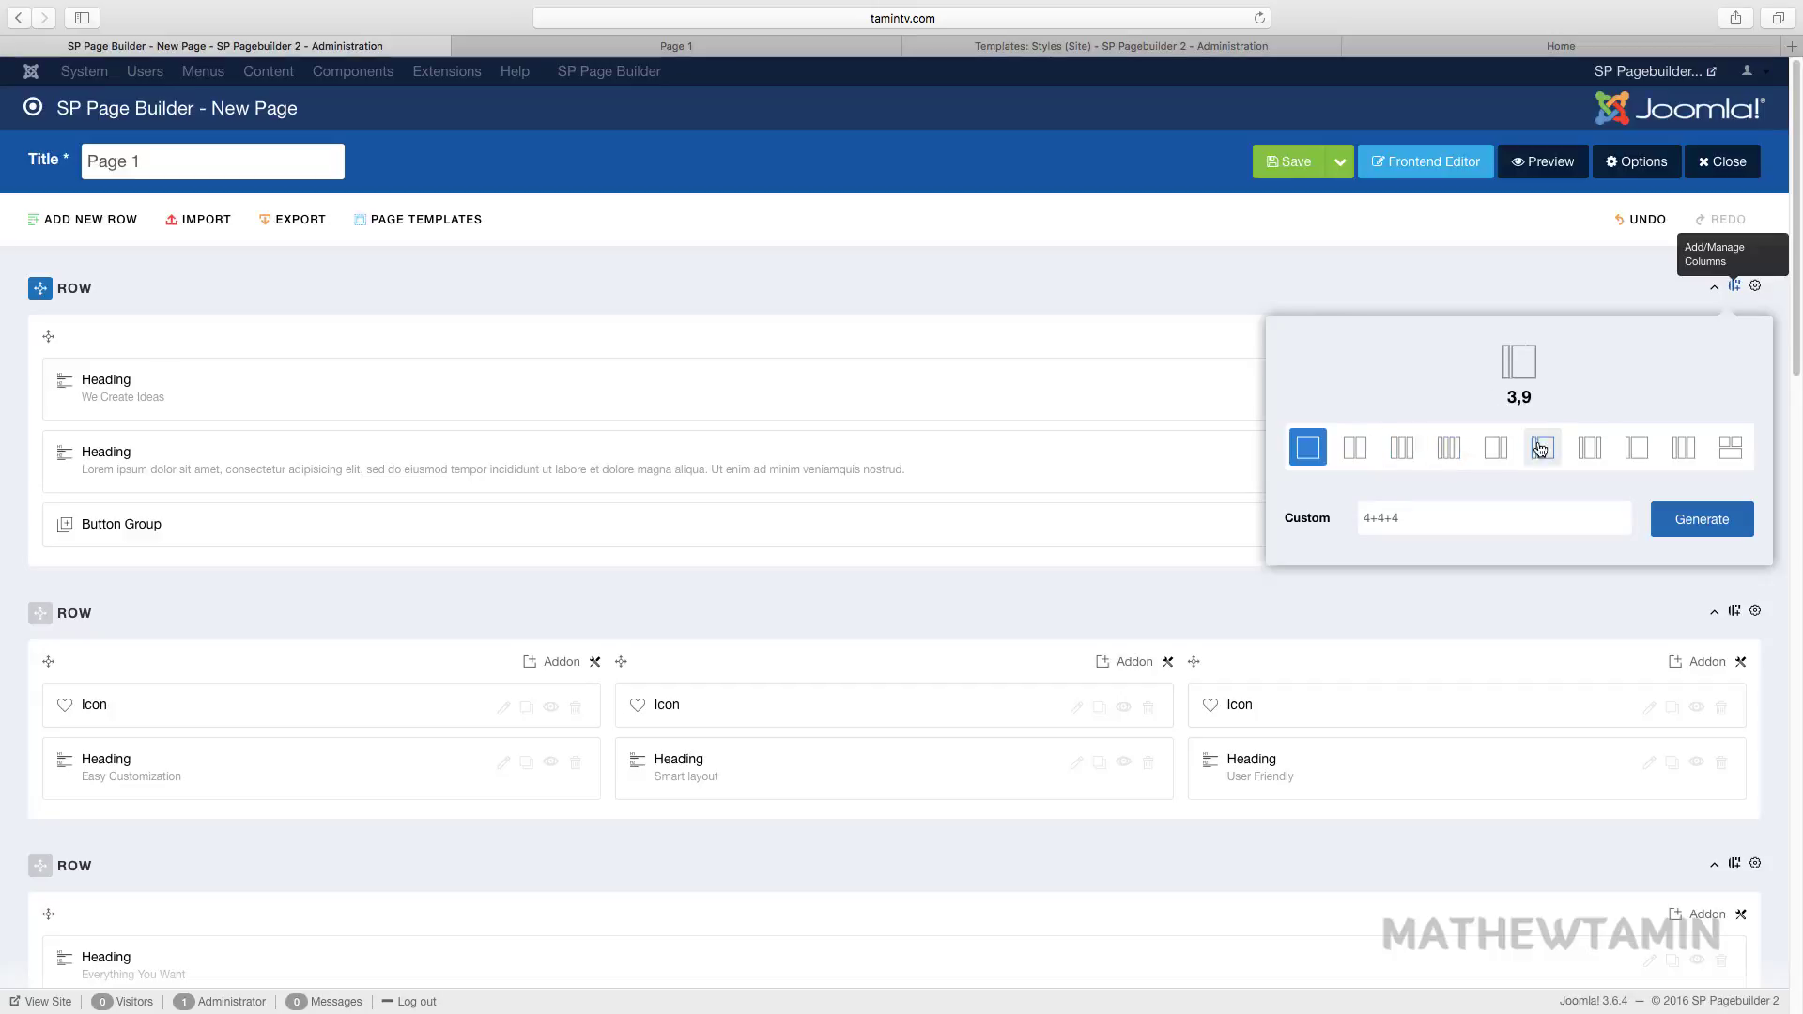
left_click_drag(1412, 525, 1341, 521)
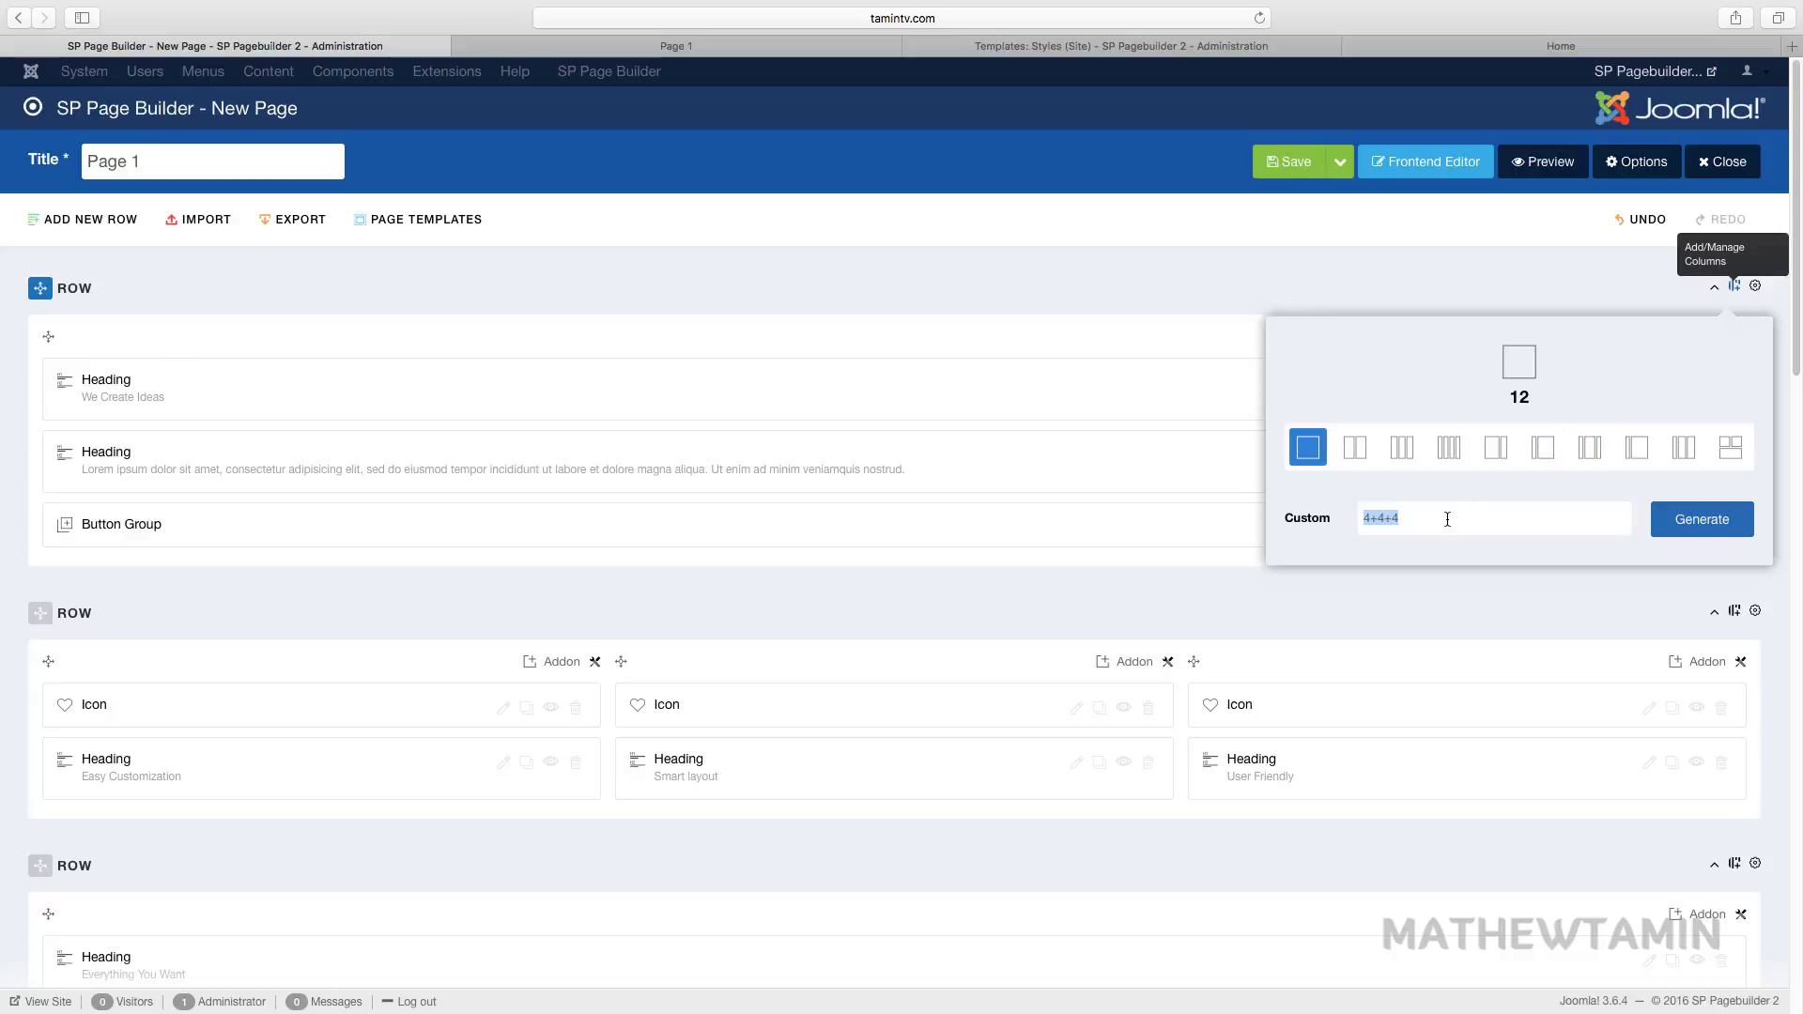
type("1+10+1")
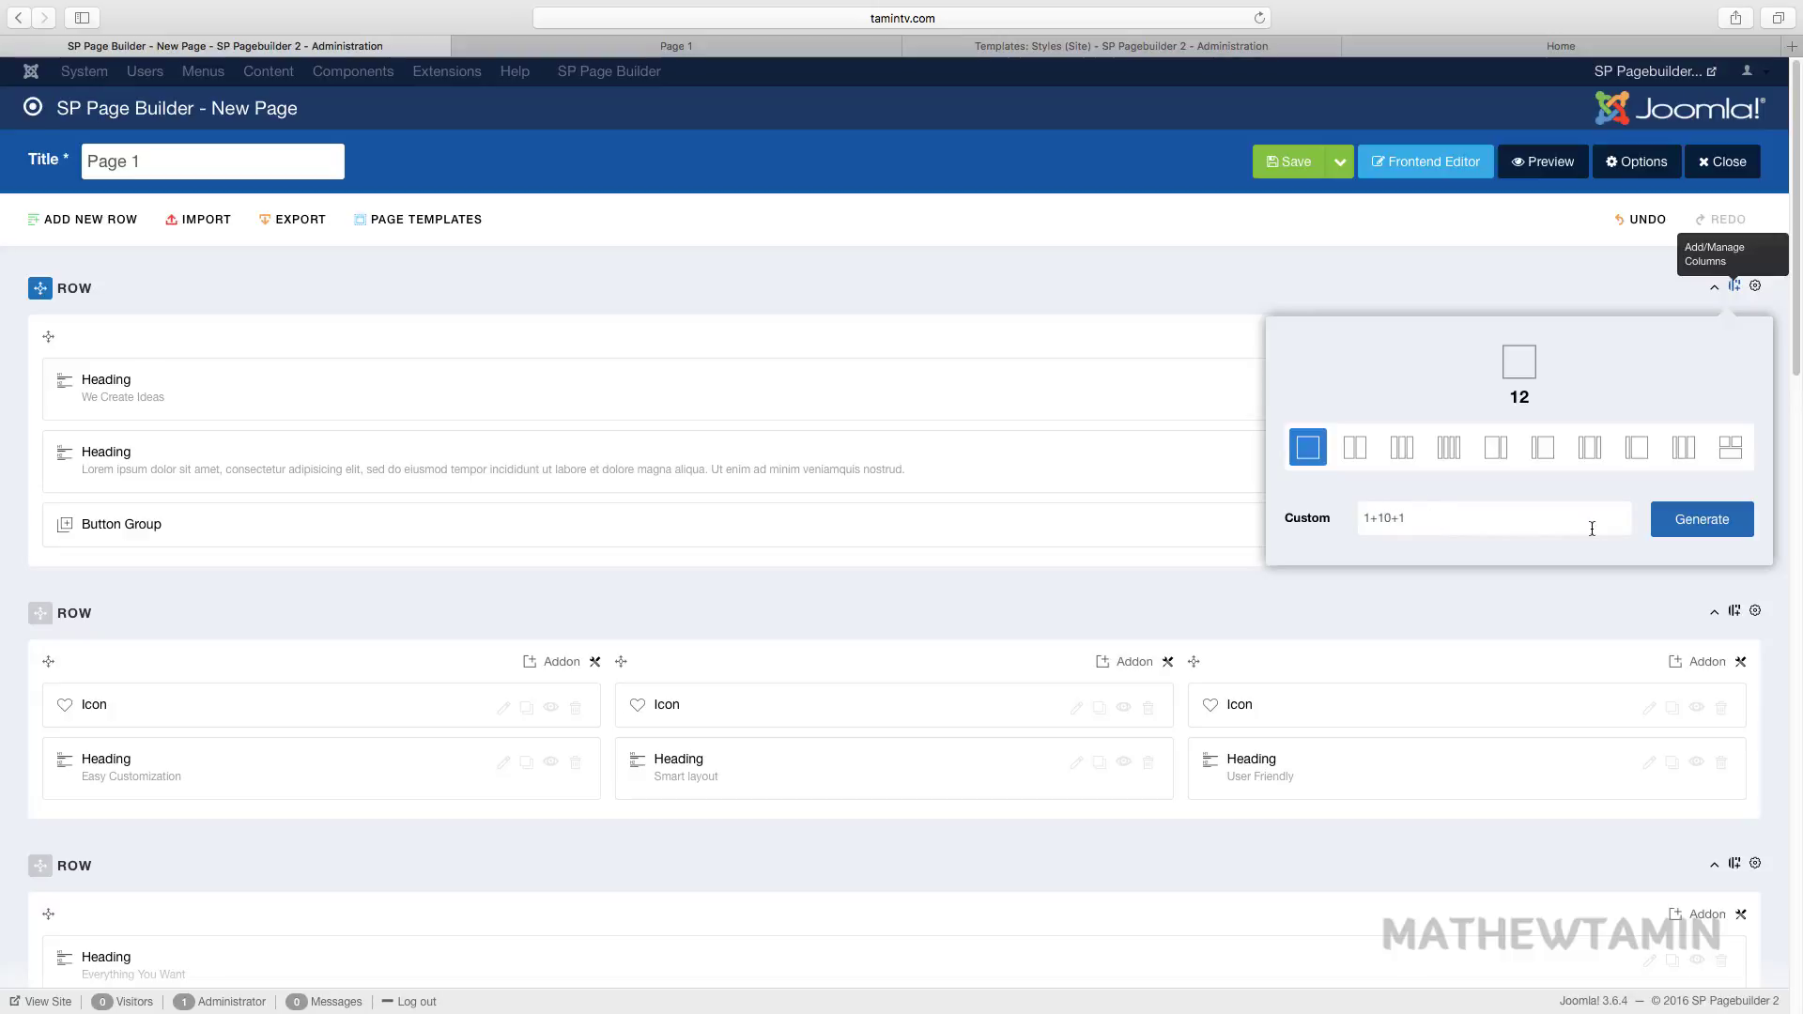
left_click(1677, 524)
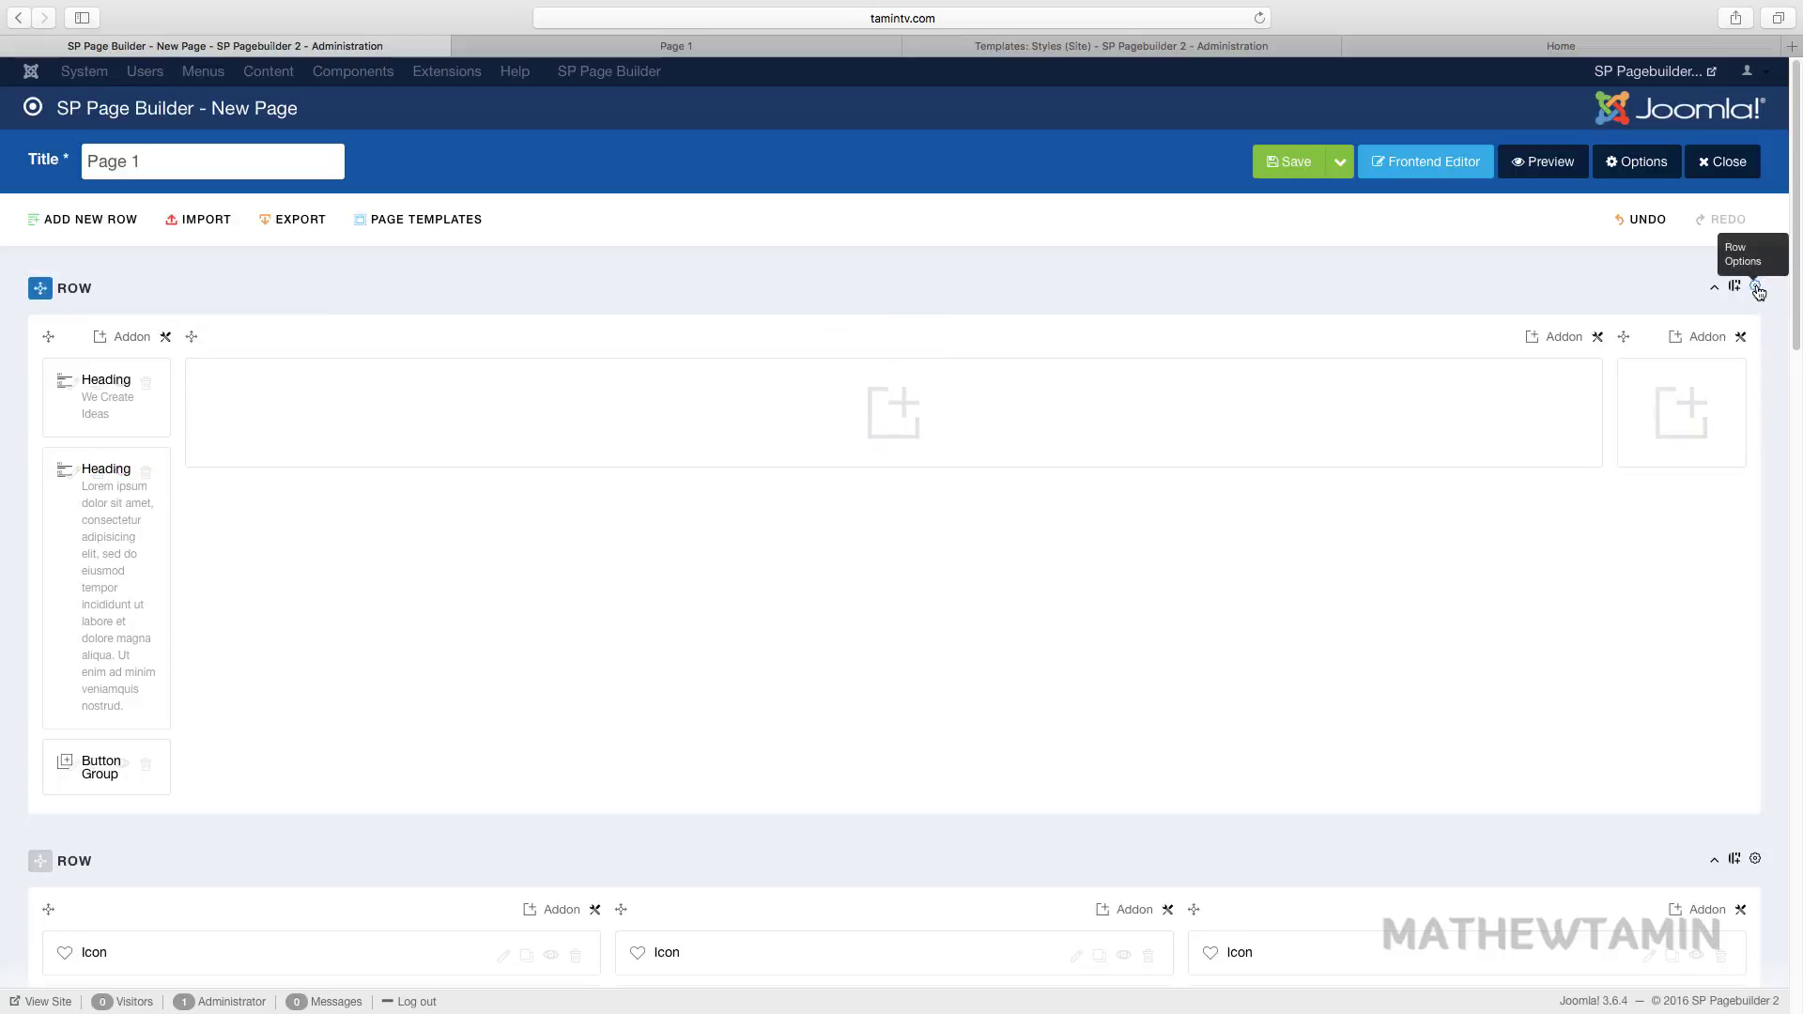
left_click(1646, 220)
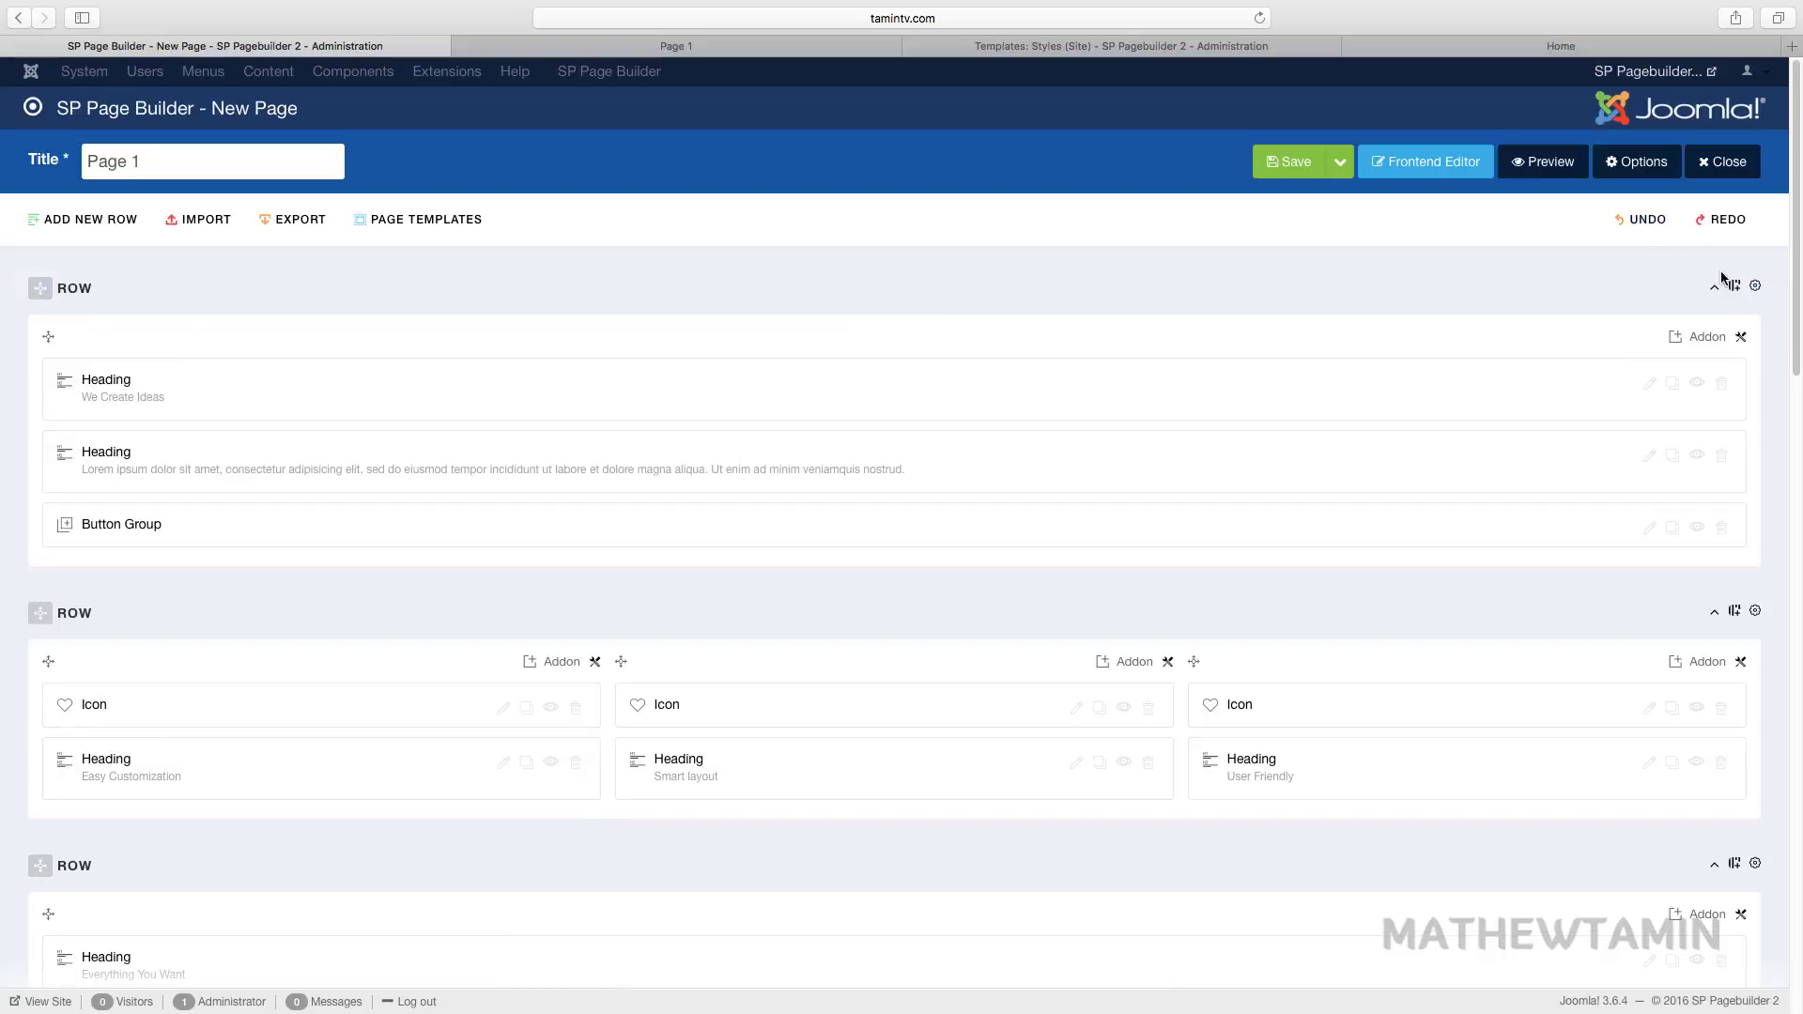
Duplicate the first row with the We Create Ideas heading and disable the topmost copy.
left_click(1756, 288)
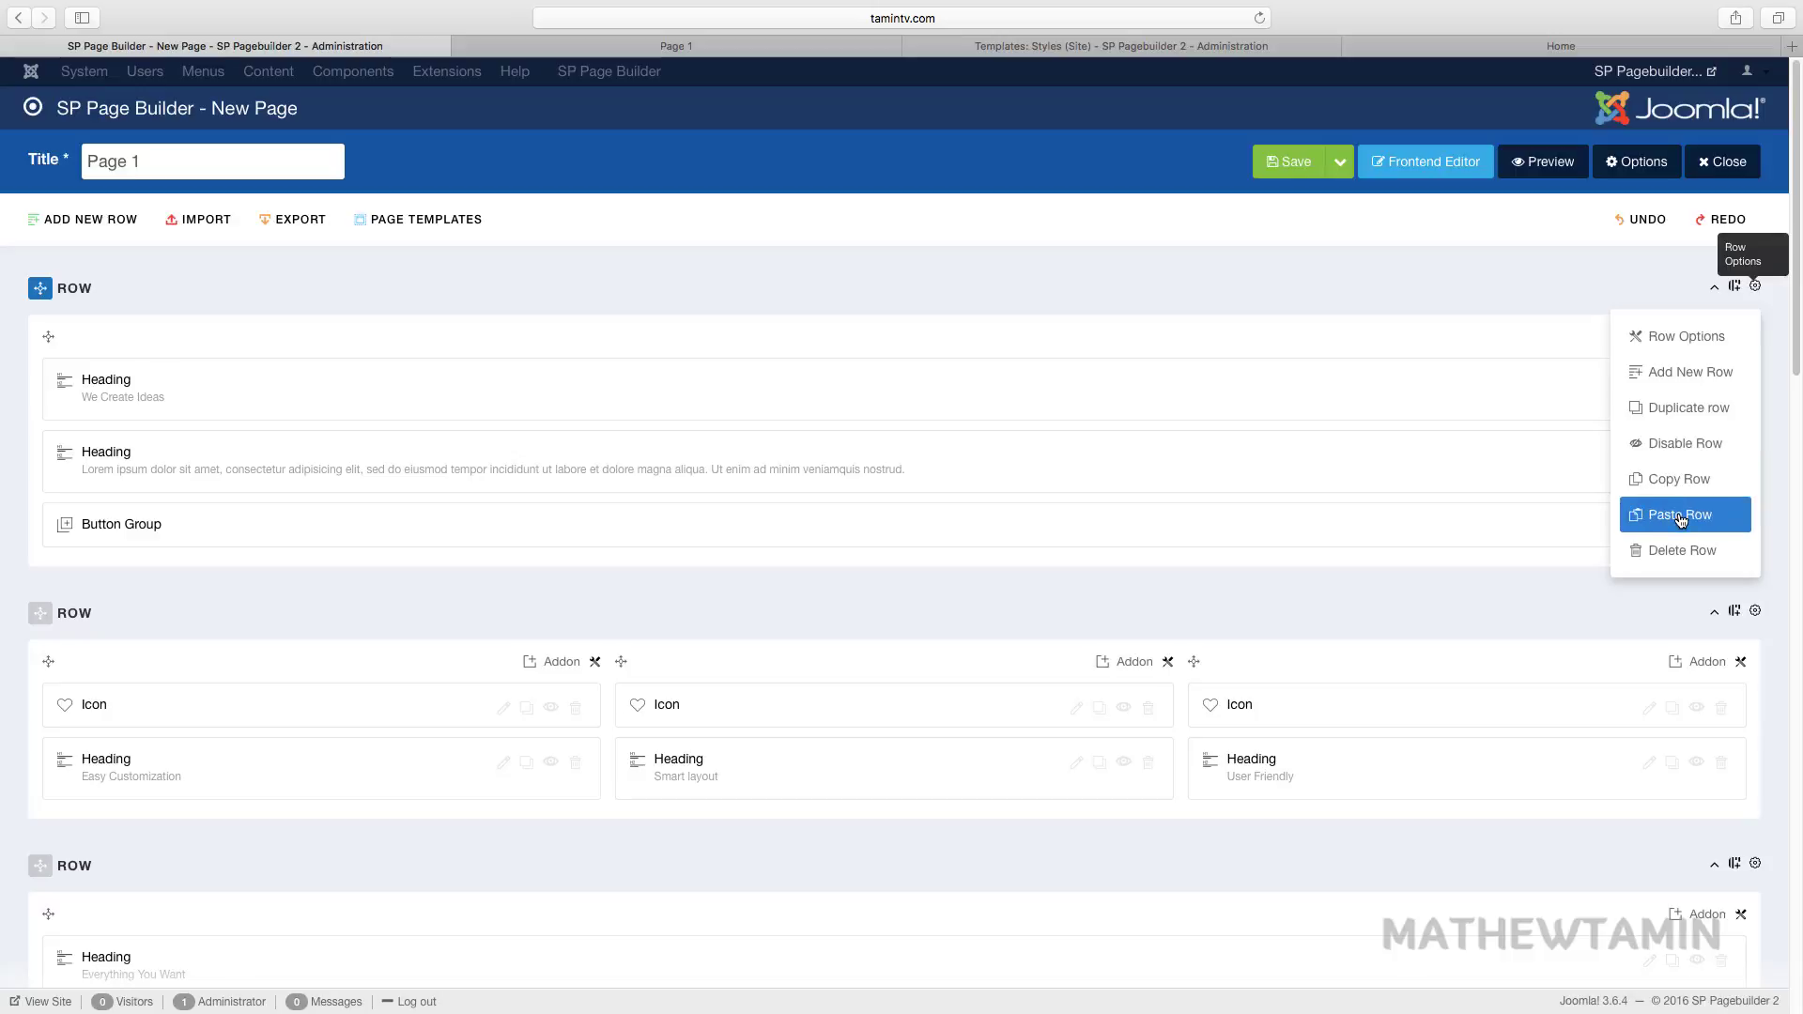
left_click(1677, 413)
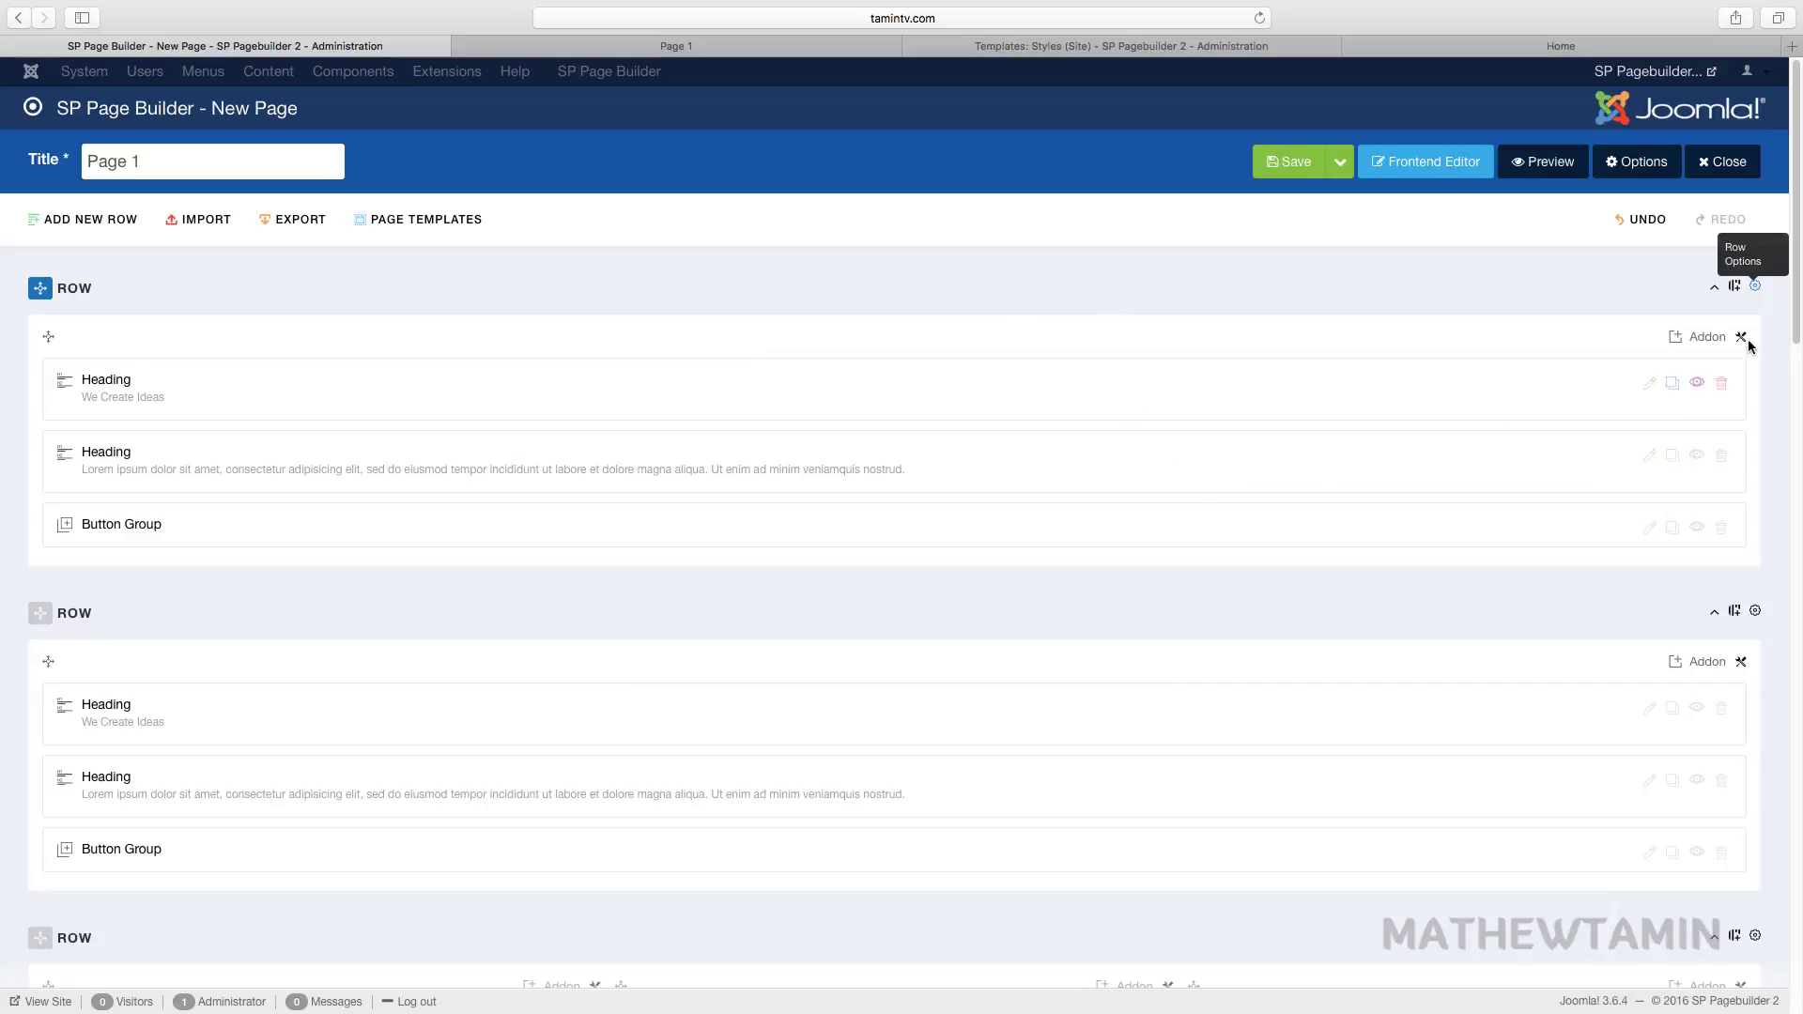
left_click(1755, 288)
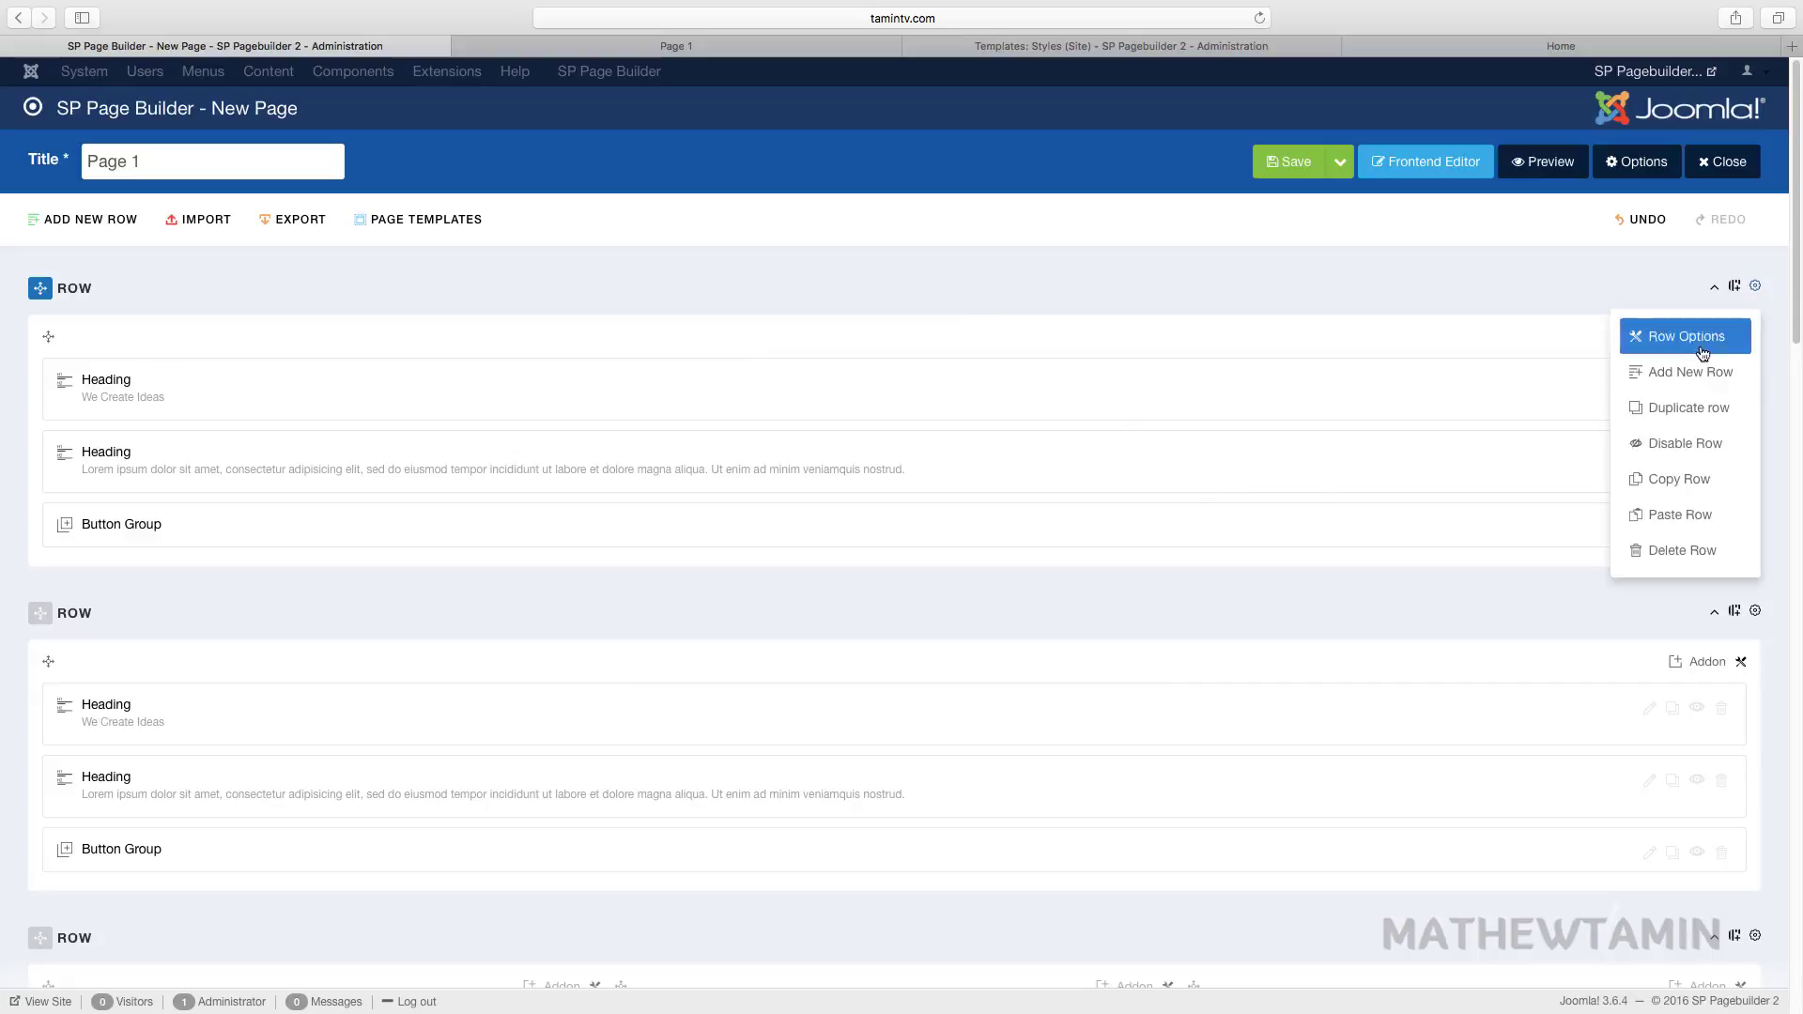
left_click(1670, 450)
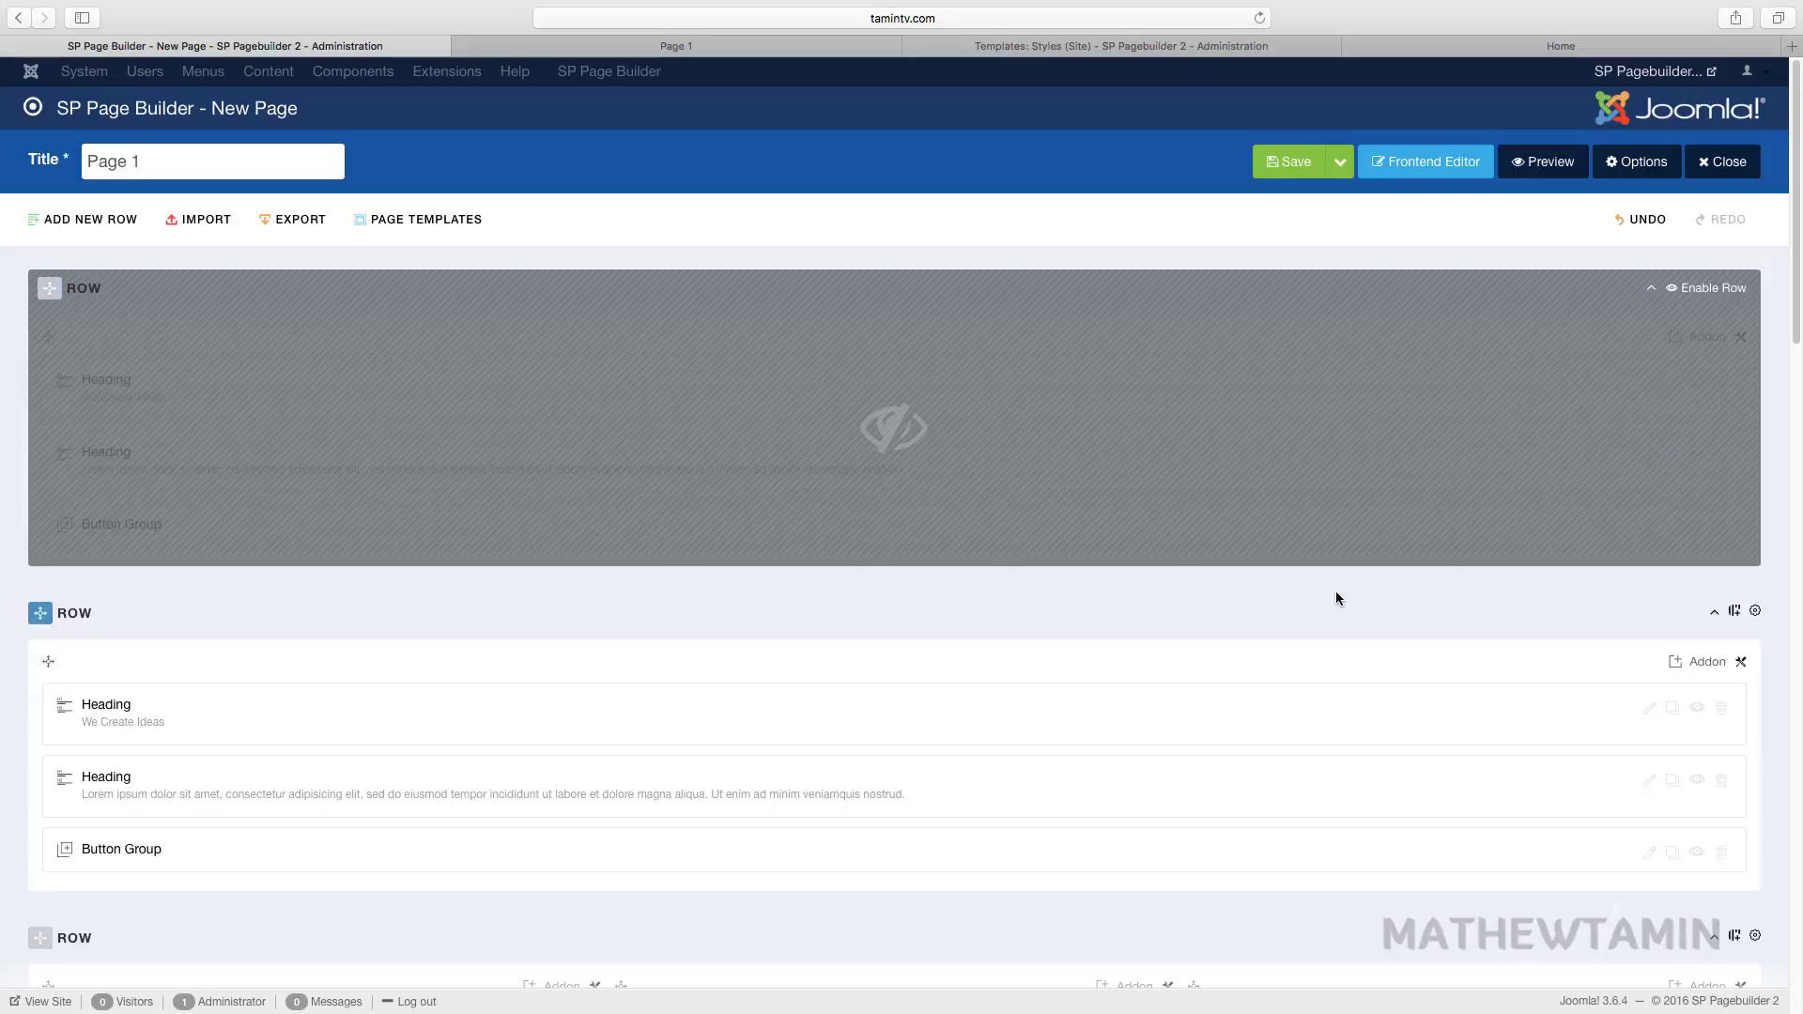
Delete the enabled copy of the We Create Ideas row below the disabled one and confirm the deletion.
left_click(1755, 612)
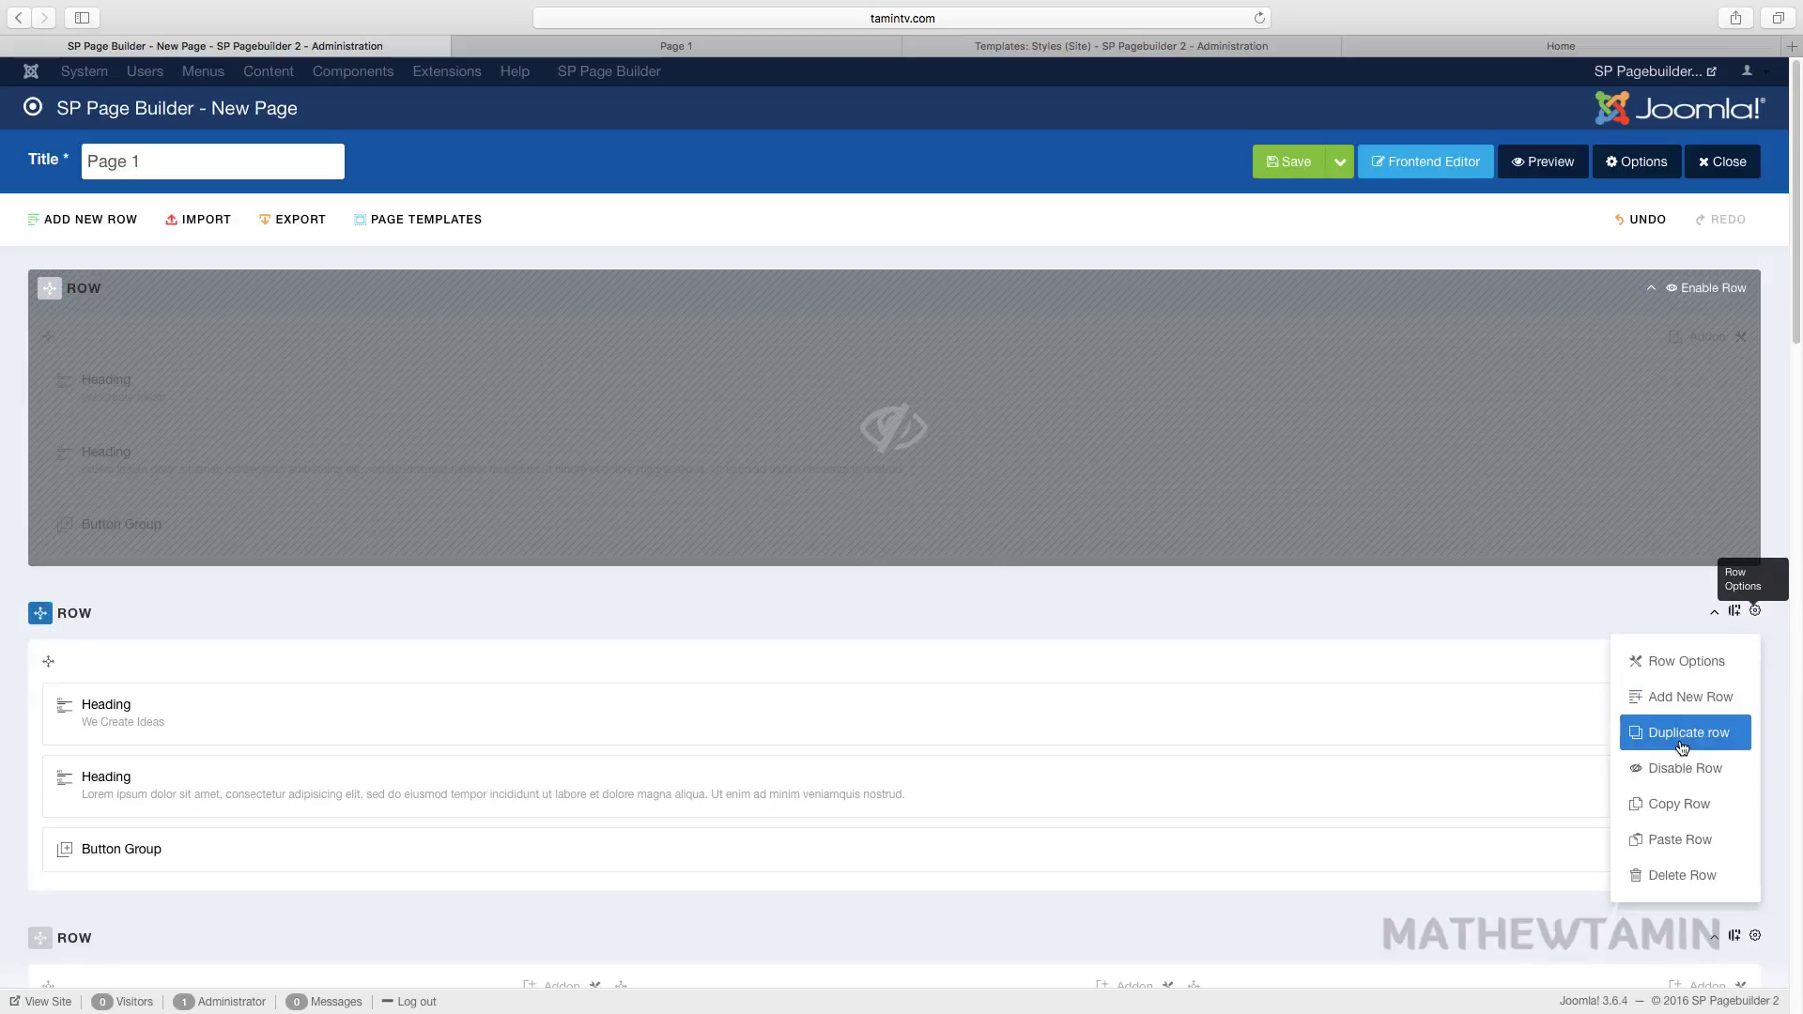
left_click(1682, 875)
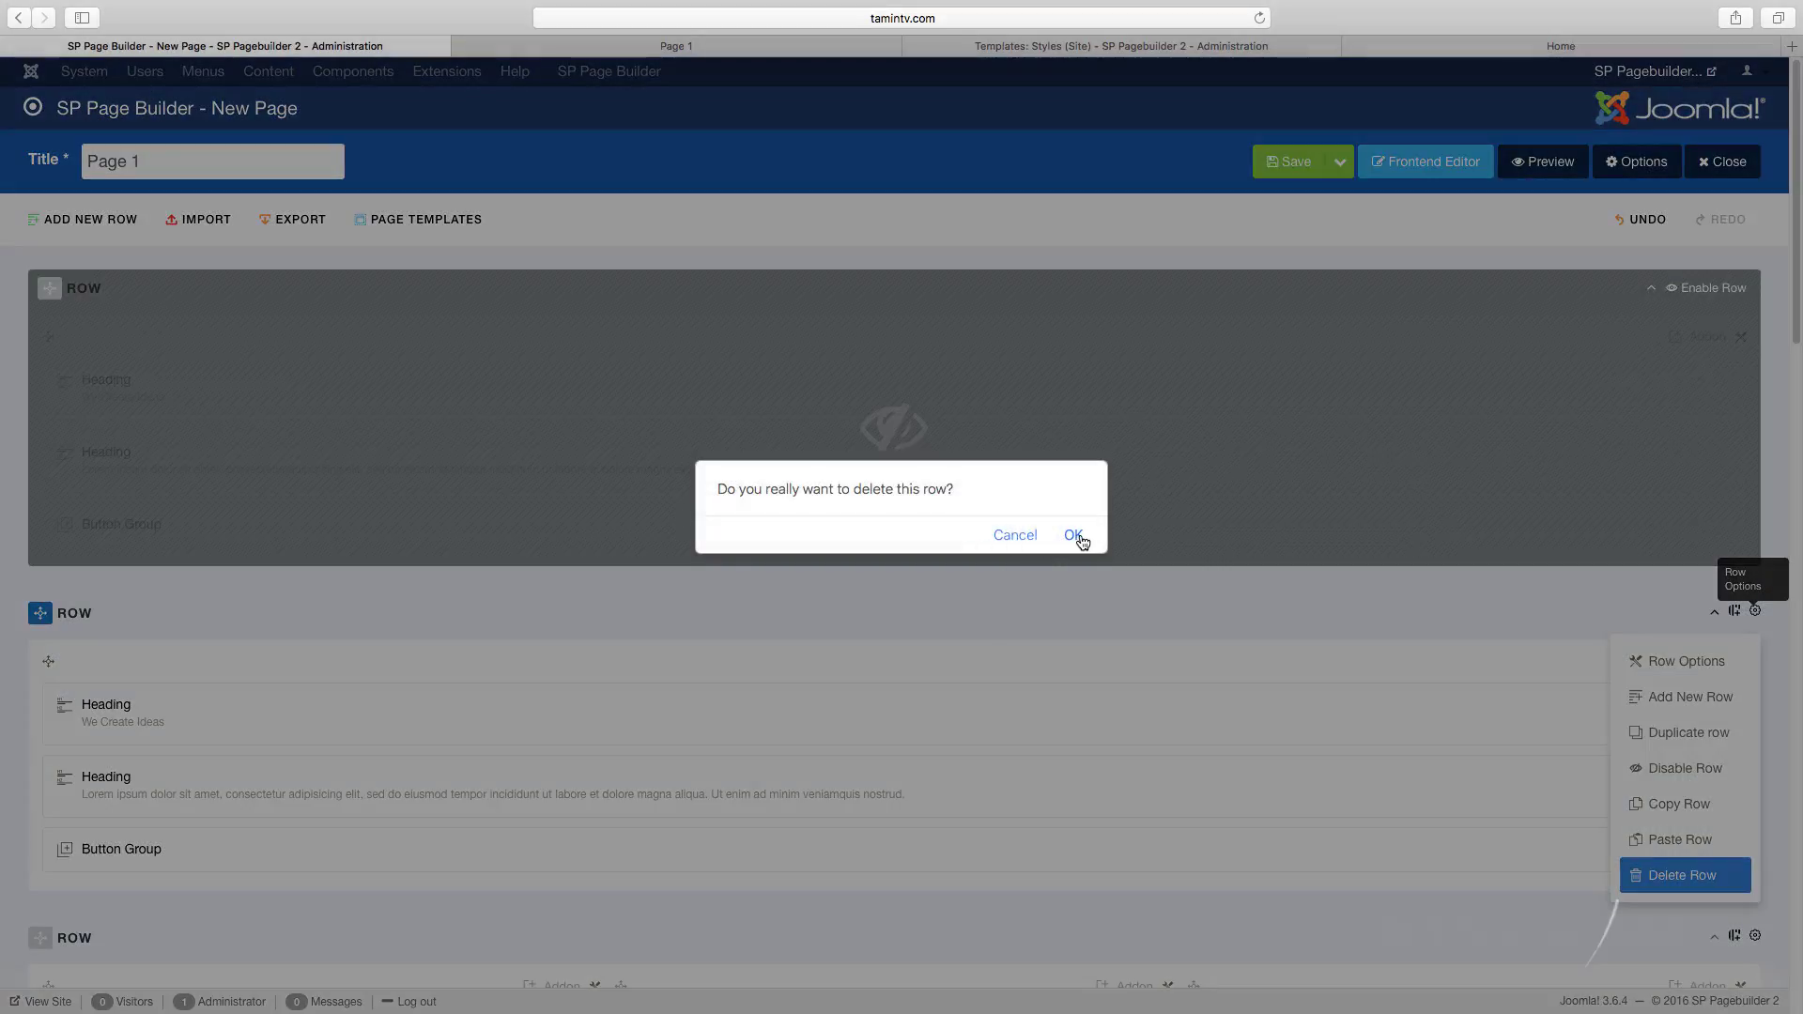
left_click(1074, 534)
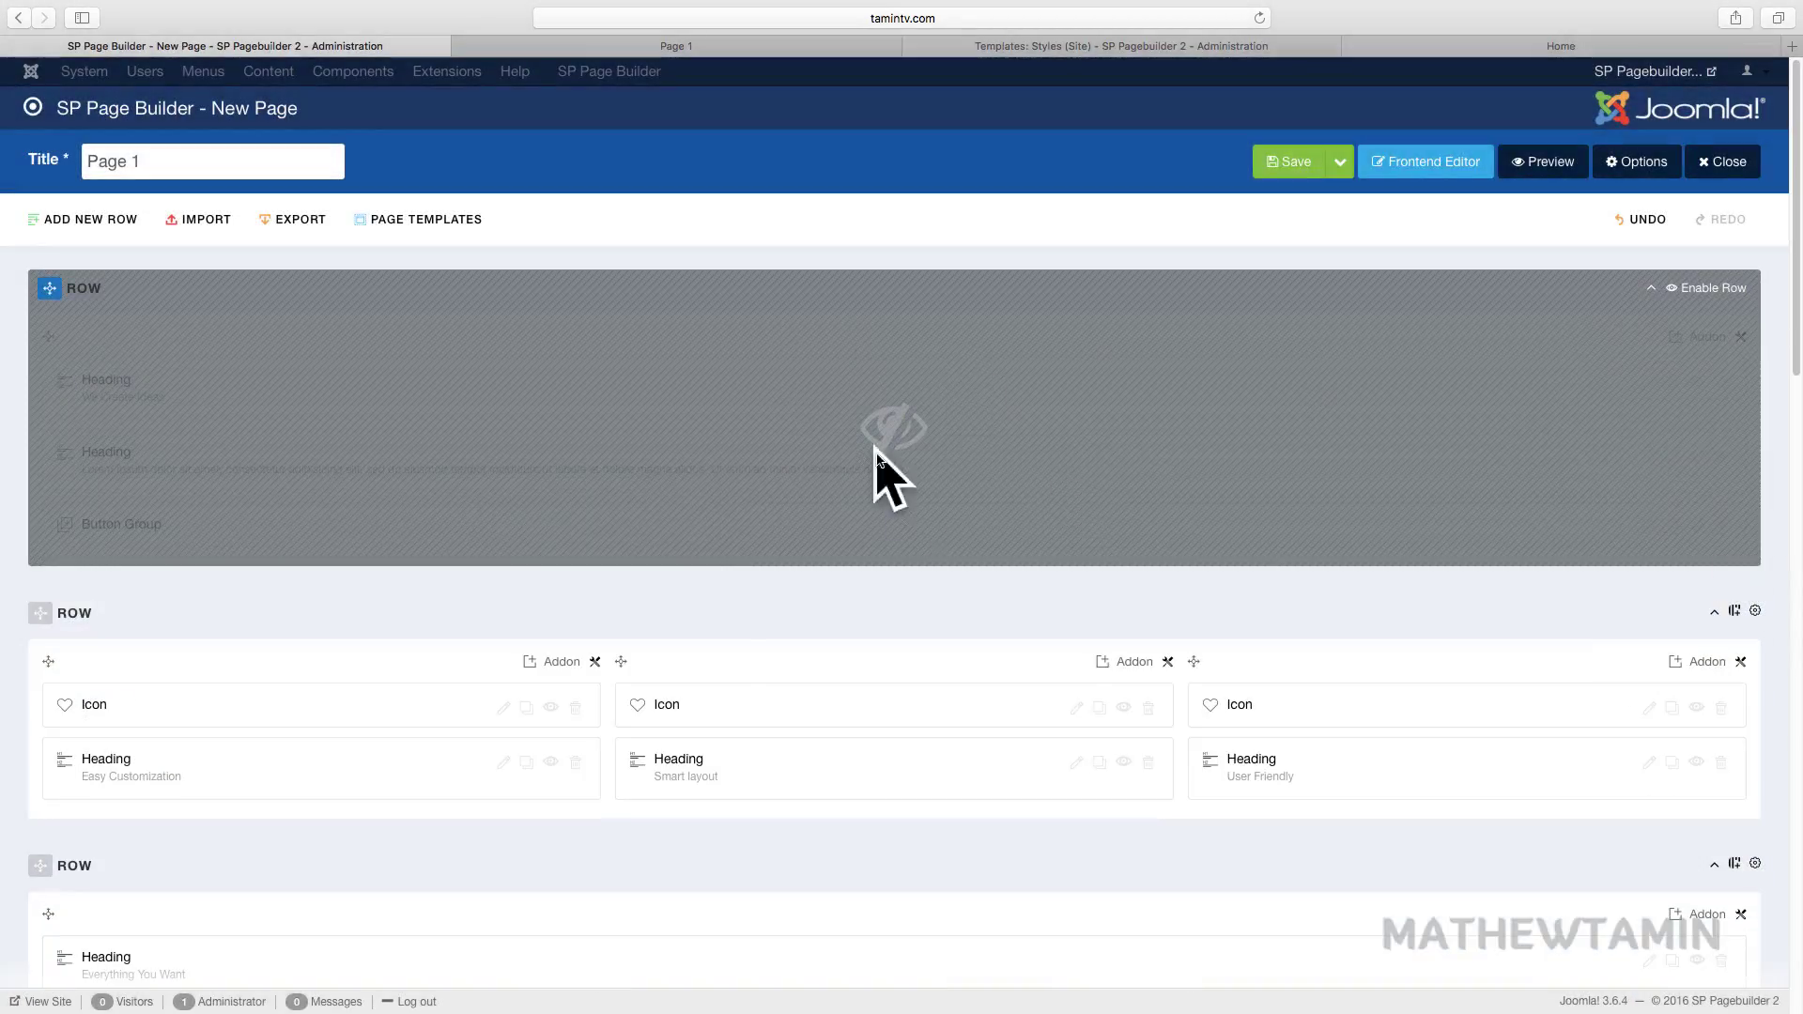
Save Page 1 with its first row disabled and reload the page preview.
left_click(1283, 167)
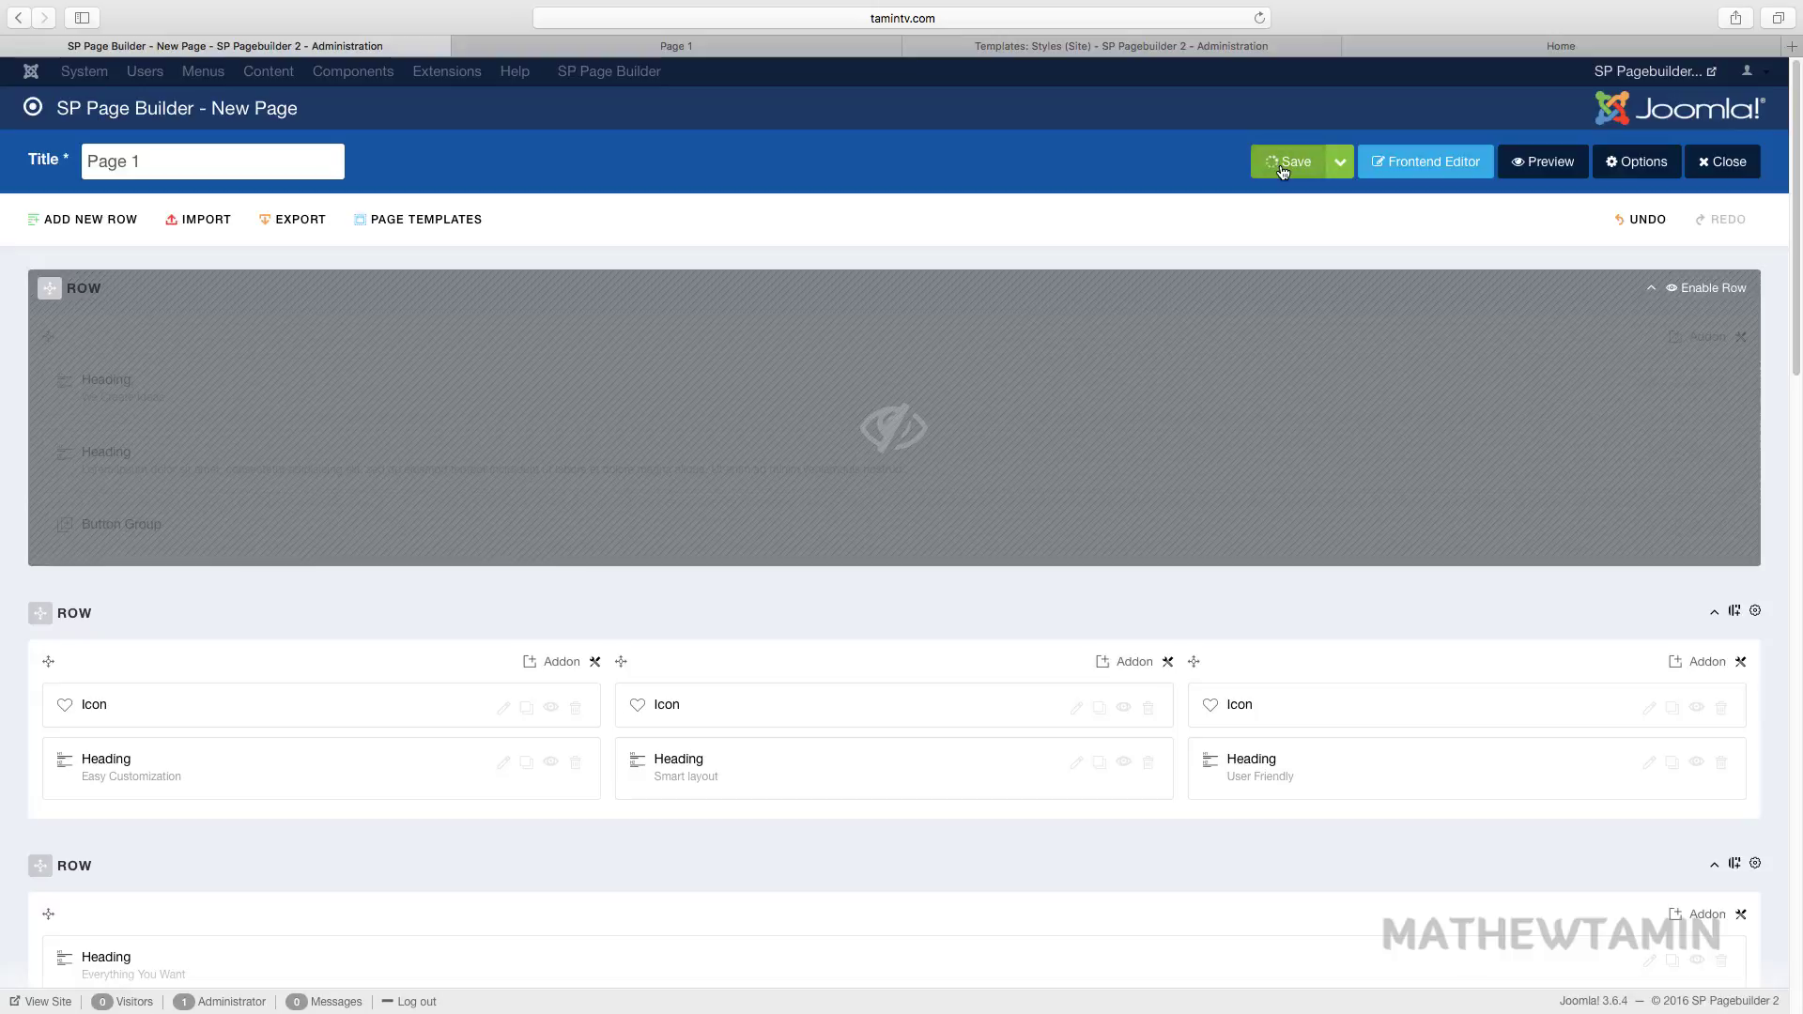
left_click(614, 45)
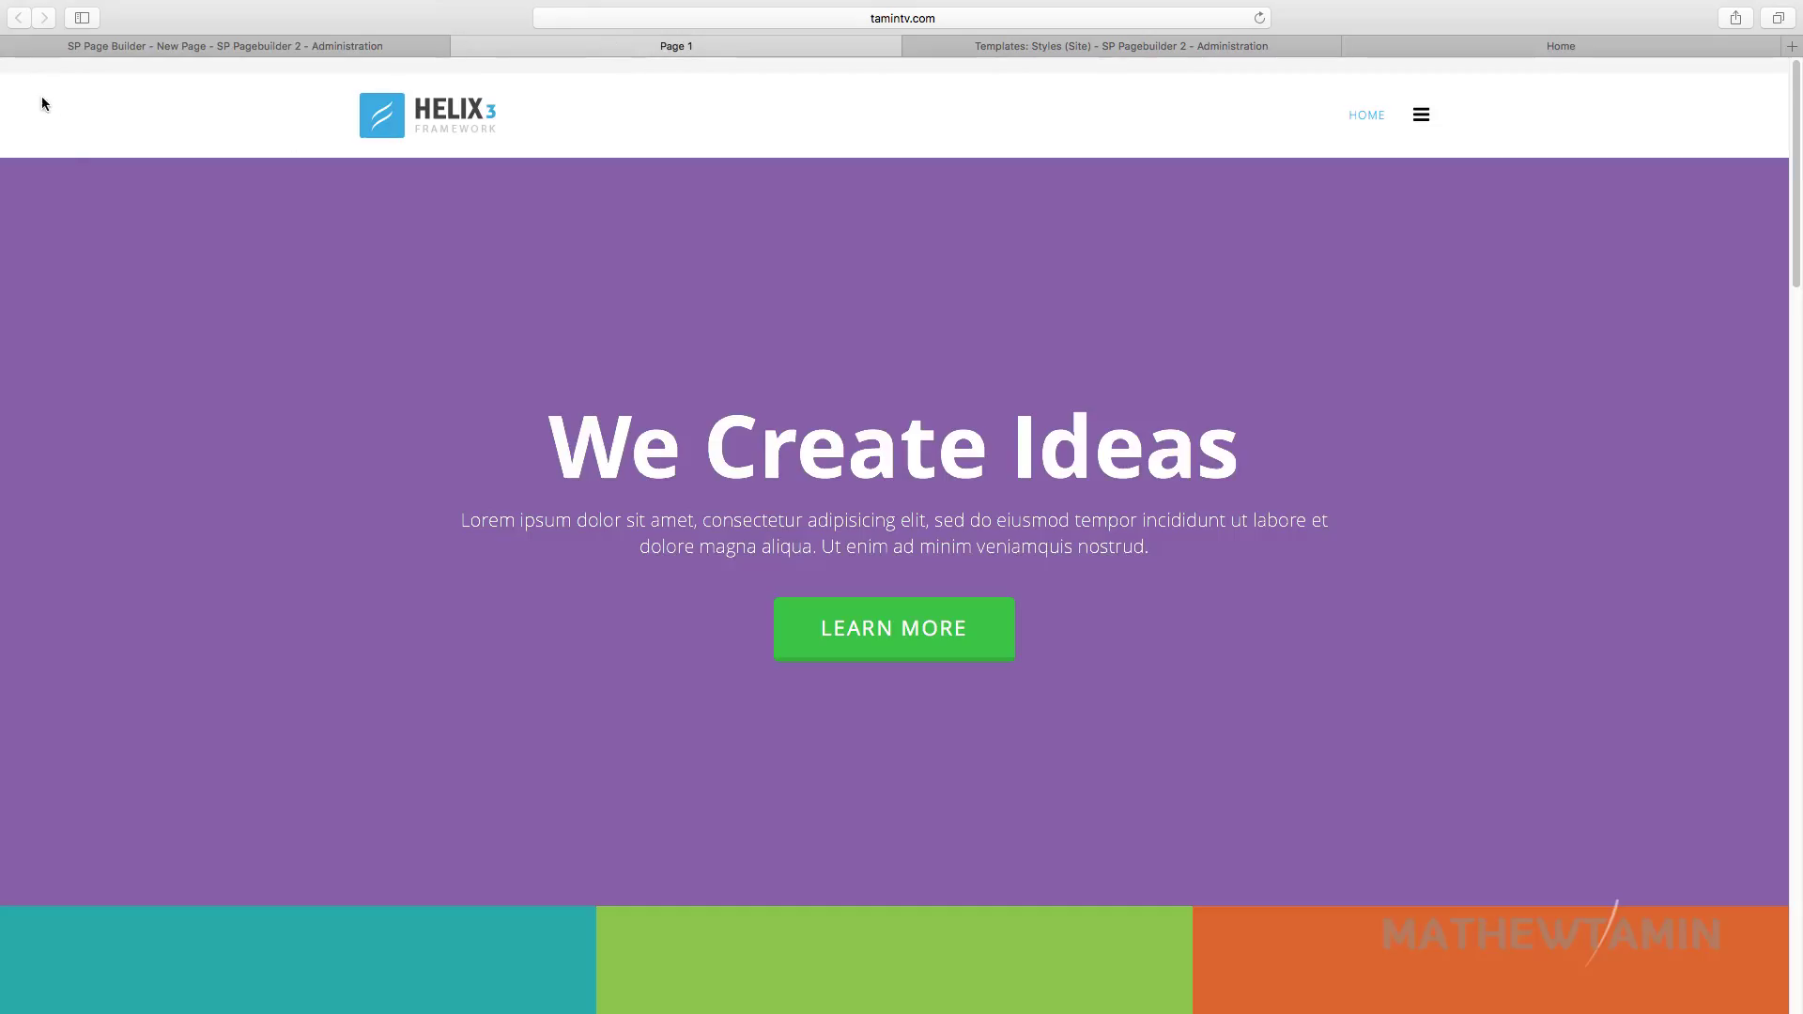
left_click(1260, 17)
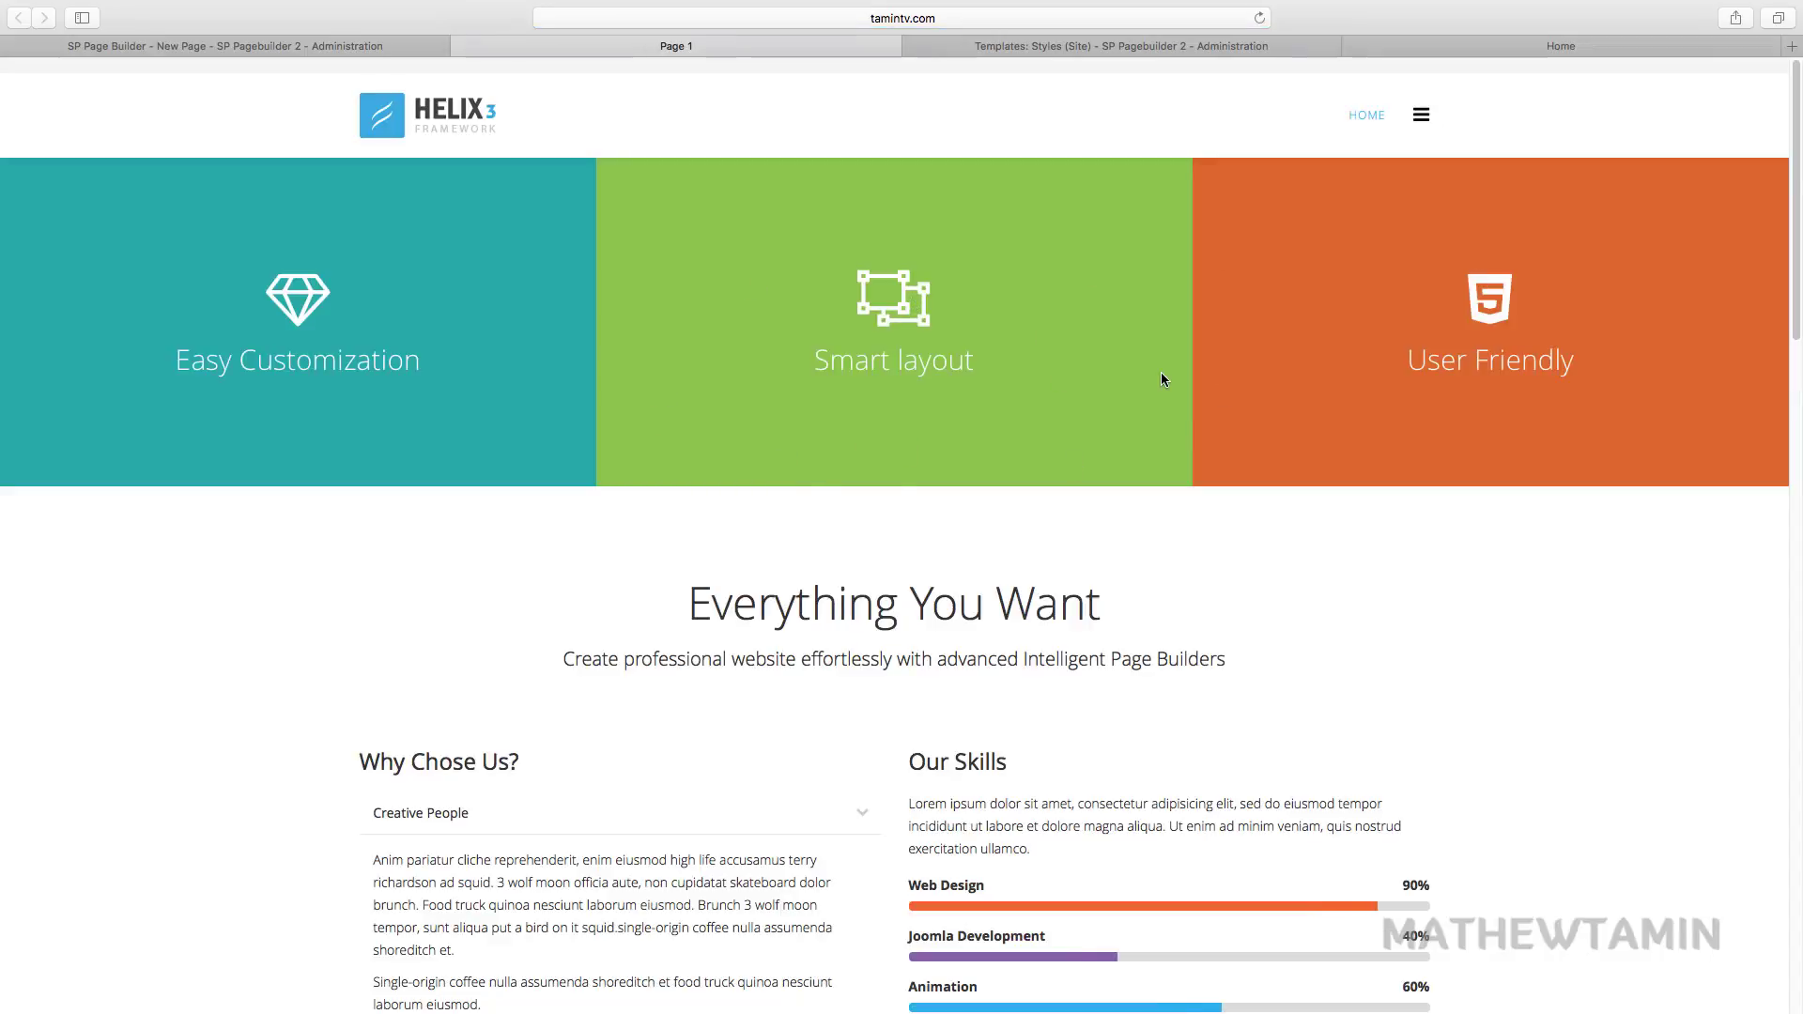
Enable the first row again, then save Page 1 and check it in the reloaded preview.
left_click(370, 48)
left_click(1663, 289)
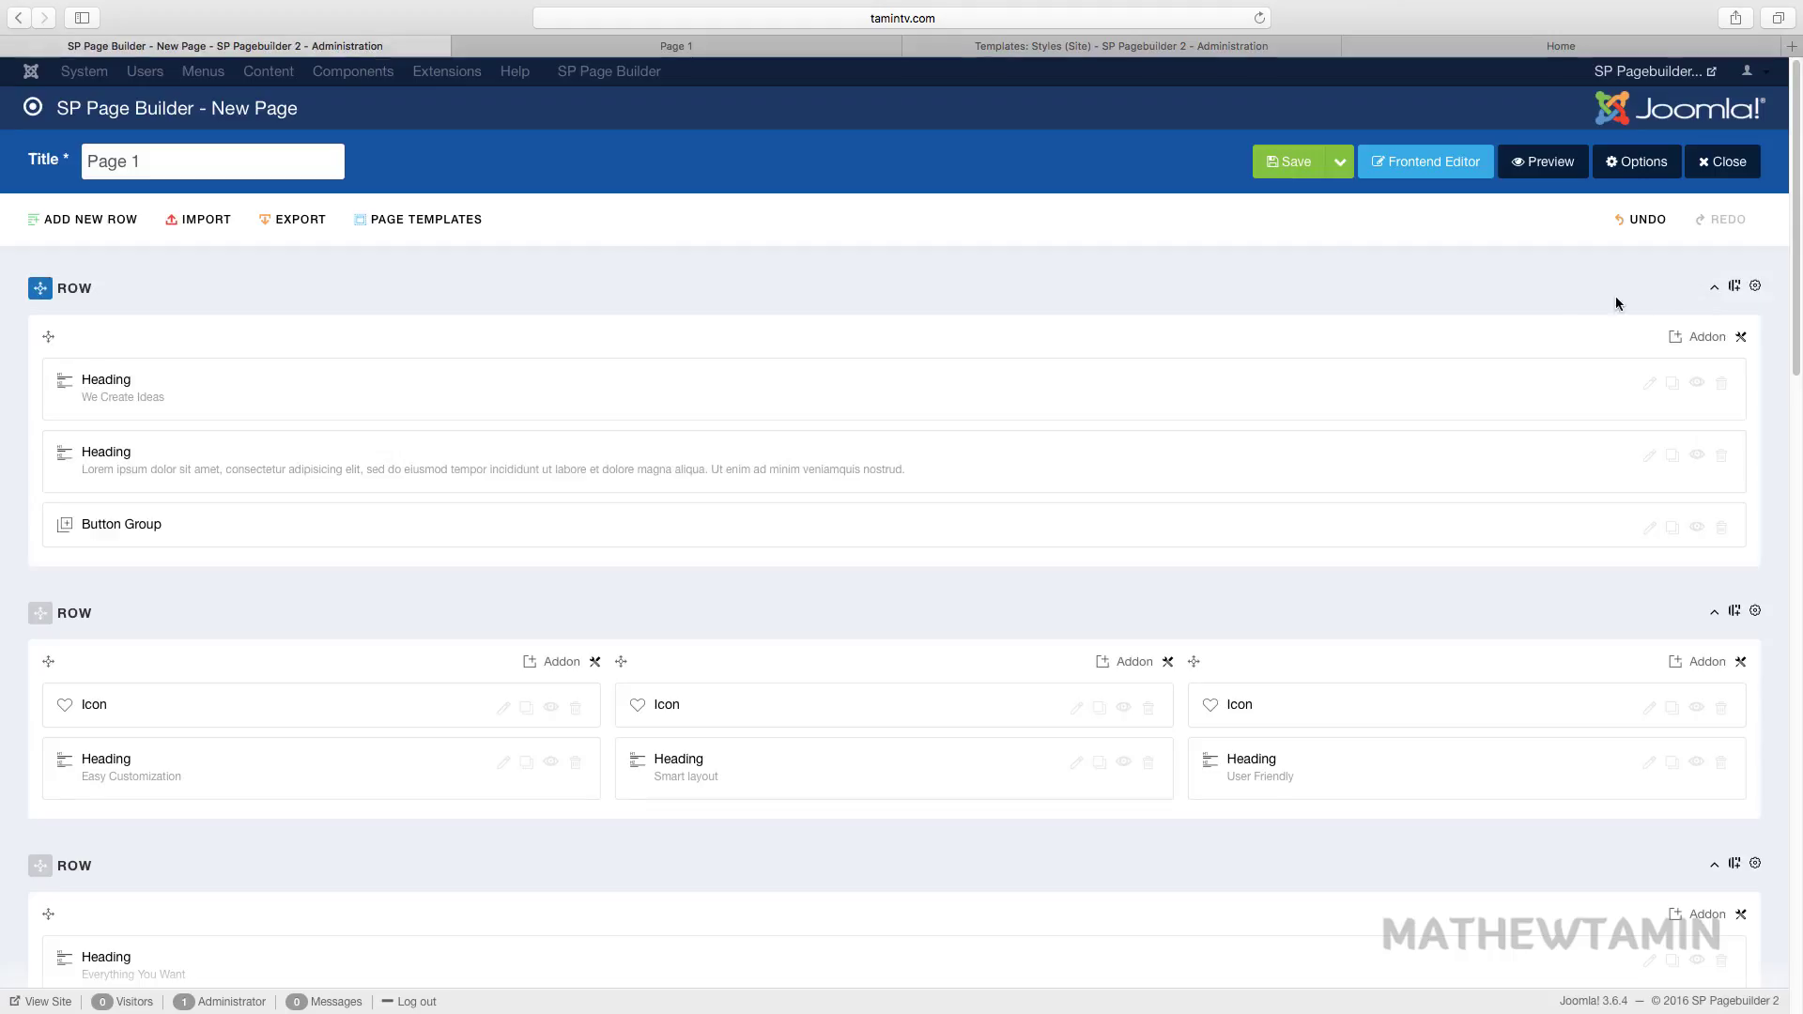
left_click(1282, 162)
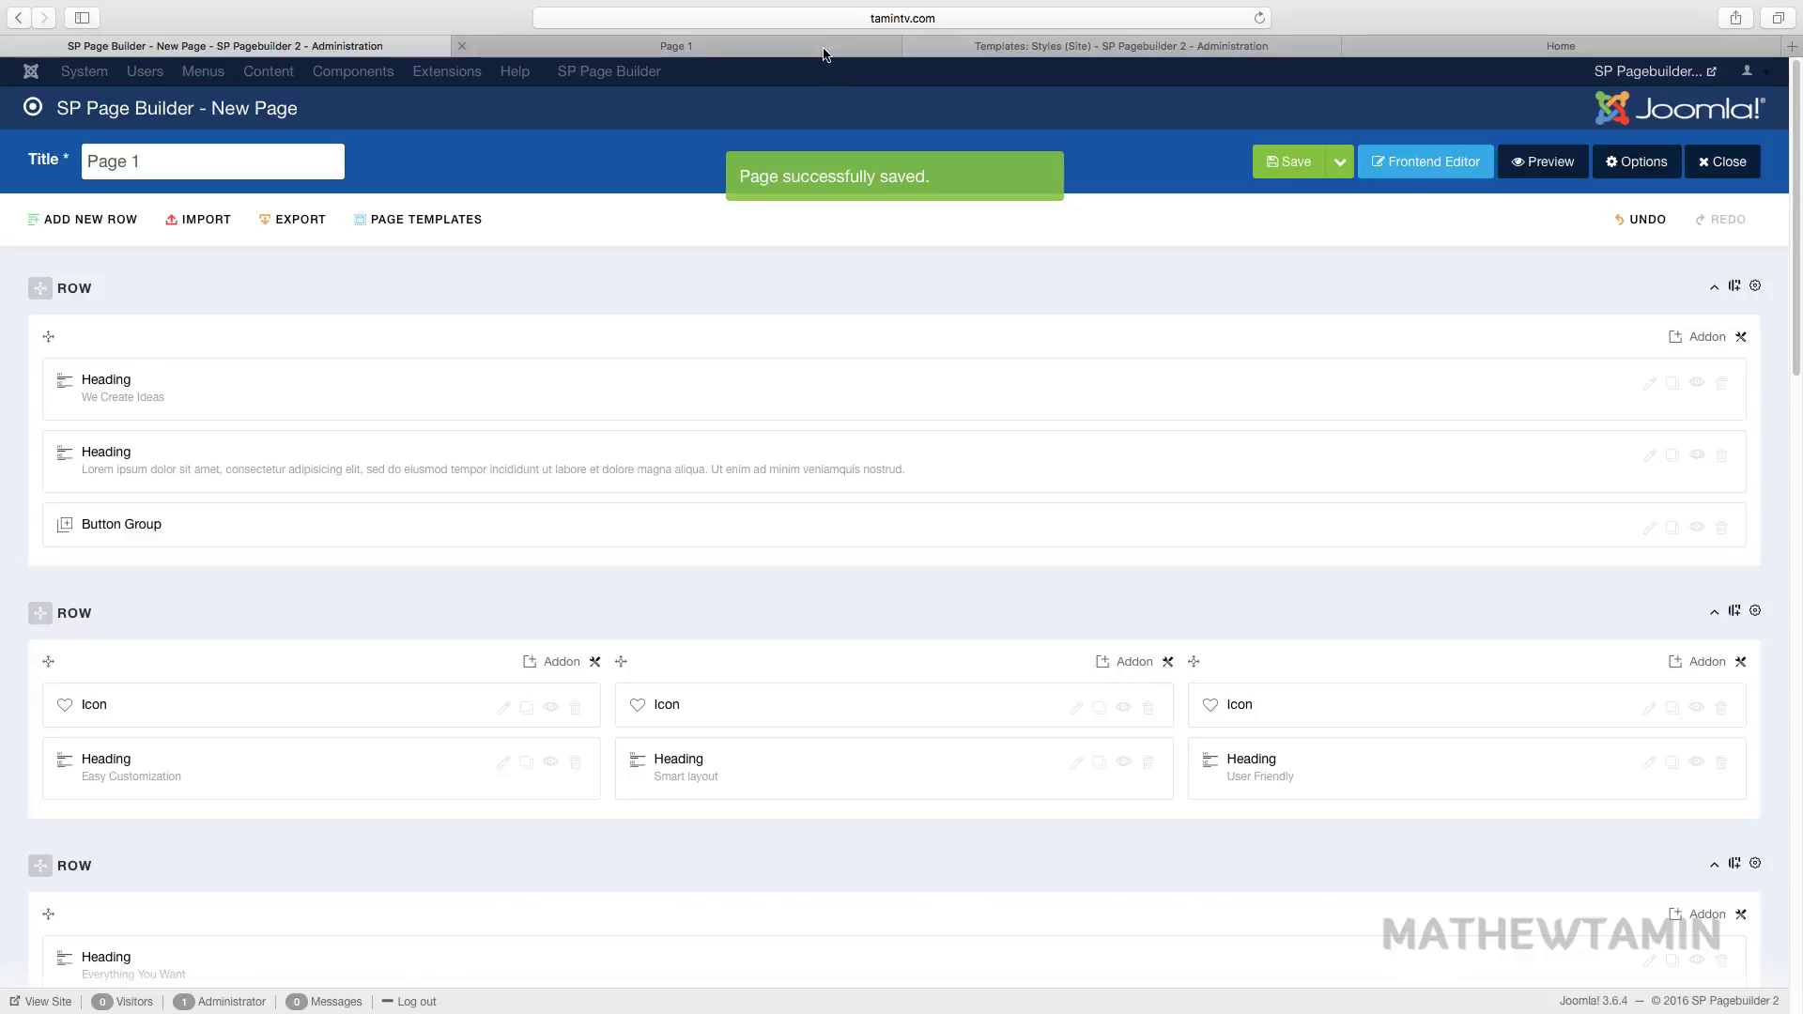
left_click(826, 52)
left_click(1262, 20)
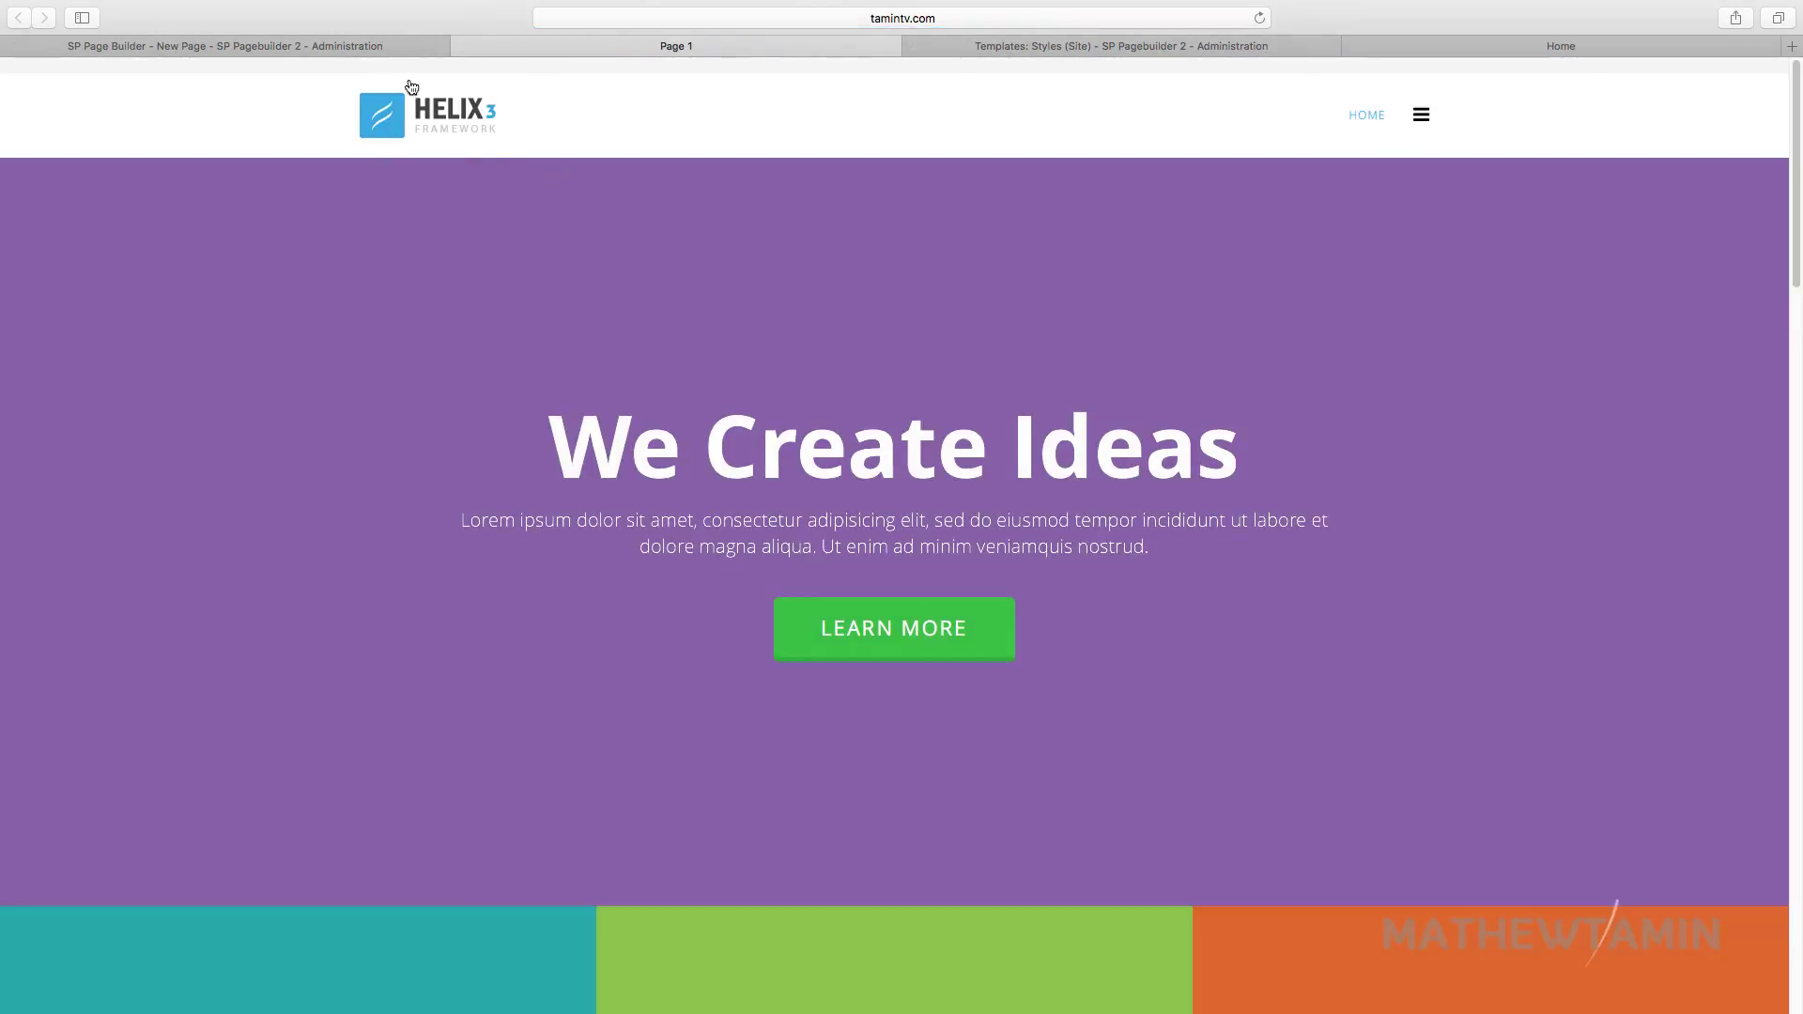
Return to the page editor and disable only the We Create Ideas heading addon in the first row.
left_click(437, 46)
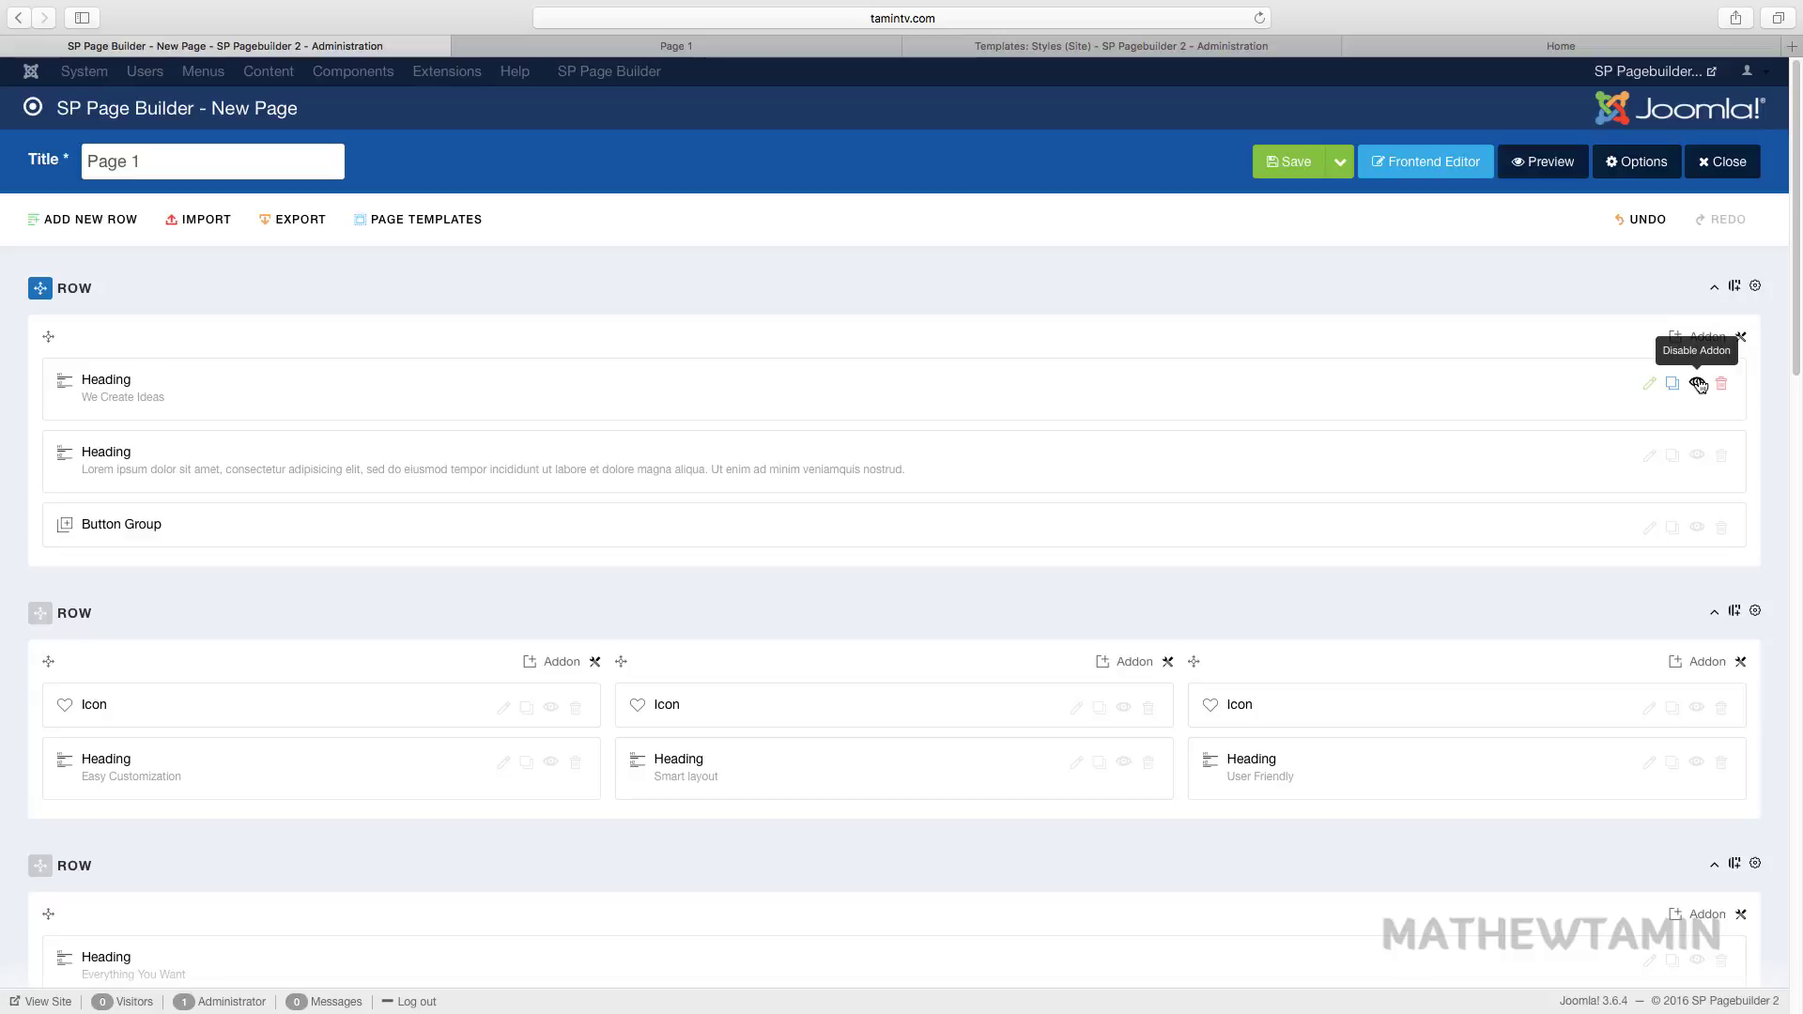
left_click(1756, 288)
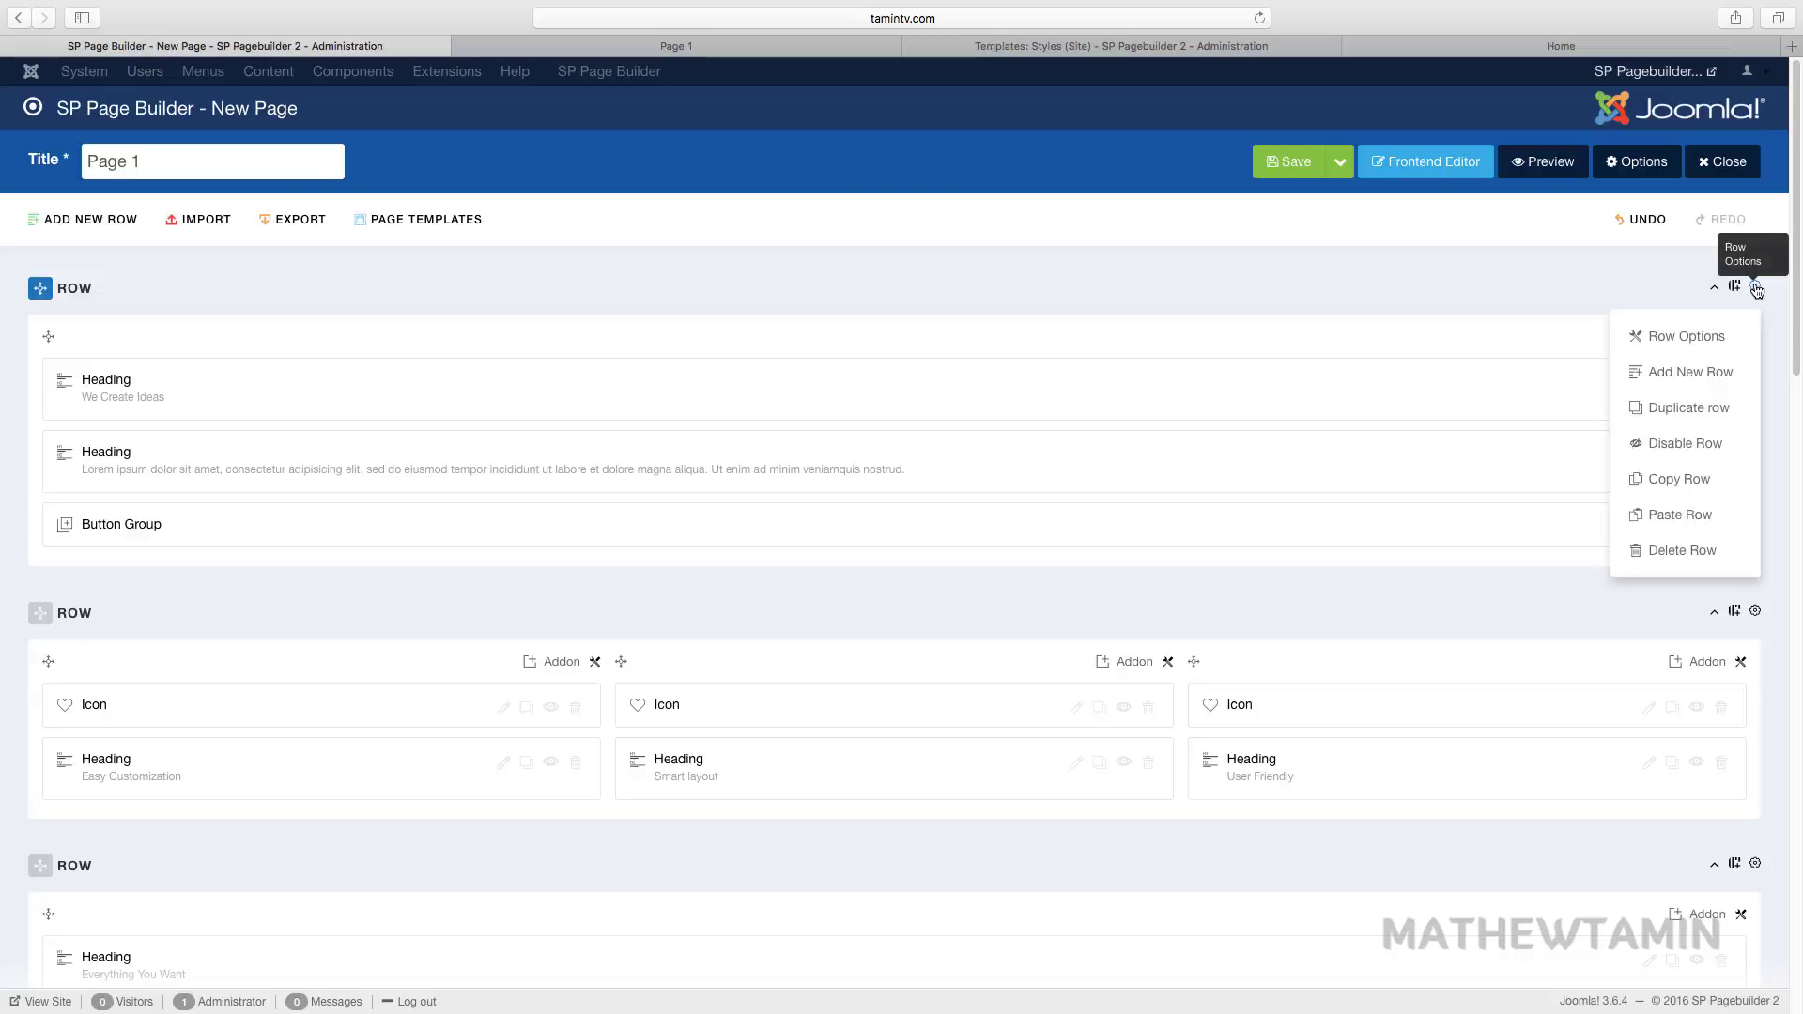
left_click(1408, 308)
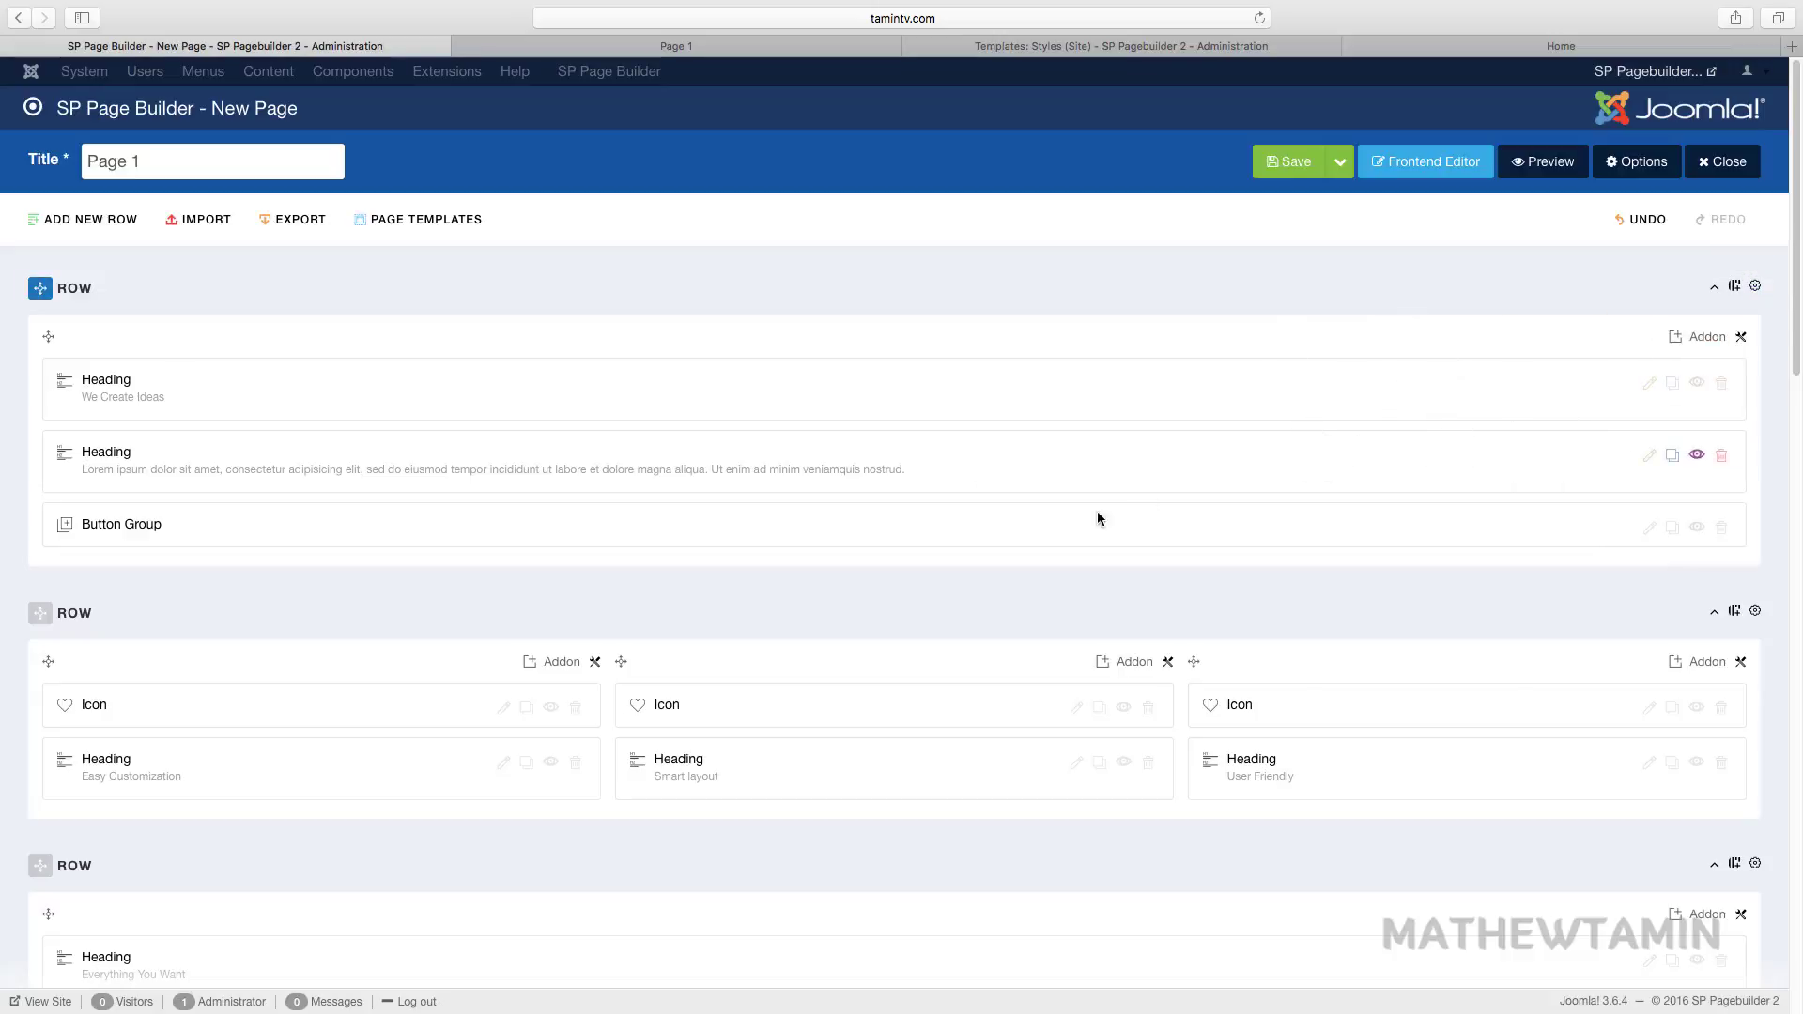
left_click(1699, 385)
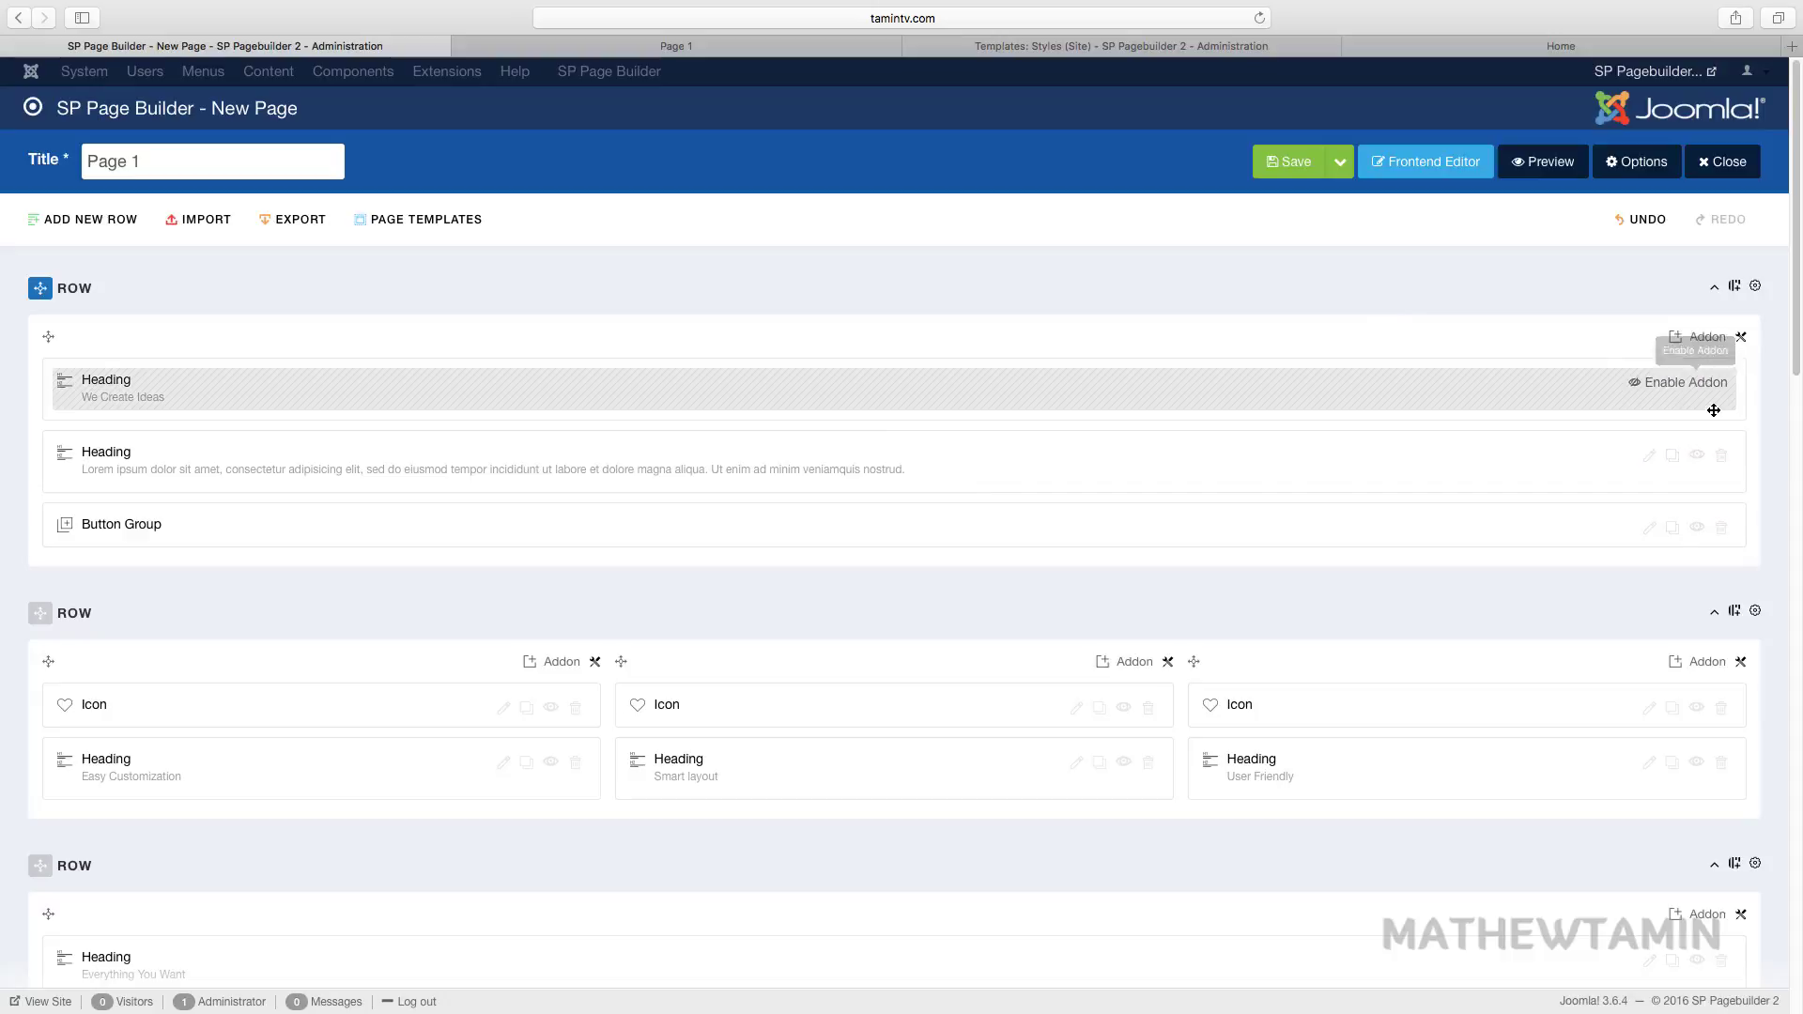
Save Page 1 with the We Create Ideas heading disabled and reload the page preview.
left_click(1291, 162)
left_click(578, 52)
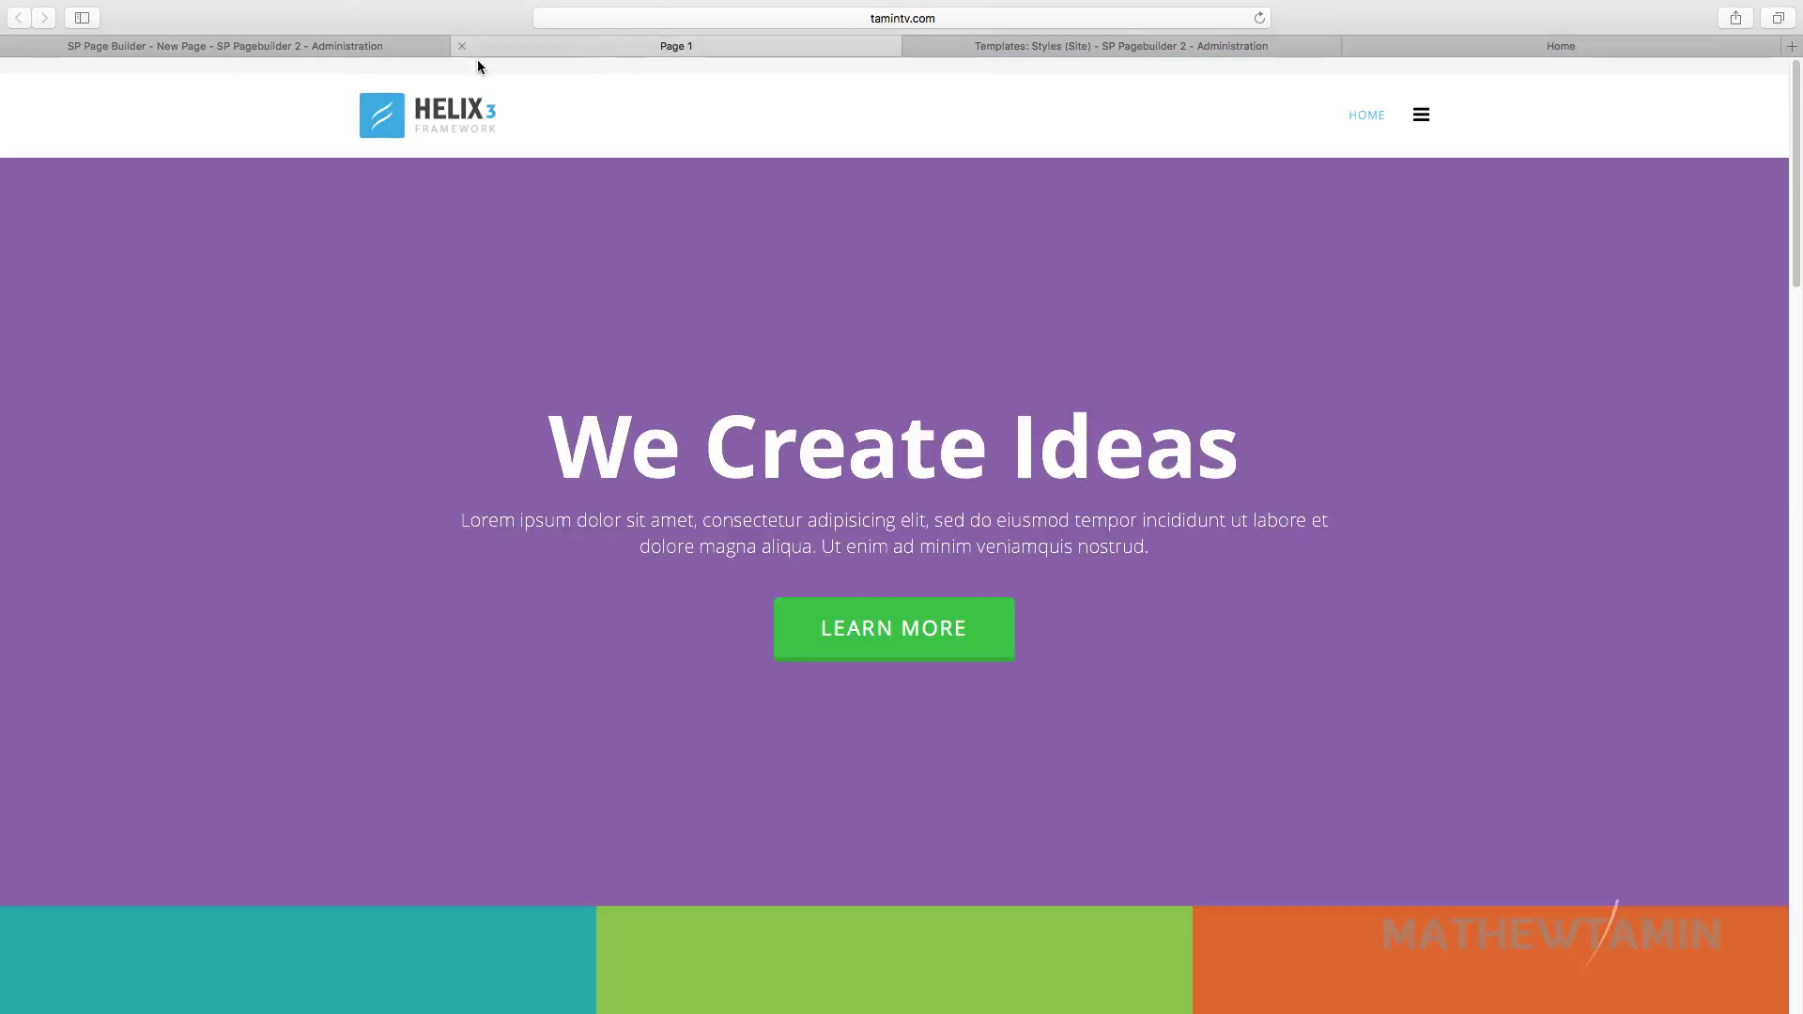
left_click(1259, 18)
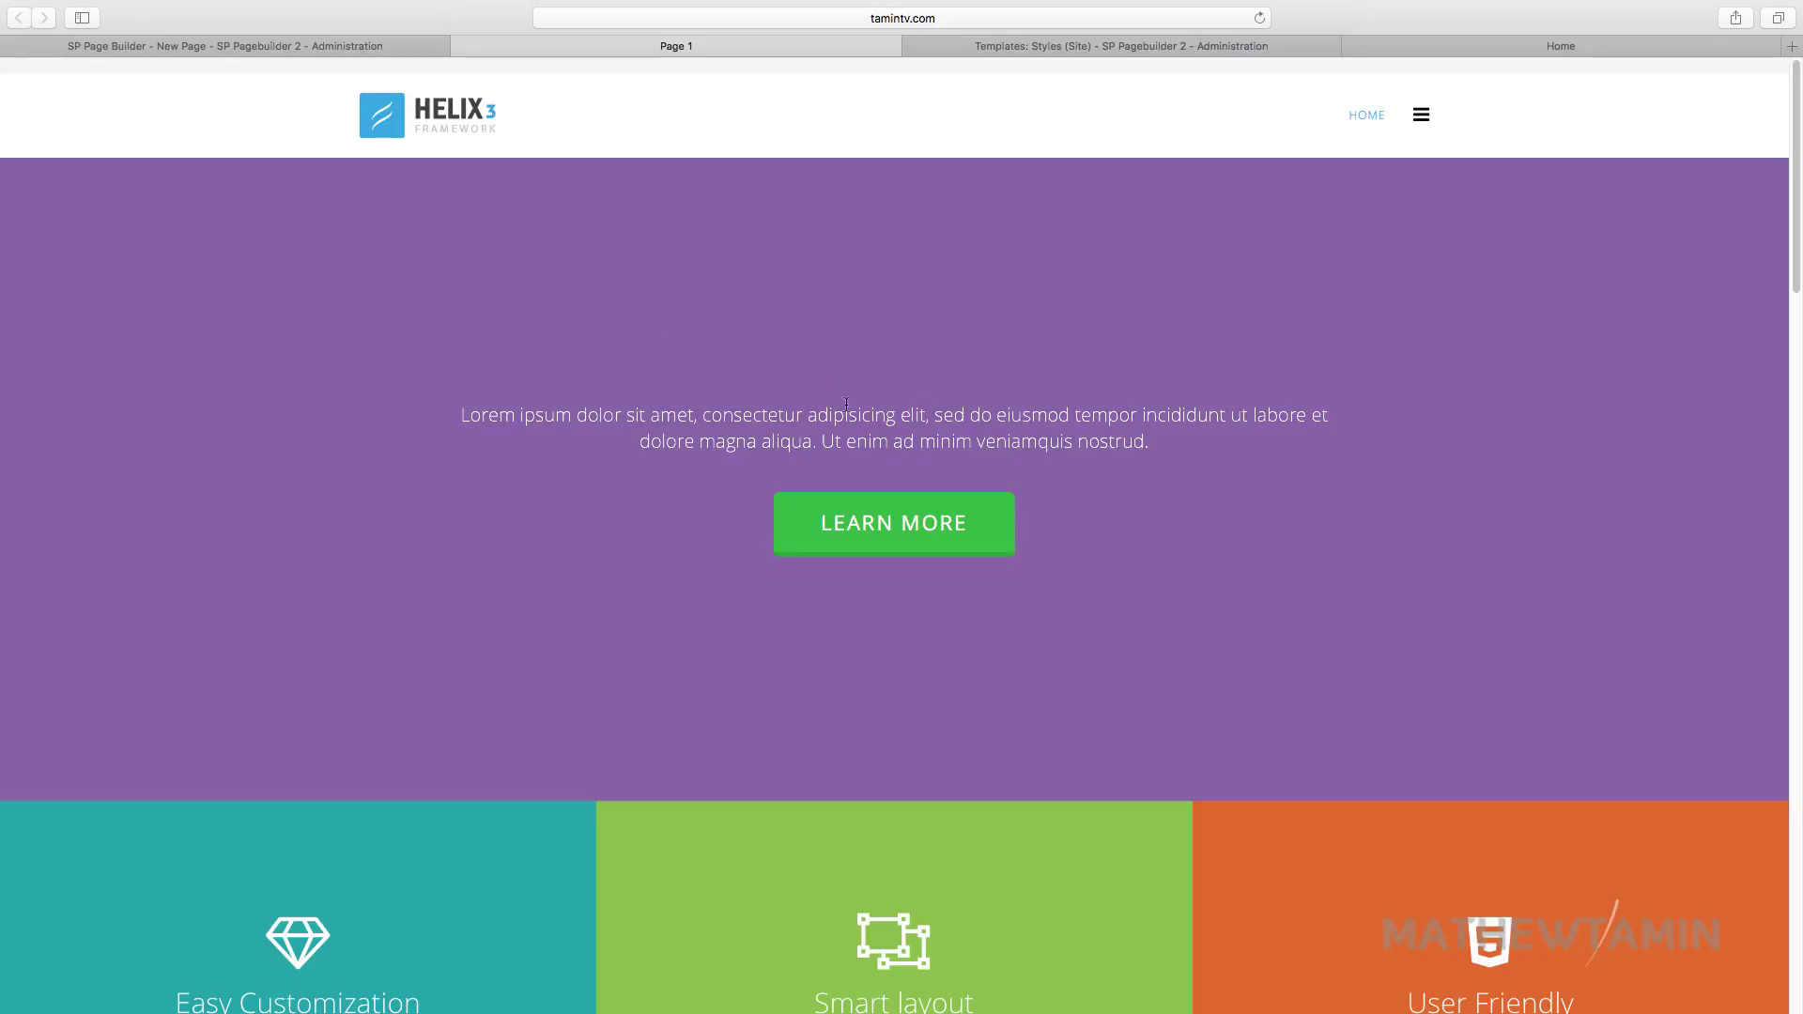
Enable the We Create Ideas heading addon again in the editor and save the page.
left_click(333, 49)
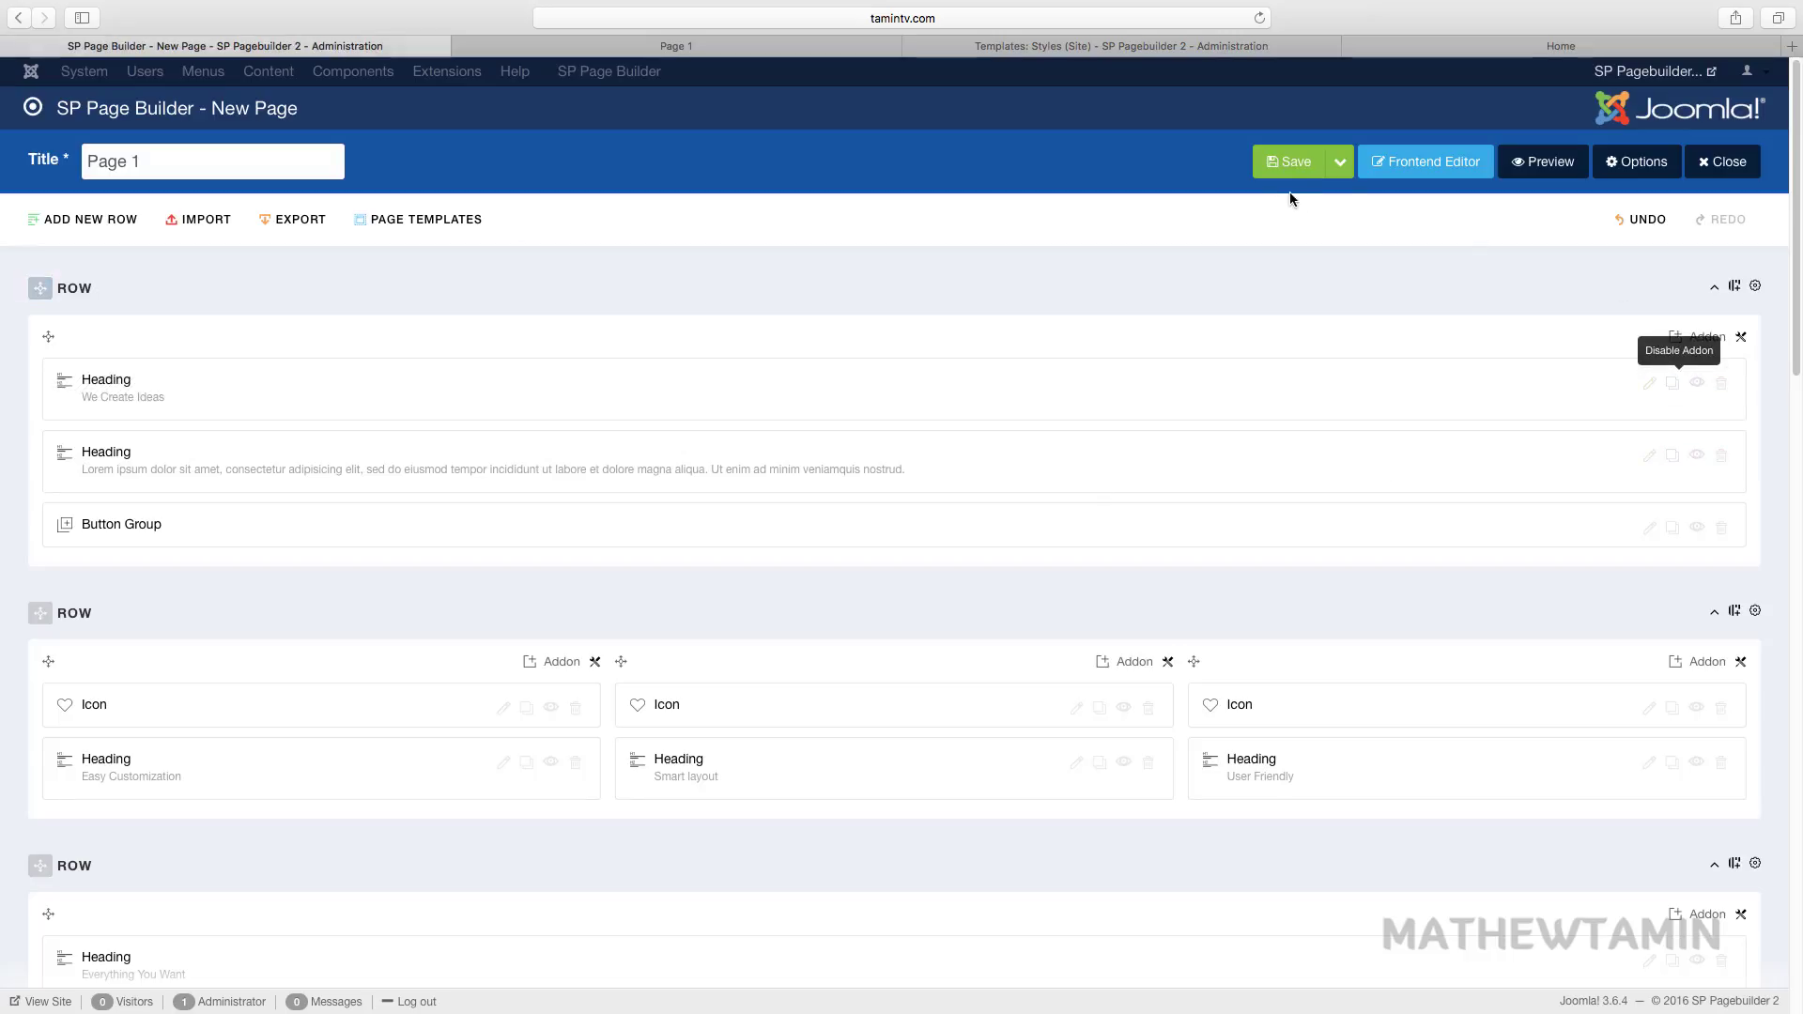
left_click(1288, 162)
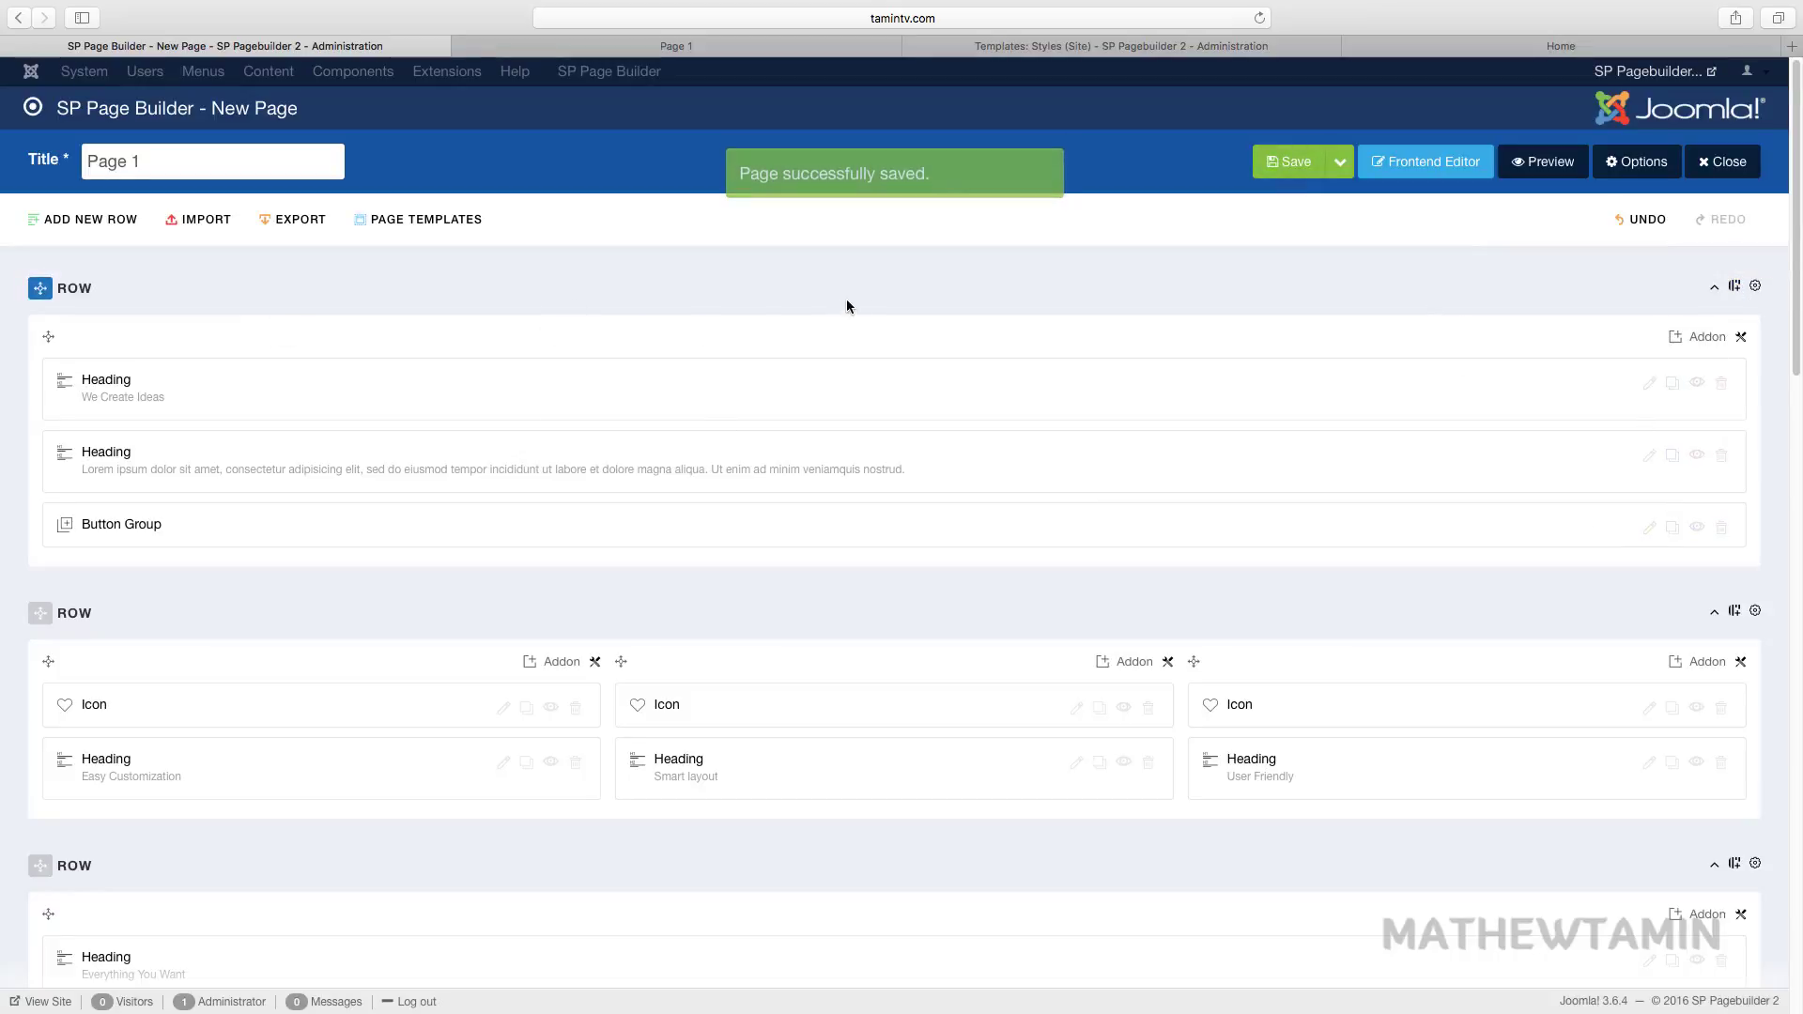
Compare the commands offered for the first row's column with those offered for the row itself.
left_click(1743, 339)
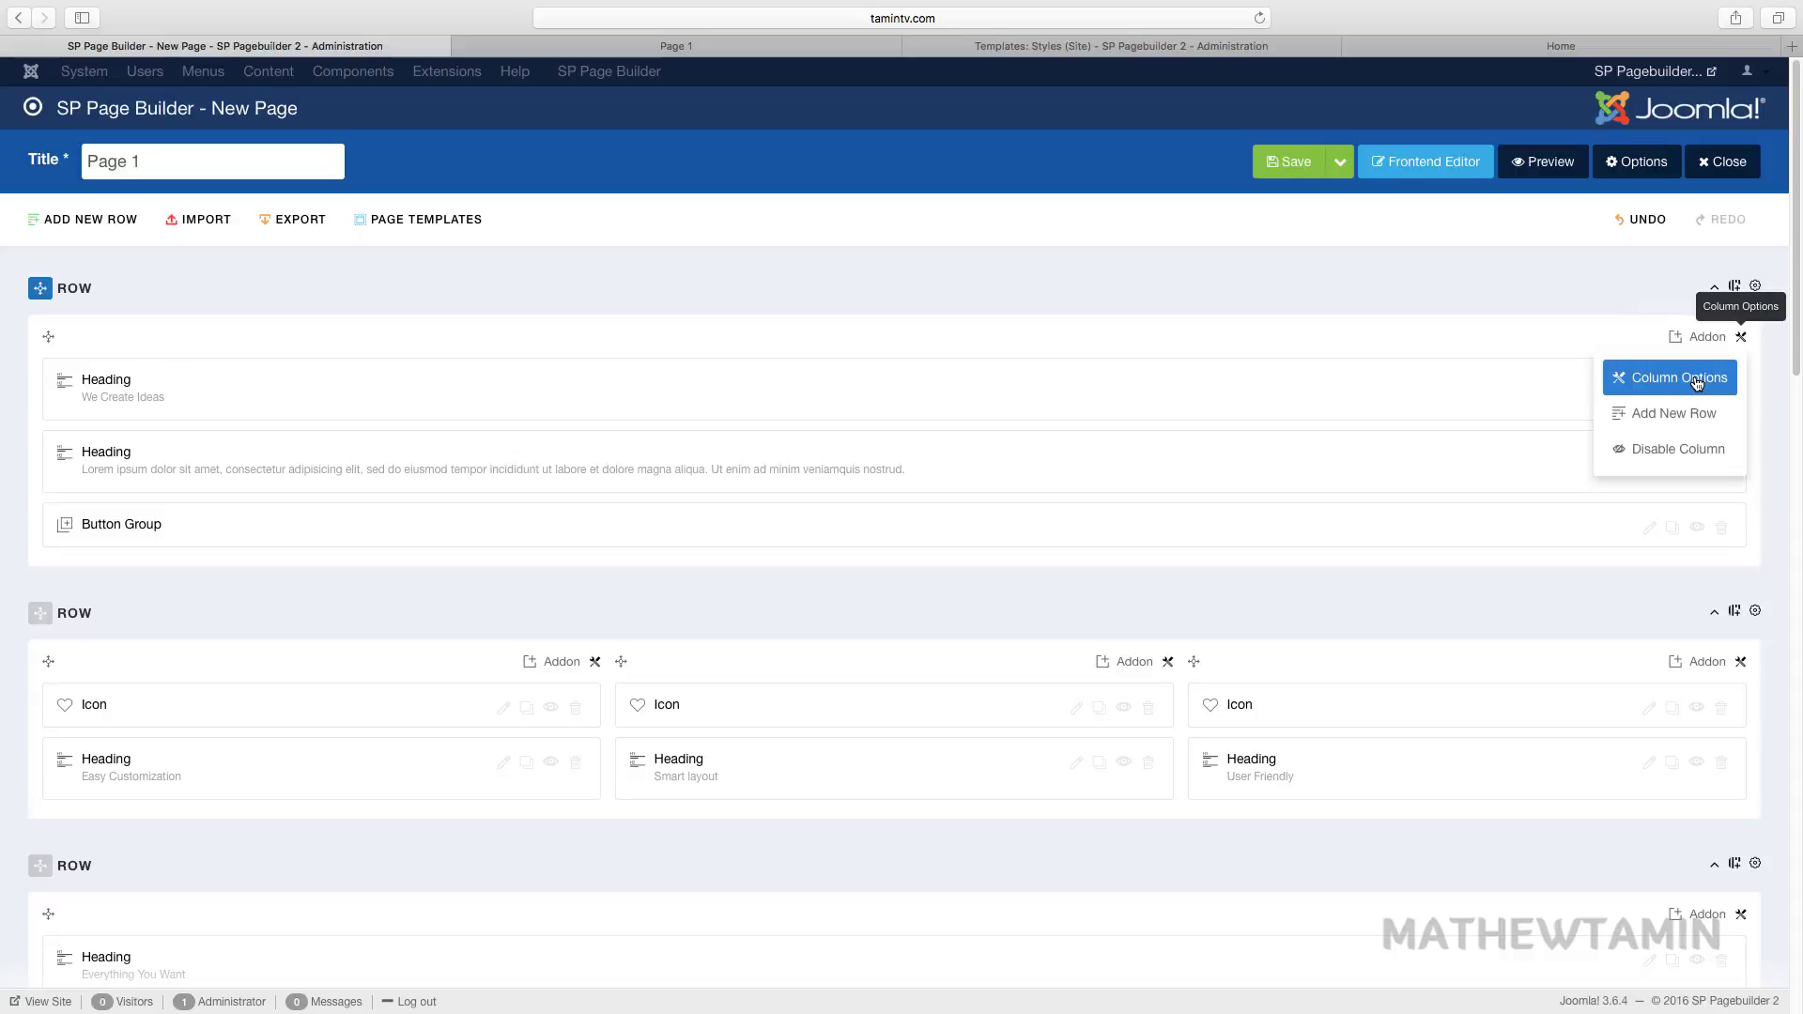
left_click(1755, 286)
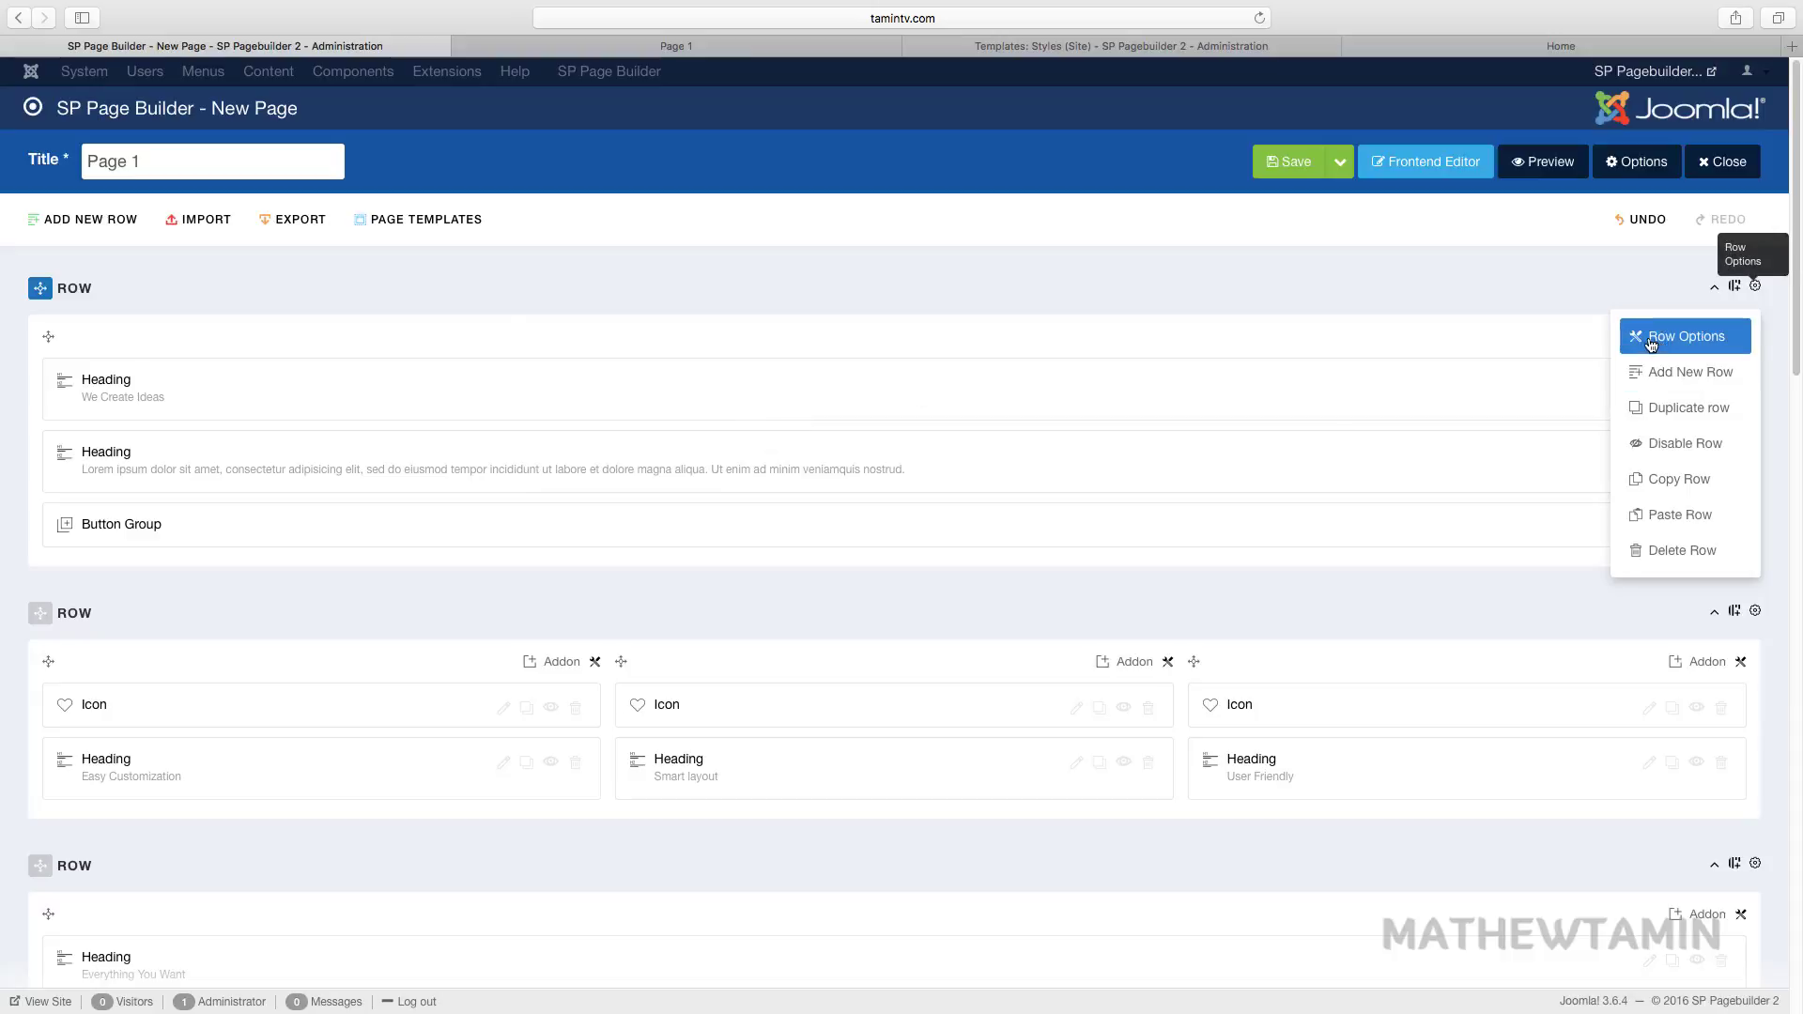
left_click(1512, 305)
left_click(1743, 340)
left_click(1561, 312)
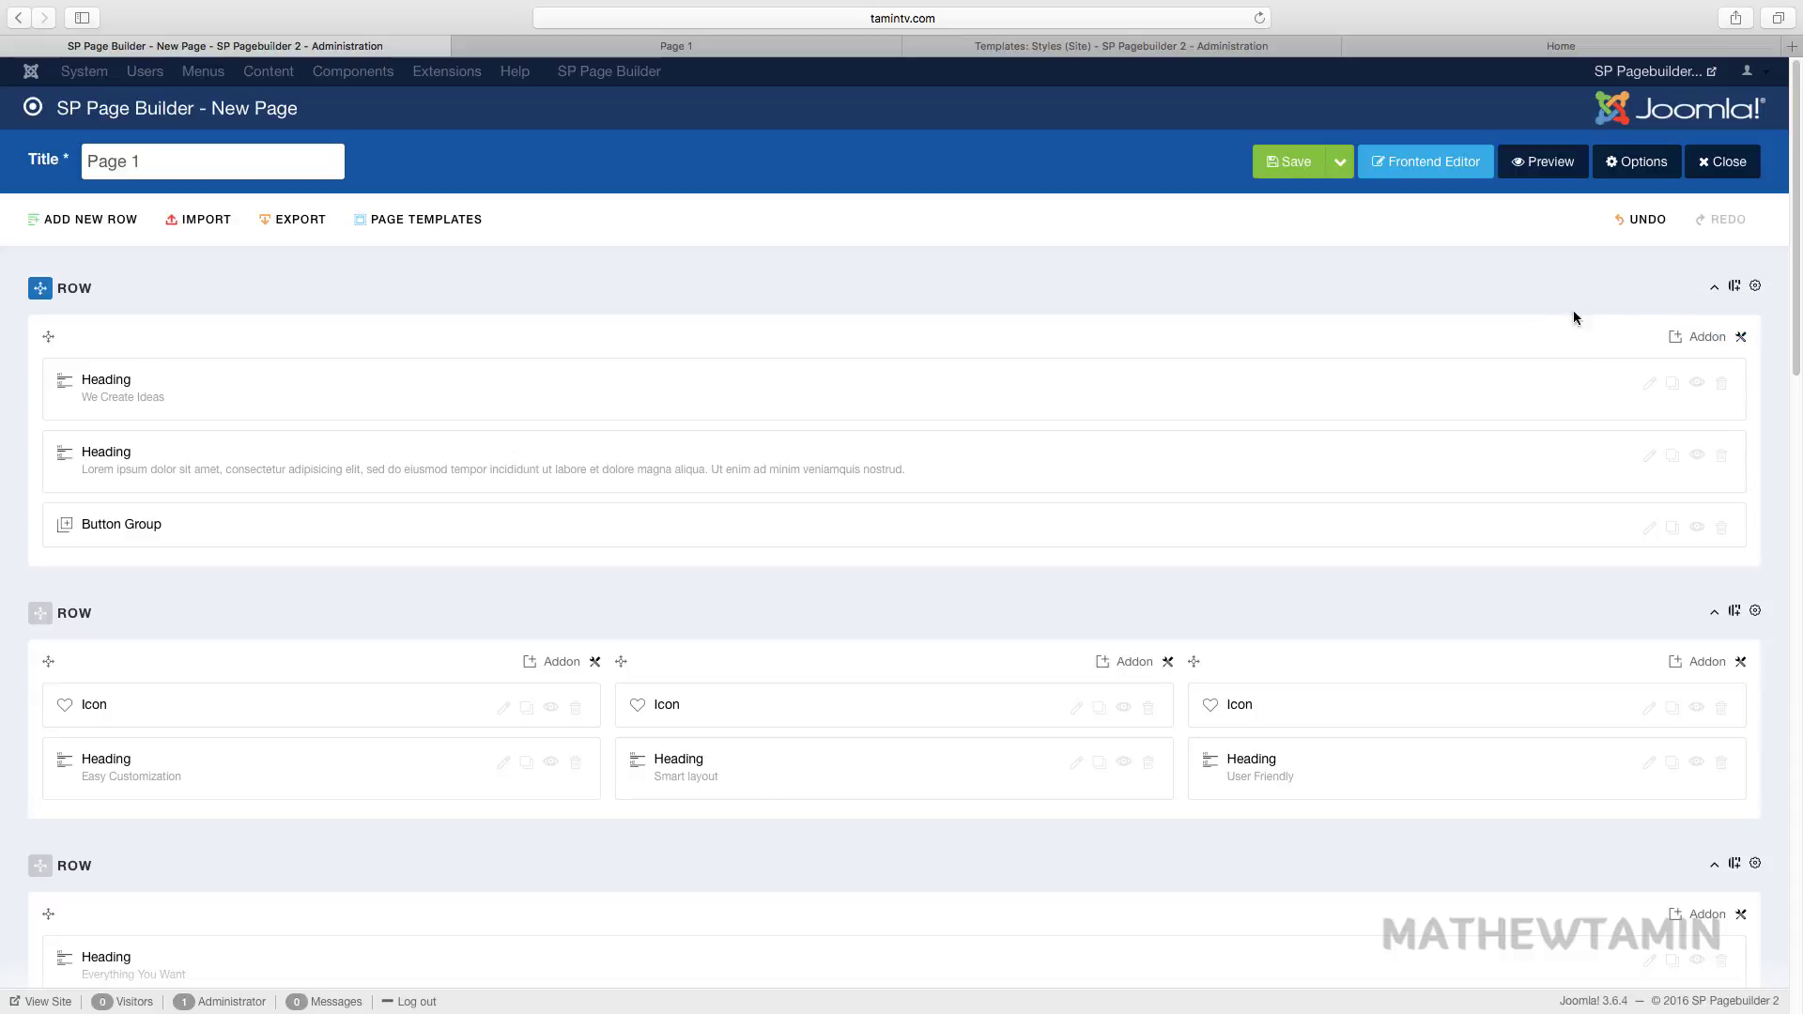
left_click(1755, 286)
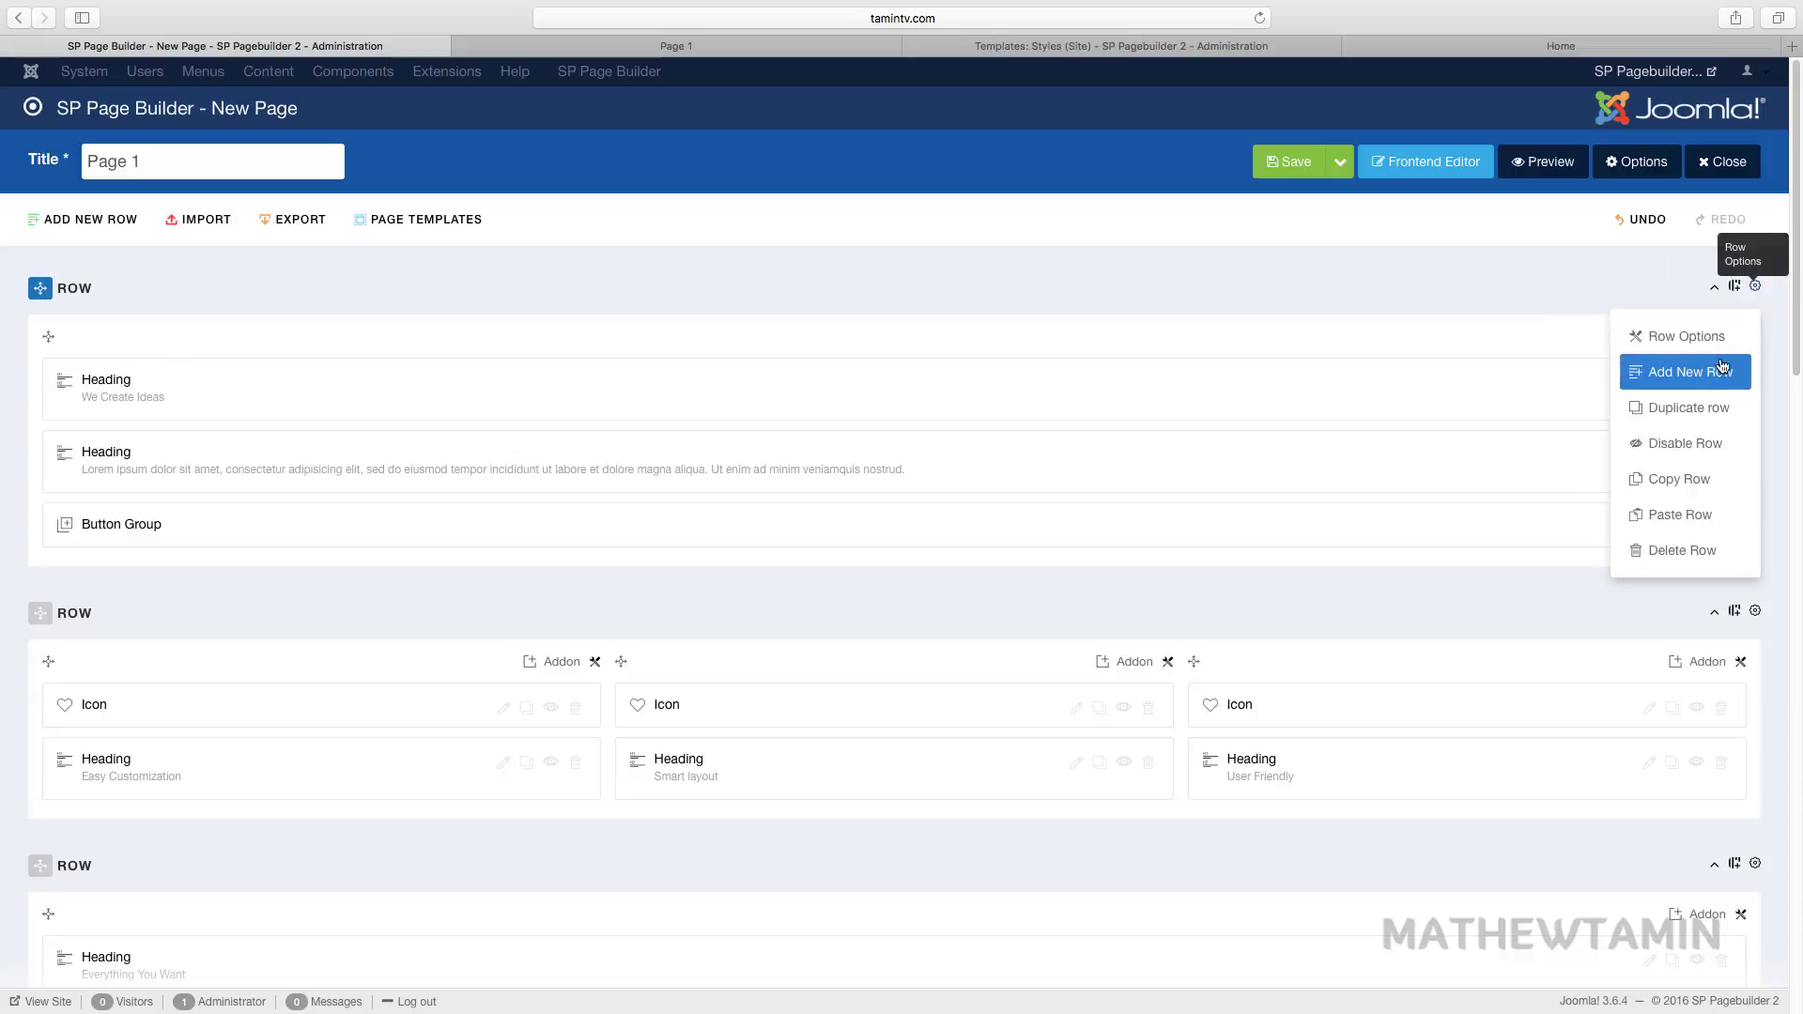
Split the first row into four equal columns and open the Column Options of its first column.
left_click(1735, 287)
left_click(1449, 448)
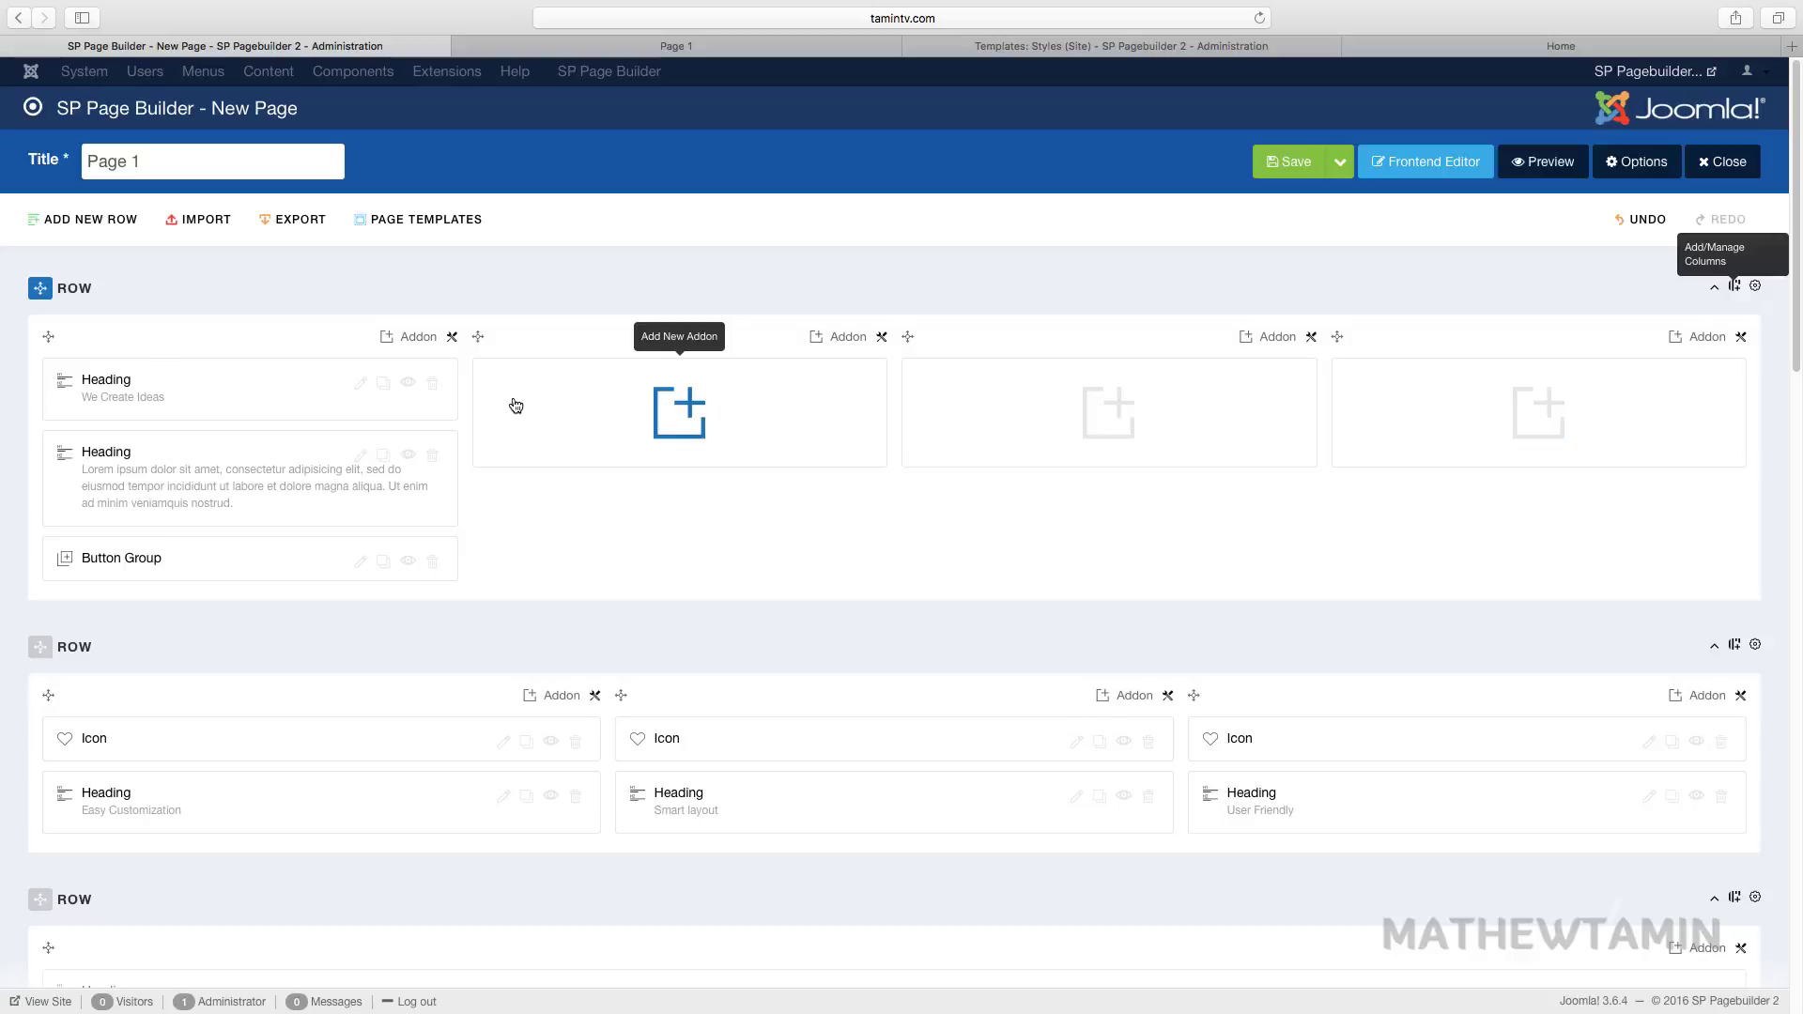
left_click(453, 340)
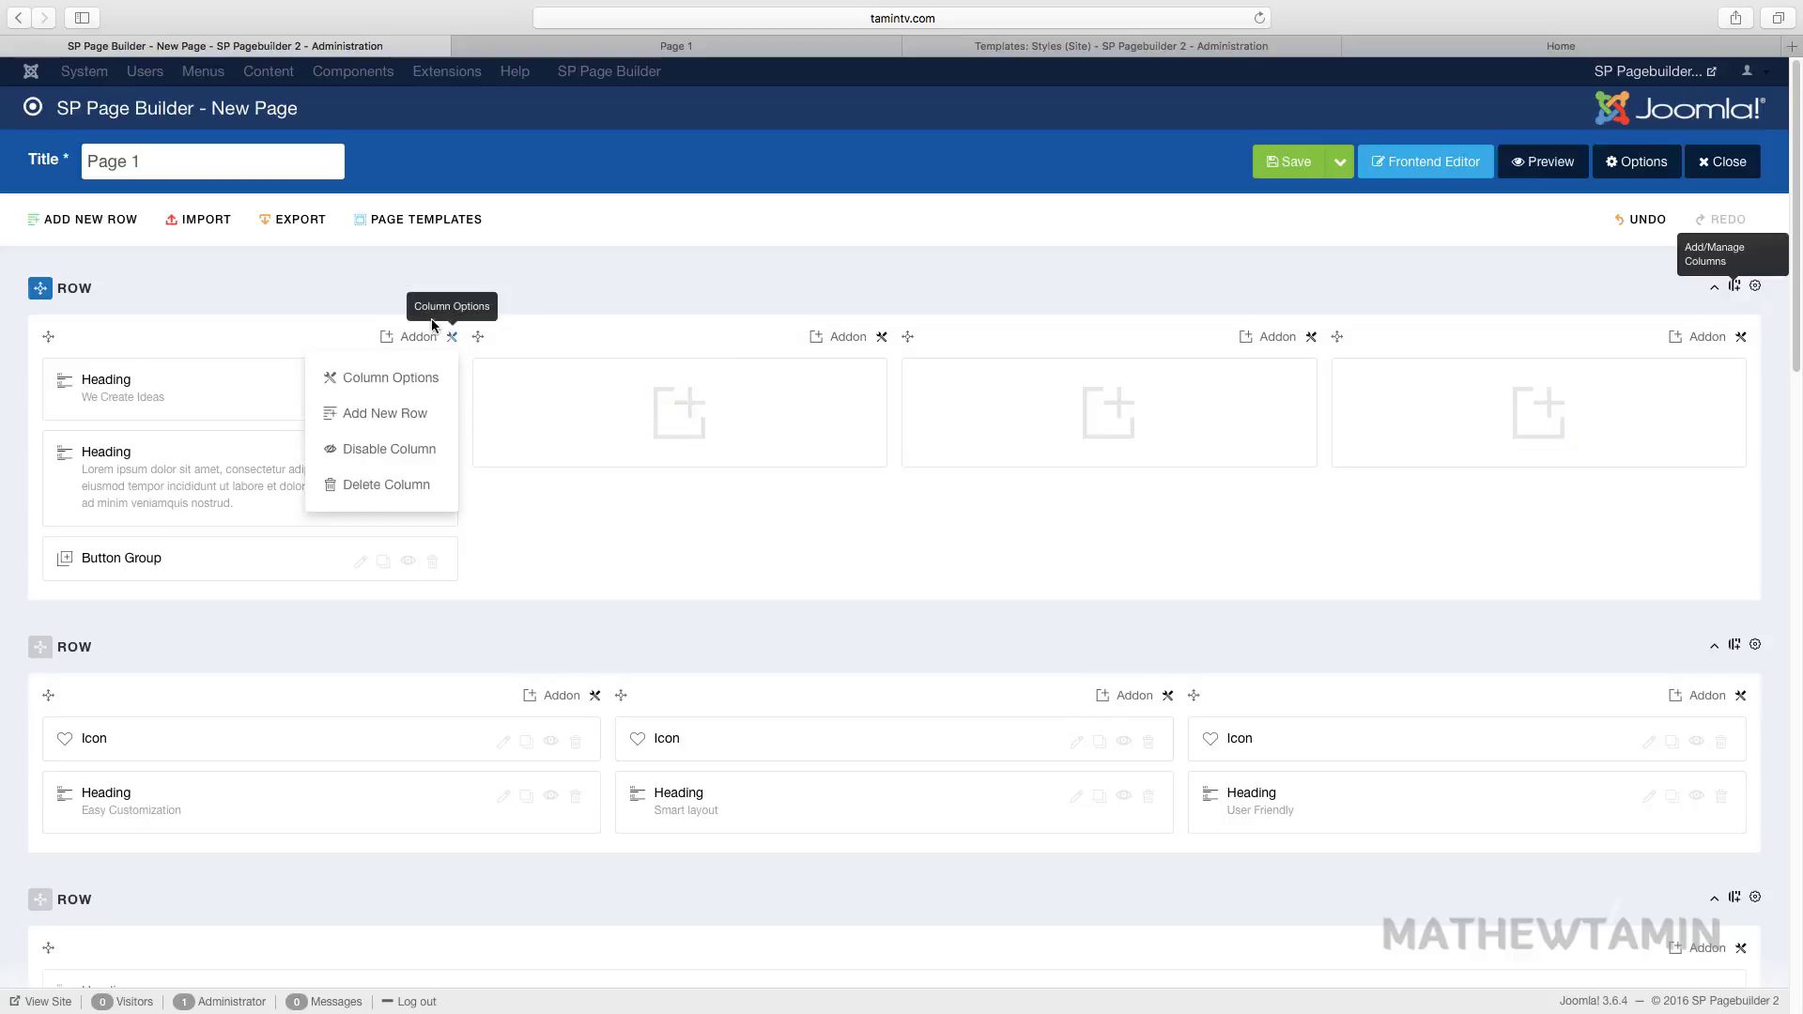
left_click(394, 376)
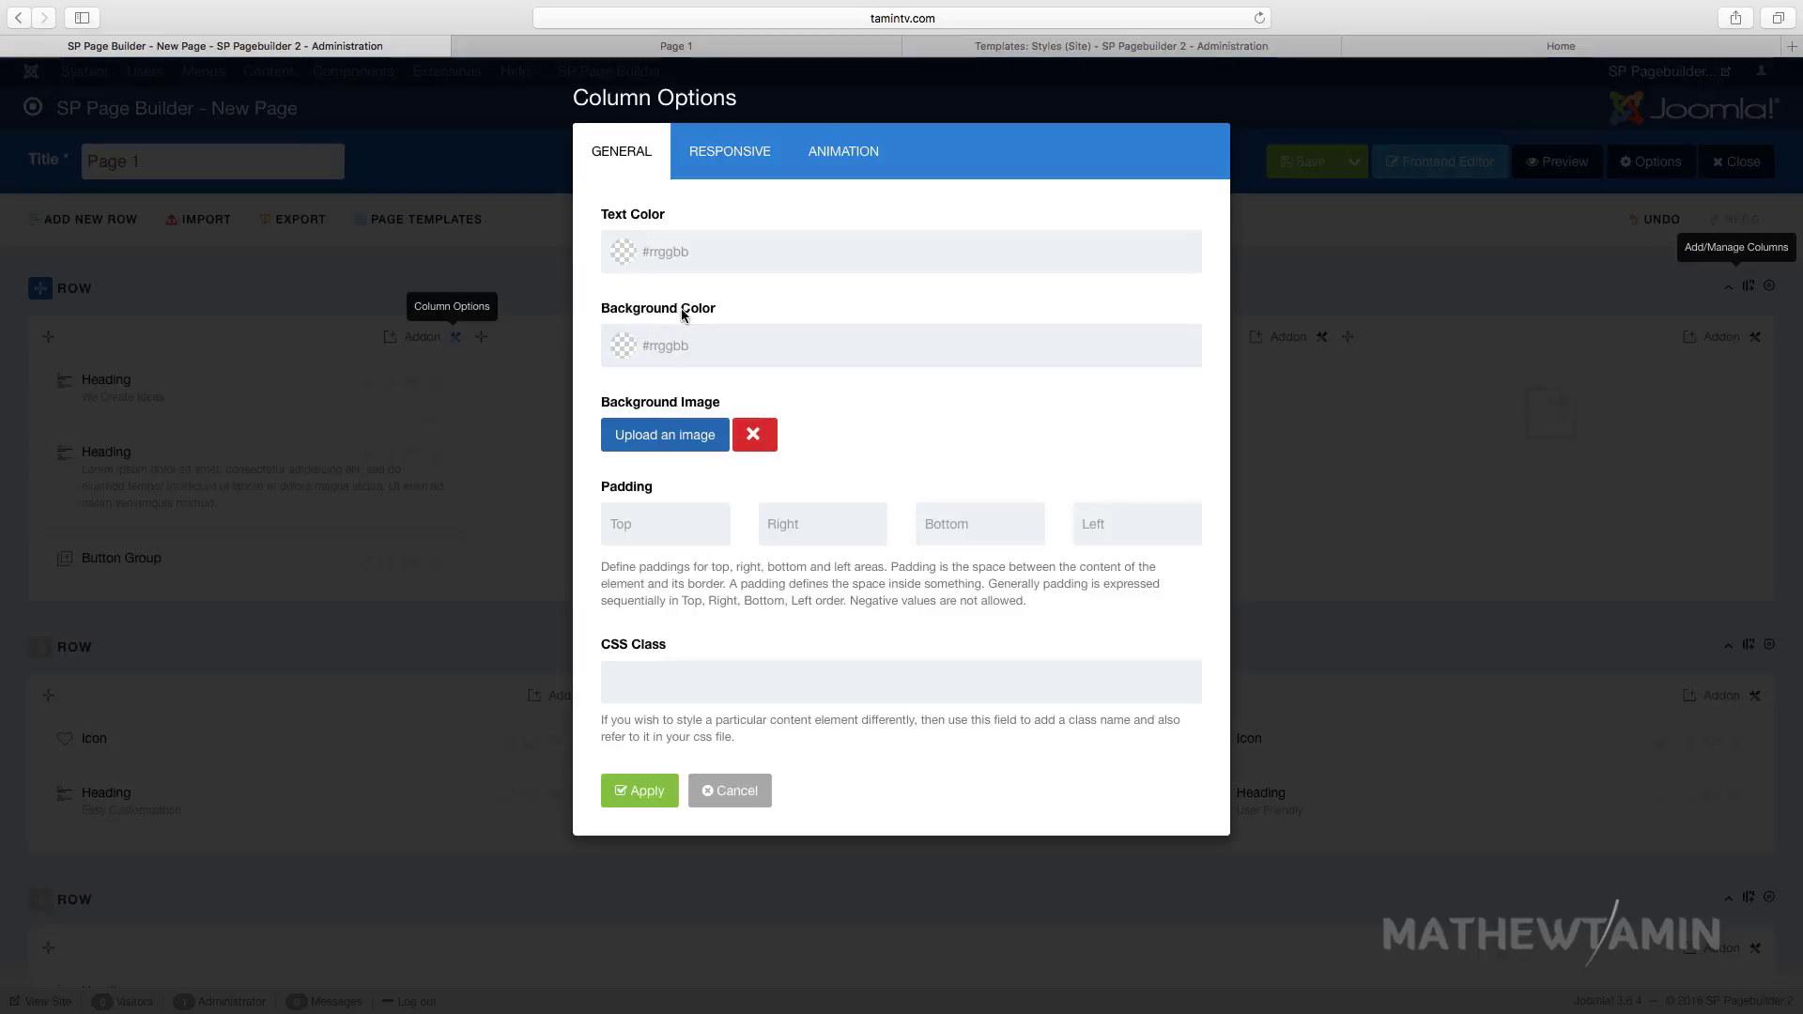
Review the Responsive and Animation settings in the Column Options and close them without applying changes.
left_click(737, 153)
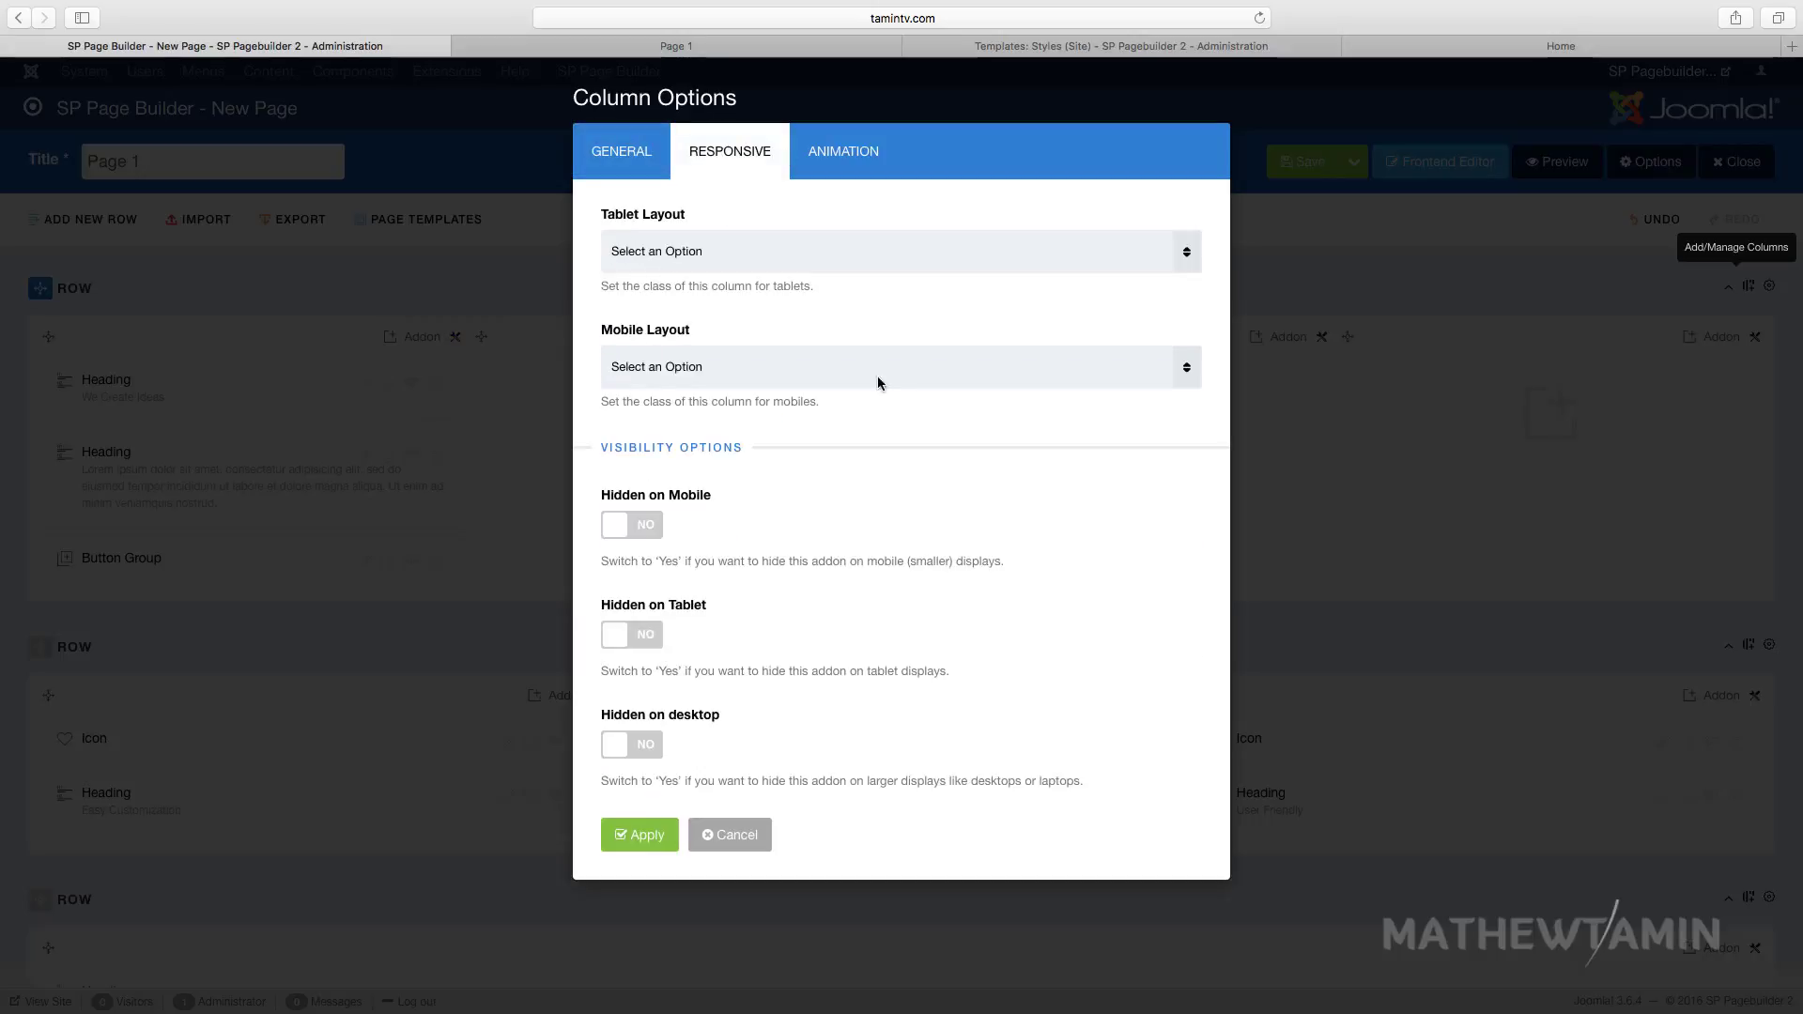
left_click(895, 151)
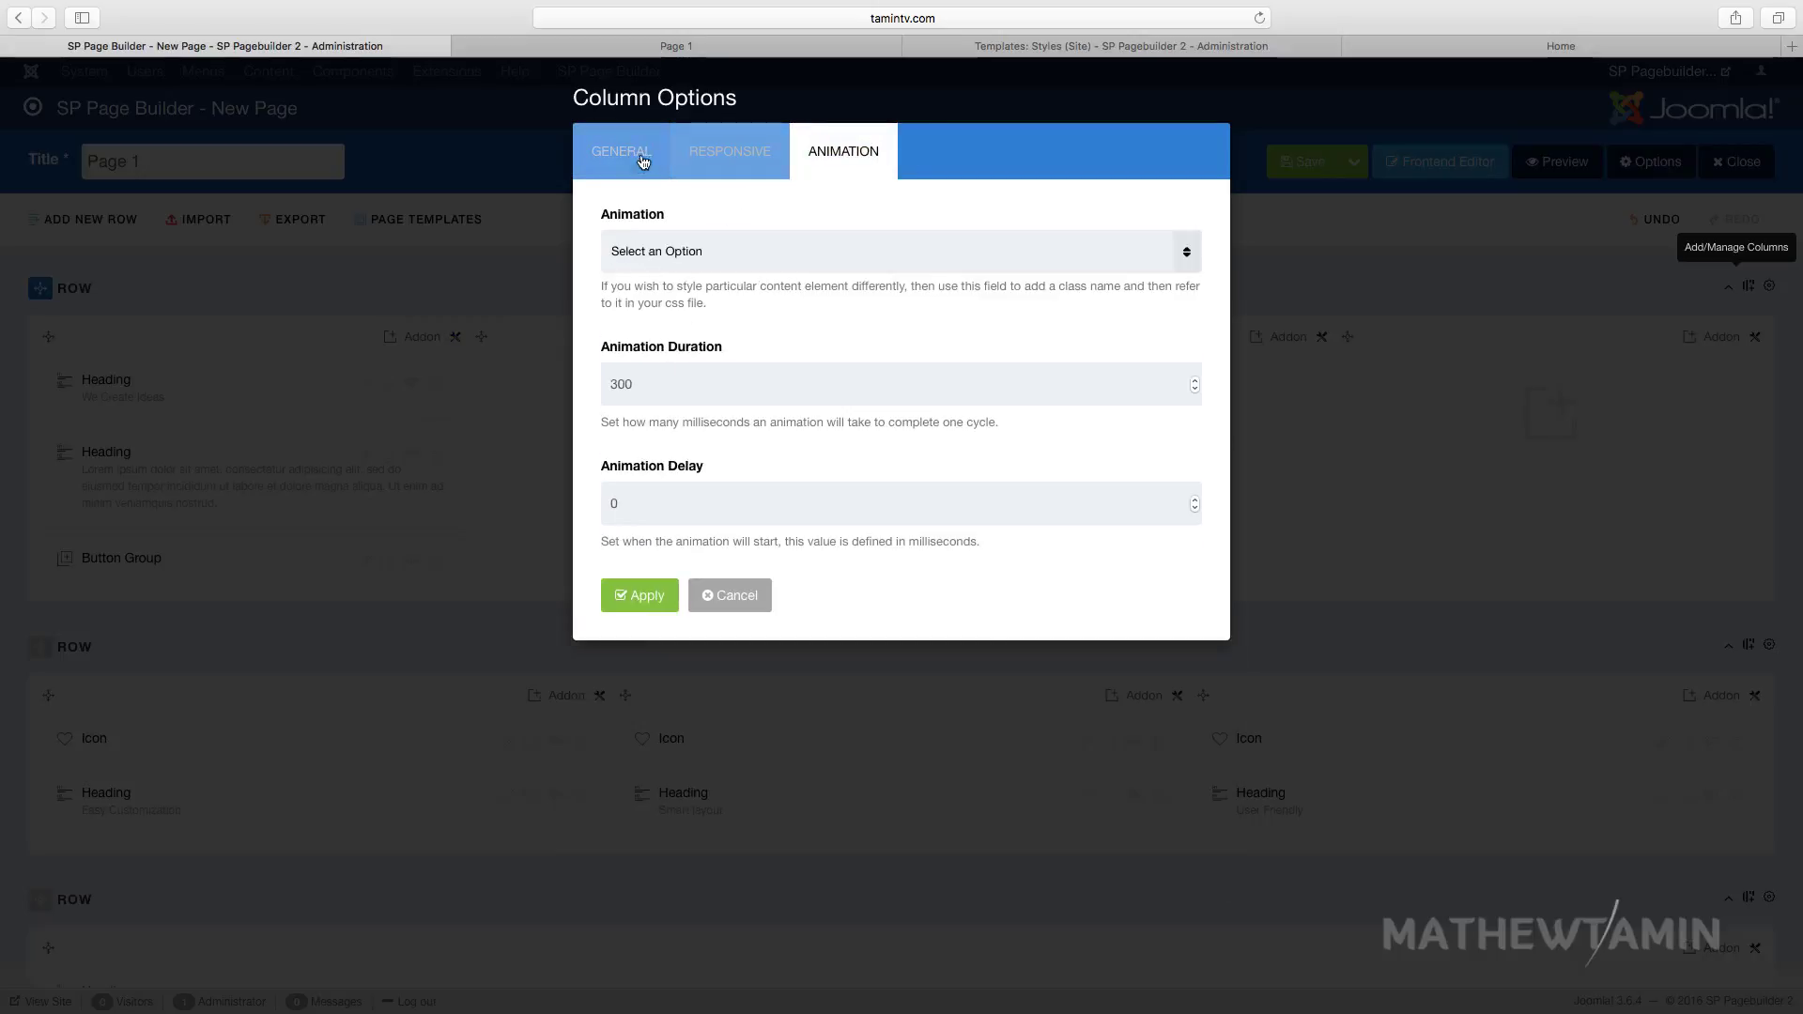
left_click(730, 597)
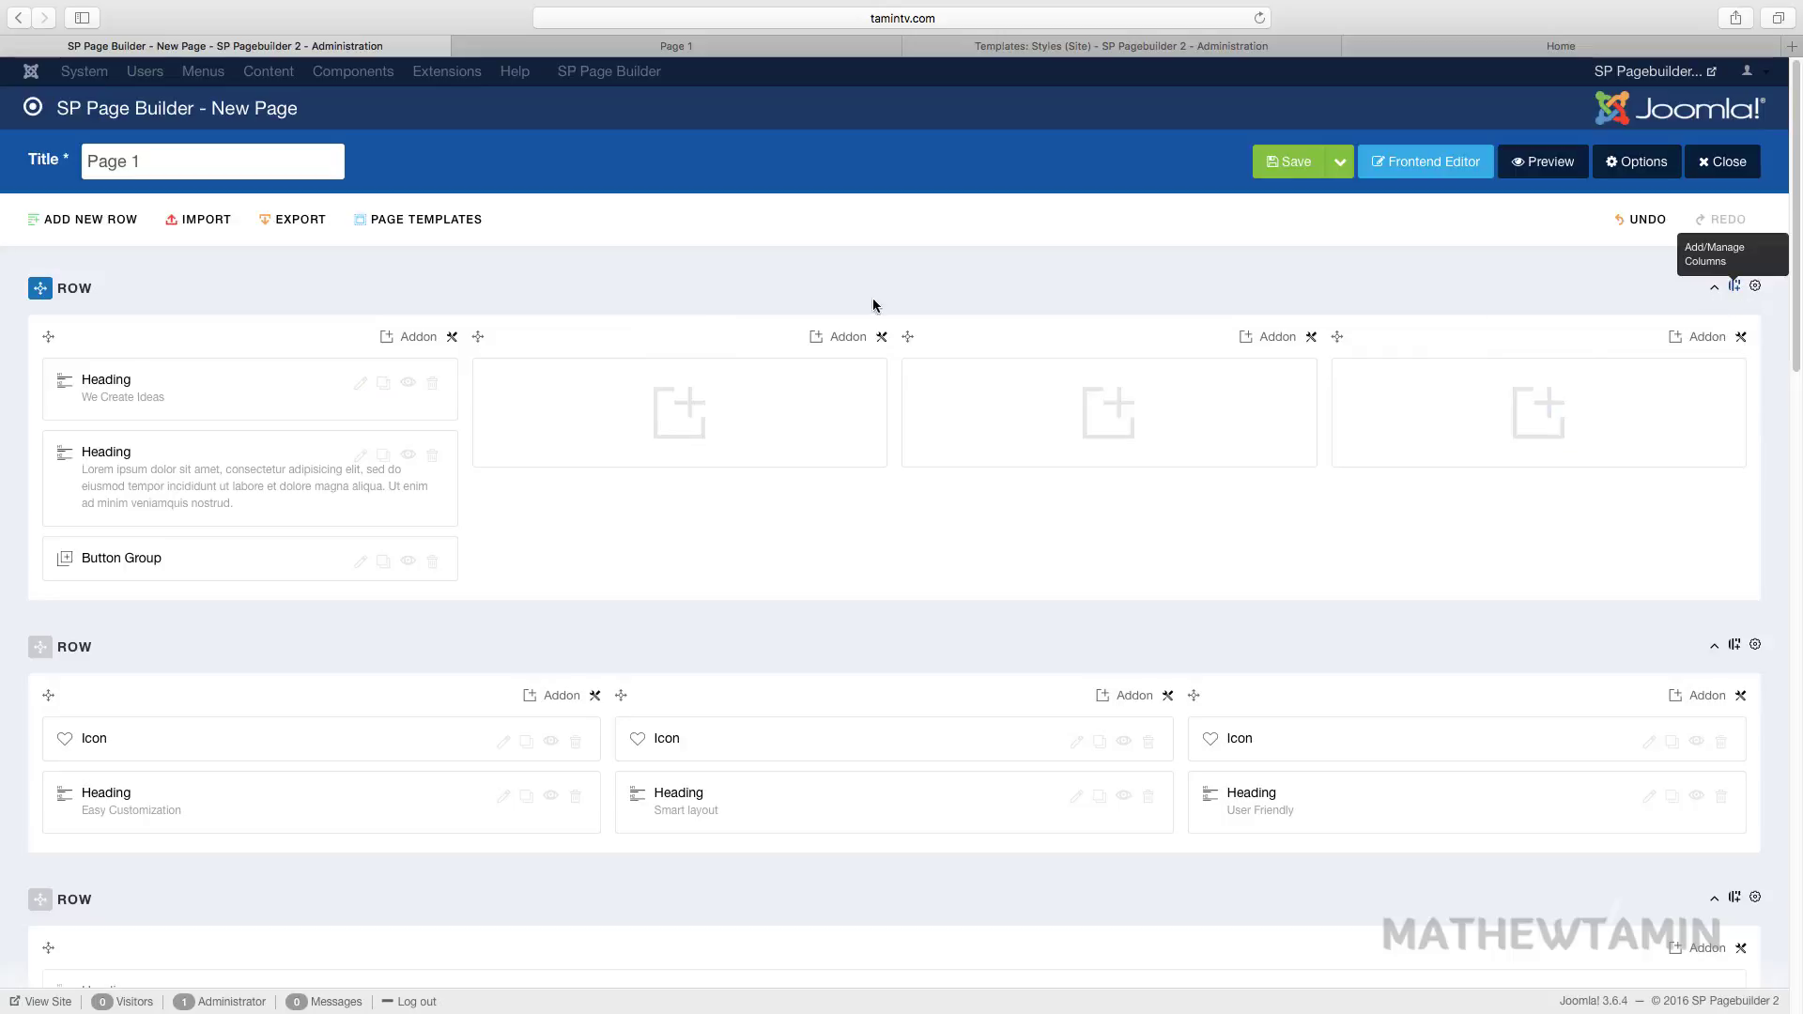
Open the Addons List for the first row's fourth column and look over the available addons.
left_click(1696, 337)
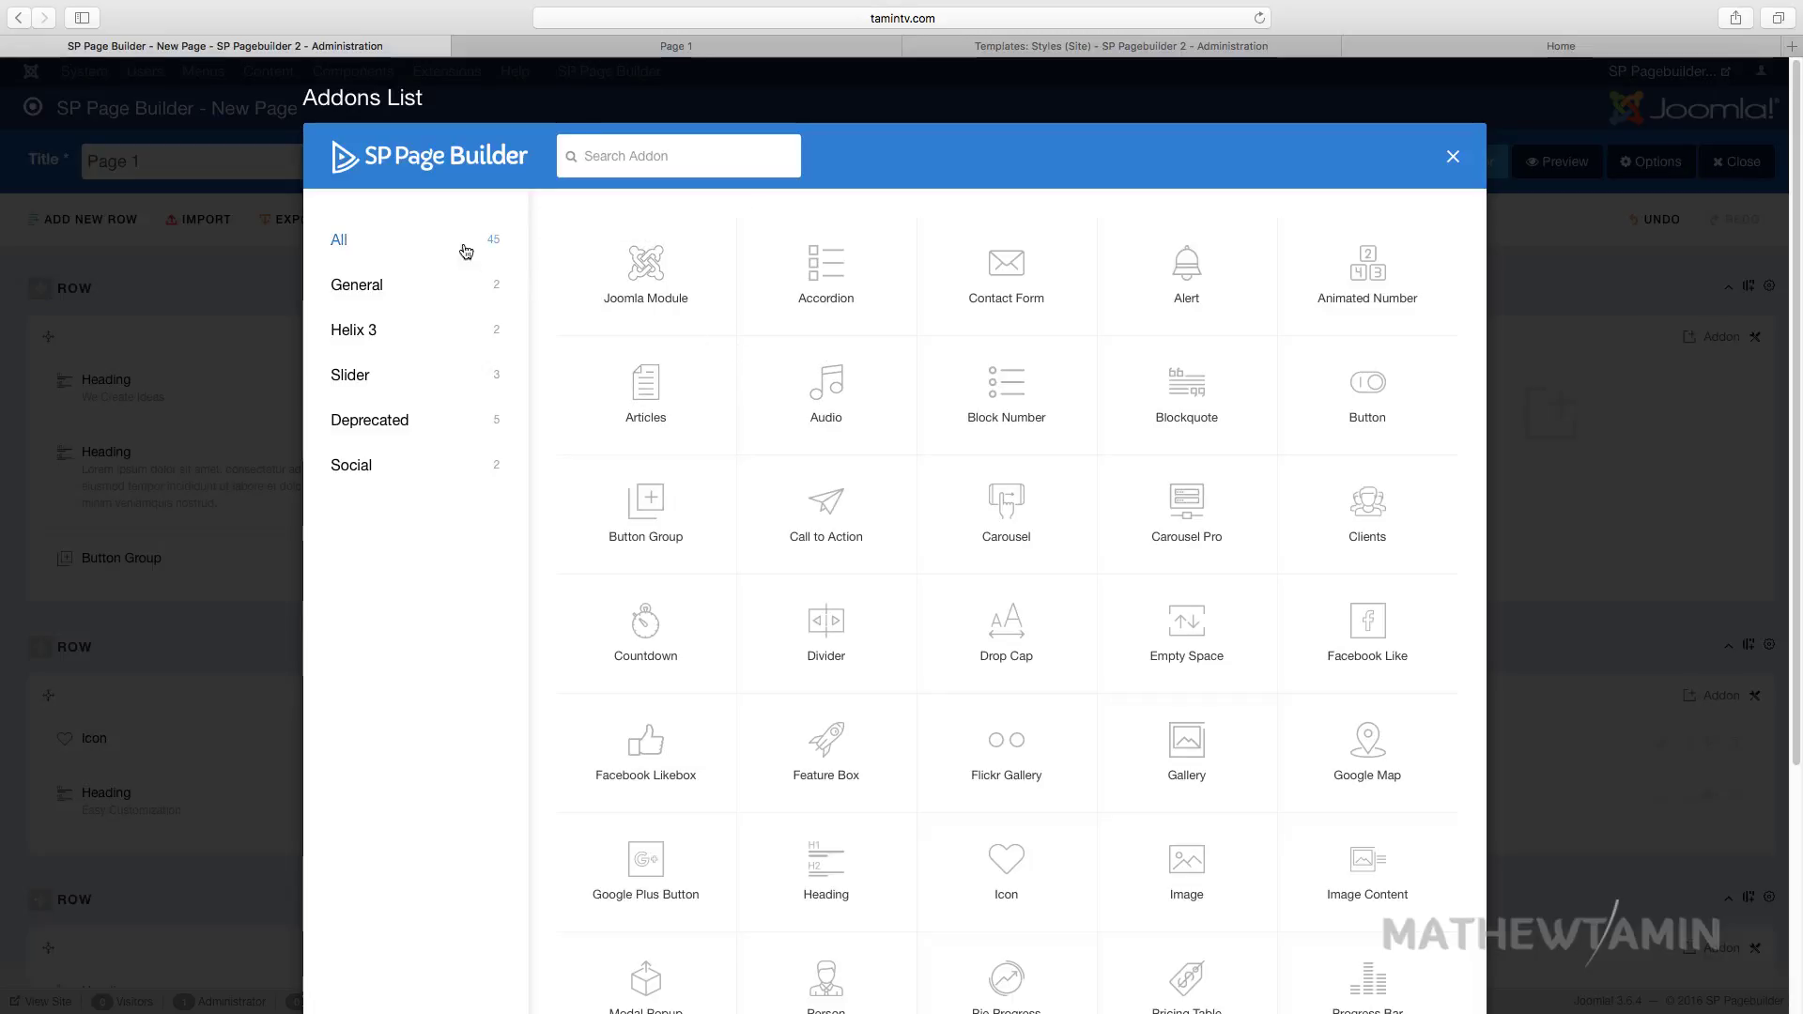
left_click(503, 269)
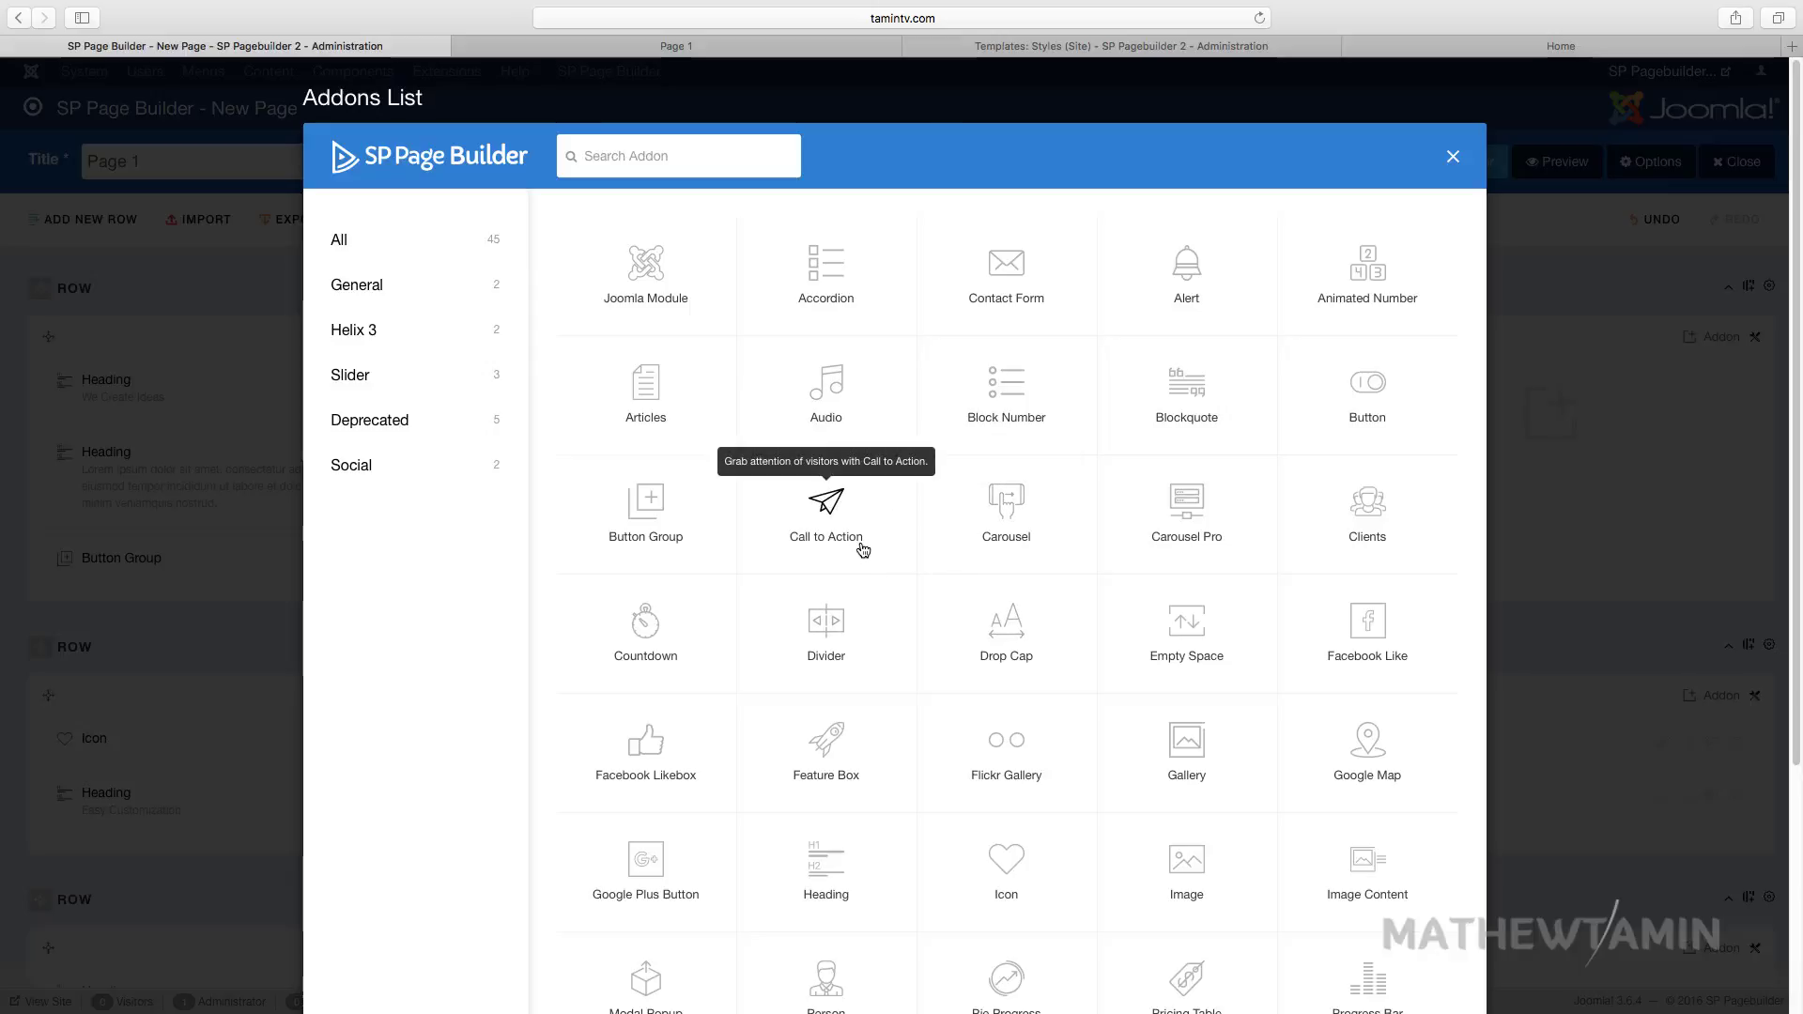
scroll(862, 549, "down", 1)
scroll(817, 751, "up", 2)
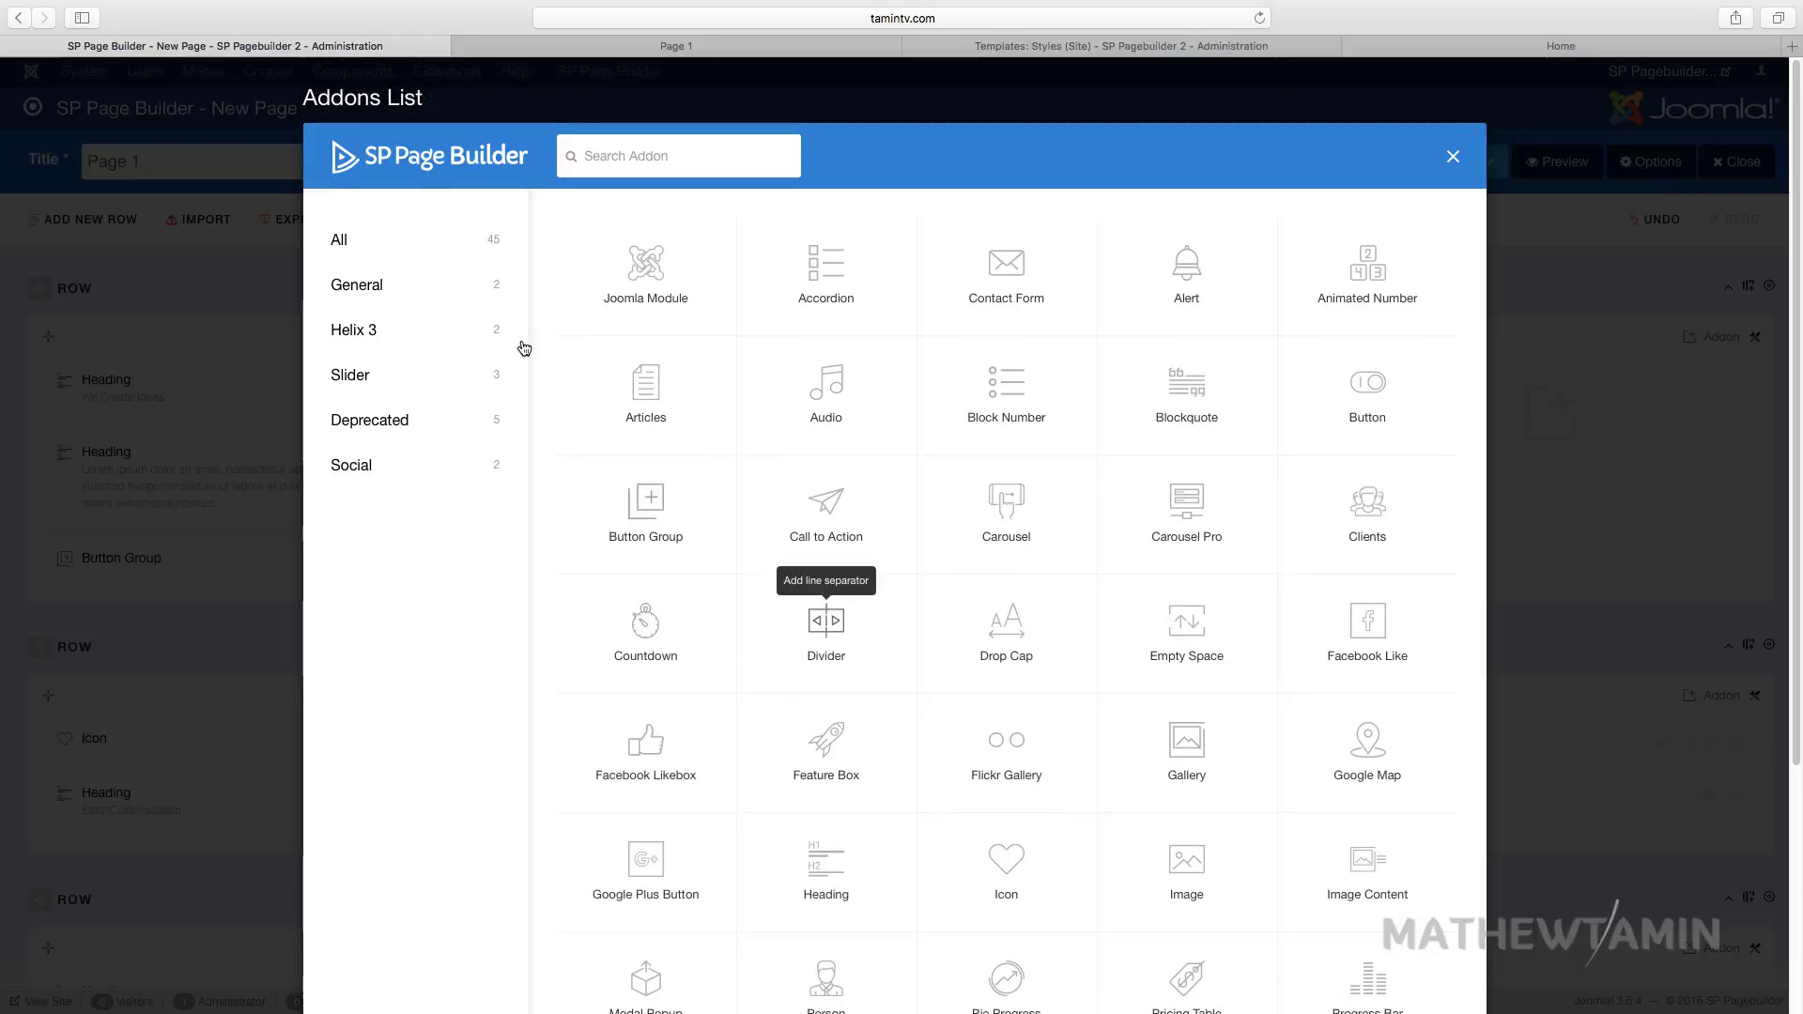
Browse the General, Helix 3, Slider, Deprecated and Social addon categories and look through the complete list of all addons.
left_click(421, 294)
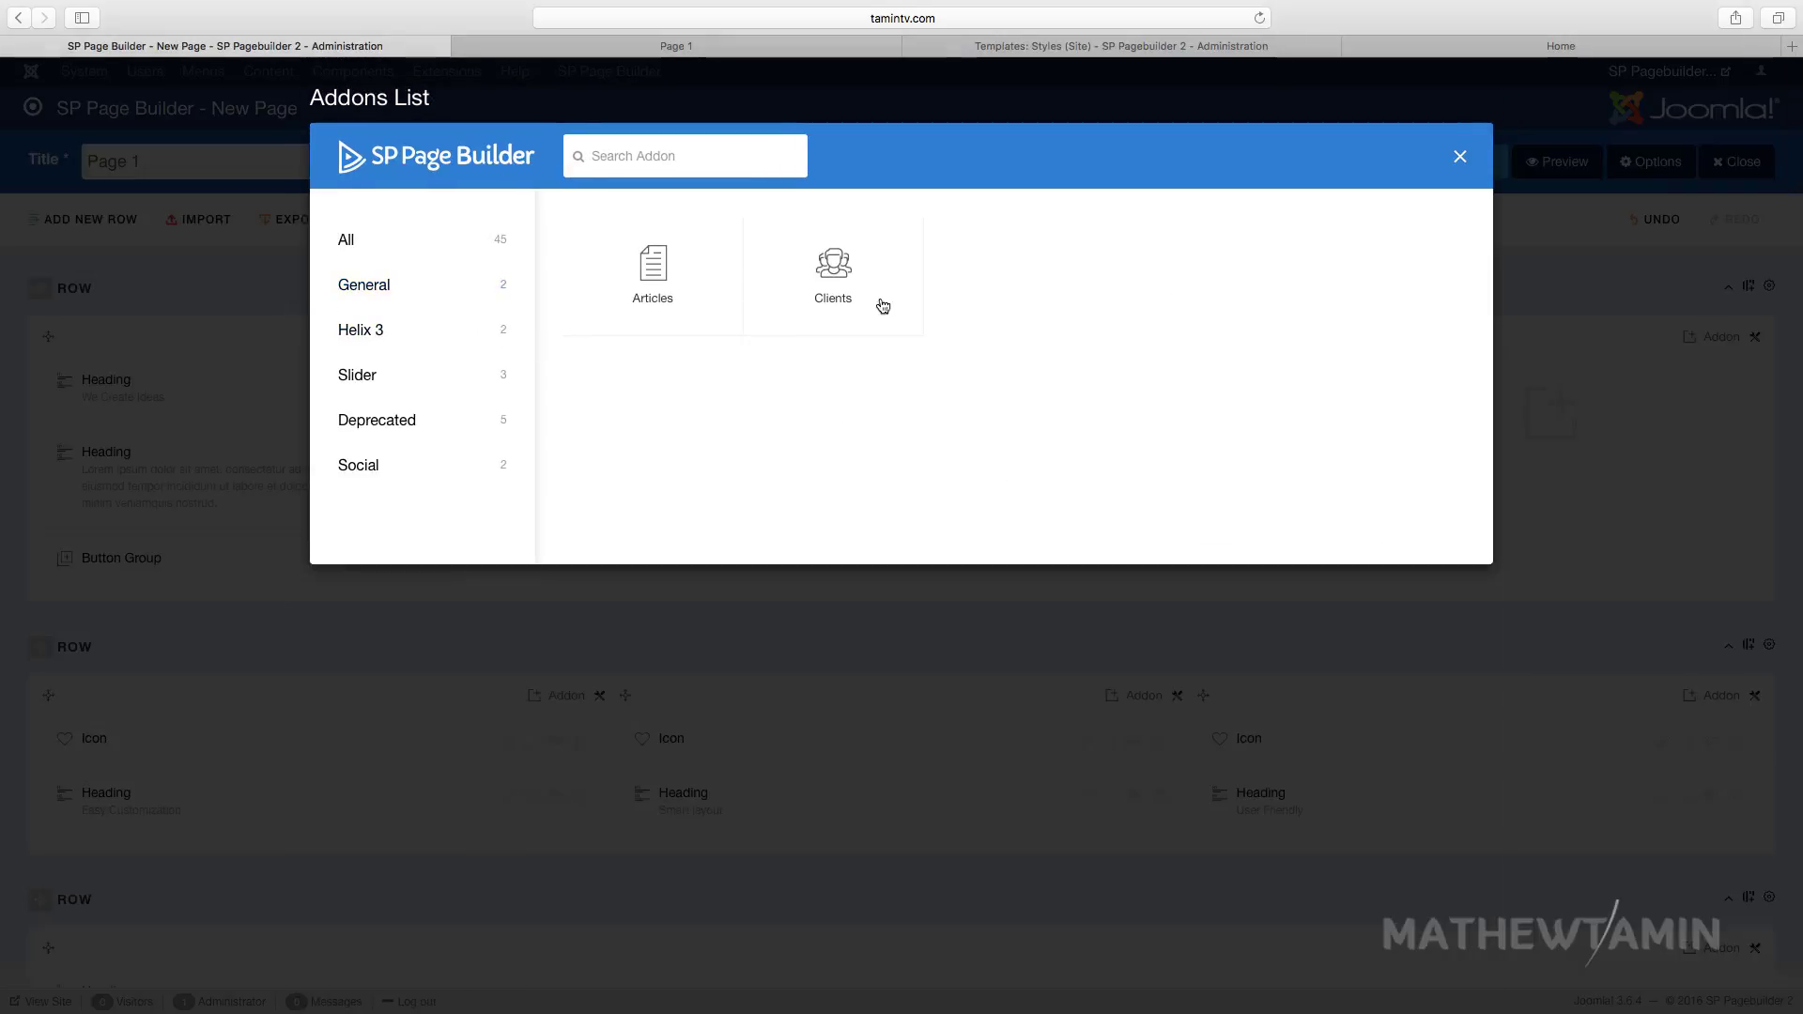
left_click(407, 338)
left_click(420, 377)
left_click(441, 410)
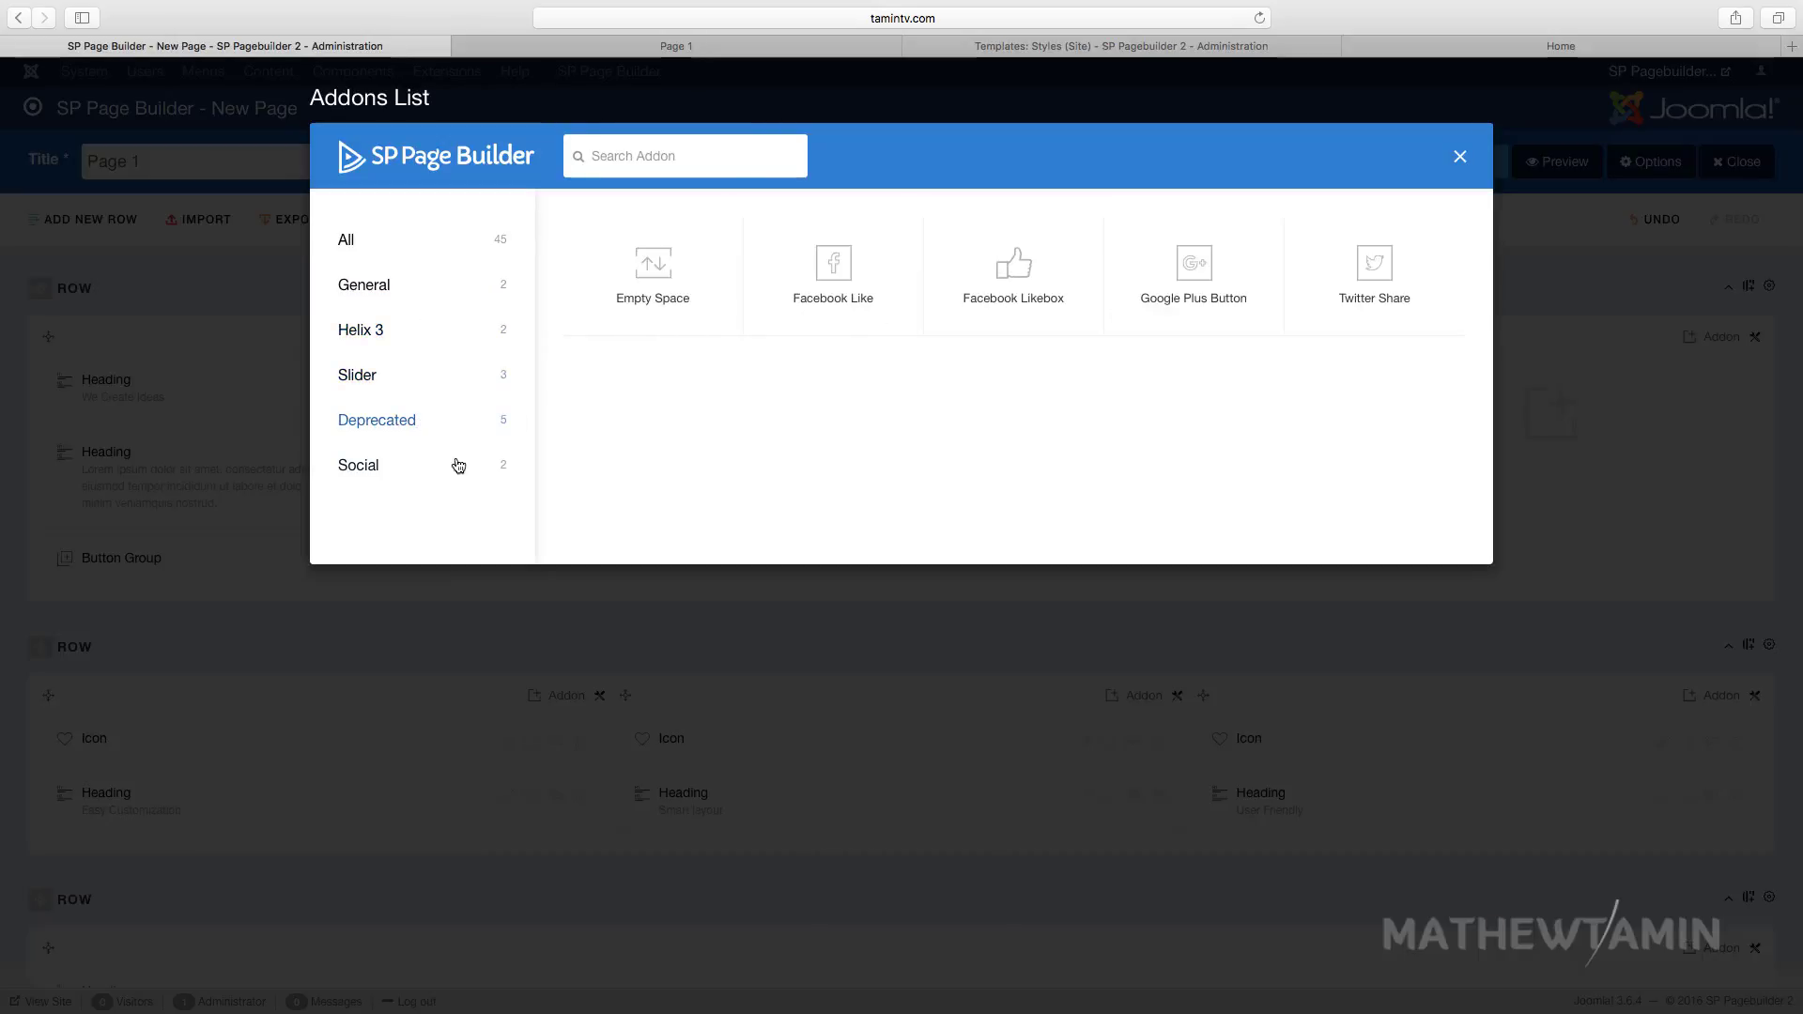
left_click(394, 479)
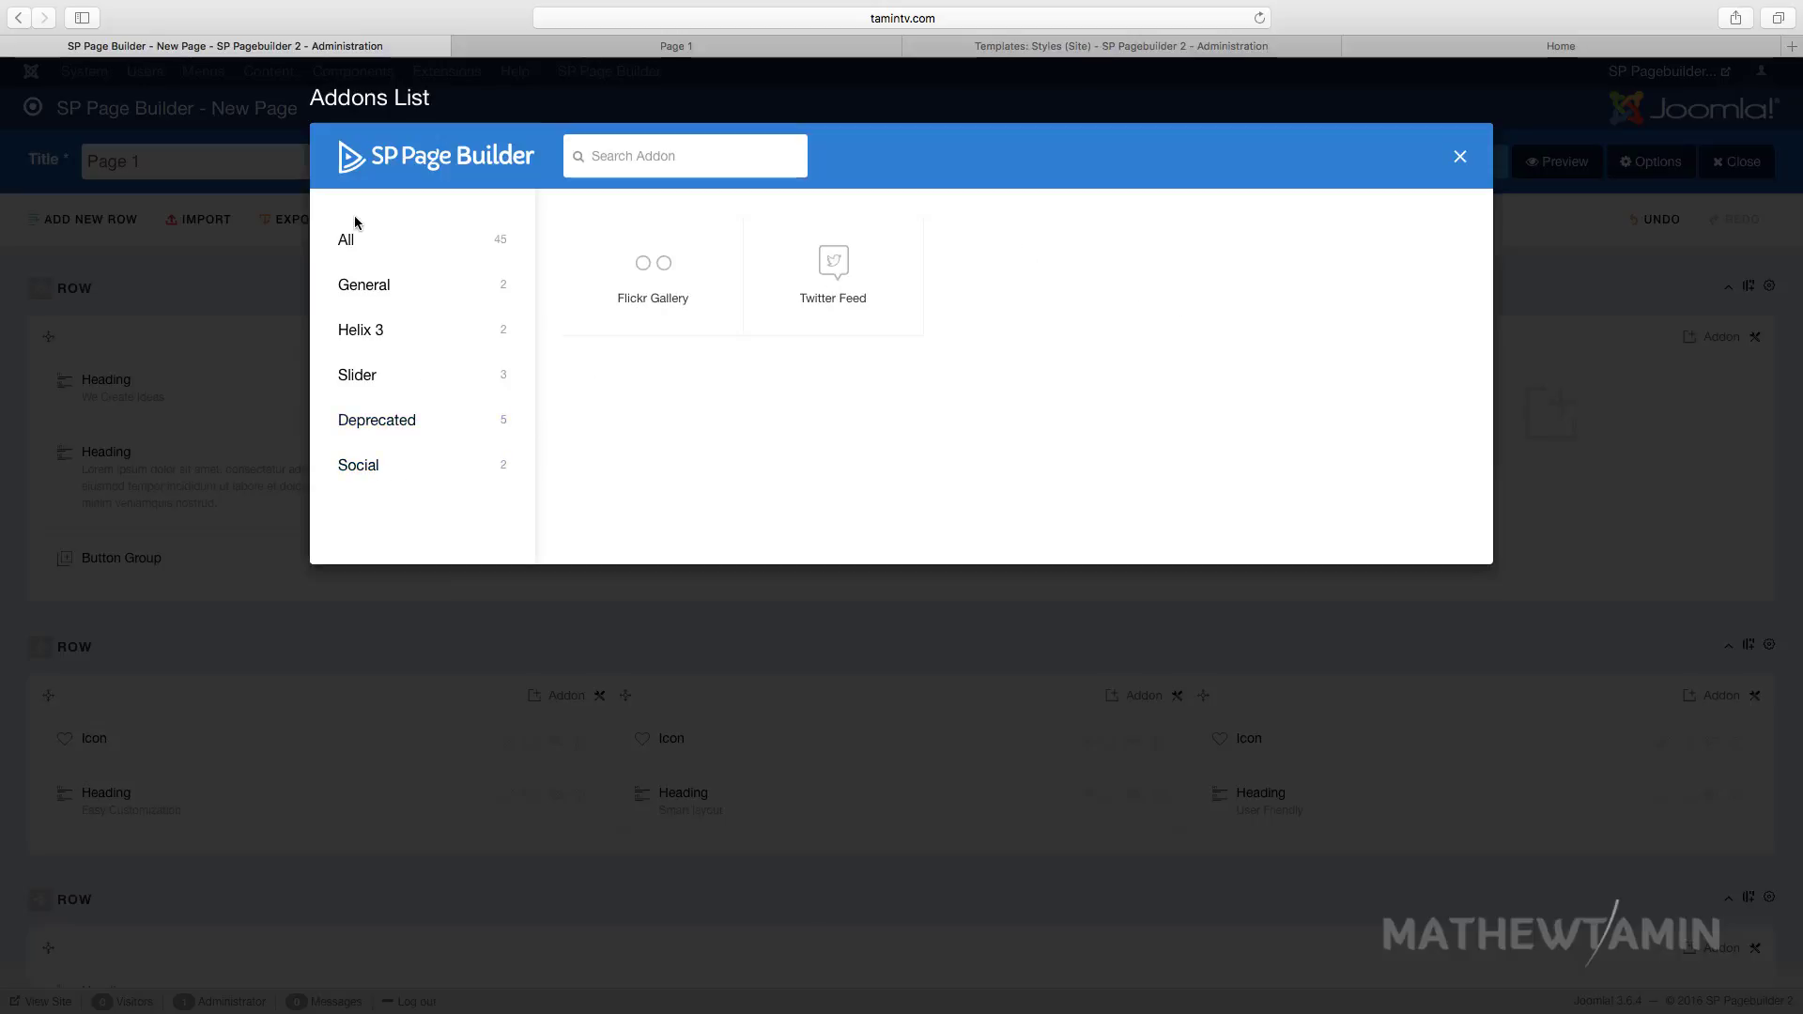
left_click(367, 250)
scroll(1036, 595, "down", 5)
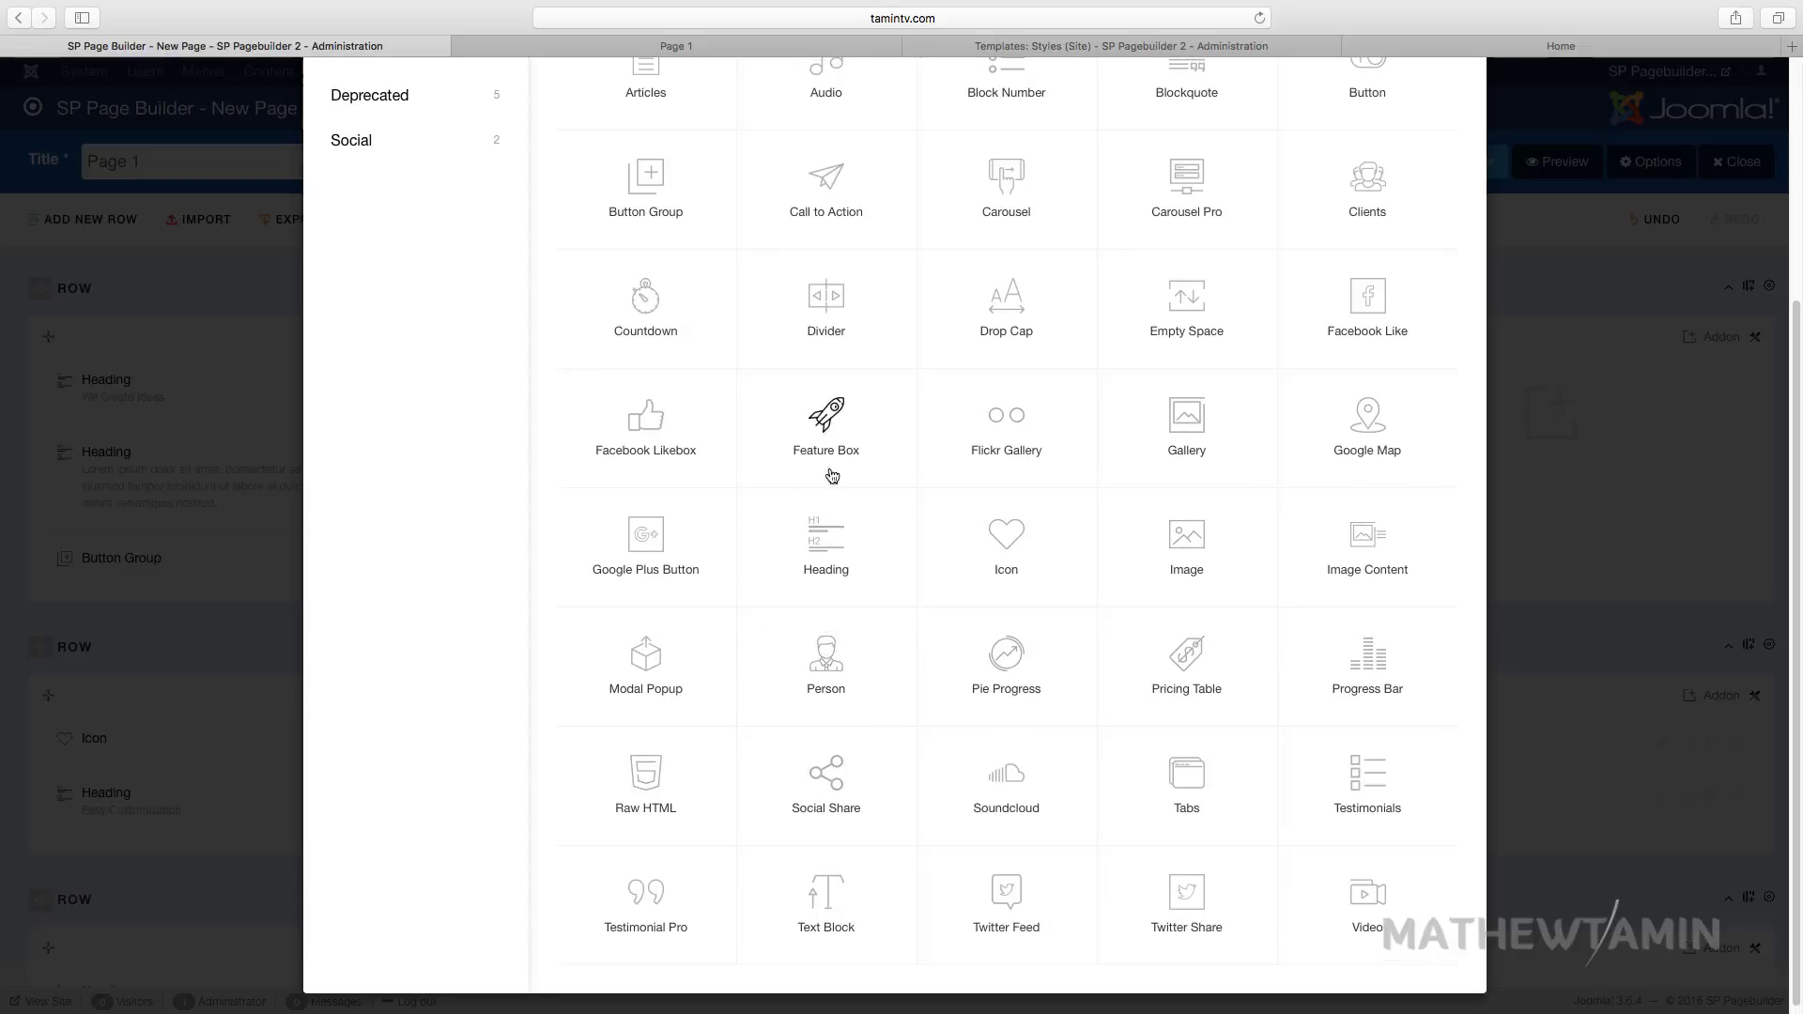
scroll(821, 564, "up", 5)
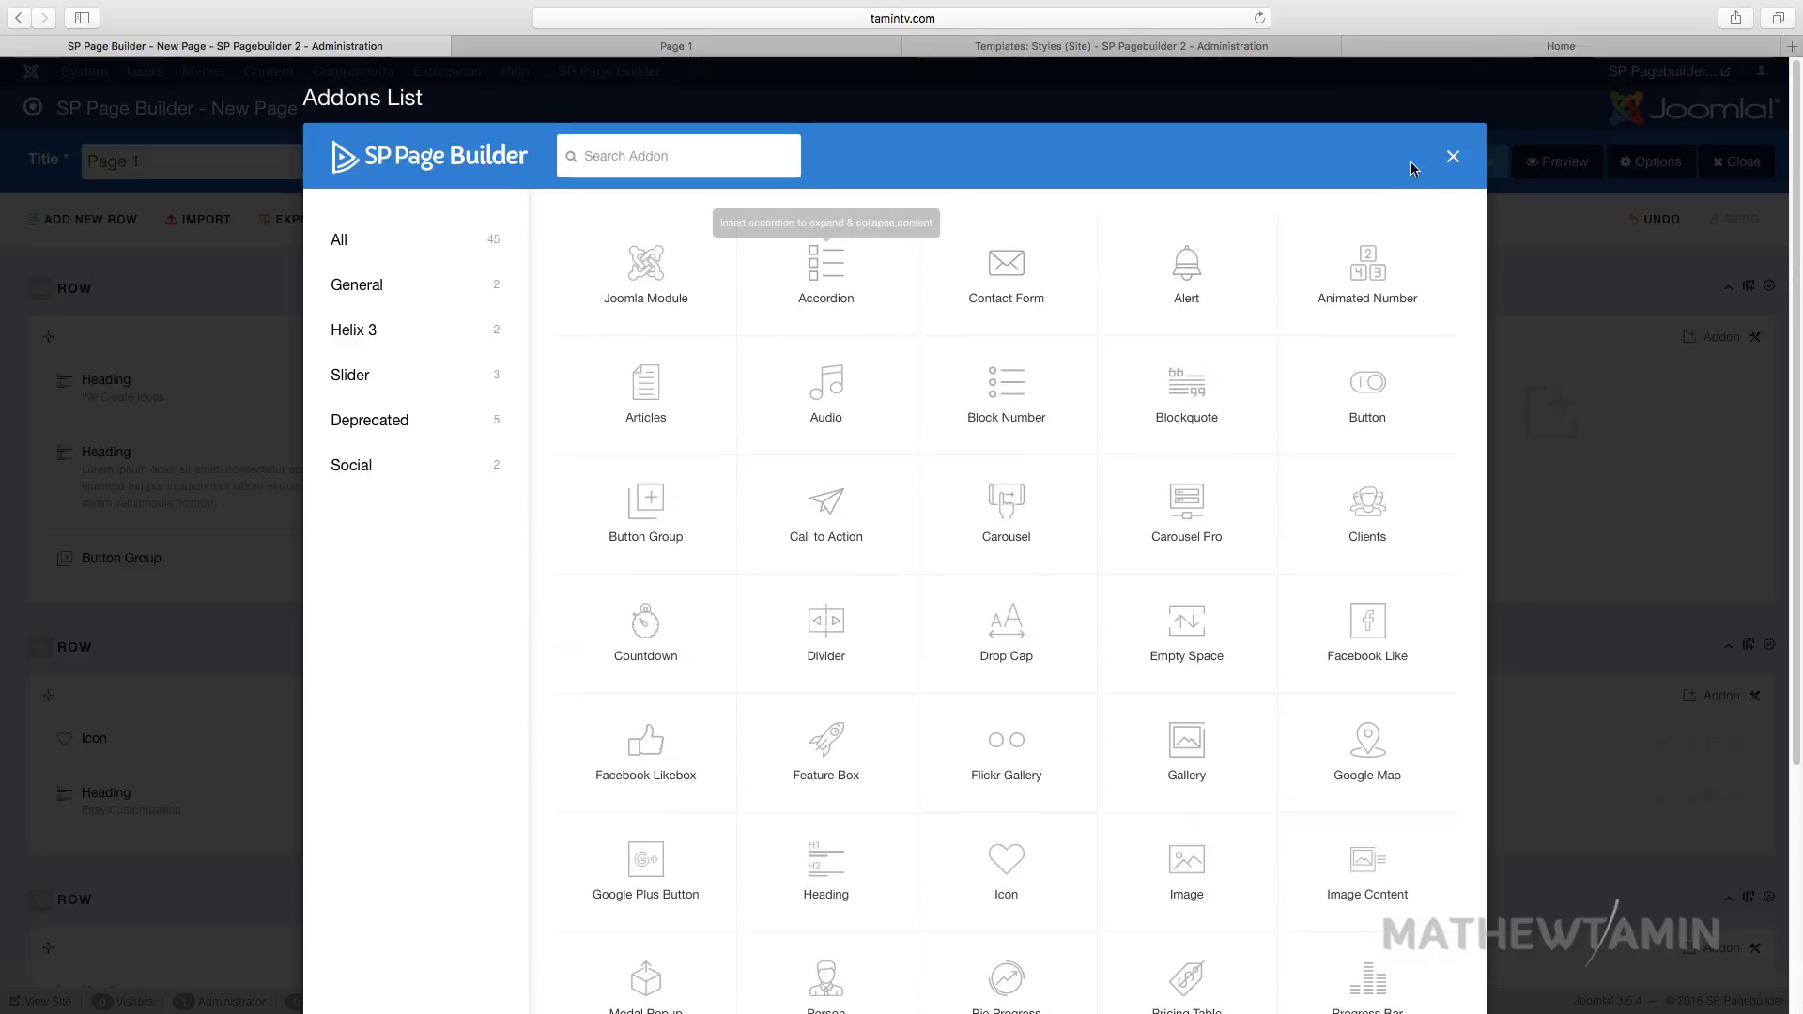
Open the Accordion addon, examine its General, Style, Responsive and Access settings, and cancel without adding it.
left_click(824, 265)
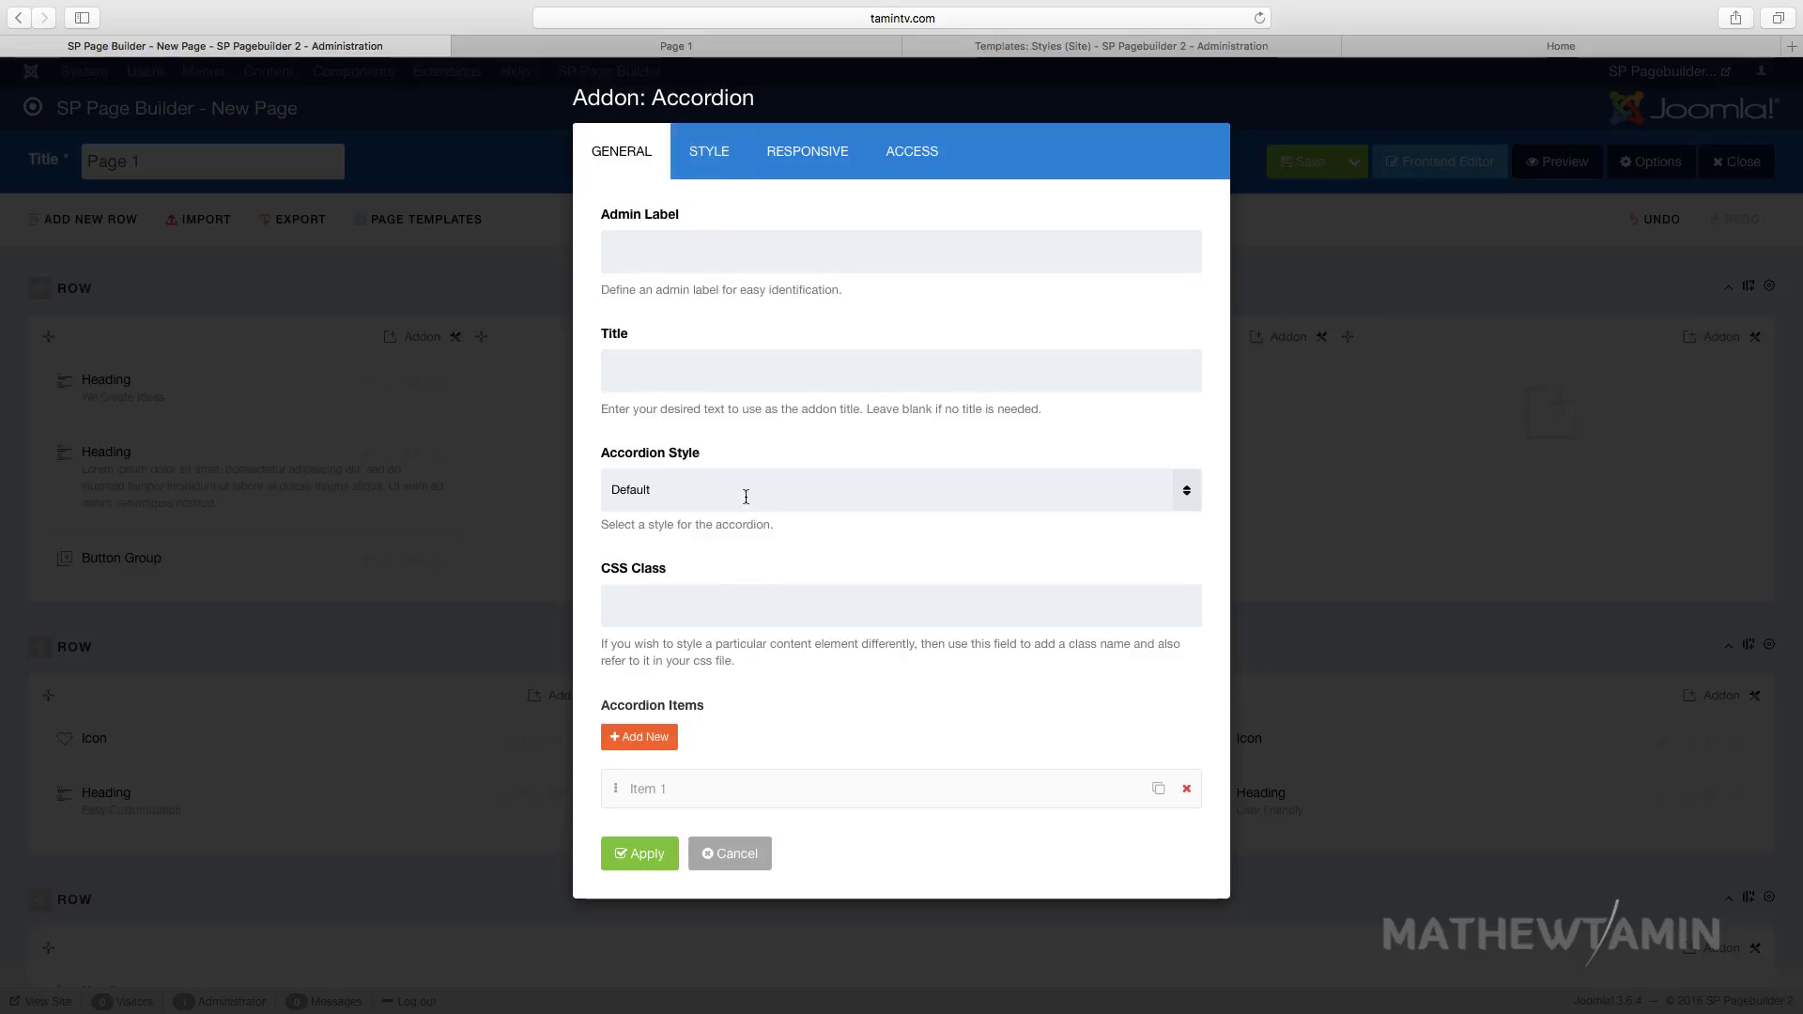
left_click(712, 160)
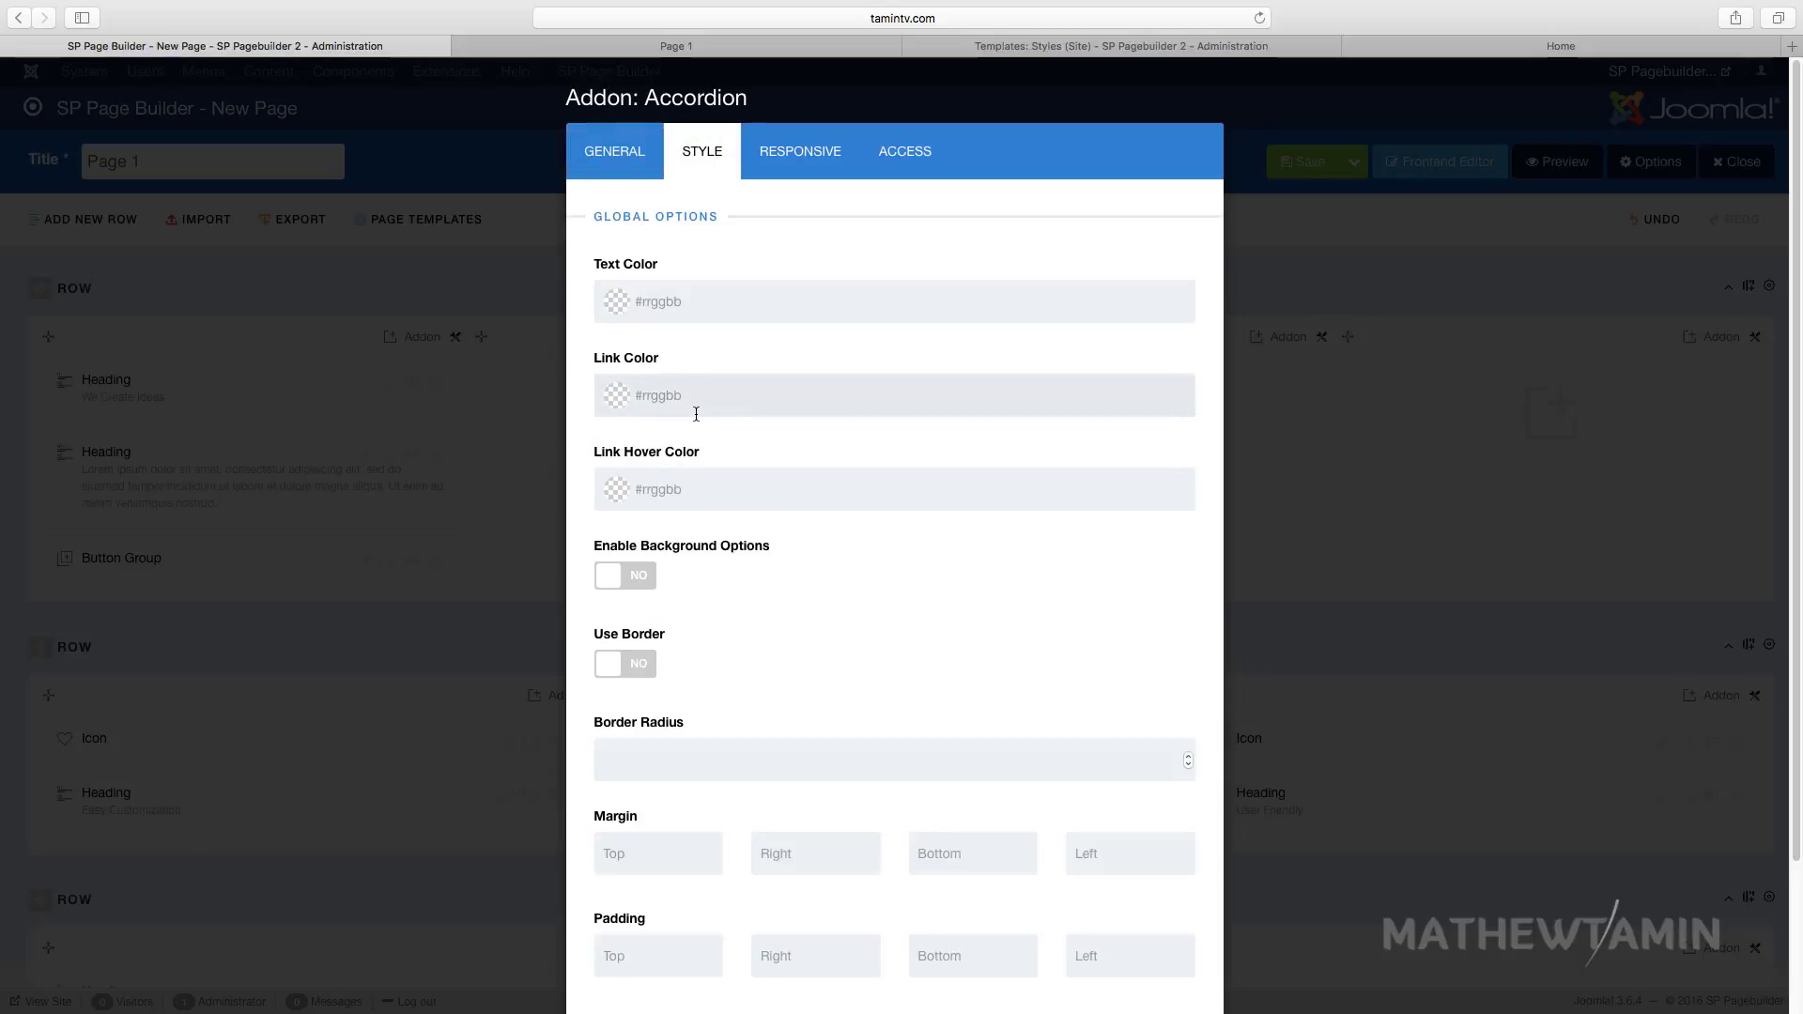
scroll(717, 535, "down", 3)
scroll(713, 552, "up", 3)
left_click(761, 155)
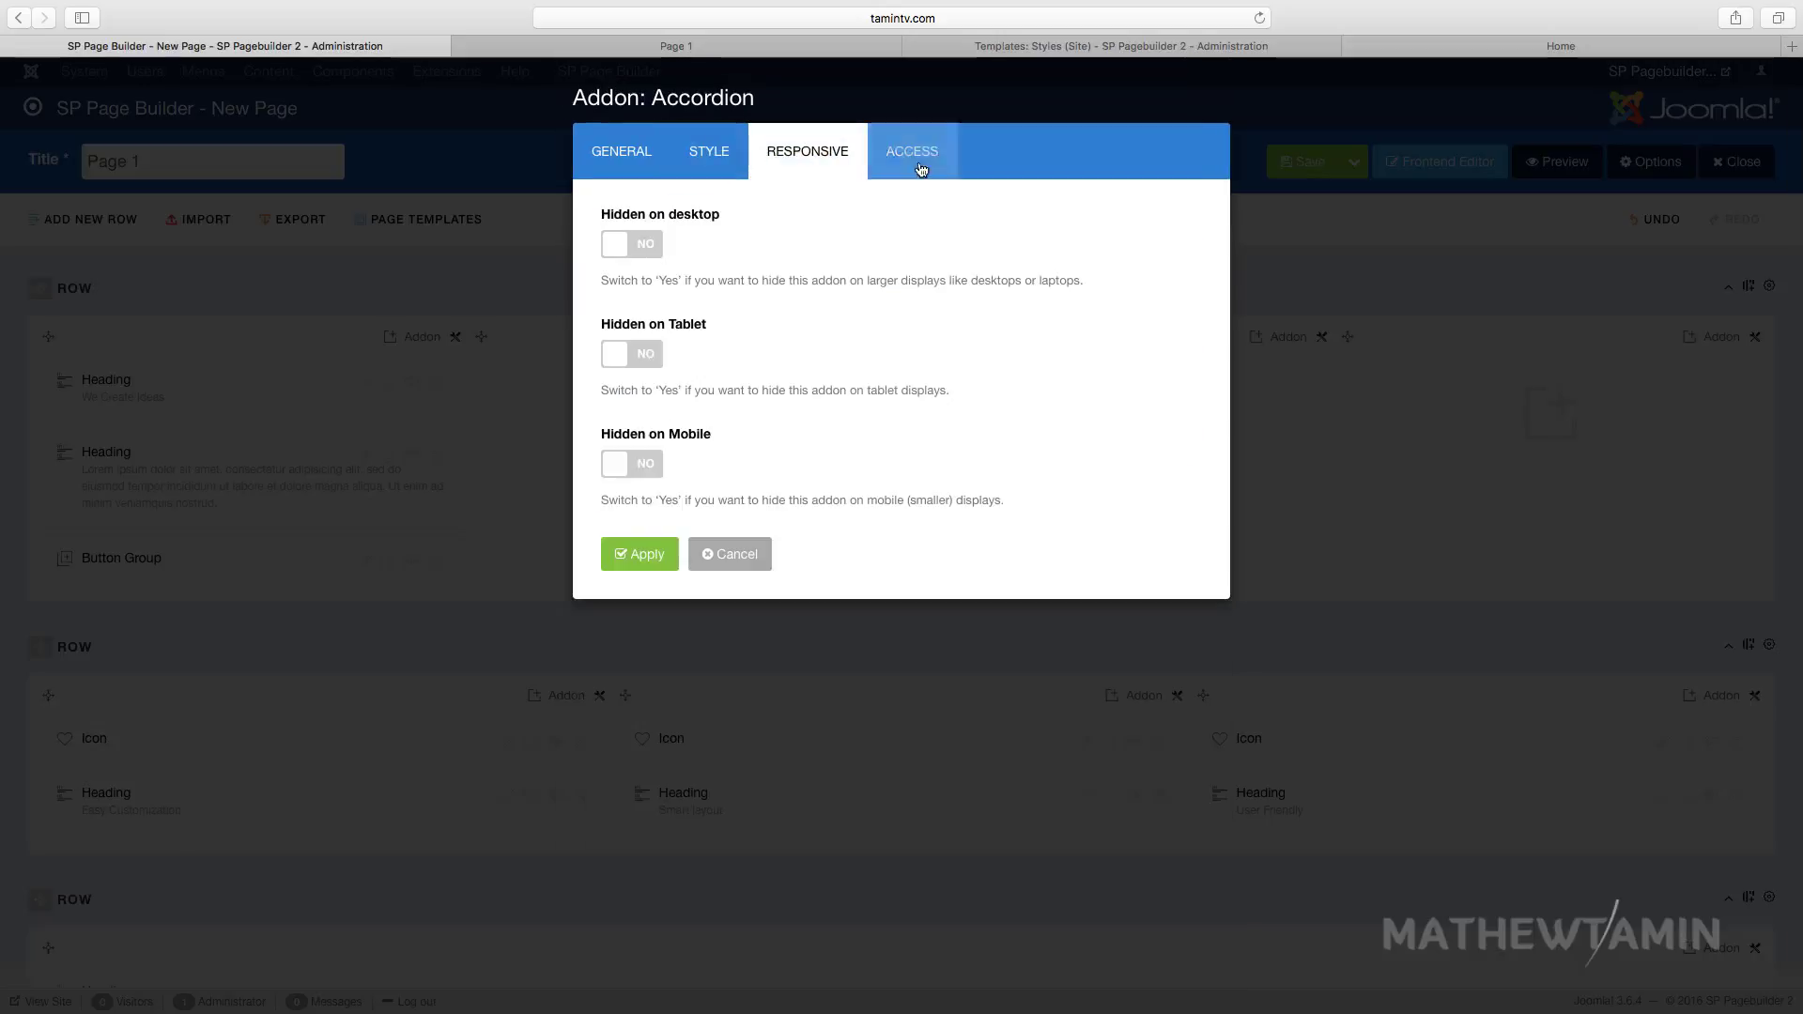
left_click(945, 150)
left_click(738, 340)
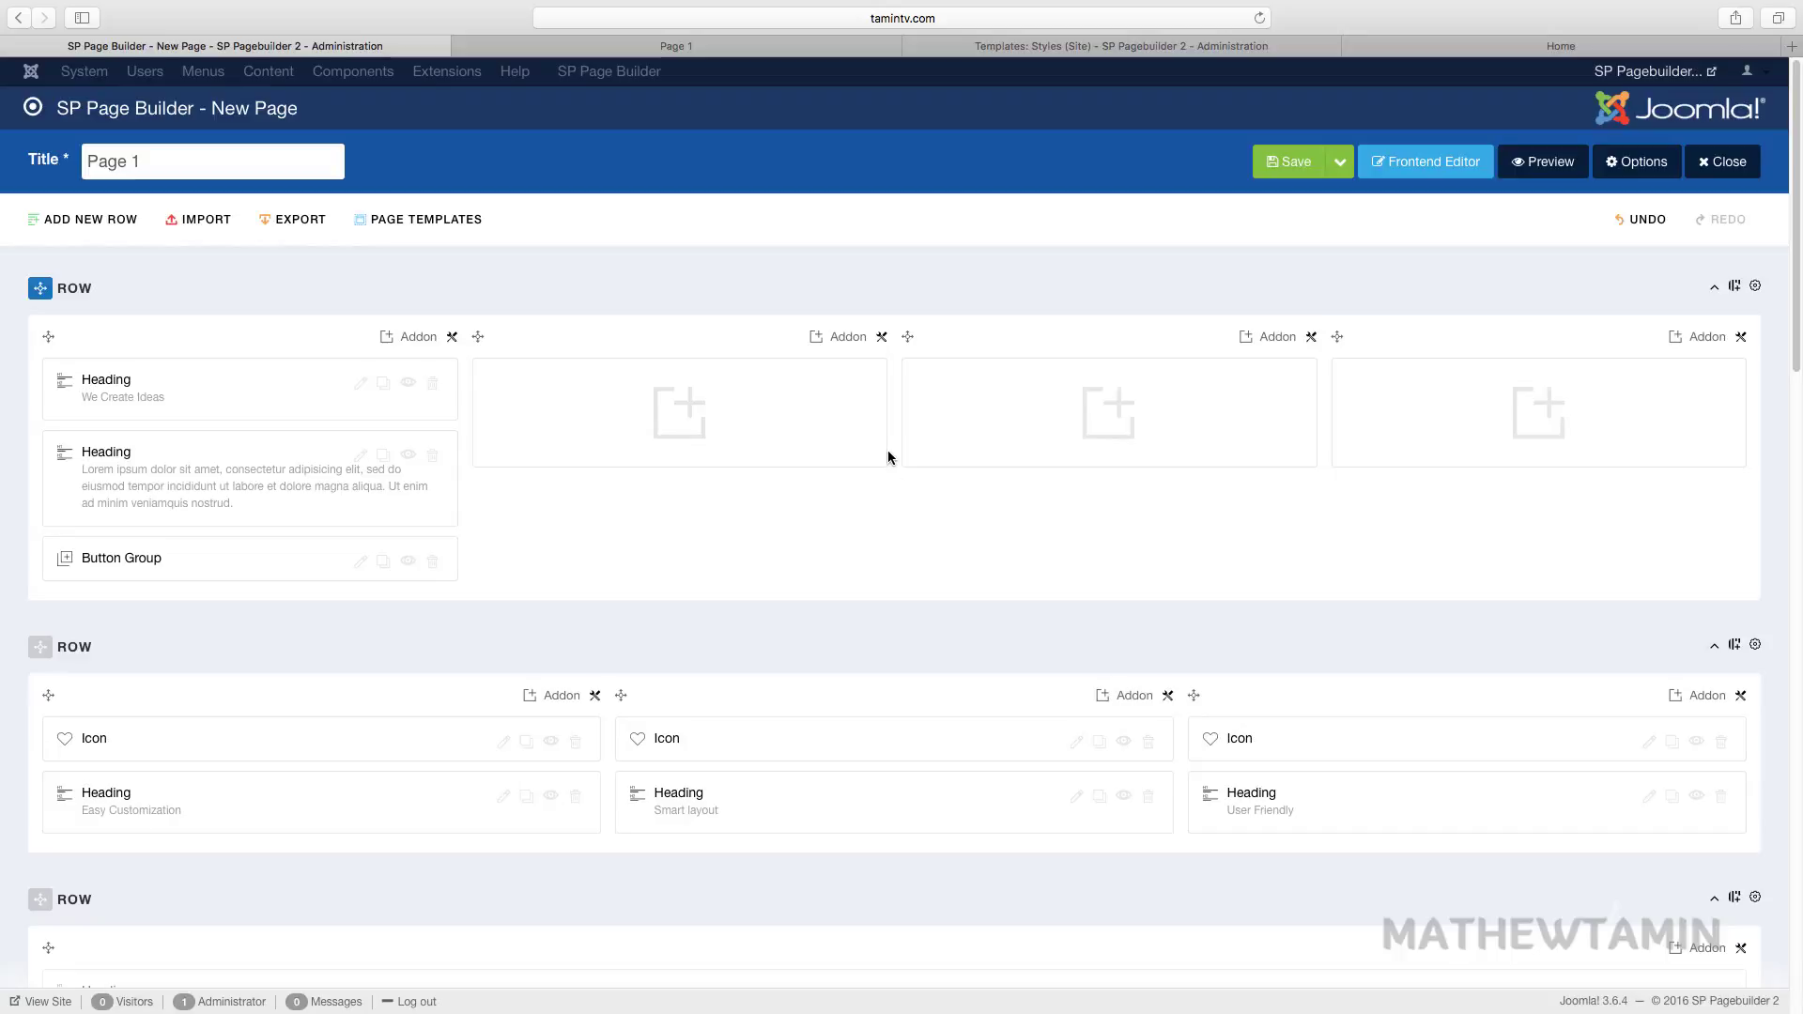
Try to open Page 1 in the Frontend Editor and return to the backend page editor.
scroll(1439, 424, "down", 1)
scroll(1439, 425, "up", 1)
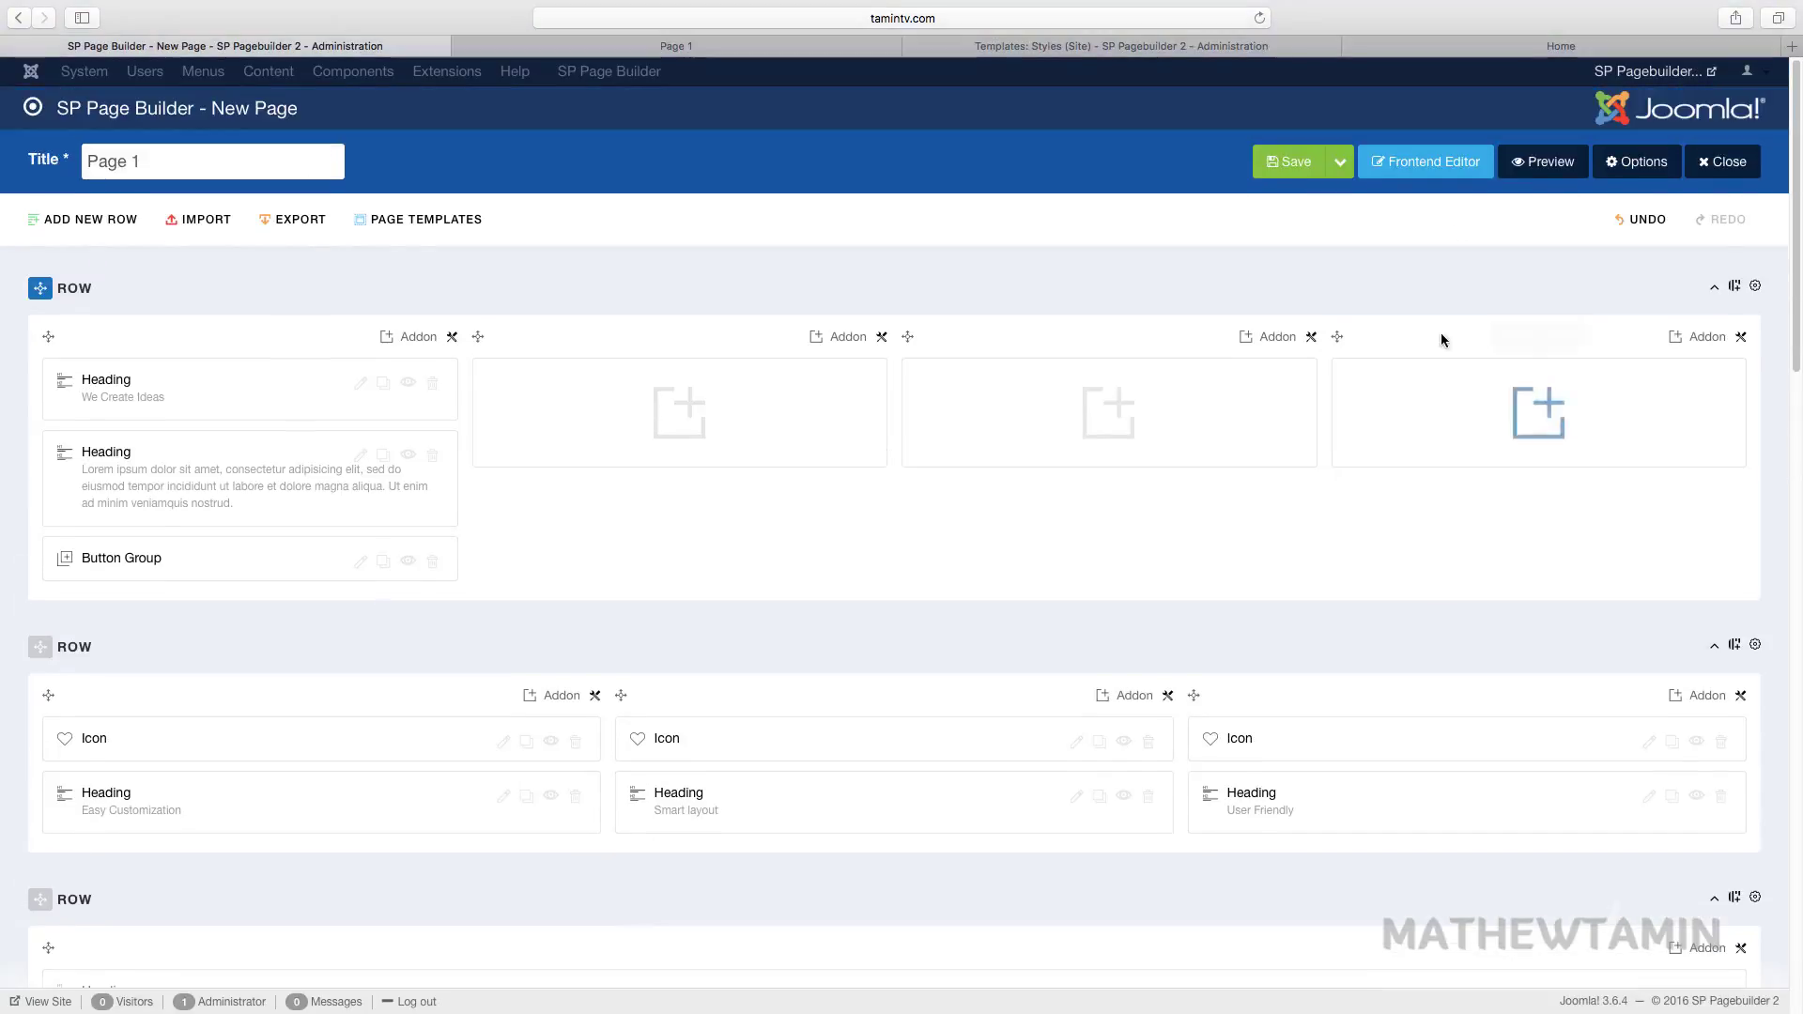
left_click(1449, 167)
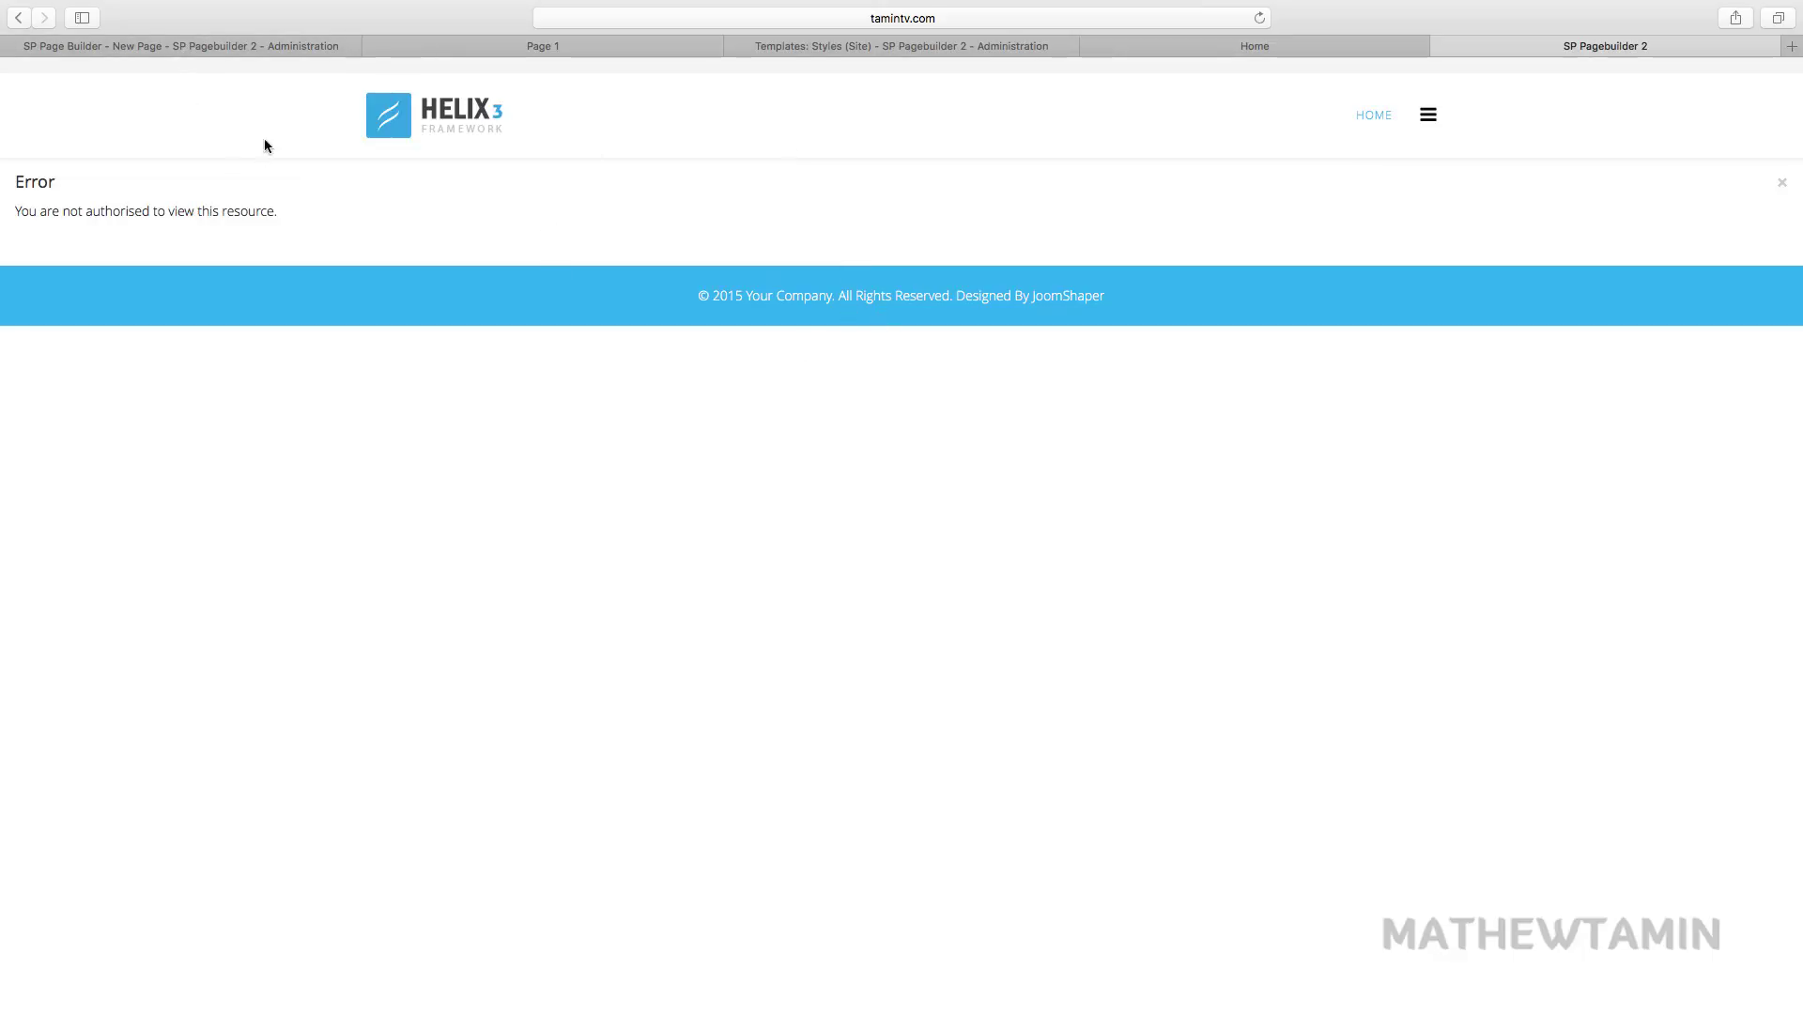
left_click(228, 45)
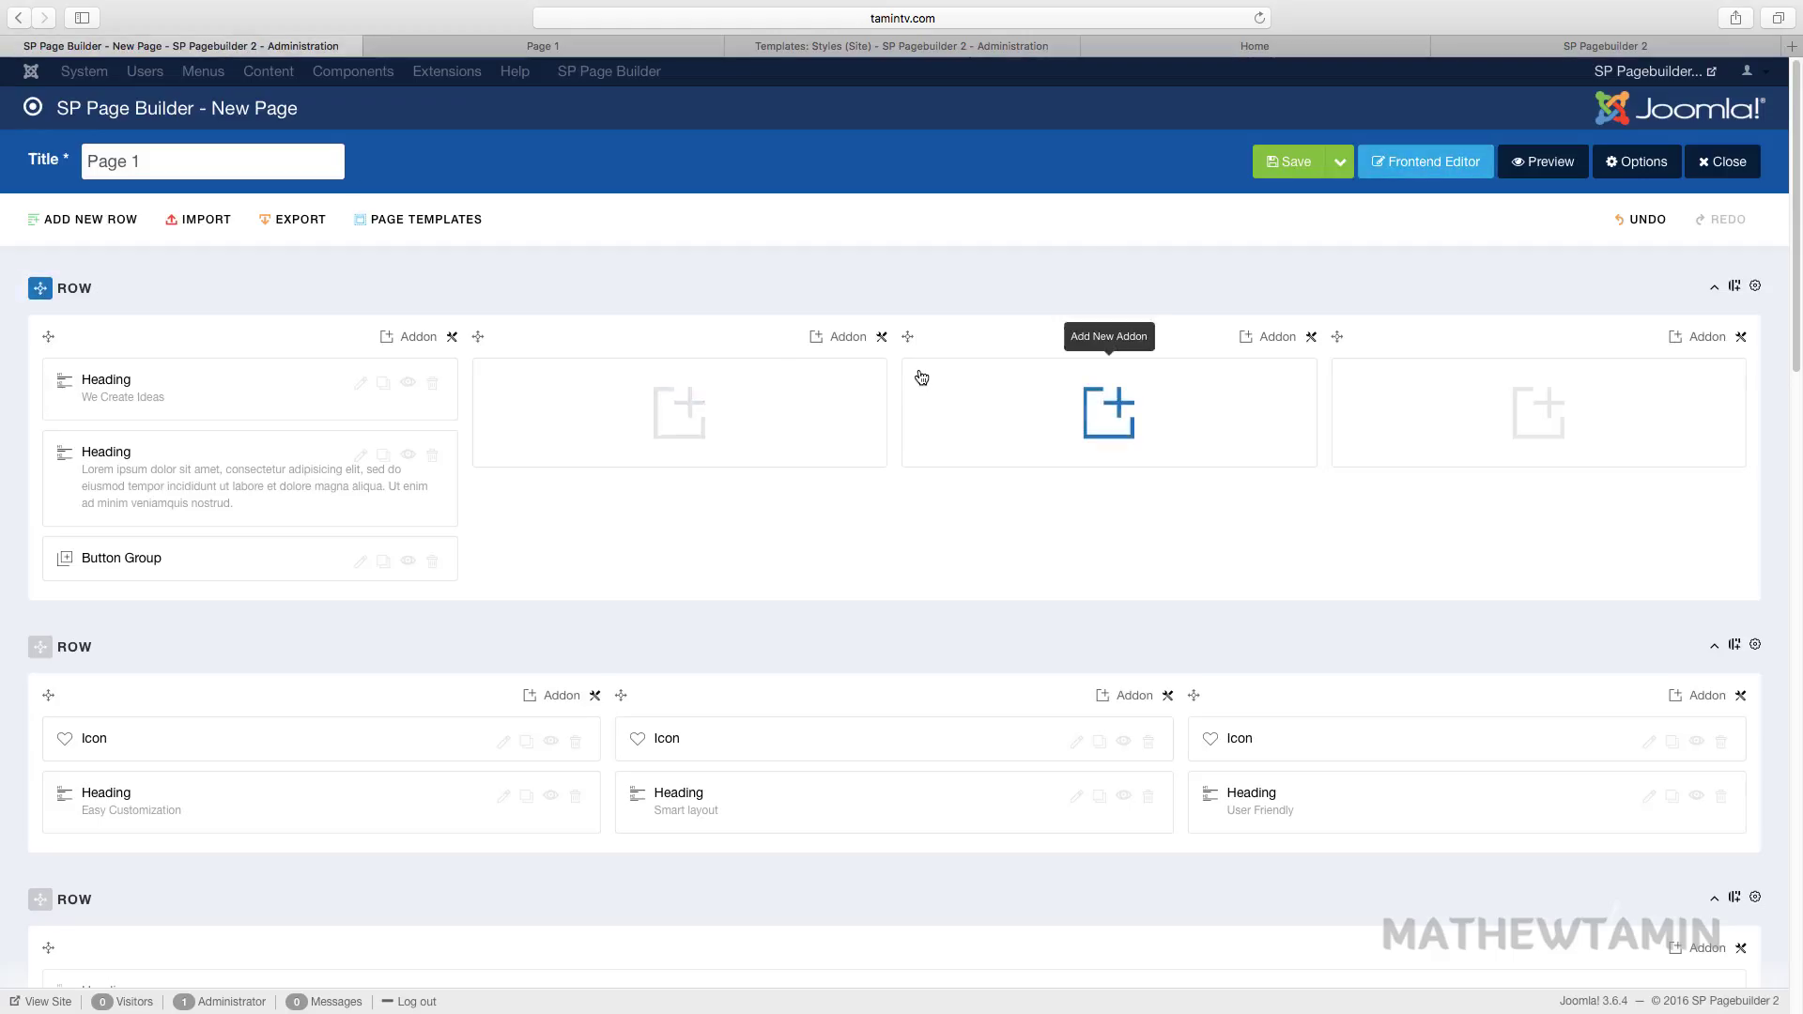